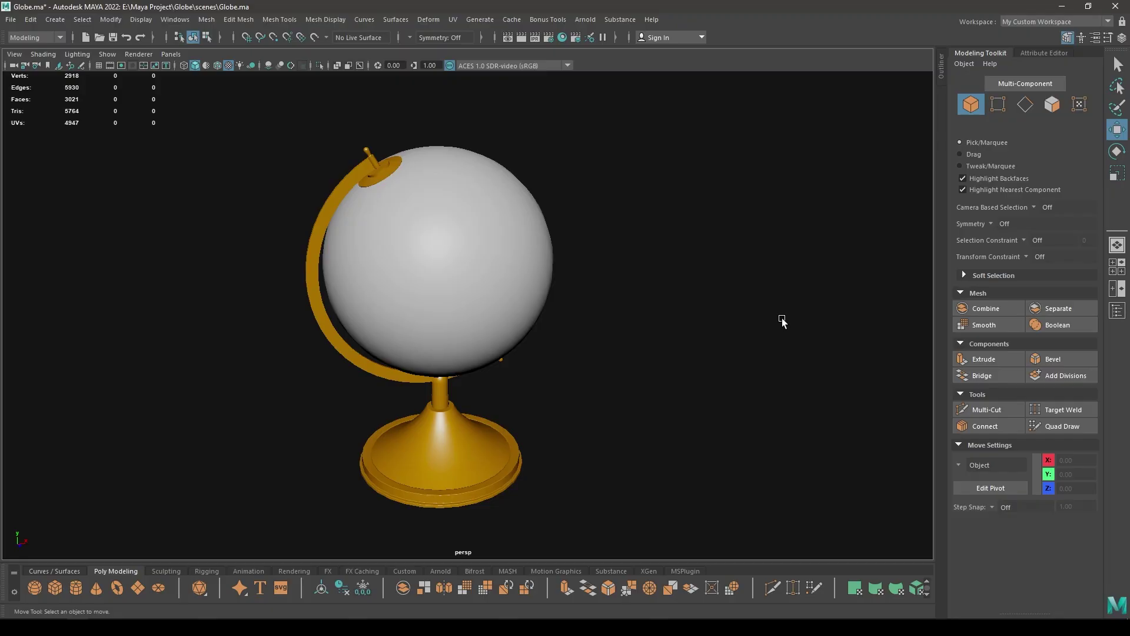
Switch to the UV Editing workspace and bring up the UV Toolkit beside the UV Editor.
alt+drag(745, 312, 646, 262)
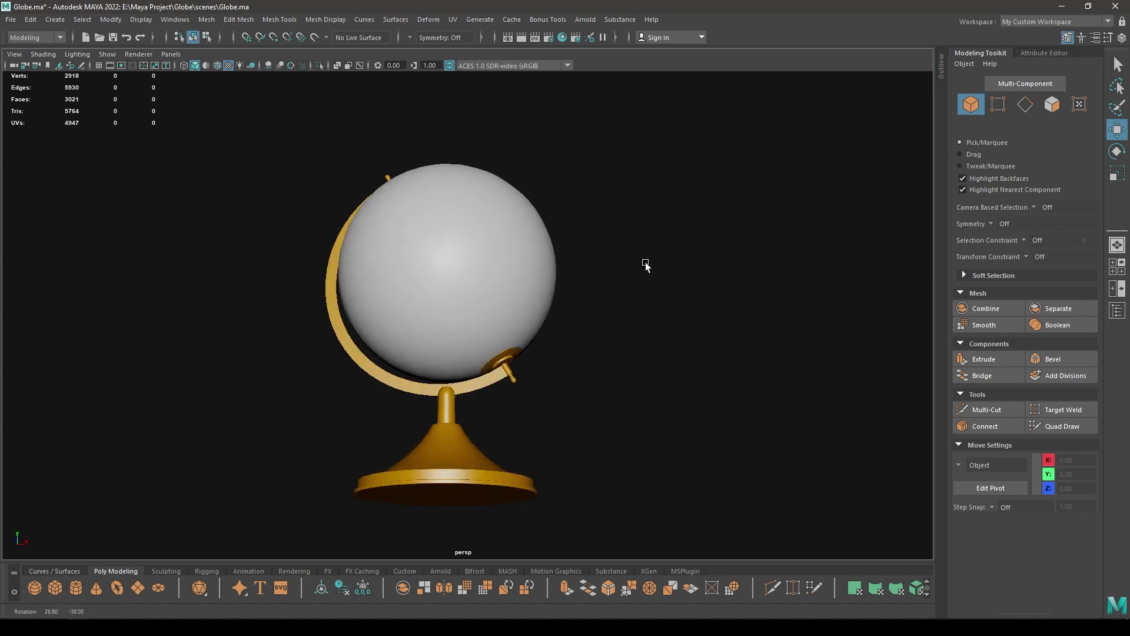
alt+right_drag(646, 263, 661, 394)
alt+drag(661, 394, 638, 303)
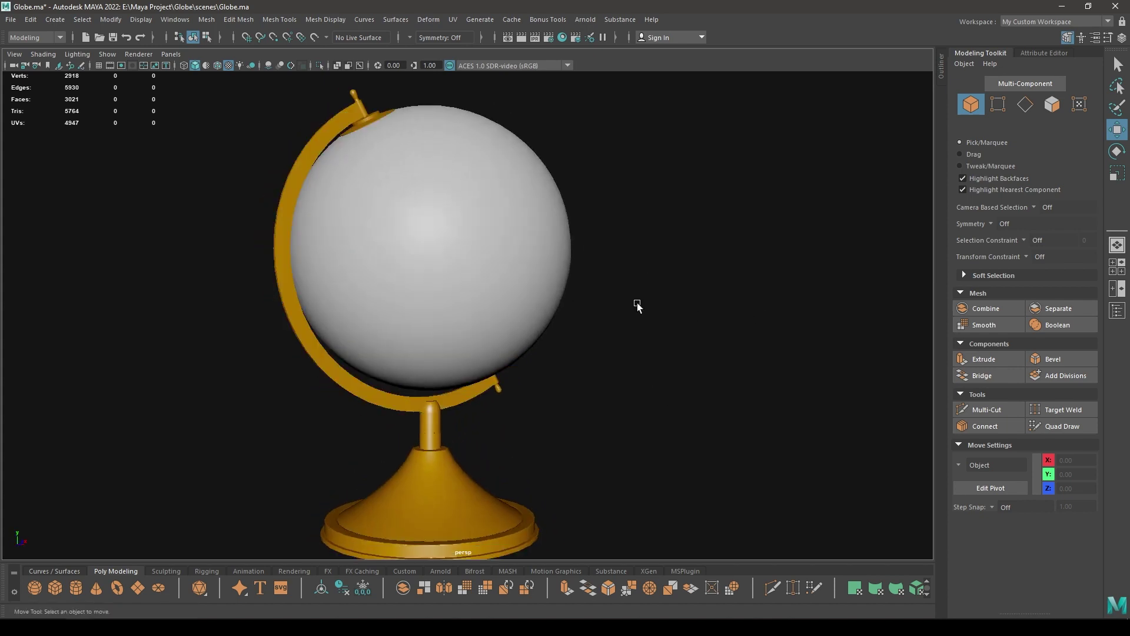
click(1085, 23)
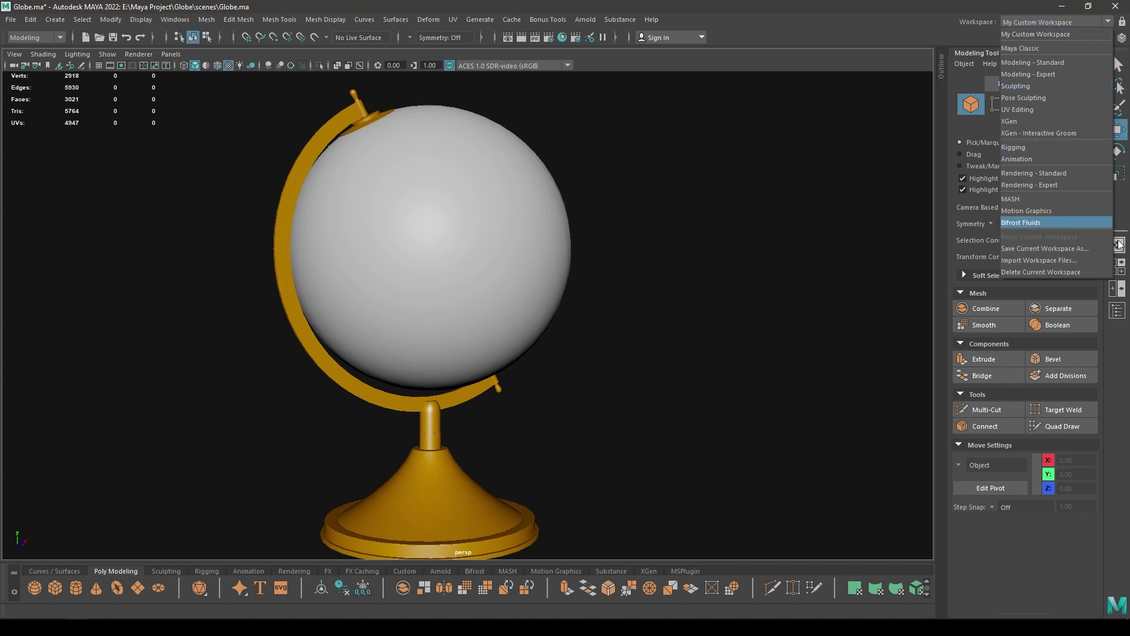
click(1054, 108)
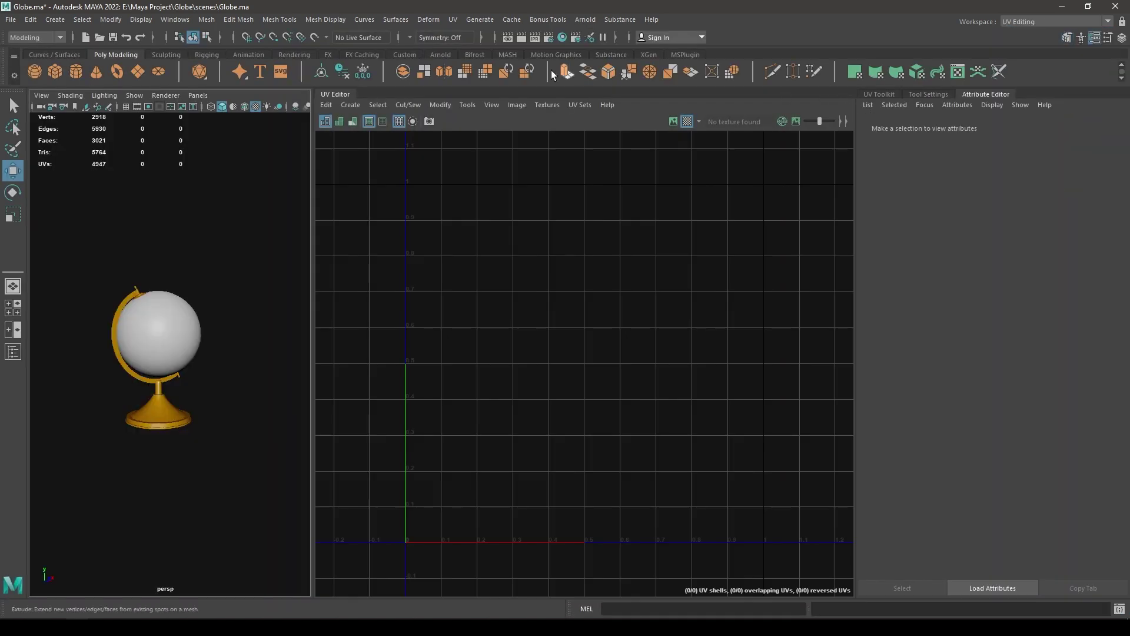
click(454, 19)
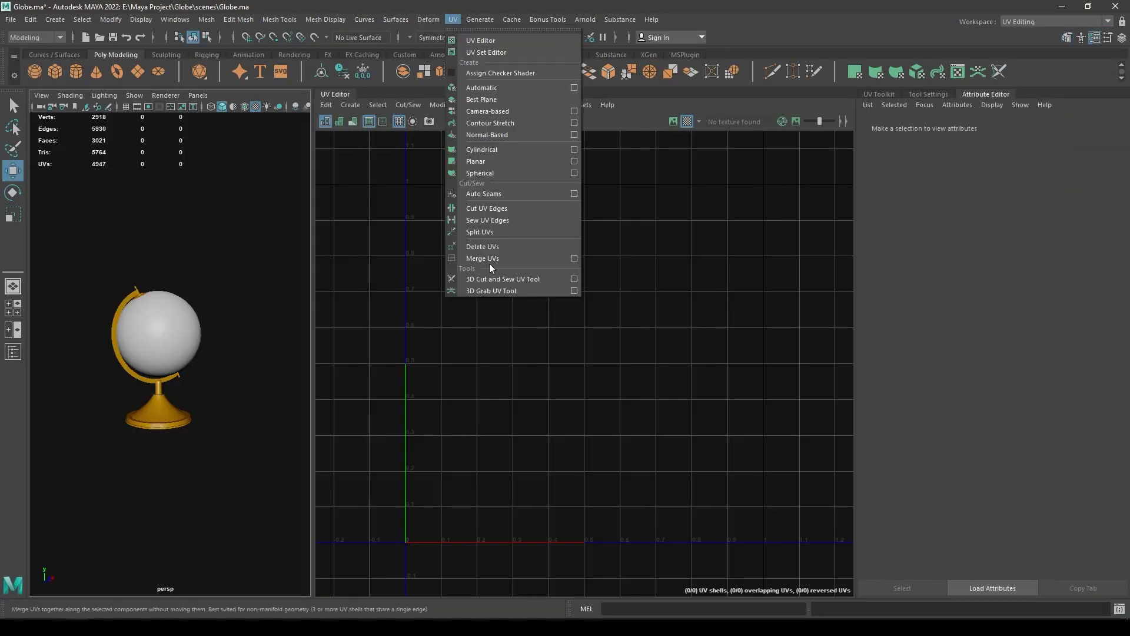
click(498, 42)
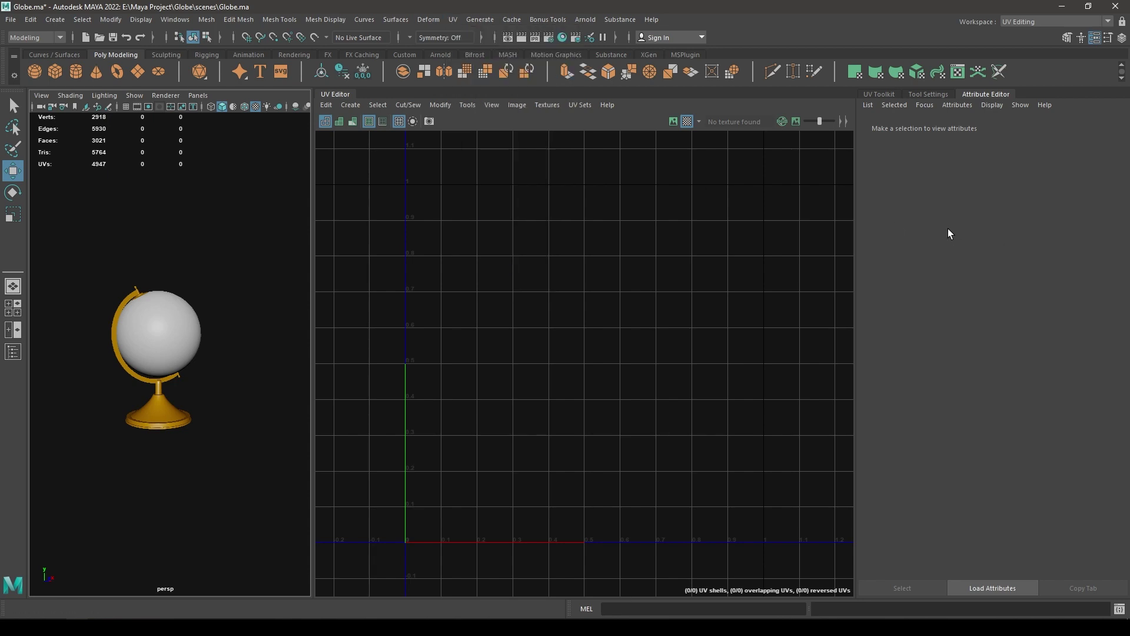
click(879, 94)
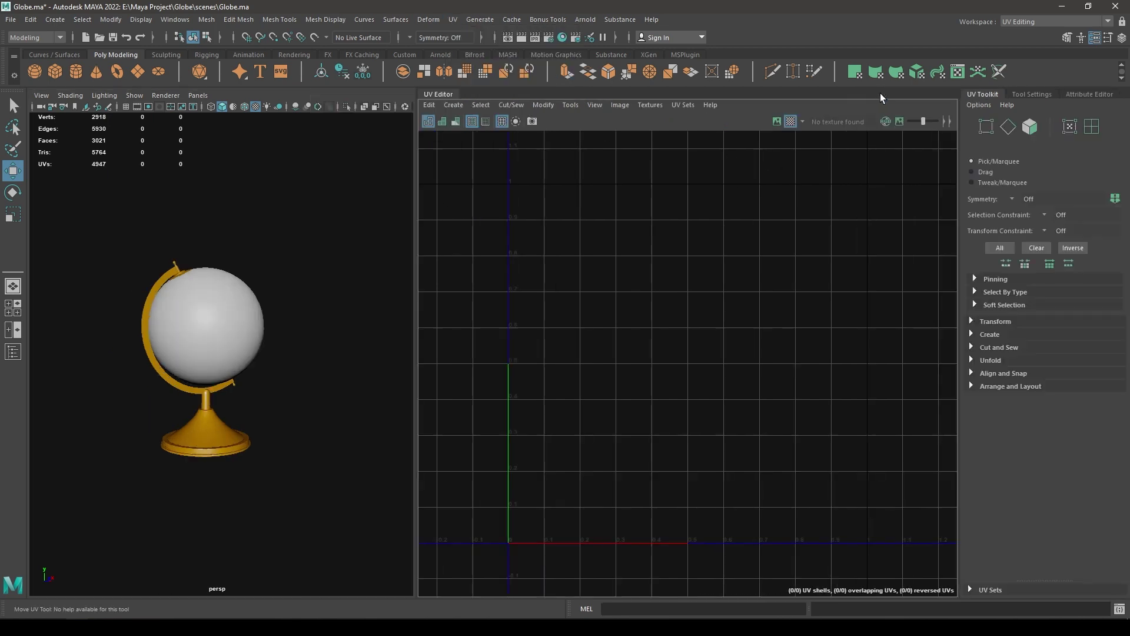
Select the globe's sphere and isolate it in the viewport.
key(f)
alt+drag(241, 386, 256, 311)
click(227, 327)
key(ctrl+1)
alt+right_drag(256, 311, 246, 371)
alt+drag(247, 371, 244, 406)
alt+right_drag(244, 406, 239, 356)
alt+drag(239, 356, 248, 306)
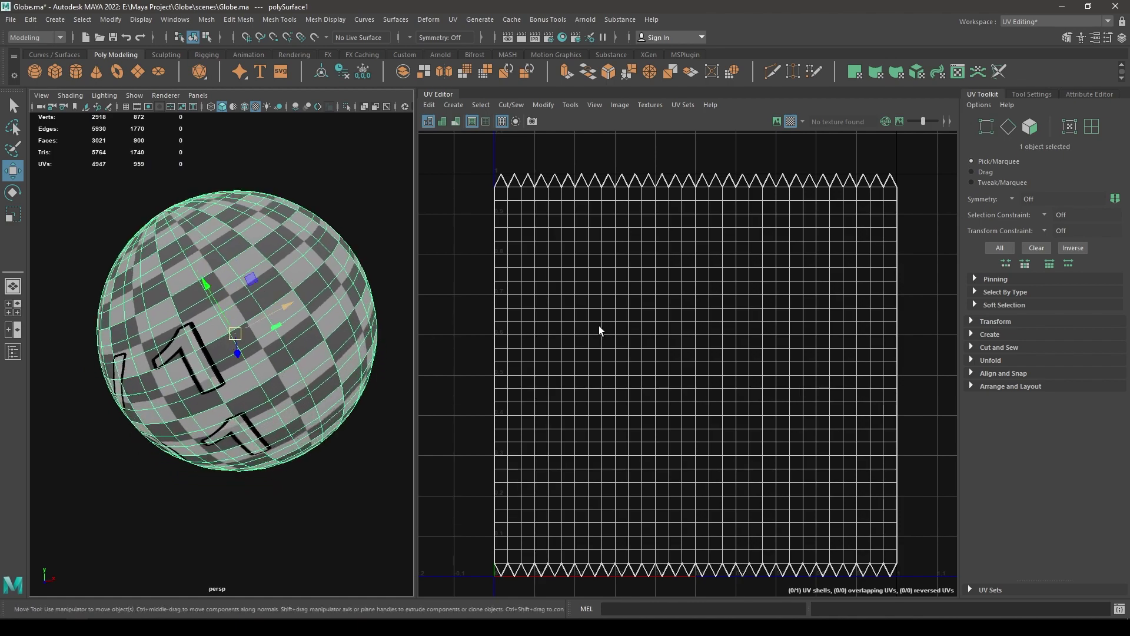
Unitize the sphere's UVs so every face fills the 0 to 1 space.
alt+middle_drag(572, 321, 573, 306)
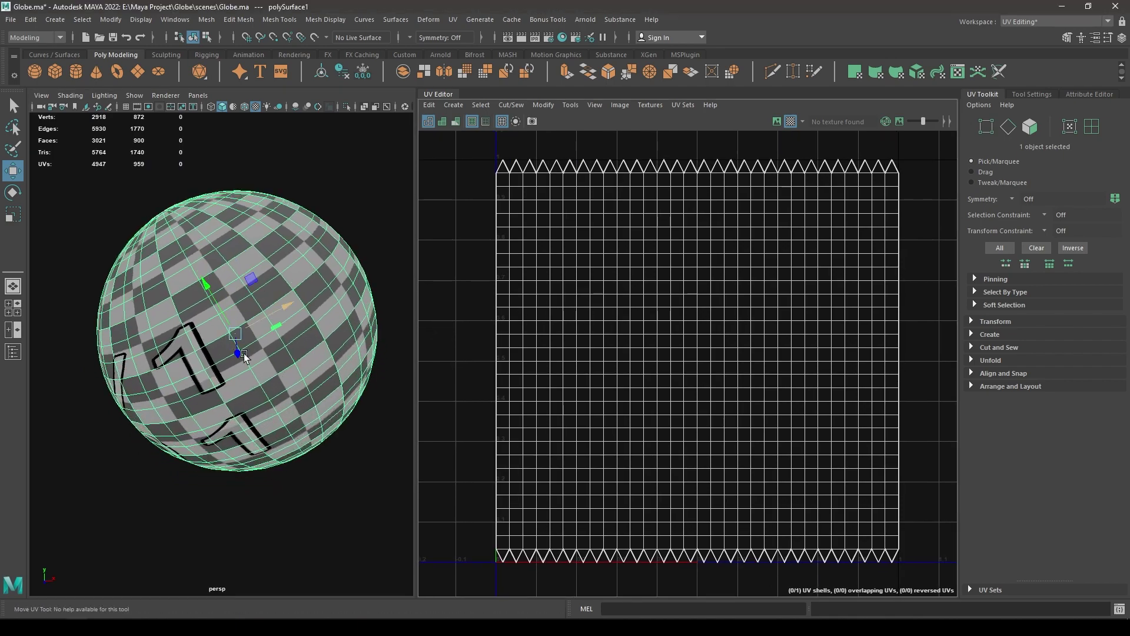
mouse_move(244, 327)
alt+mouse_down()
mouse_move(292, 287)
mouse_move(227, 323)
alt+mouse_up()
alt+right_drag(226, 323, 219, 345)
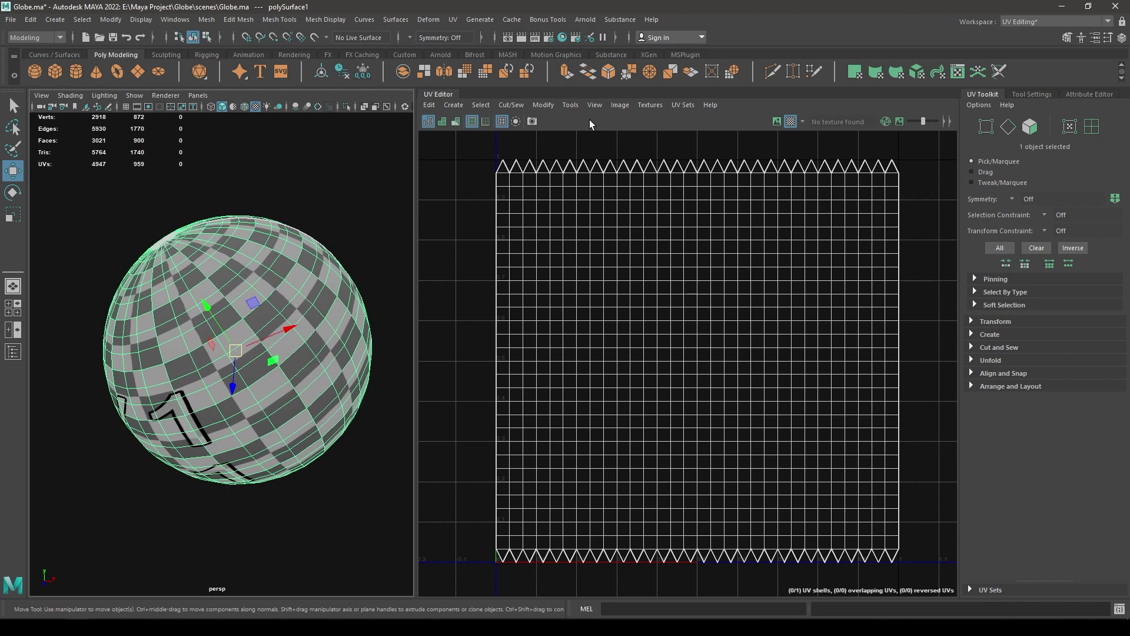
click(543, 104)
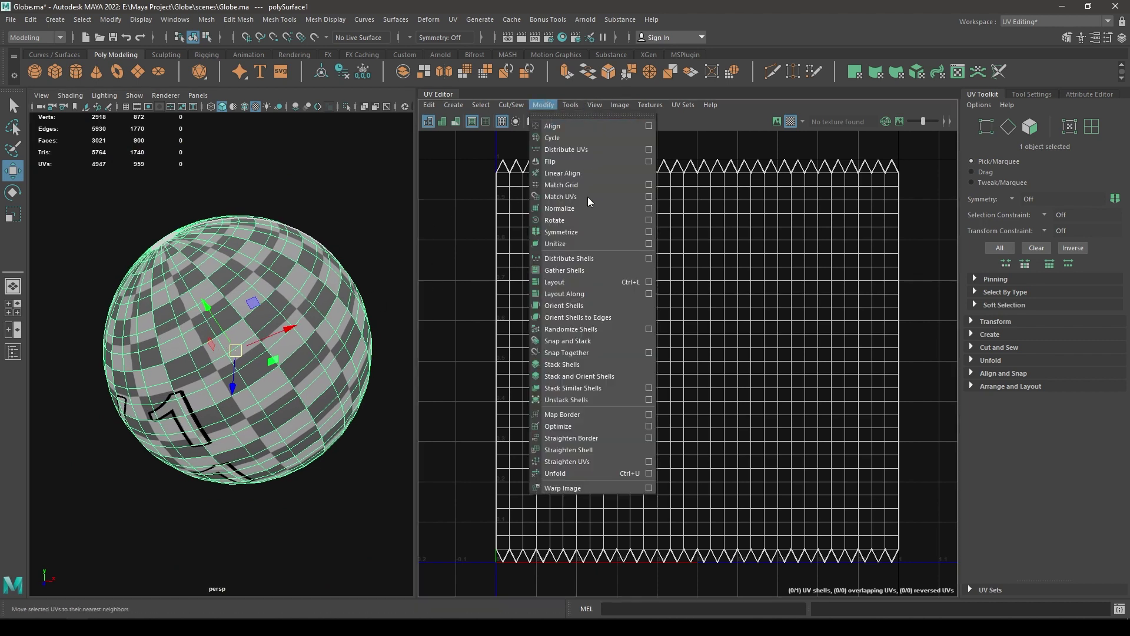
click(595, 241)
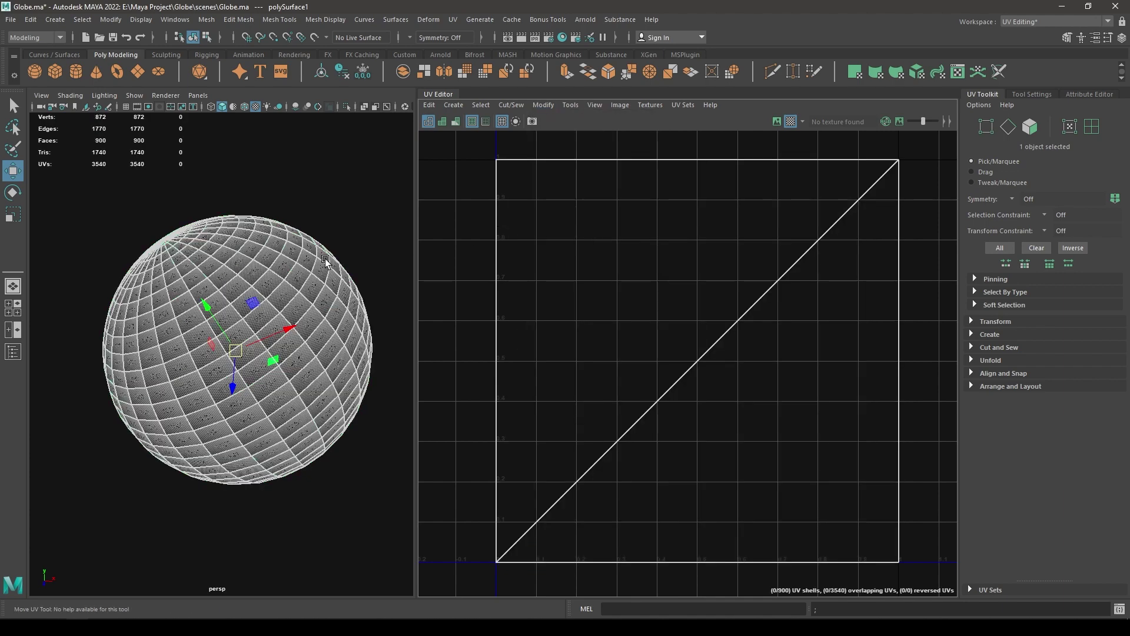
Select all the sphere's edges except a single pole-to-pole edge loop that serves as the seam.
right_drag(325, 259, 327, 227)
alt+drag(283, 285, 185, 312)
double_click(256, 290)
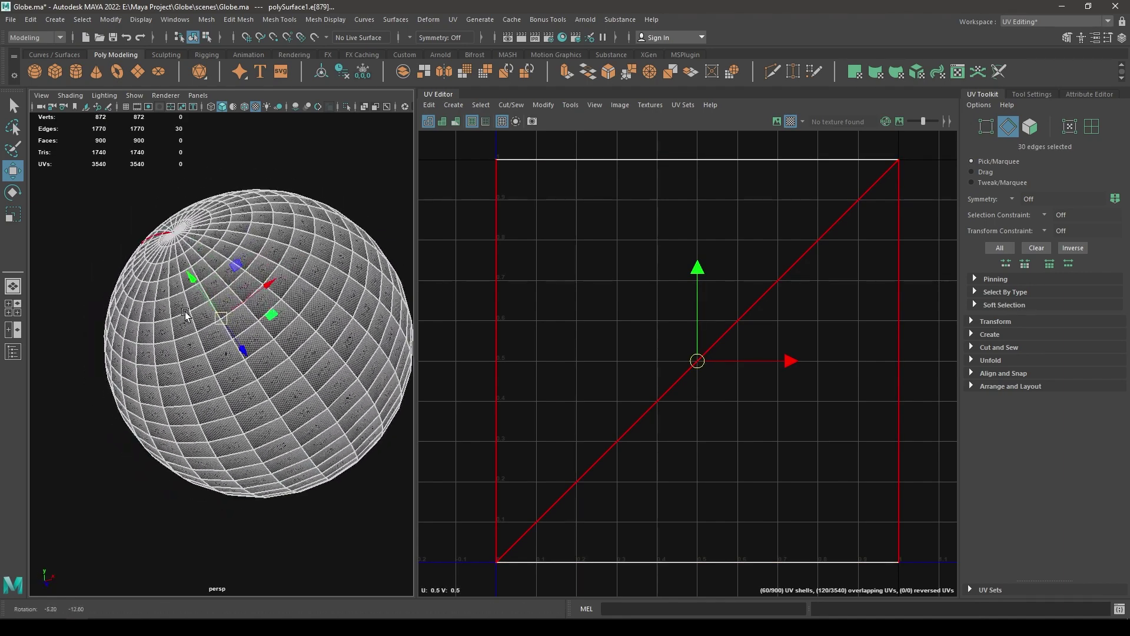
scroll(680, 330, down, 3)
scroll(640, 239, up, 2)
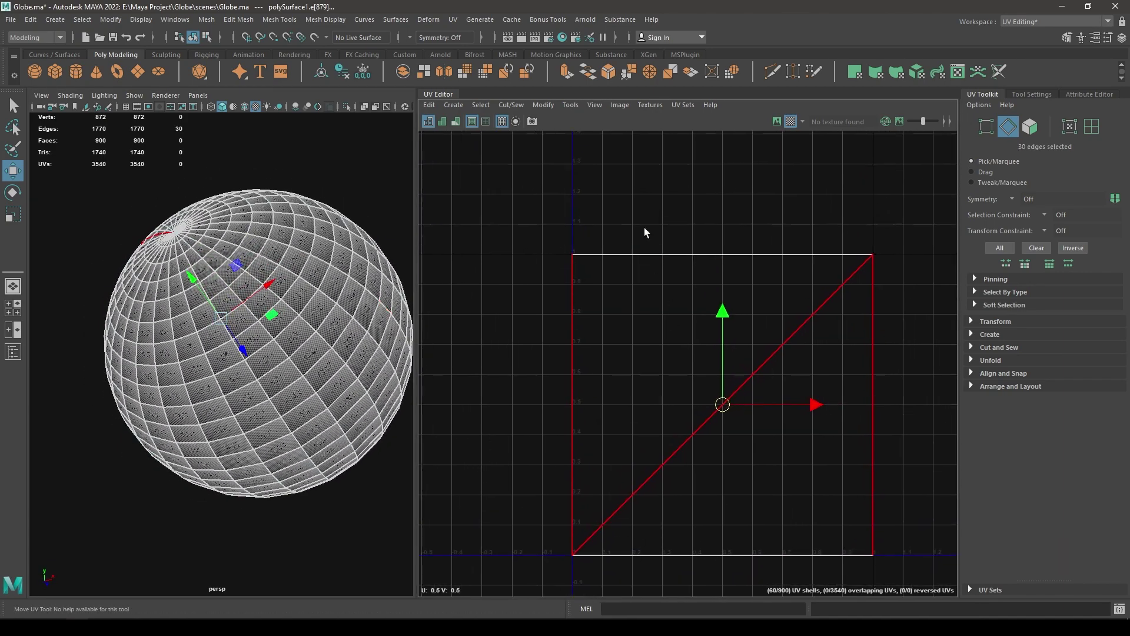
right_drag(644, 227, 609, 203)
scroll(609, 203, down, 2)
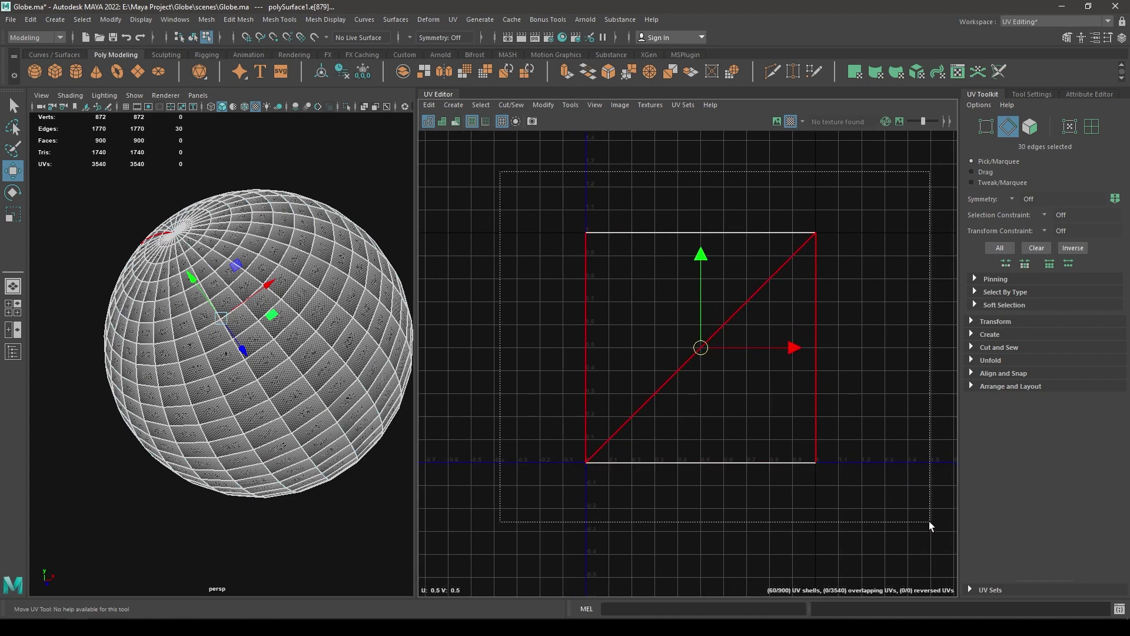
shift+drag(929, 521, 930, 522)
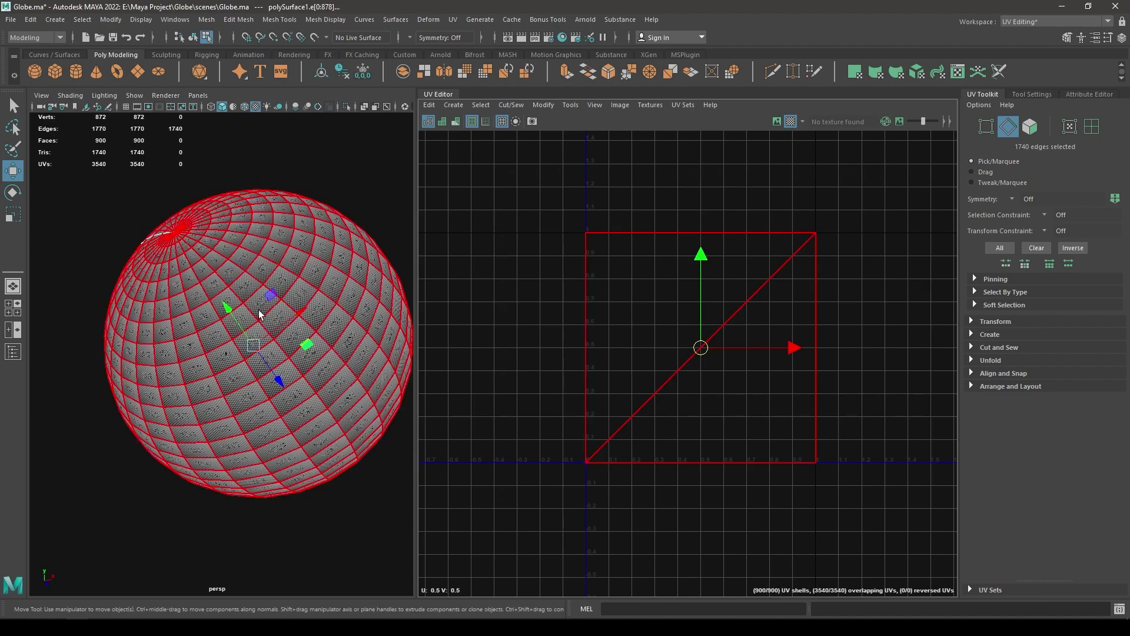
Move and sew the selected edges to join the sphere's faces into one grid-shaped UV shell.
alt+drag(260, 313, 278, 297)
scroll(360, 306, up, 2)
scroll(333, 288, up, 2)
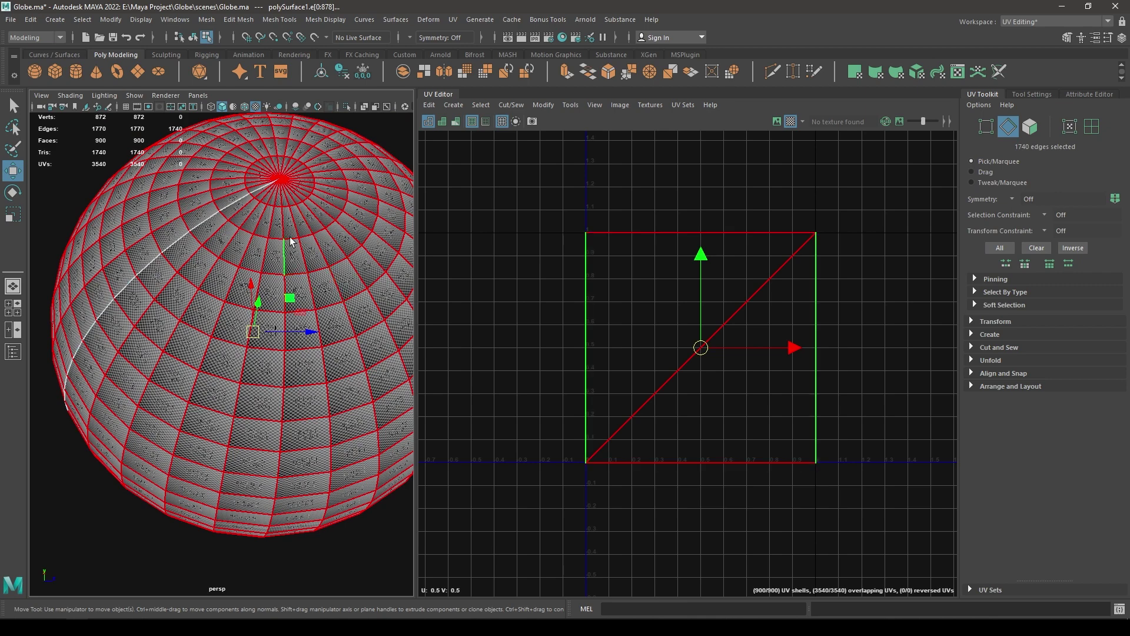
scroll(752, 380, up, 1)
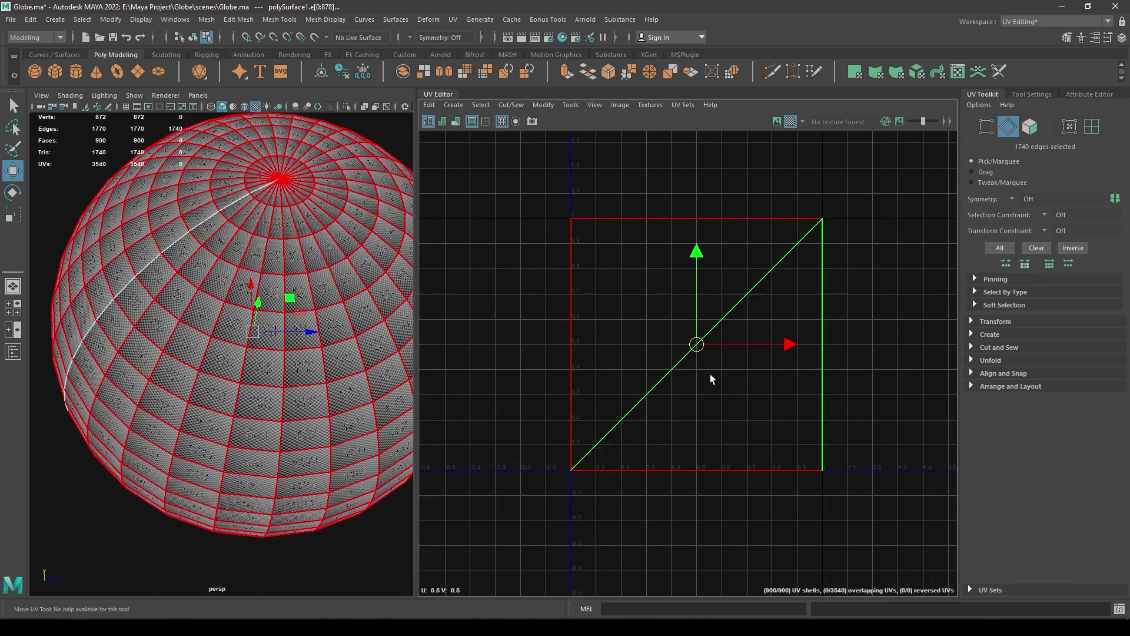
shift+right_drag(687, 289, 663, 256)
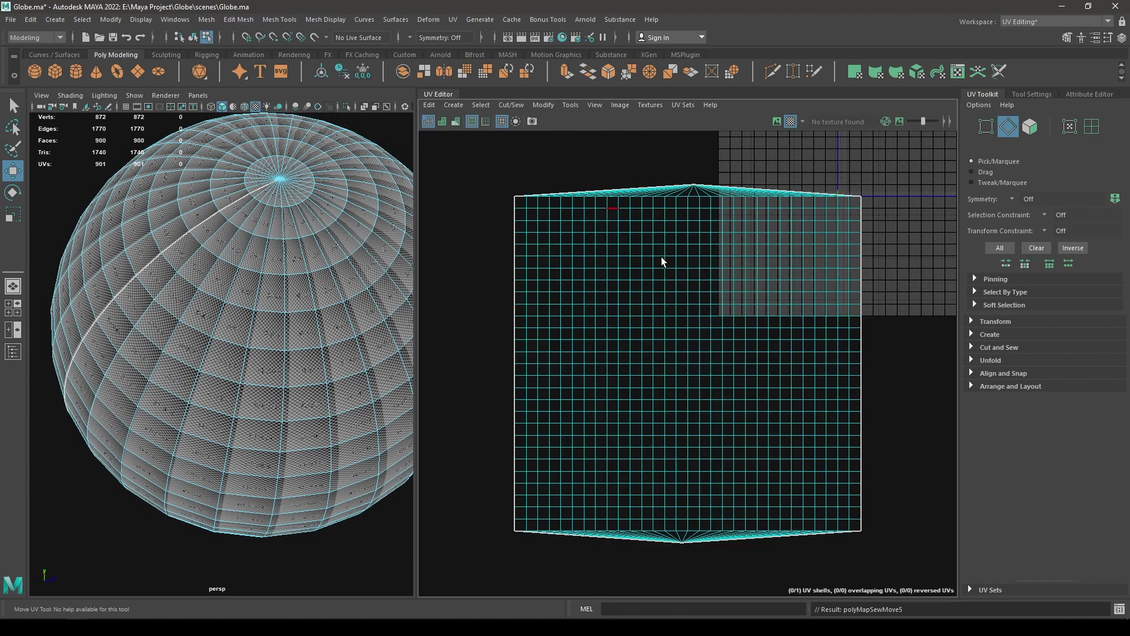
Select the two pole UVs of the sphere's shell and cut them apart.
alt+middle_drag(650, 229, 623, 264)
alt+right_drag(630, 267, 693, 325)
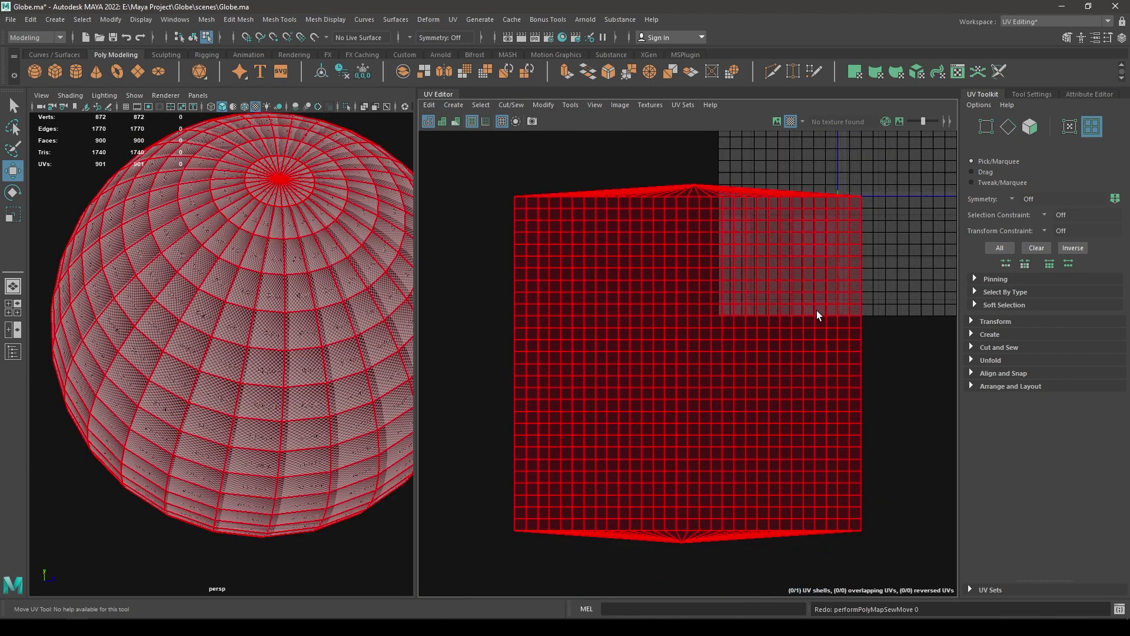
right_drag(706, 175, 749, 151)
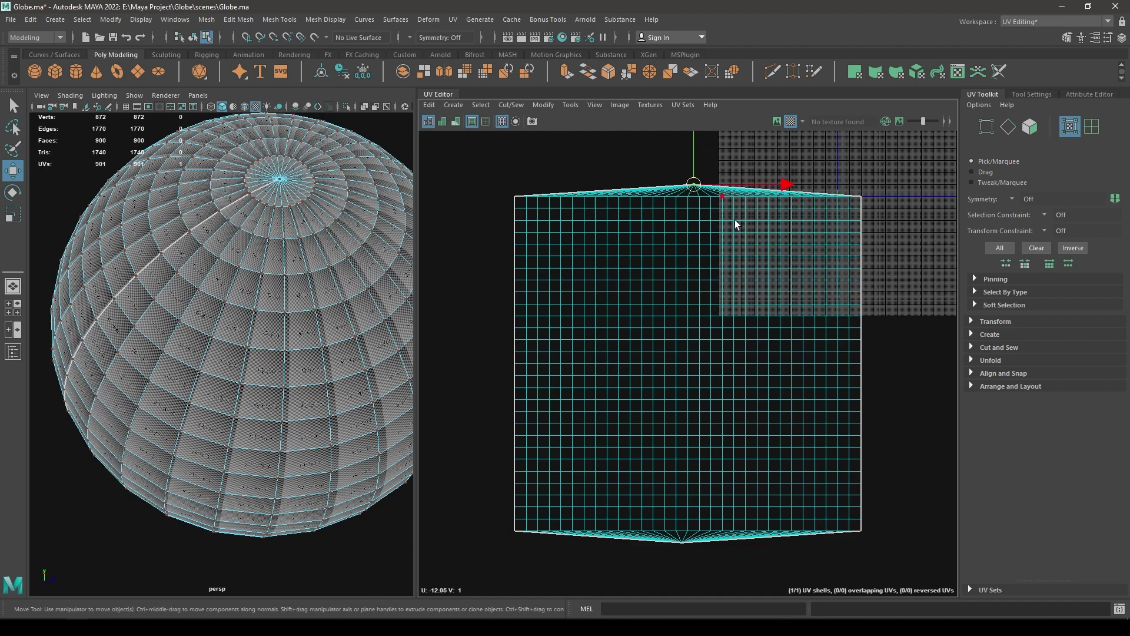
alt+middle_drag(756, 593, 747, 444)
alt+middle_drag(708, 403, 710, 502)
alt+right_drag(710, 502, 700, 378)
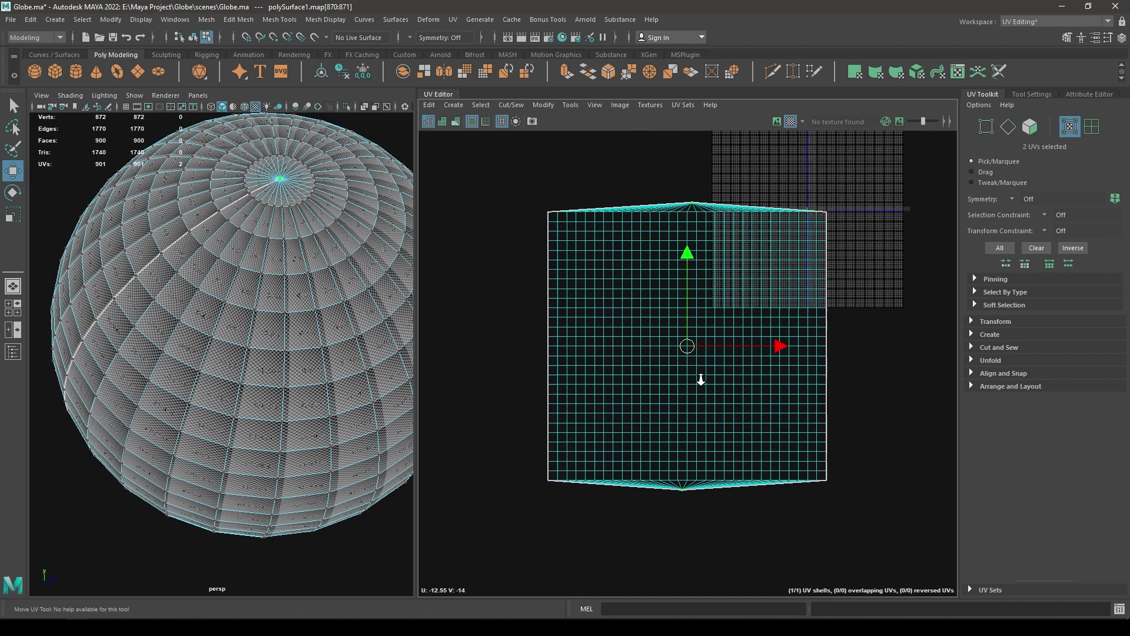
alt+middle_drag(635, 235, 651, 300)
alt+right_drag(650, 300, 720, 481)
alt+middle_drag(720, 481, 667, 320)
alt+right_drag(667, 320, 700, 399)
alt+middle_drag(699, 399, 709, 475)
alt+right_drag(708, 475, 696, 333)
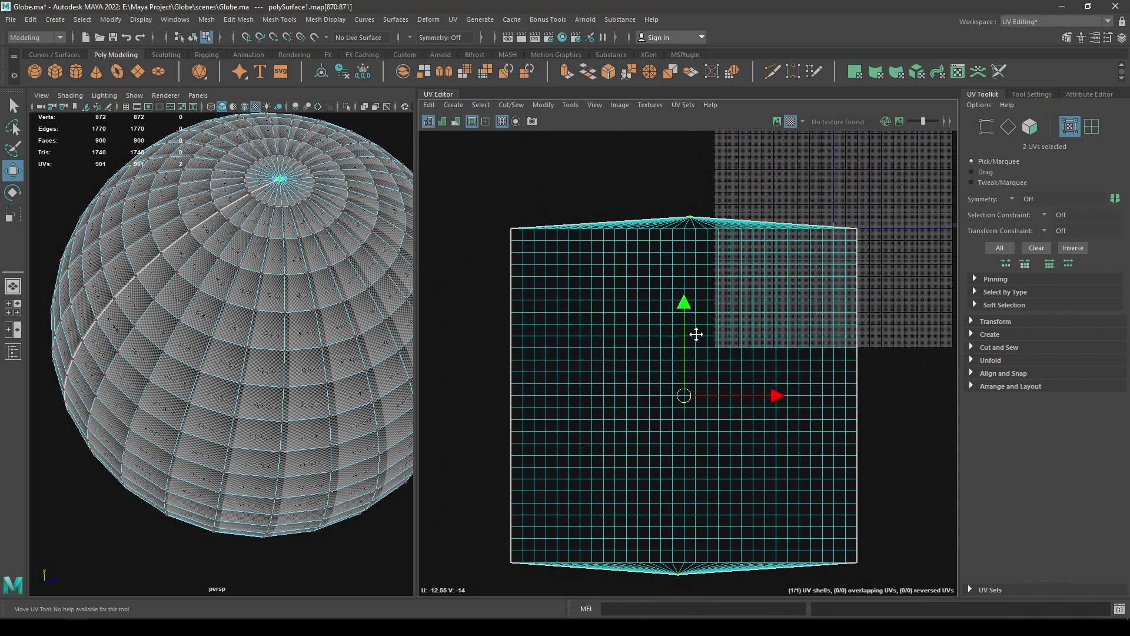
alt+right_drag(752, 298, 701, 358)
shift+right_click(701, 357)
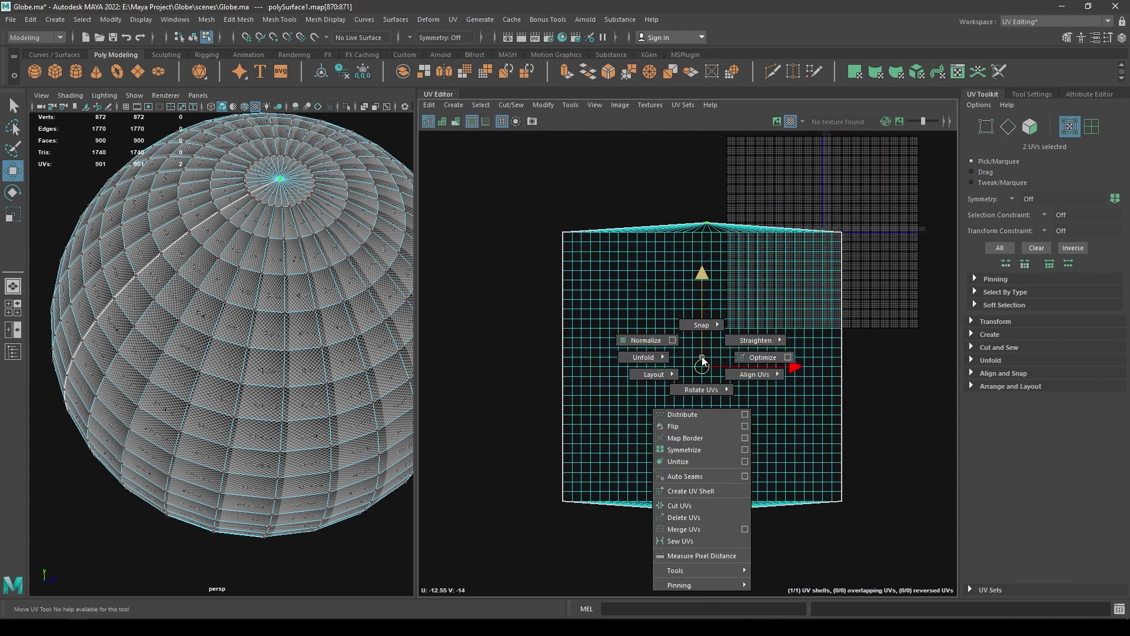
click(701, 507)
Select the separated UVs at both poles and unfold them into individual triangle tips.
right_click(759, 175)
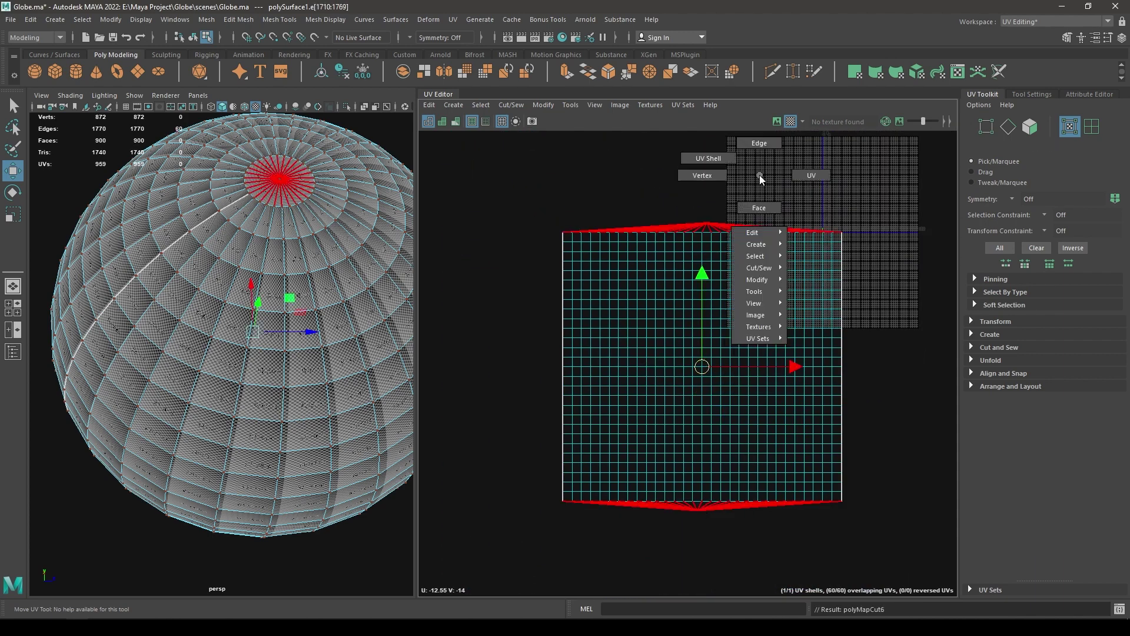
drag(667, 191, 743, 221)
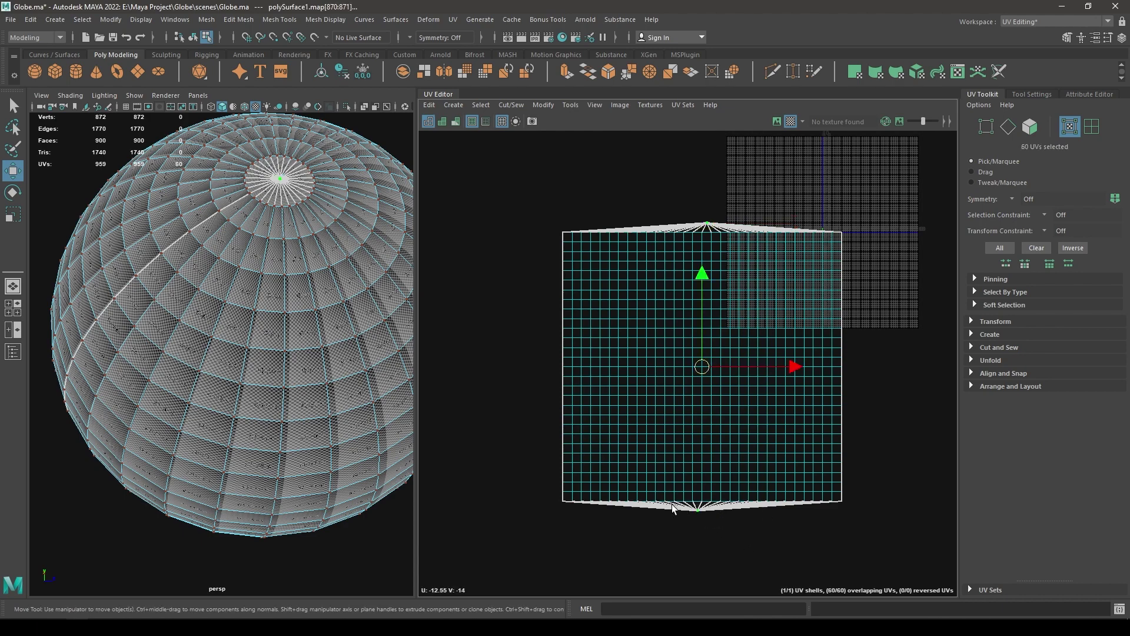
shift+right_drag(711, 284, 562, 284)
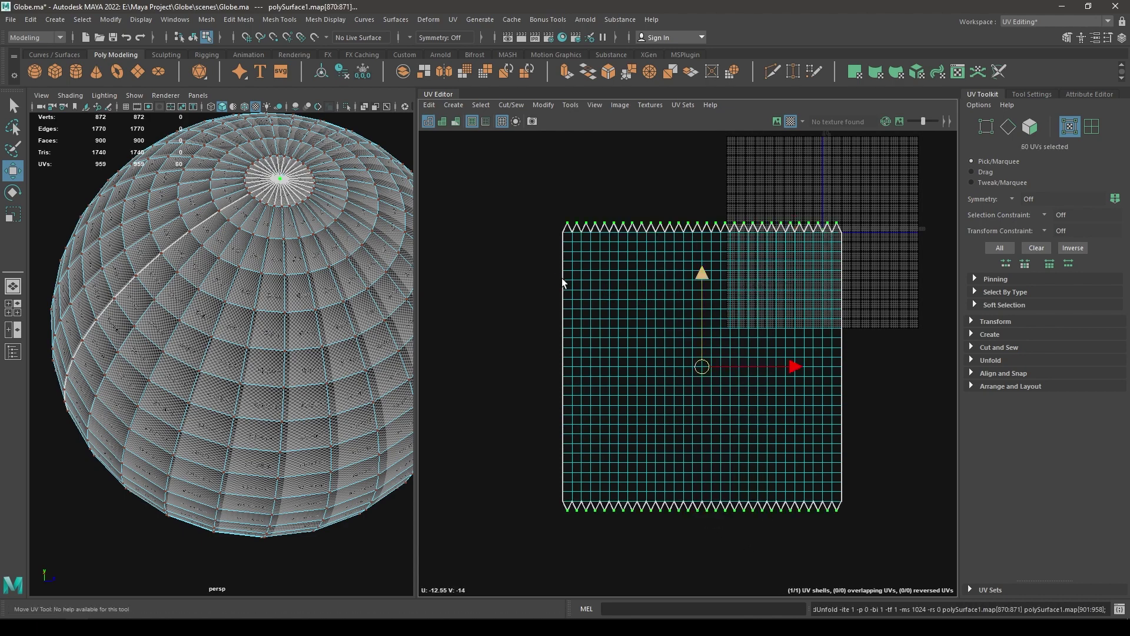
Select the sphere's UV shell and lay it out inside the 0 to 1 UV space.
right_drag(659, 229, 633, 215)
shift+right_drag(723, 198, 598, 252)
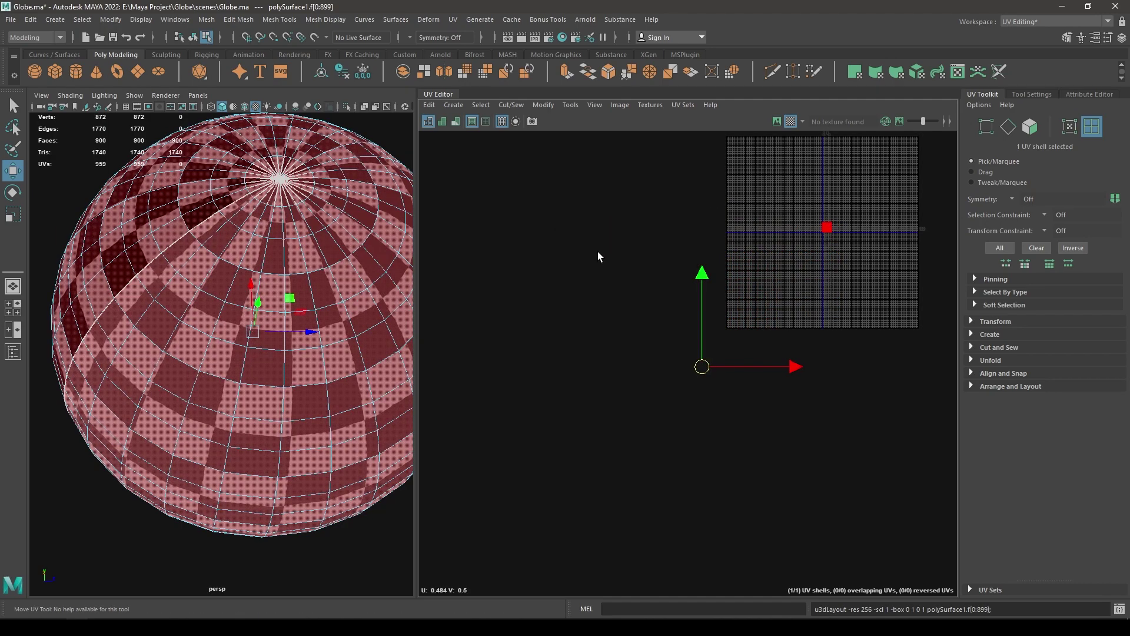
key(f)
alt+drag(241, 408, 262, 377)
scroll(243, 405, down, 2)
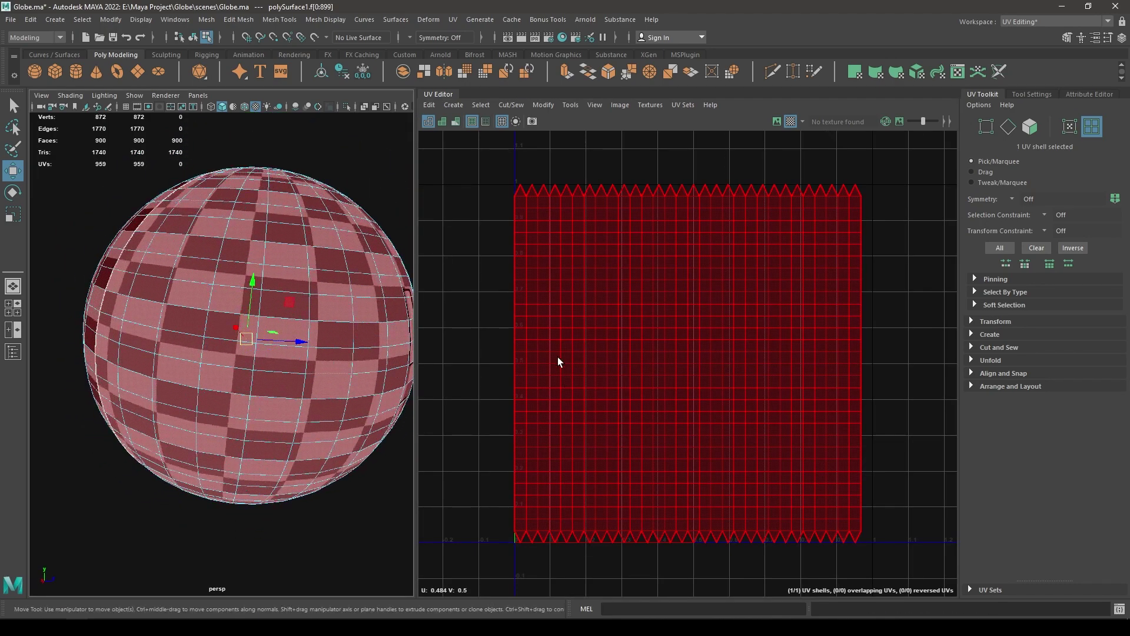
scroll(557, 357, down, 2)
alt+middle_drag(594, 357, 588, 297)
Stretch the sphere's UV shell horizontally to about twice its height and lay it out again in the 0 to 1 space.
right_drag(611, 301, 559, 285)
click(724, 367)
scroll(724, 368, down, 1)
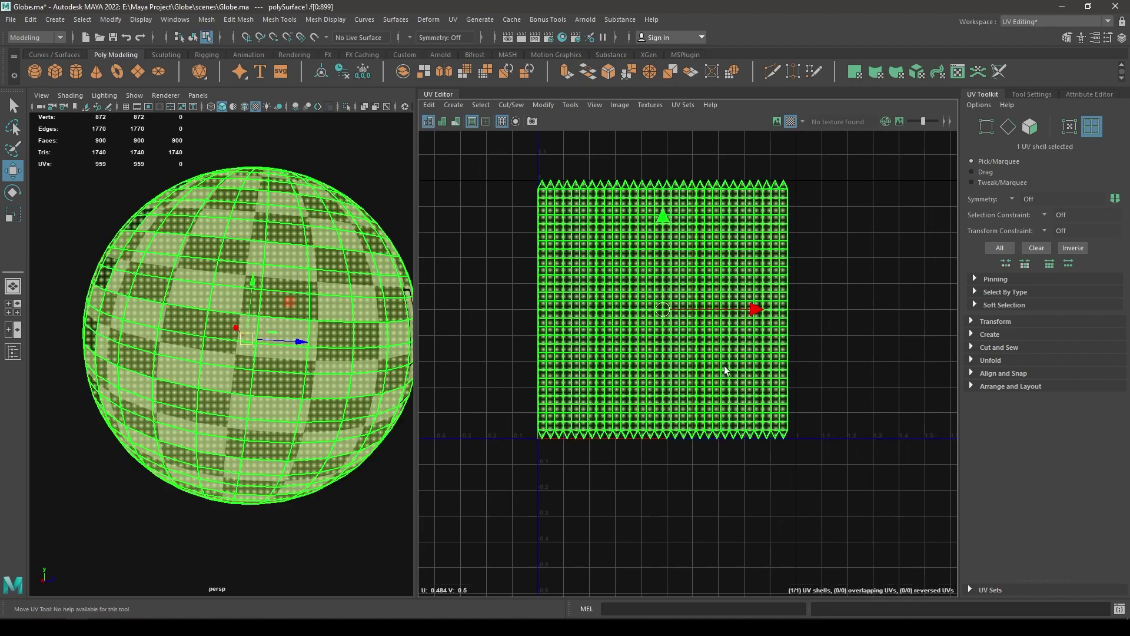
alt+drag(297, 377, 304, 399)
key(r)
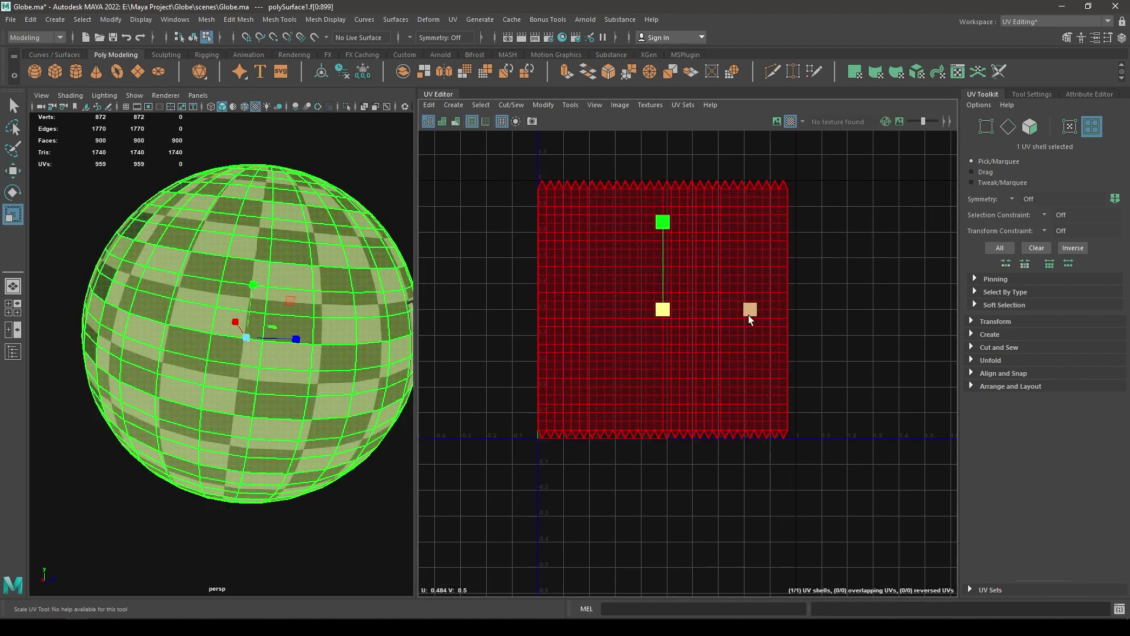
drag(756, 307, 835, 306)
key(w)
scroll(742, 338, down, 1)
alt+middle_drag(758, 330, 810, 330)
shift+right_drag(724, 271, 603, 306)
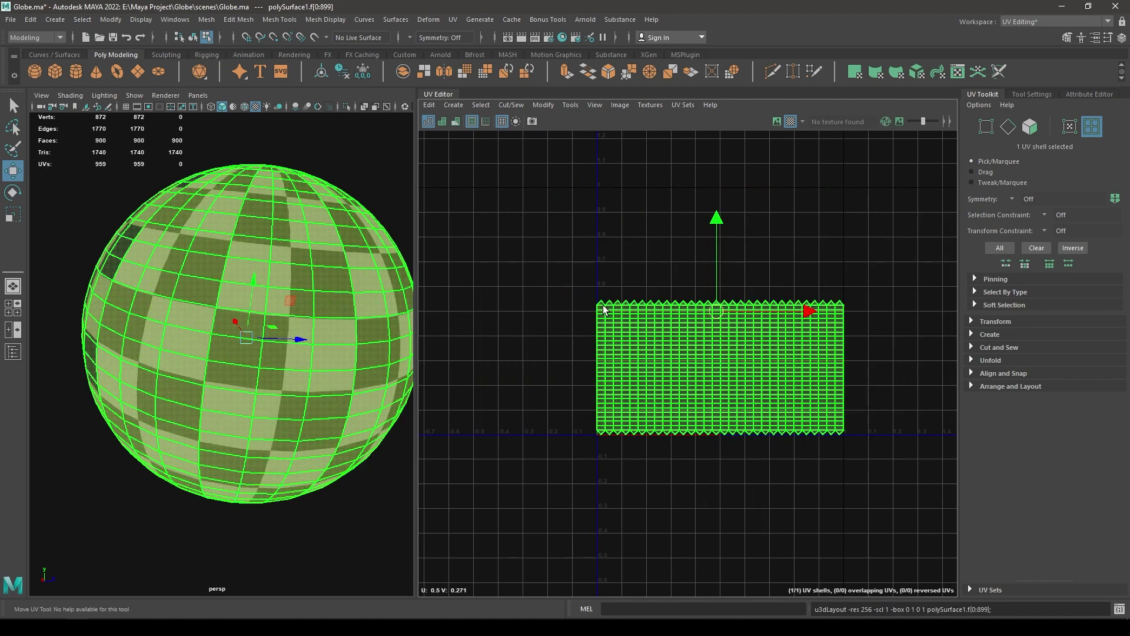
Return to object mode, deselect the sphere and bring the other globe parts back into view.
alt+drag(252, 312, 246, 334)
right_drag(242, 301, 318, 253)
click(365, 195)
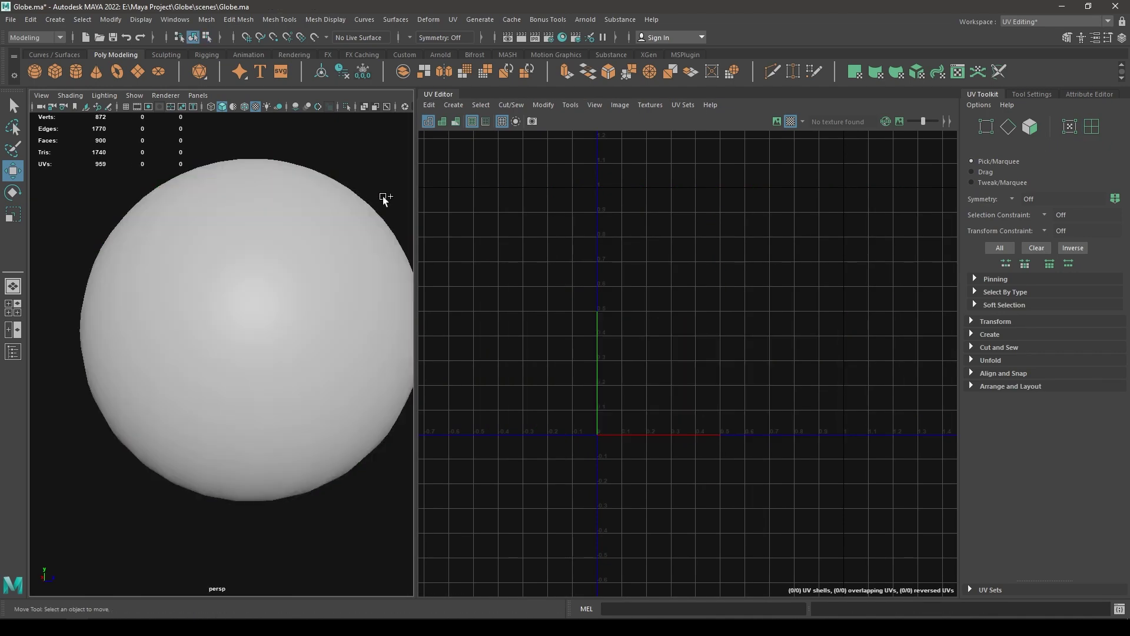
key(ctrl+shift+h)
Select the globe's curved support arm and hide all other objects.
alt+drag(359, 334, 162, 282)
alt+middle_drag(175, 282, 214, 261)
alt+right_drag(215, 260, 274, 310)
alt+drag(275, 310, 197, 321)
click(65, 314)
alt+drag(164, 357, 222, 264)
key(alt+h)
alt+right_drag(221, 264, 232, 275)
alt+middle_drag(232, 274, 239, 313)
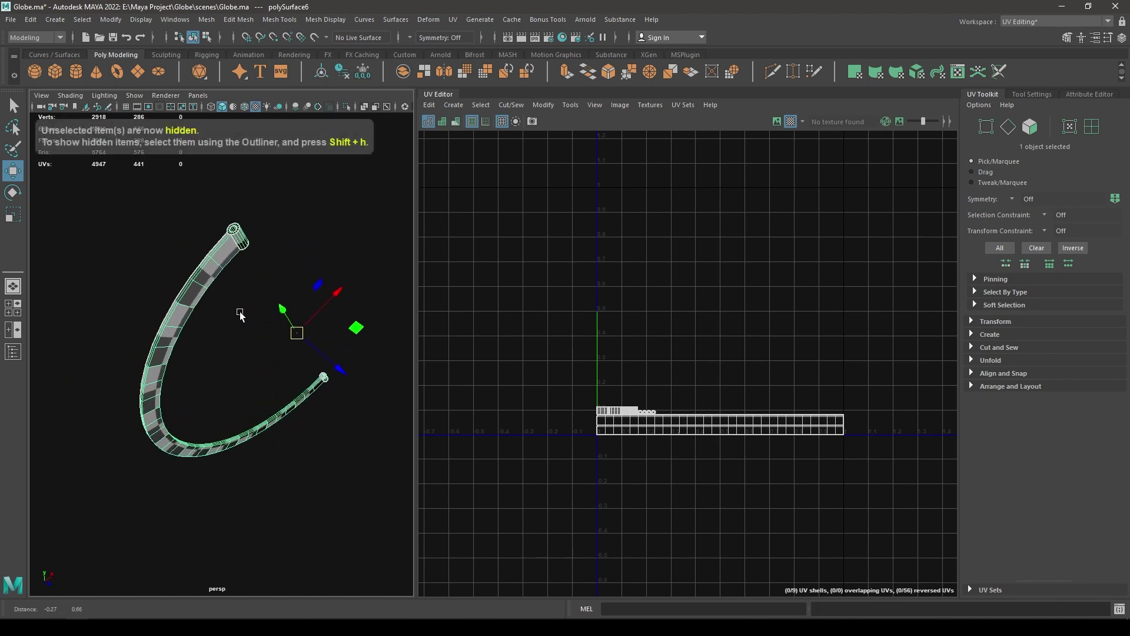
alt+right_drag(240, 313, 253, 324)
alt+drag(254, 324, 222, 344)
alt+middle_drag(222, 343, 227, 354)
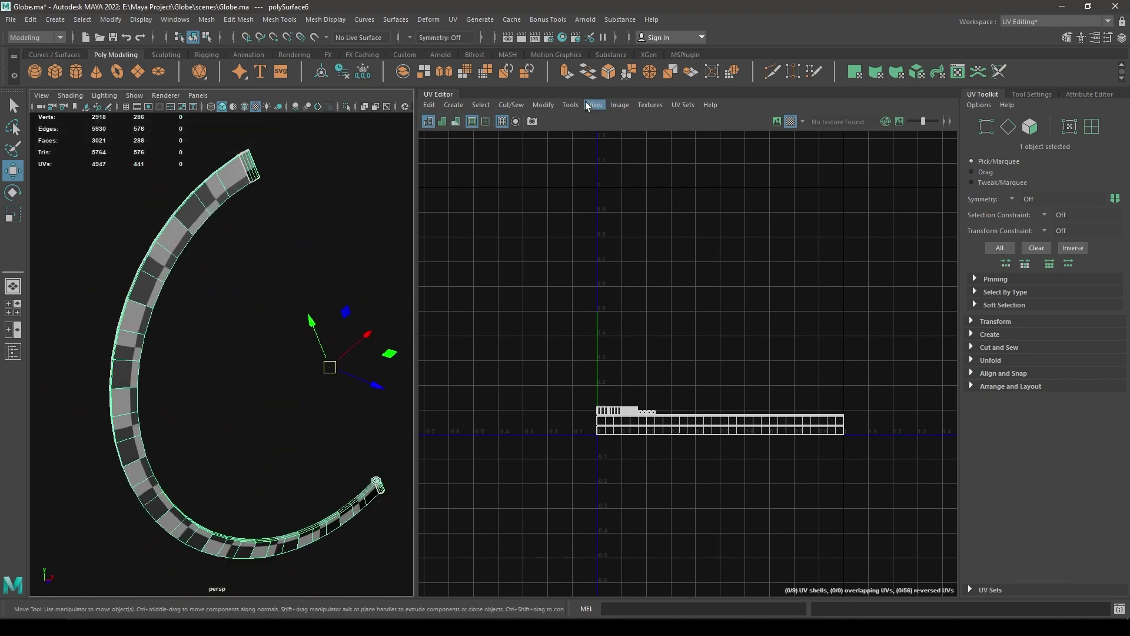
Unitize the support arm's UVs and switch to edge selection.
click(541, 106)
click(555, 243)
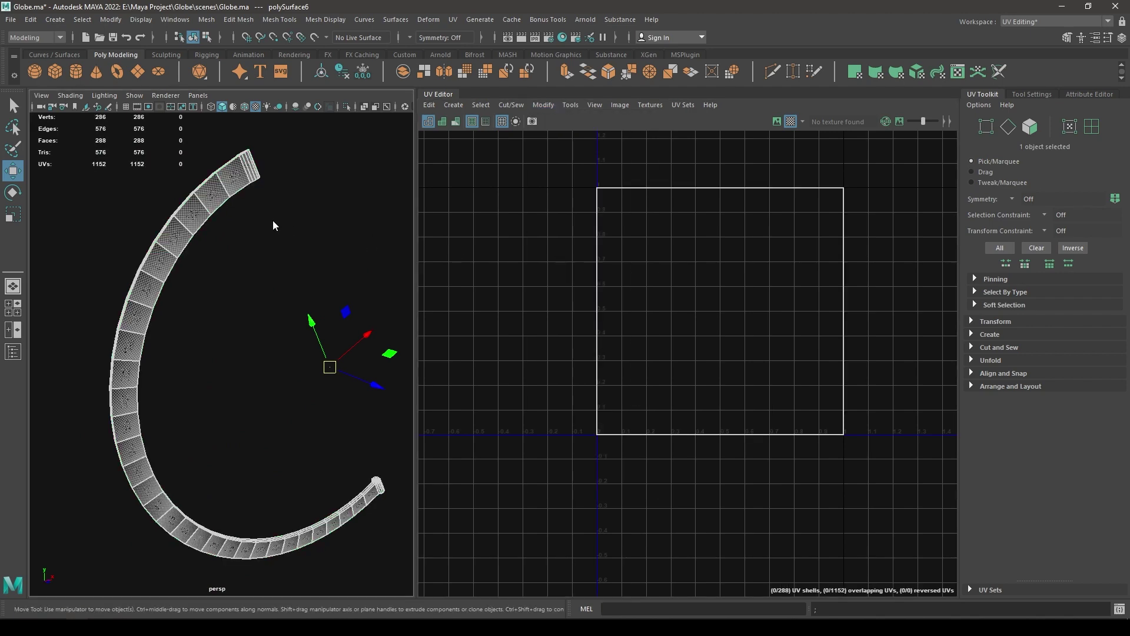
right_drag(273, 220, 259, 186)
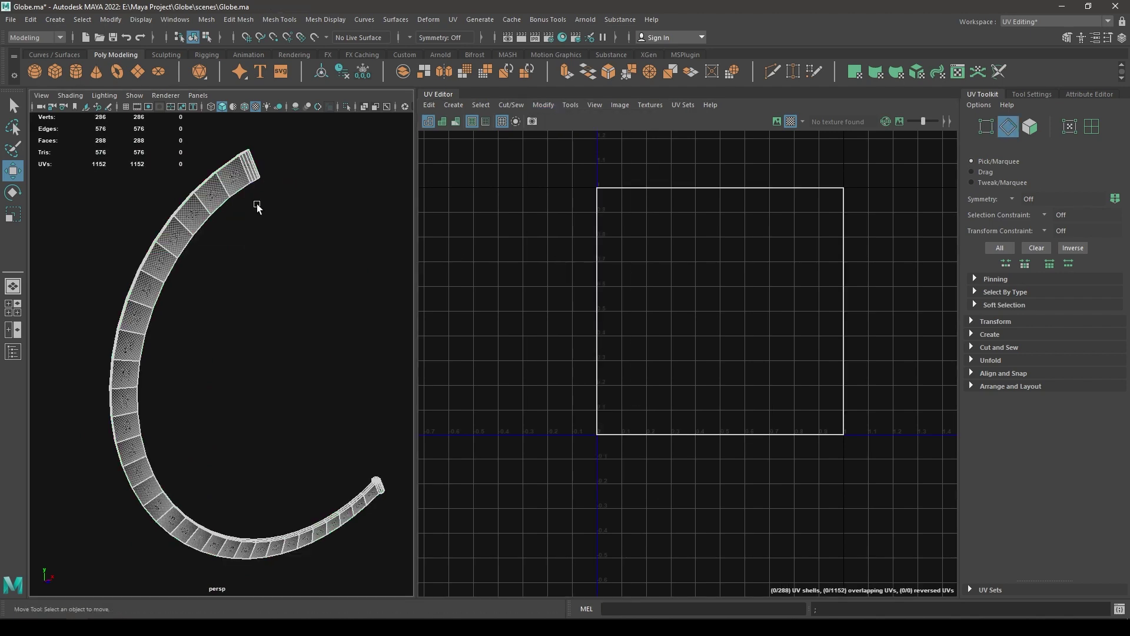
Select the outer rim edges on the near face of the cylinder at the arm's upper end, plus its junction edge with the arm.
alt+drag(258, 206, 285, 265)
alt+right_drag(285, 265, 295, 254)
alt+middle_drag(295, 254, 253, 326)
alt+right_drag(253, 326, 272, 353)
alt+middle_drag(241, 286, 254, 303)
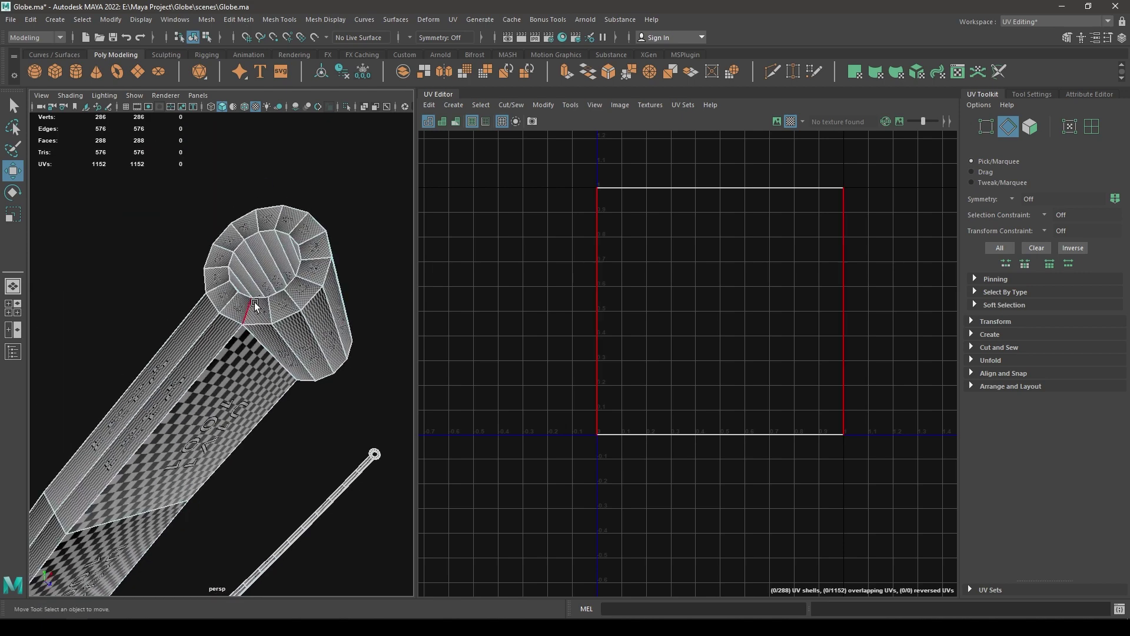
double_click(261, 325)
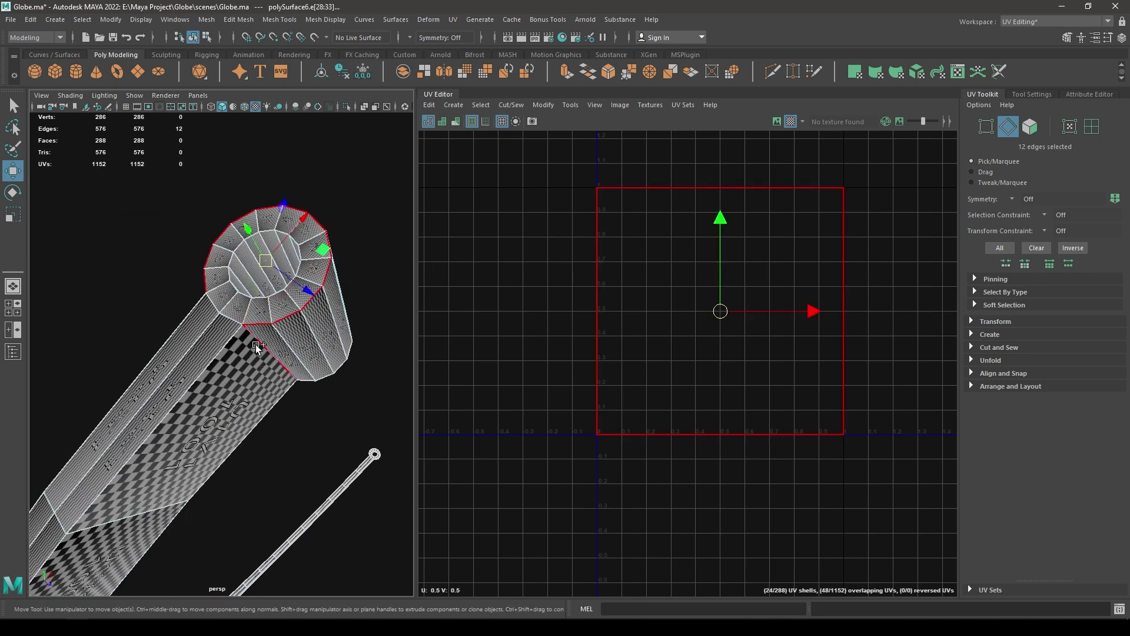
key(f)
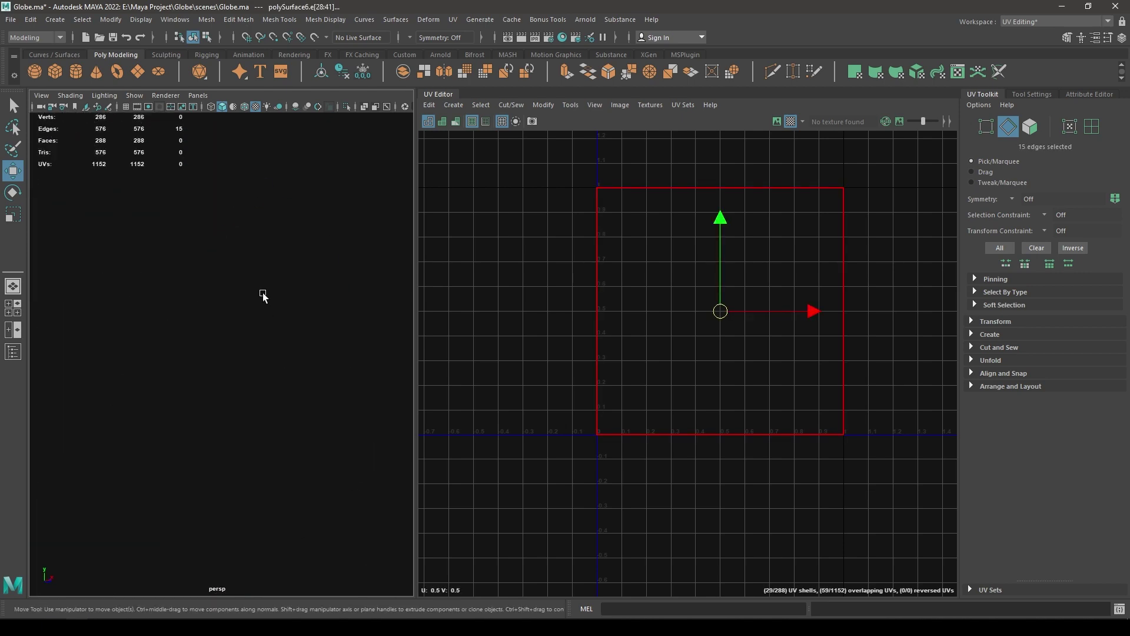
Add the remaining rim and hole edges of the upper end cylinder to the seam selection.
scroll(262, 295, down, 3)
alt+drag(262, 295, 268, 344)
alt+right_drag(268, 344, 269, 345)
alt+drag(270, 344, 362, 406)
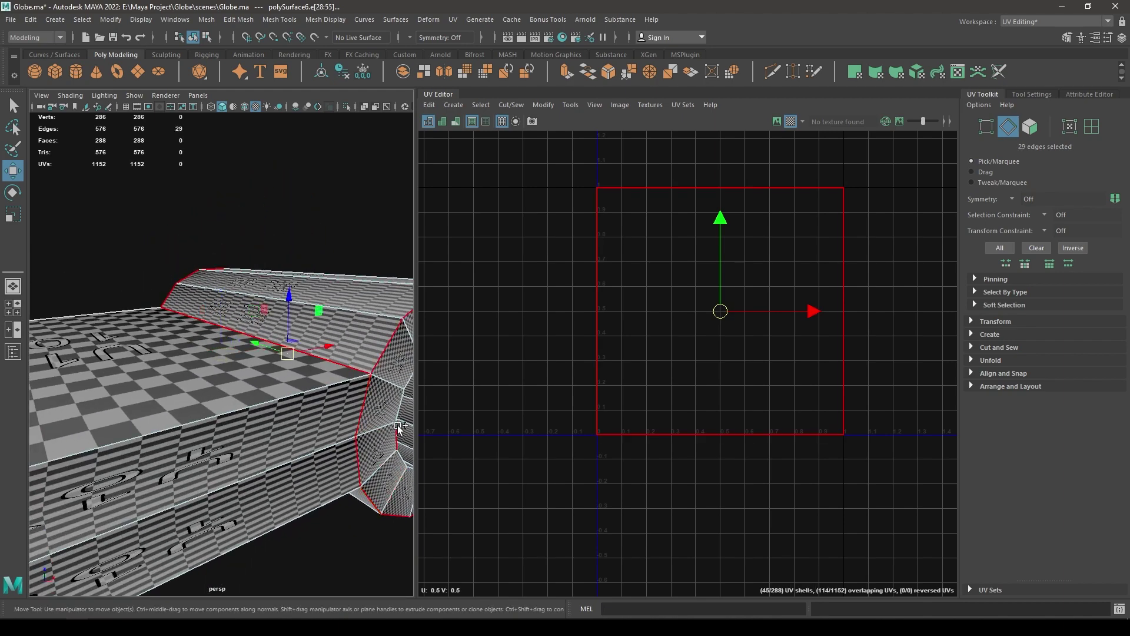
alt+drag(315, 515, 312, 443)
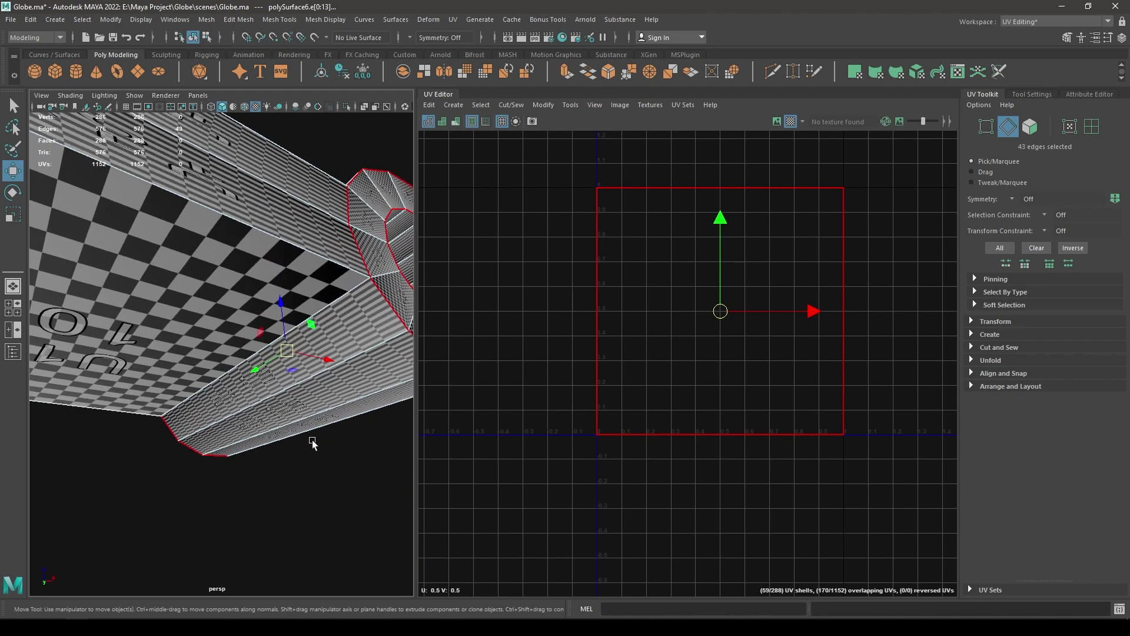
alt+drag(218, 373, 238, 391)
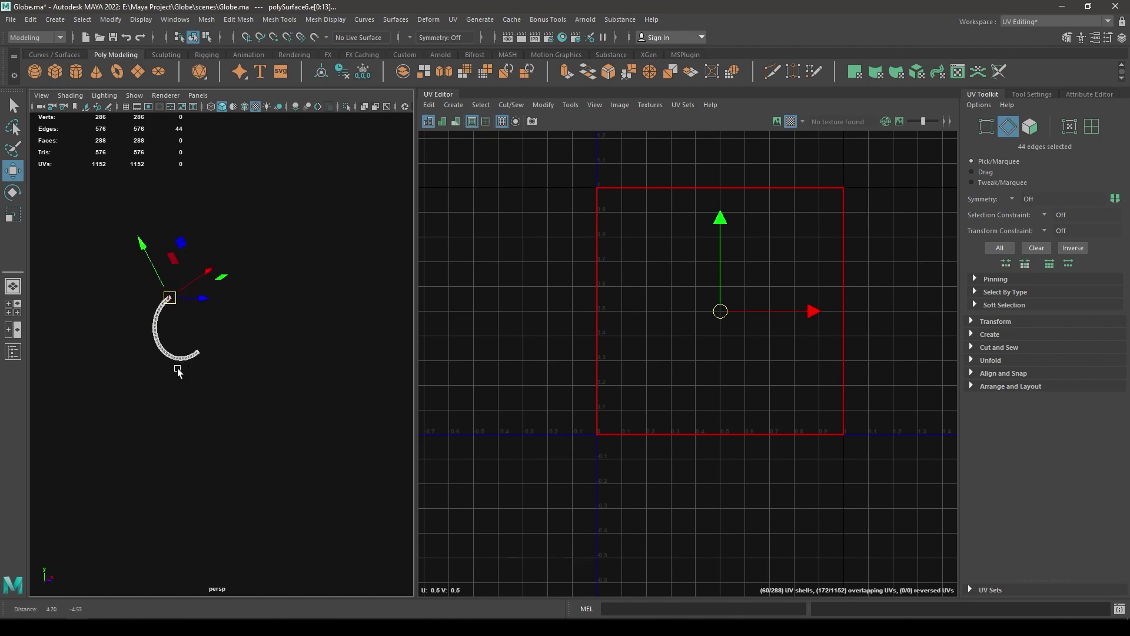
Add the near outer rim and the arm junction edge of the lower end cylinder to the seam selection.
alt+drag(155, 341, 285, 535)
alt+drag(131, 398, 229, 388)
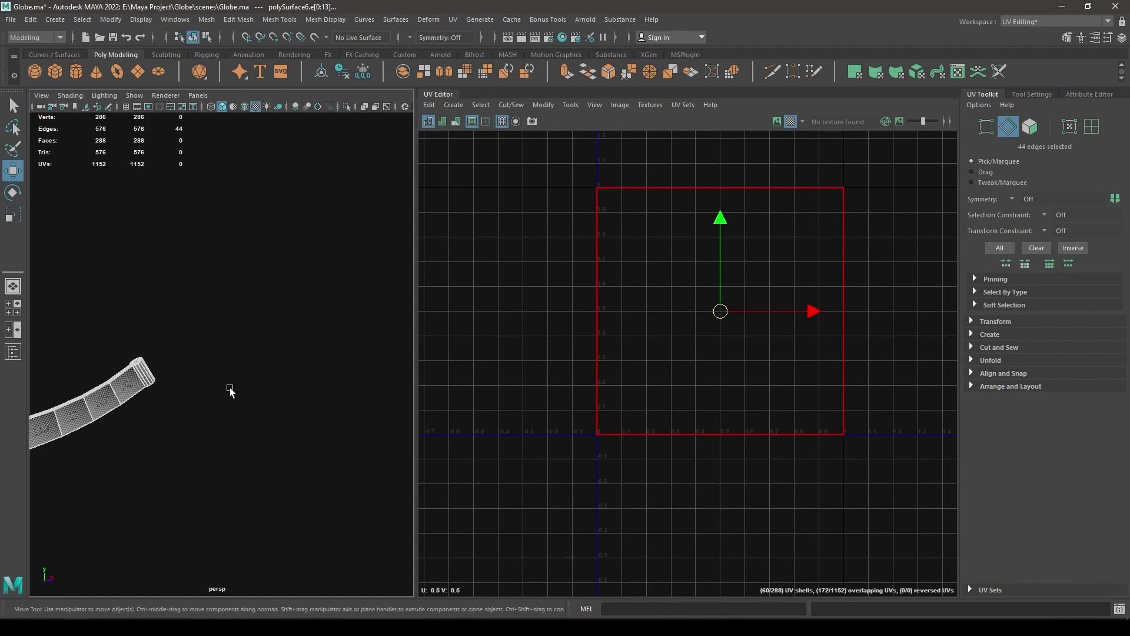
alt+right_drag(229, 389, 168, 460)
alt+right_drag(252, 416, 265, 387)
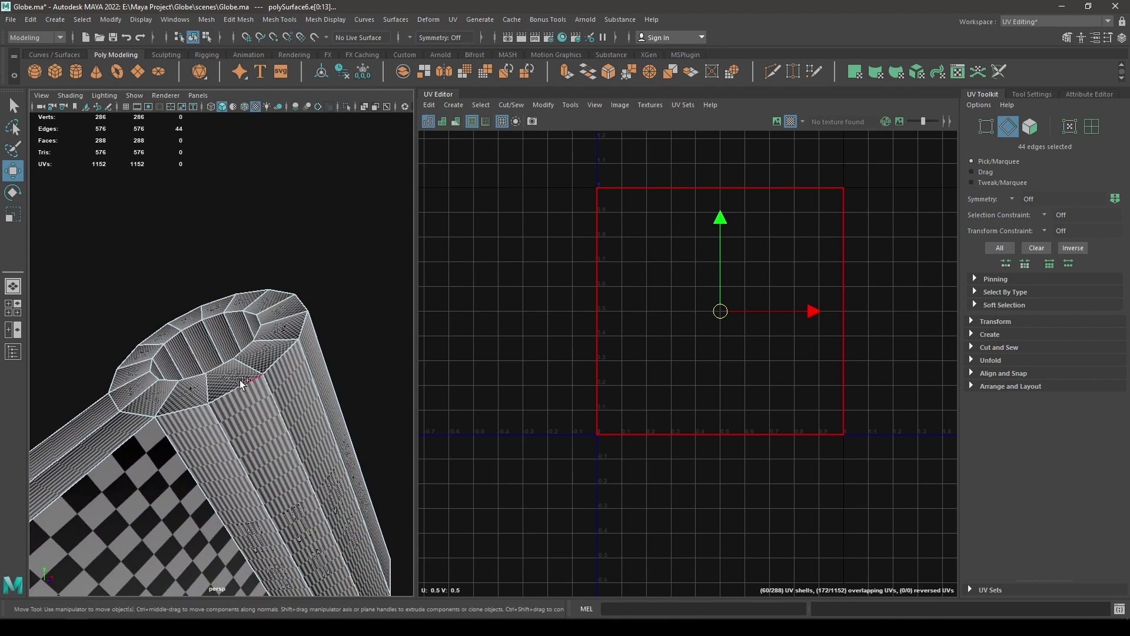
shift+double_click(226, 395)
shift+click(180, 446)
shift+click(140, 412)
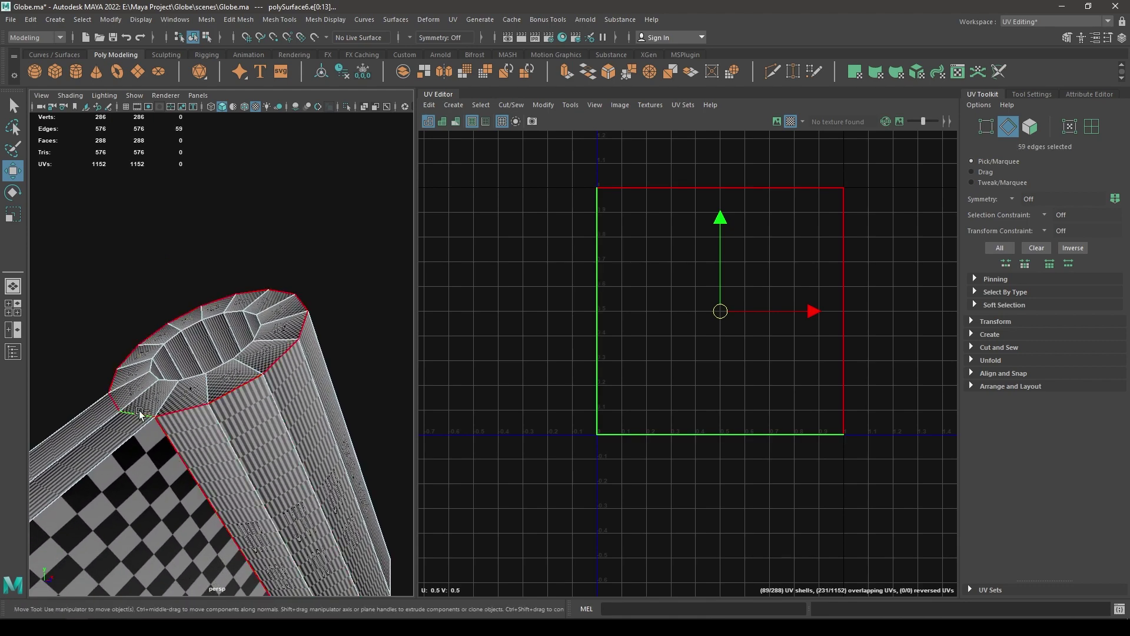
shift+double_click(183, 383)
Add the lower cylinder's other outer rim, its hole rims and one edge inside the hole to the seam selection.
mouse_move(200, 456)
alt+mouse_down()
mouse_move(178, 481)
mouse_move(207, 457)
mouse_move(196, 321)
alt+mouse_up()
scroll(206, 457, down, 4)
mouse_move(272, 460)
alt+mouse_down()
mouse_move(285, 439)
mouse_move(263, 424)
mouse_move(259, 330)
alt+mouse_up()
alt+middle_drag(281, 427, 291, 434)
alt+drag(291, 436, 234, 424)
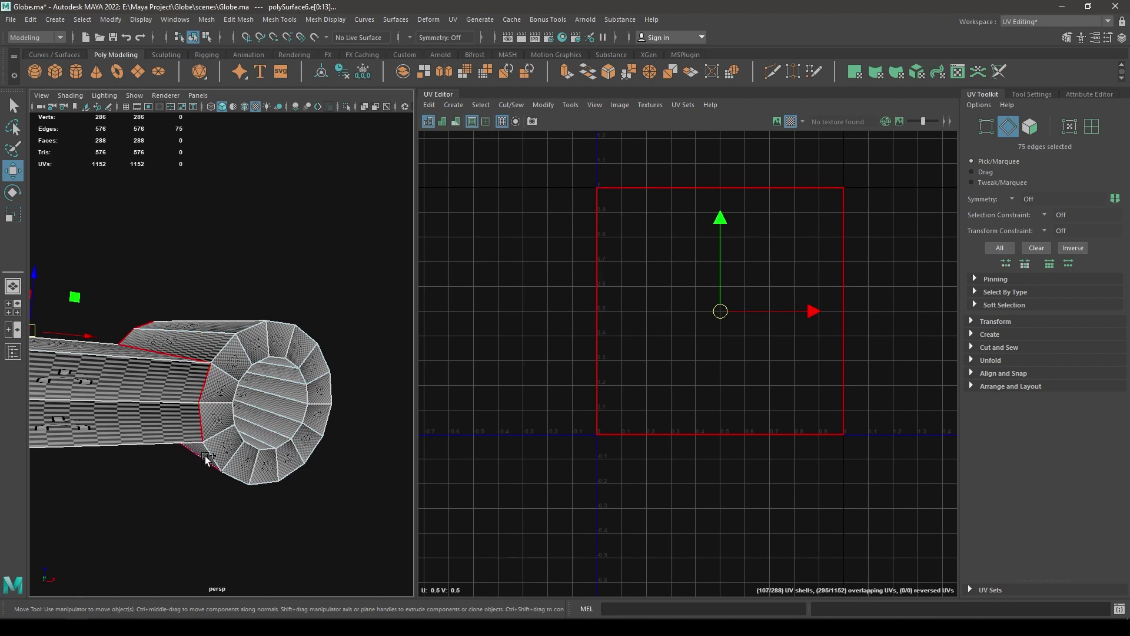
alt+drag(234, 453, 138, 362)
alt+drag(197, 264, 209, 480)
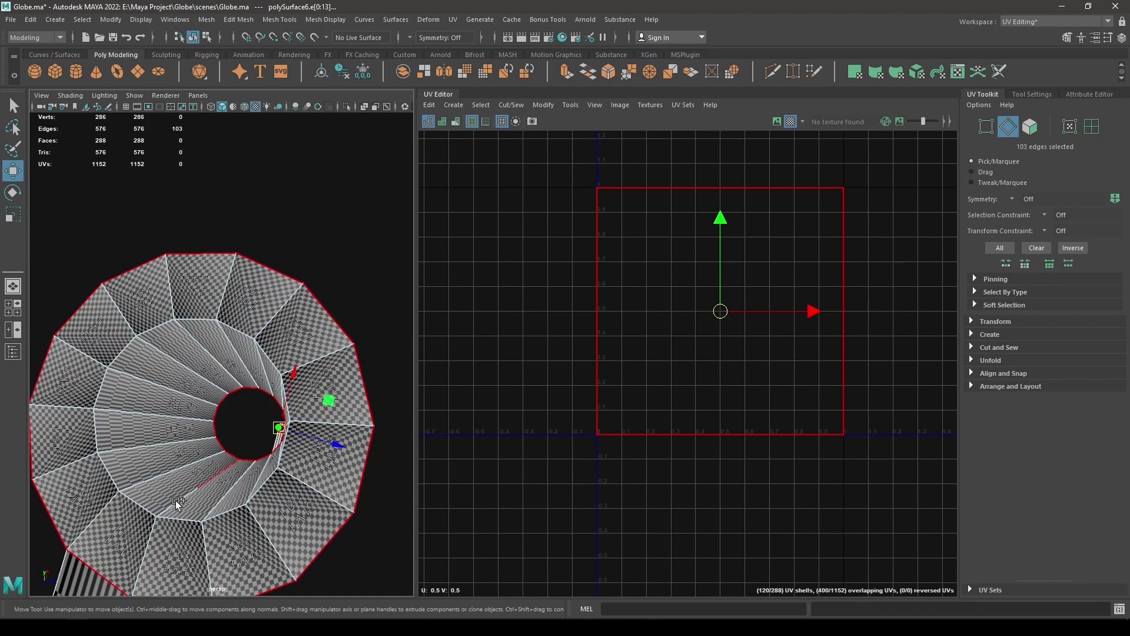
alt+drag(254, 564, 133, 344)
alt+right_drag(133, 344, 232, 502)
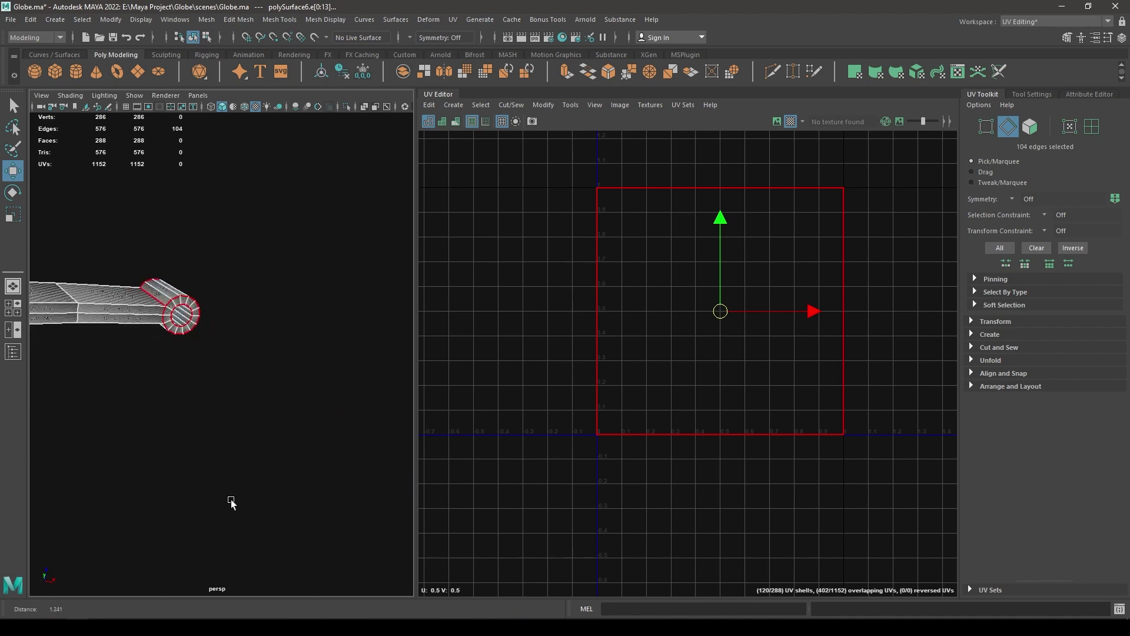
Add the lengthwise edge loop along the arm's narrow side to the seam selection.
alt+drag(232, 502, 117, 471)
alt+middle_drag(117, 471, 204, 425)
alt+right_drag(204, 425, 233, 427)
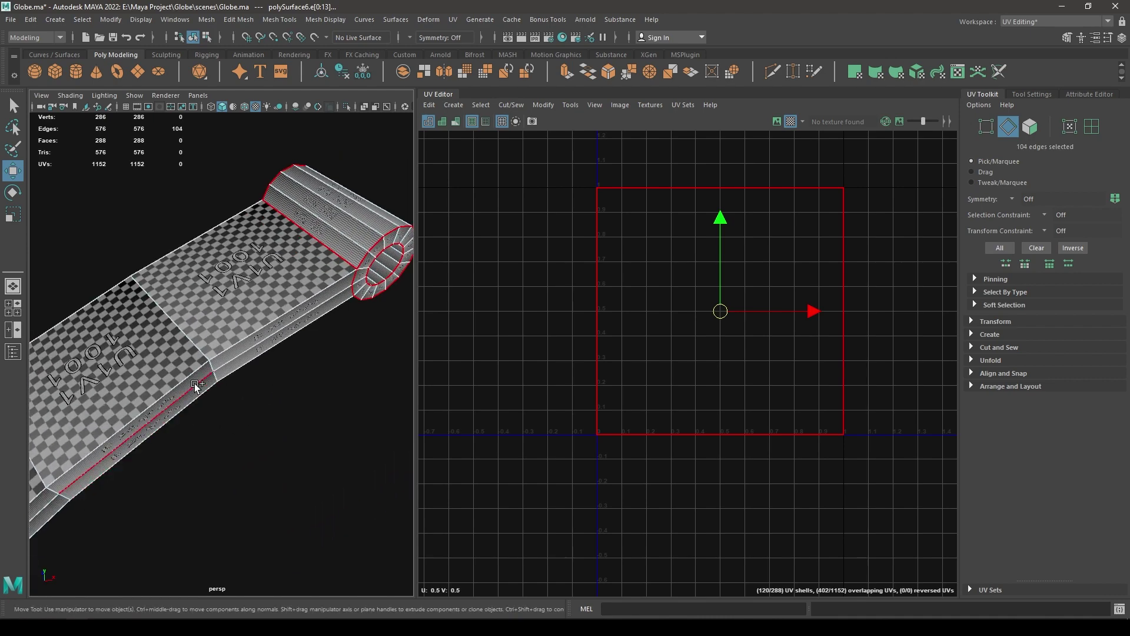
scroll(300, 441, down, 3)
alt+drag(289, 419, 307, 368)
alt+right_drag(307, 368, 197, 378)
alt+middle_drag(227, 403, 225, 288)
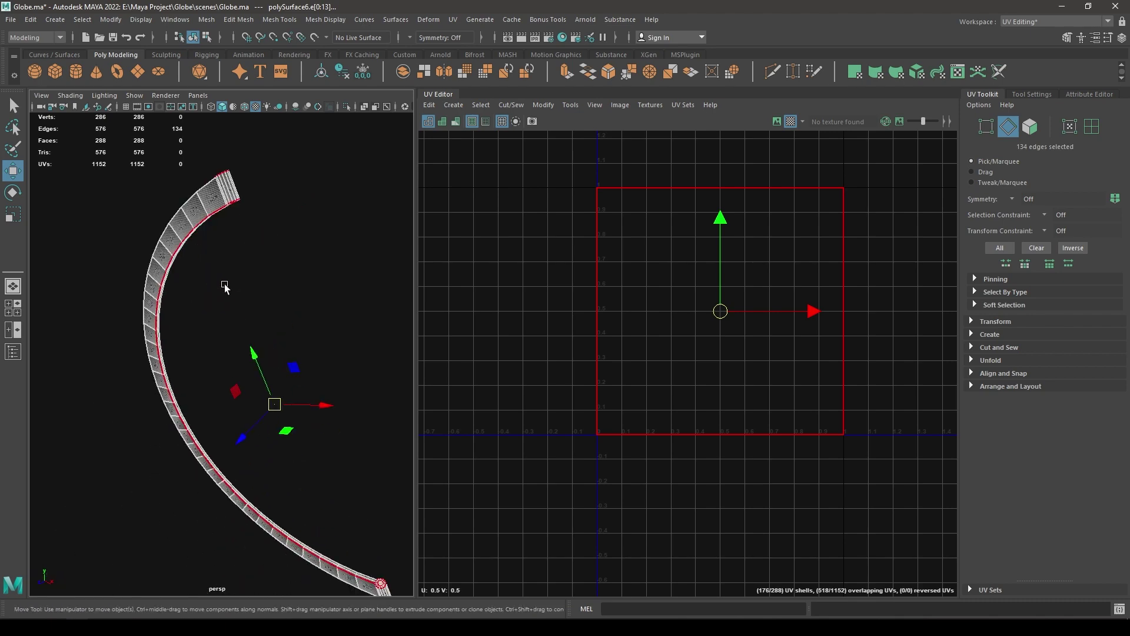
Invert the edge selection so that all of the arm's edges except the chosen seams are selected.
alt+drag(225, 288, 300, 305)
alt+right_drag(556, 307, 591, 274)
alt+middle_drag(591, 275, 582, 355)
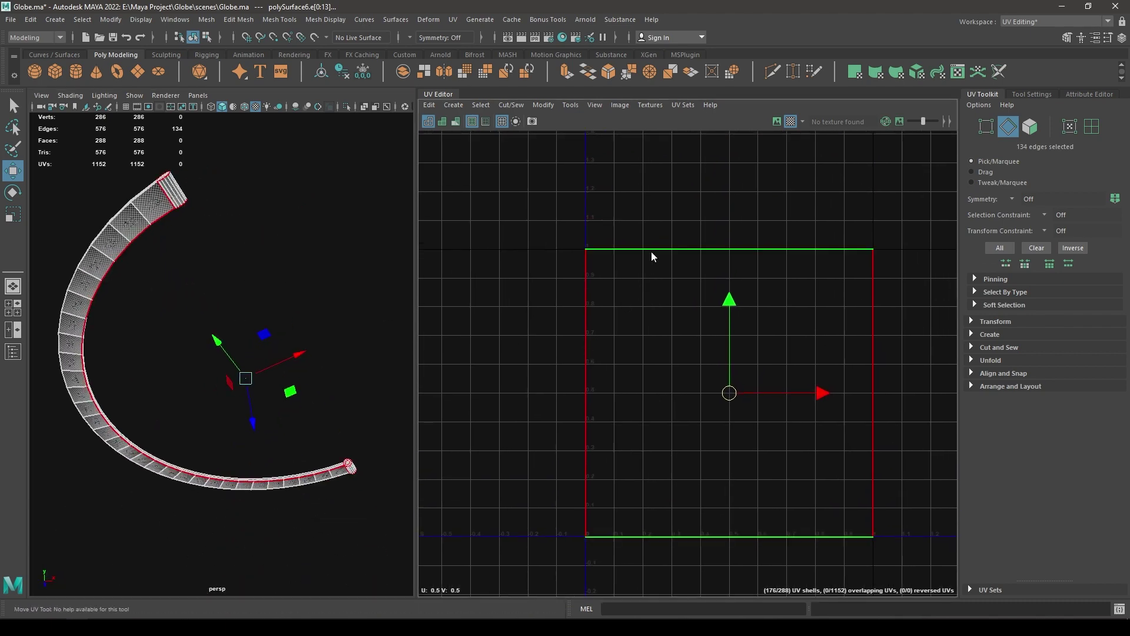
right_drag(651, 252, 651, 217)
shift+right_drag(721, 200, 658, 224)
scroll(638, 219, down, 1)
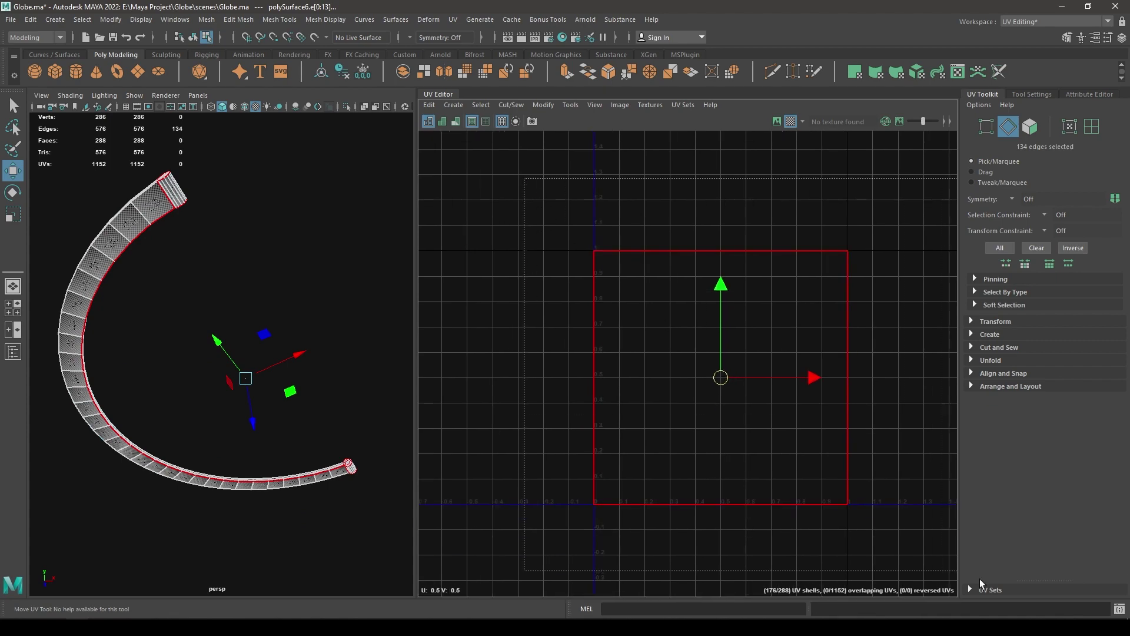
drag(916, 561, 919, 560)
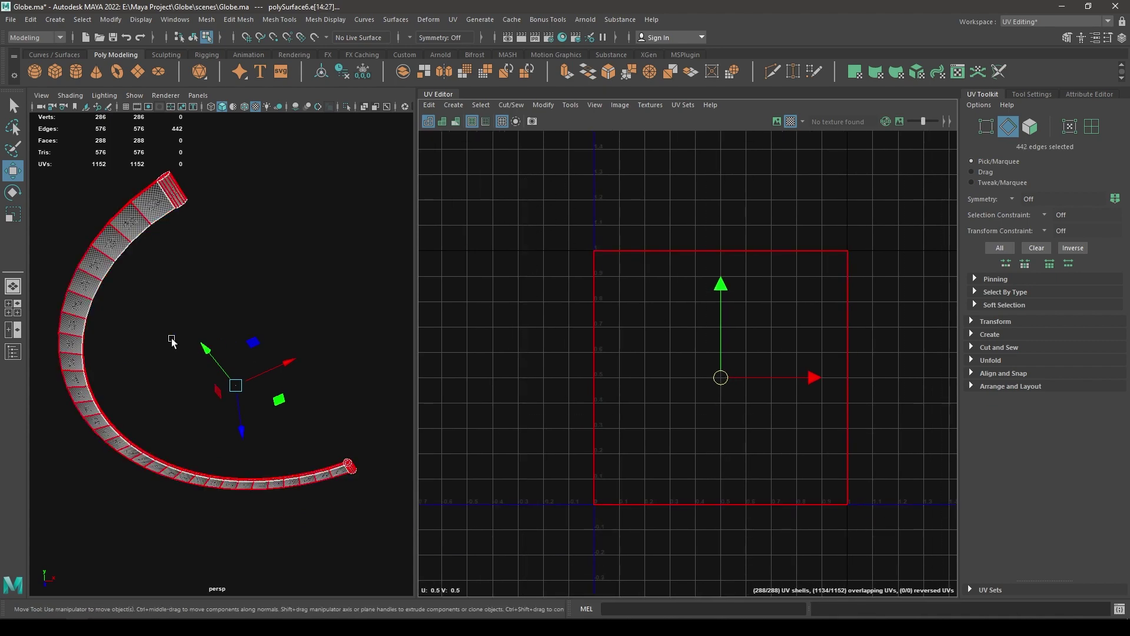
Sew the selected edges together and lay out all resulting UV shells inside the 0 to 1 space.
alt+drag(172, 336, 341, 300)
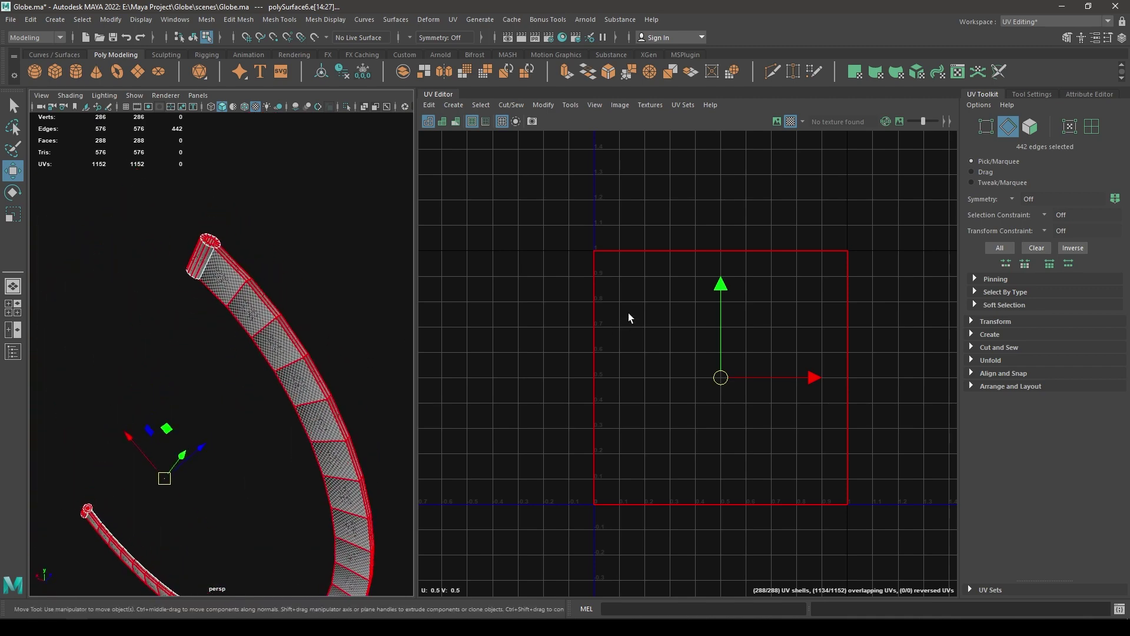
shift+right_drag(629, 313, 577, 204)
key(a)
drag(553, 224, 824, 407)
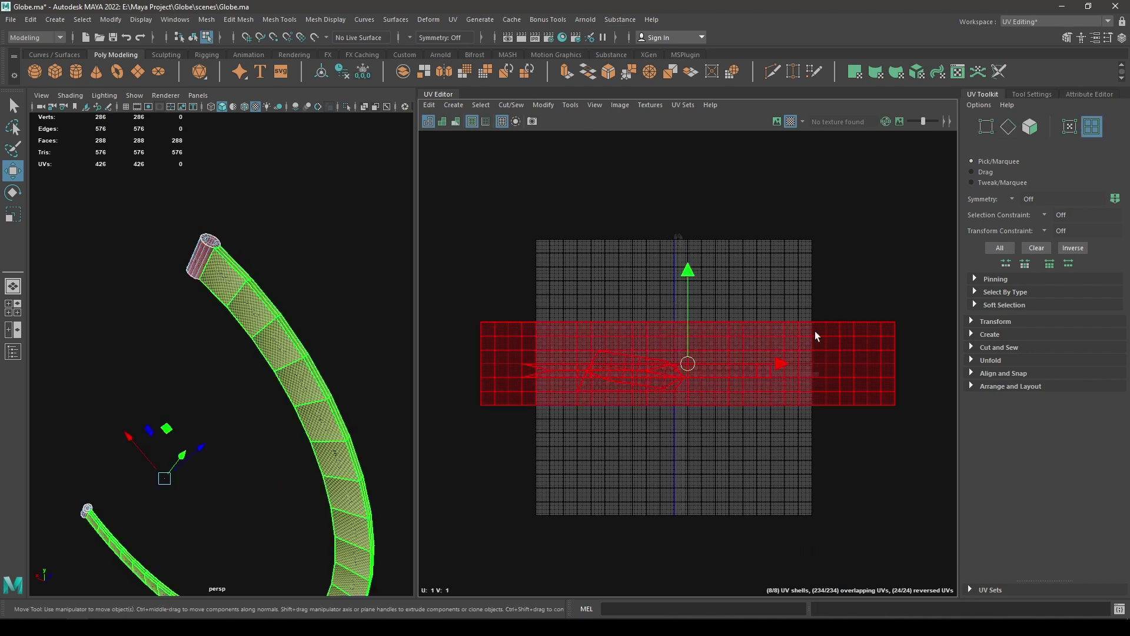
shift+right_drag(800, 244, 653, 314)
key(f)
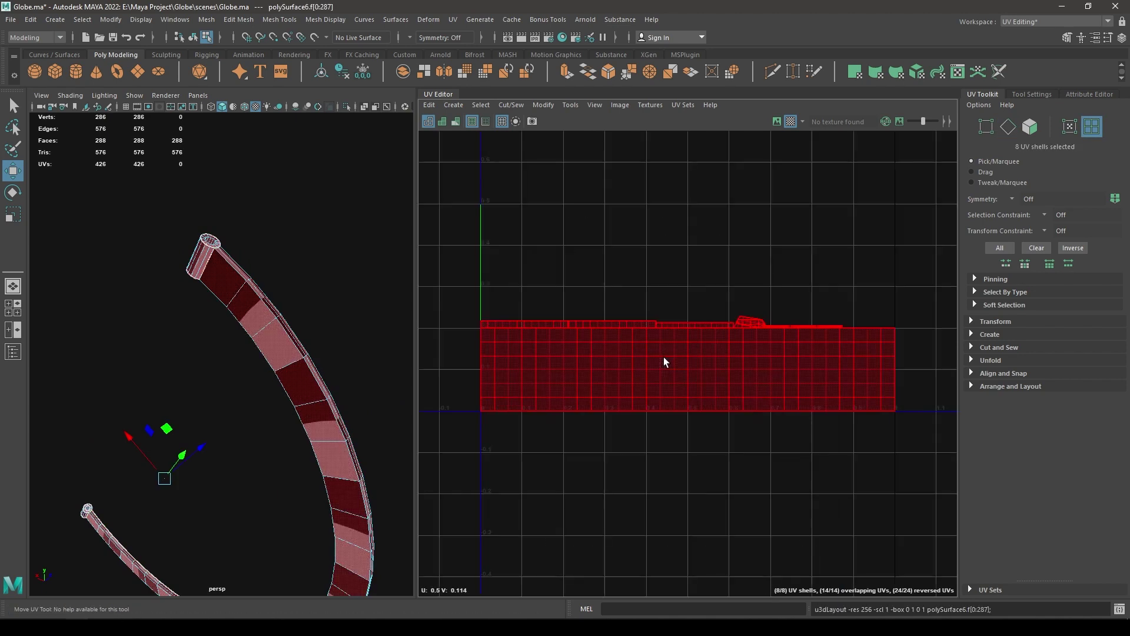
Examine the arm's long UV shell, the small shells above it and the upper end cylinder on the model.
click(663, 357)
scroll(663, 356, up, 3)
alt+middle_drag(684, 401, 712, 452)
scroll(719, 316, down, 4)
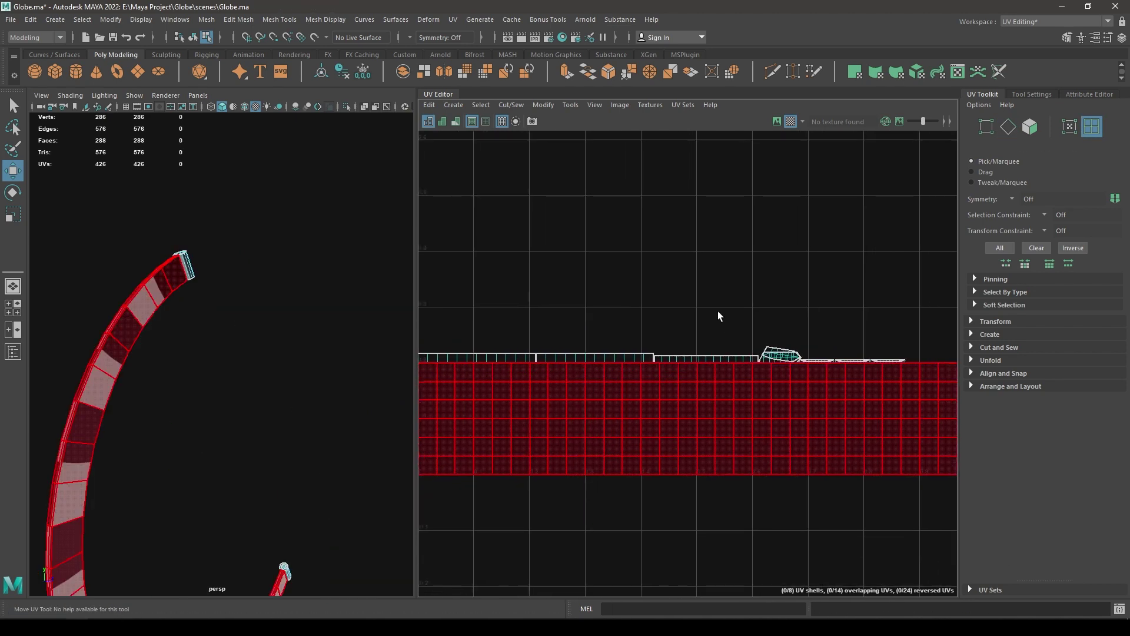
alt+middle_drag(685, 259, 670, 287)
alt+right_drag(671, 286, 806, 336)
alt+middle_drag(765, 353, 738, 319)
alt+drag(170, 271, 146, 320)
alt+right_drag(146, 319, 203, 322)
alt+middle_drag(202, 322, 311, 482)
alt+right_drag(311, 483, 316, 447)
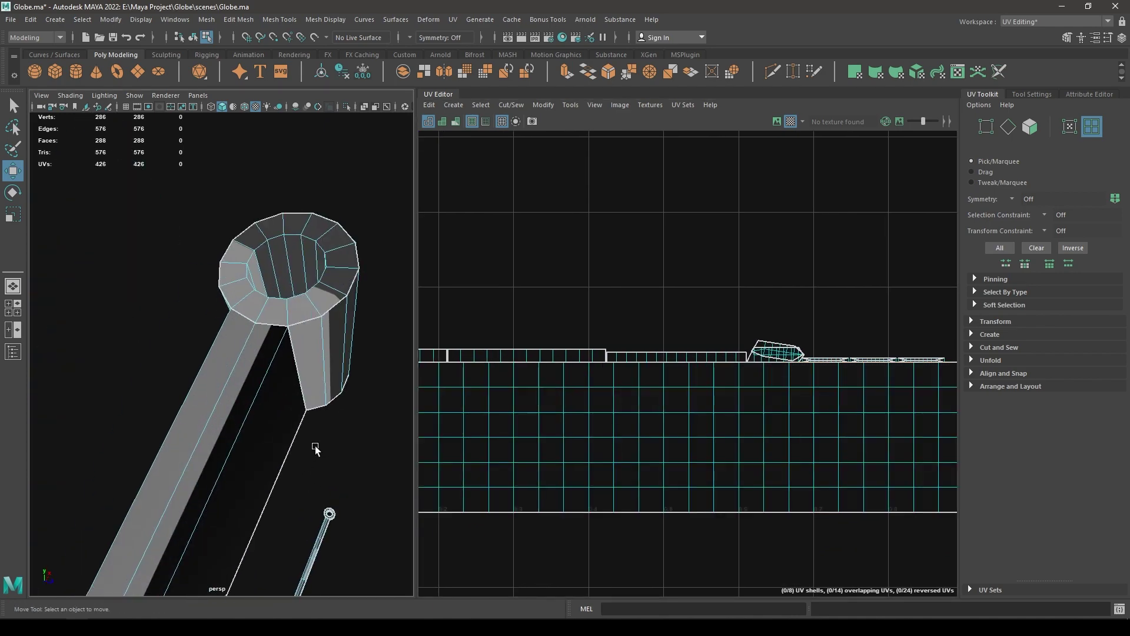
Move the distorted end-ring UV shell up and away from the long arm shell.
right_drag(854, 288, 808, 264)
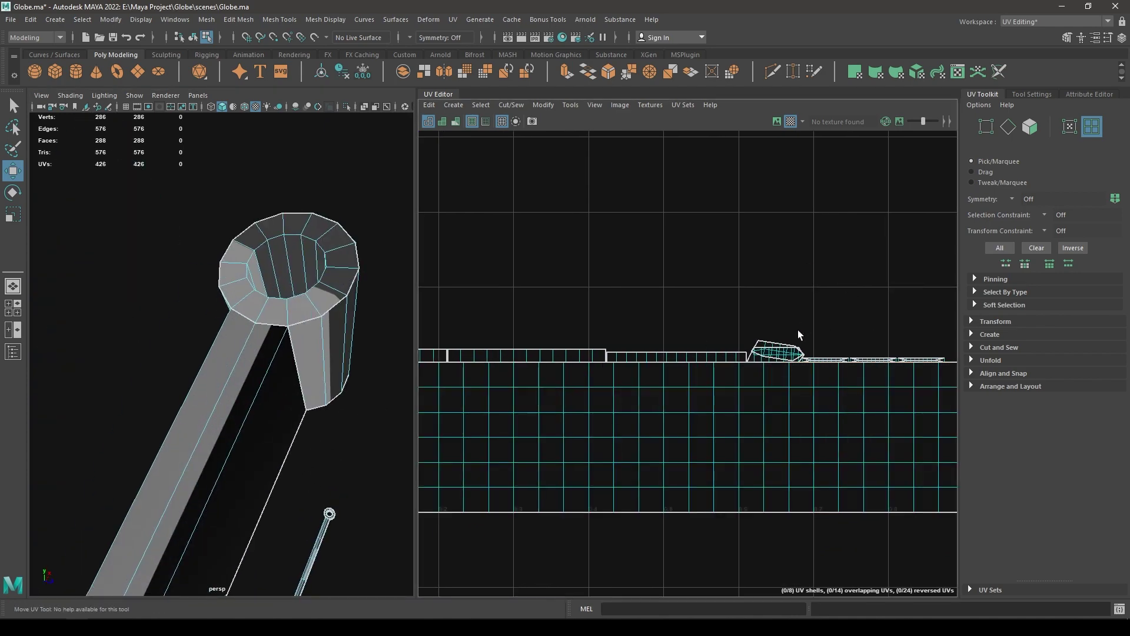
click(778, 353)
click(779, 350)
drag(776, 351, 705, 216)
Select the three thin strip shells of the end cylinders and move them up, clear of the long arm shell.
alt+right_drag(807, 313, 920, 568)
click(725, 415)
shift+click(811, 420)
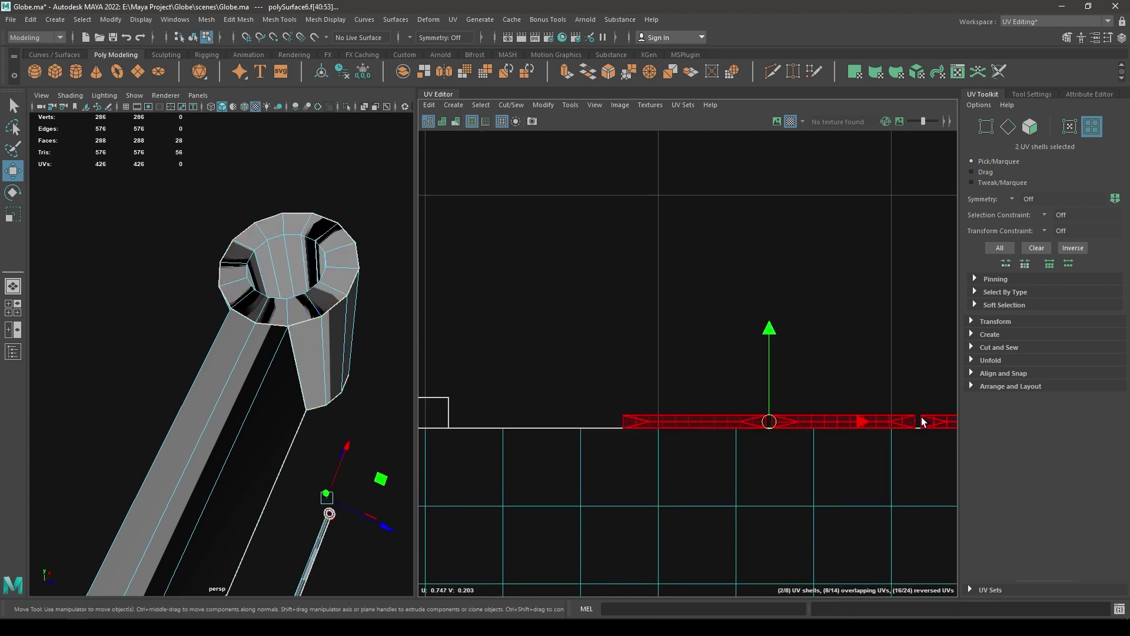
shift+click(929, 420)
drag(831, 396, 832, 187)
Deselect the shells and examine both ends of the support arm alongside the separated UV shells.
alt+drag(318, 389, 278, 304)
alt+right_drag(278, 303, 309, 422)
alt+drag(309, 422, 205, 249)
alt+drag(215, 362, 218, 426)
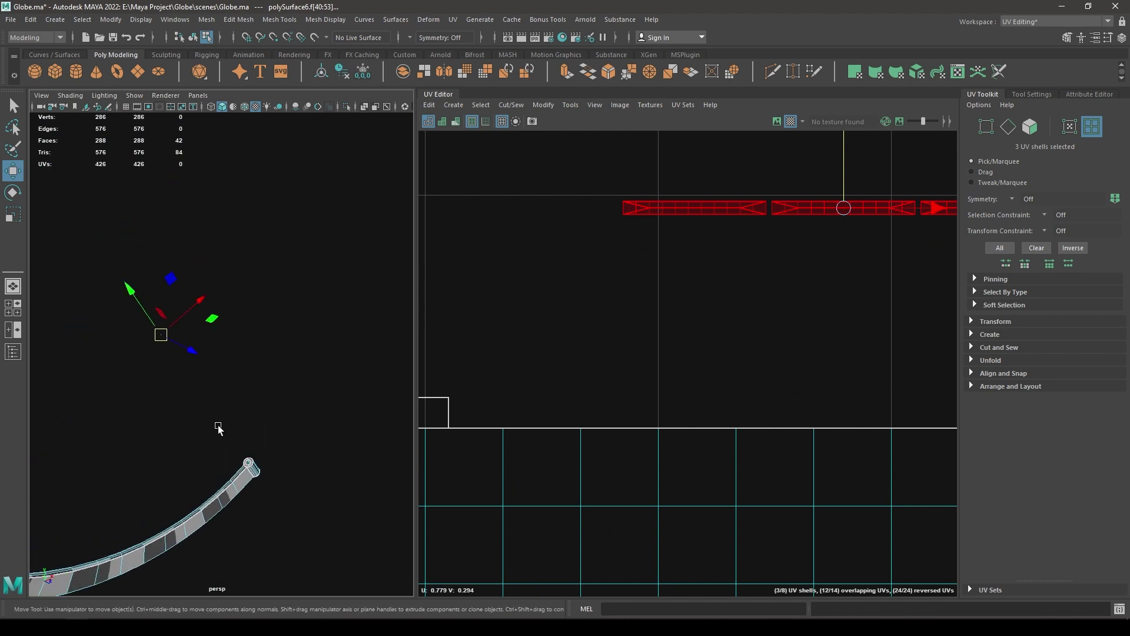
alt+right_drag(218, 426, 210, 322)
alt+drag(210, 325, 282, 378)
click(643, 378)
scroll(643, 378, down, 4)
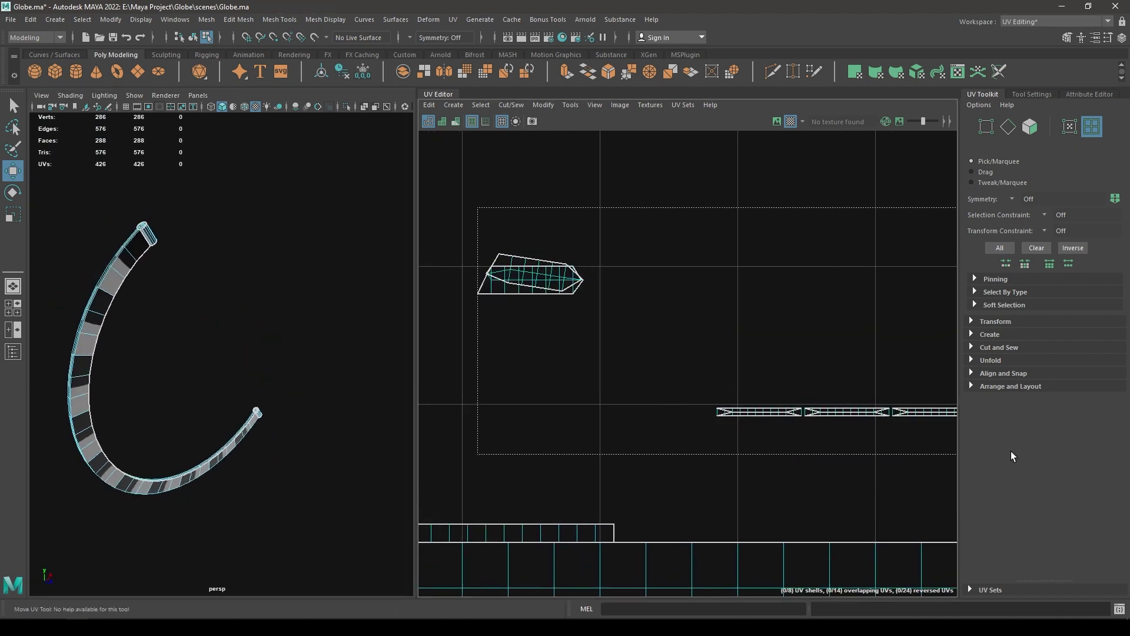
drag(1011, 451, 1010, 451)
alt+middle_drag(831, 417, 809, 450)
scroll(809, 450, down, 1)
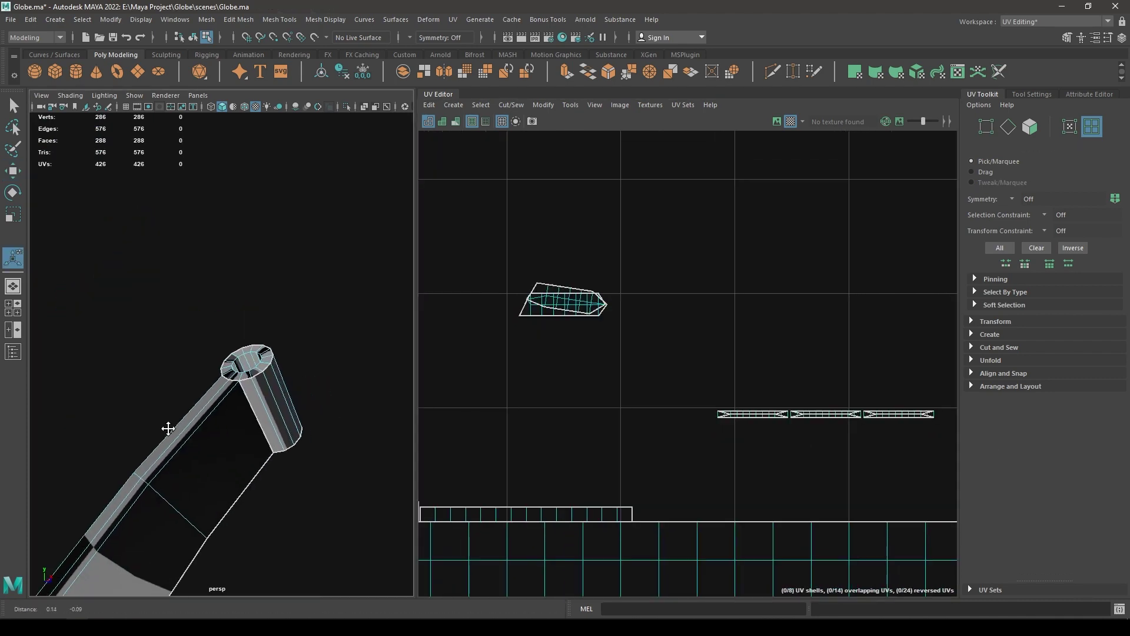
Select the distorted end-ring UV shell and apply a planar mapping projected from the Y axis, fitted to the bounding box.
alt+right_drag(169, 429, 217, 455)
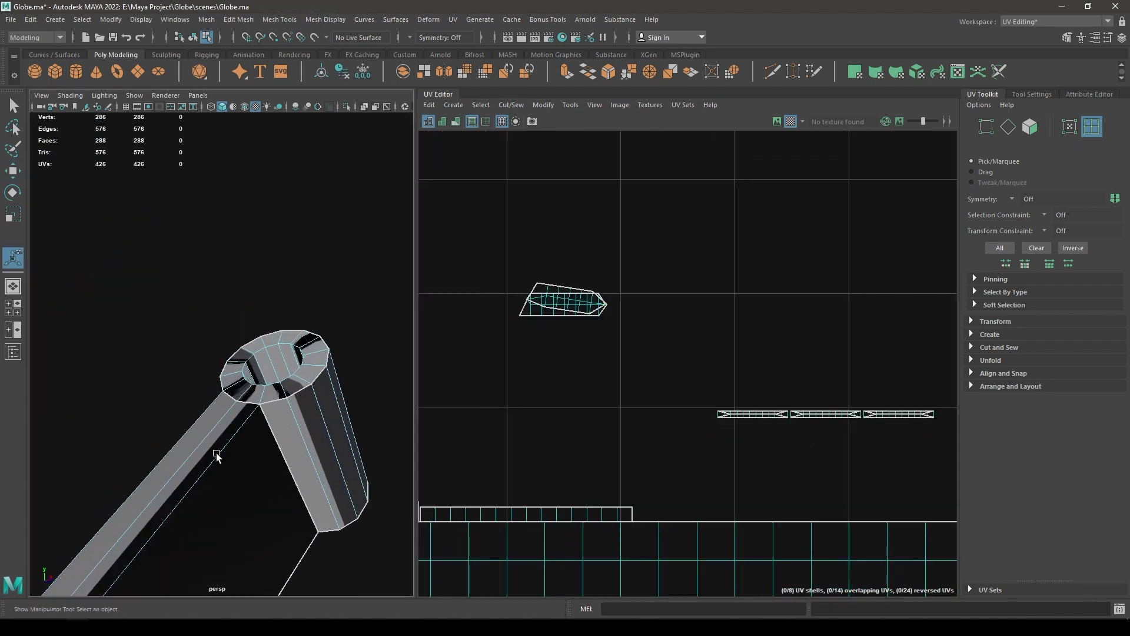
alt+drag(217, 456, 228, 456)
right_drag(601, 303, 563, 302)
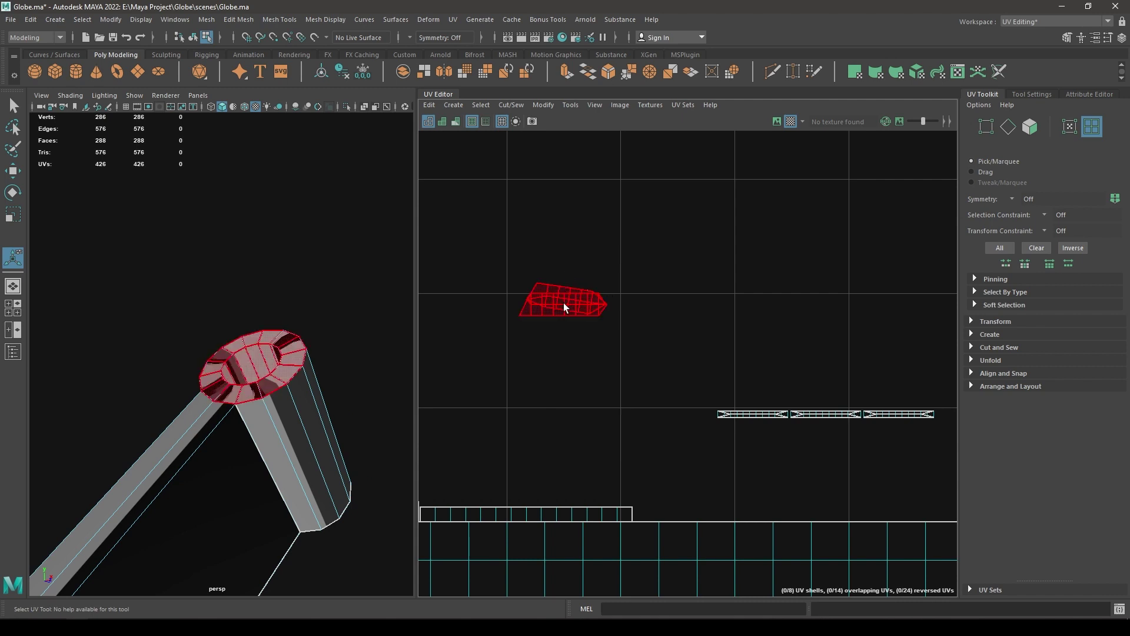
click(458, 105)
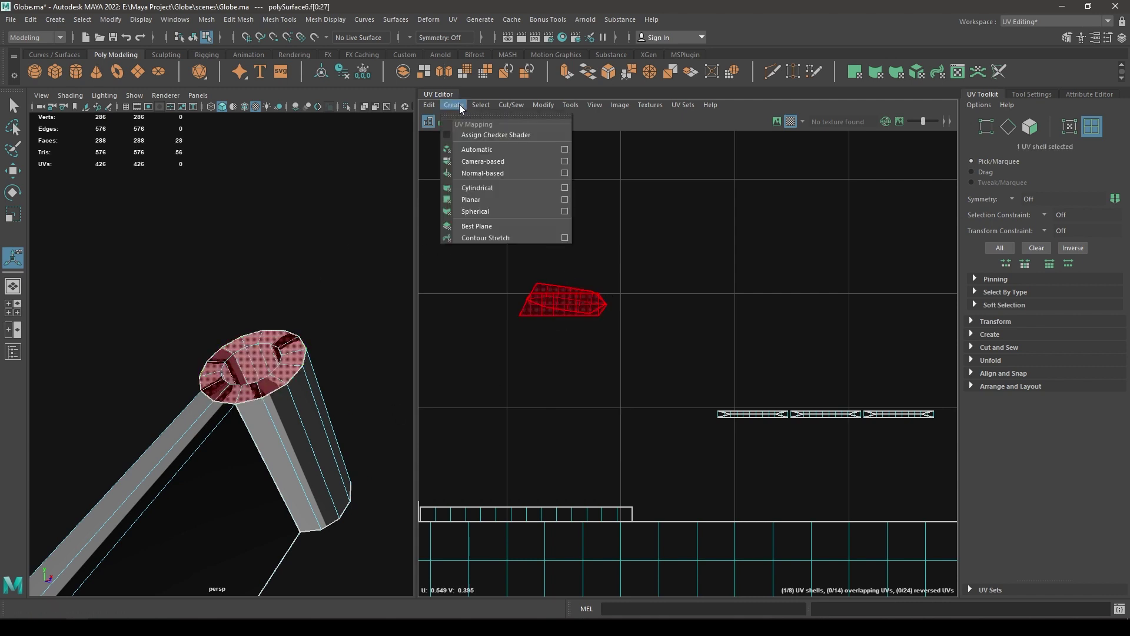
click(564, 200)
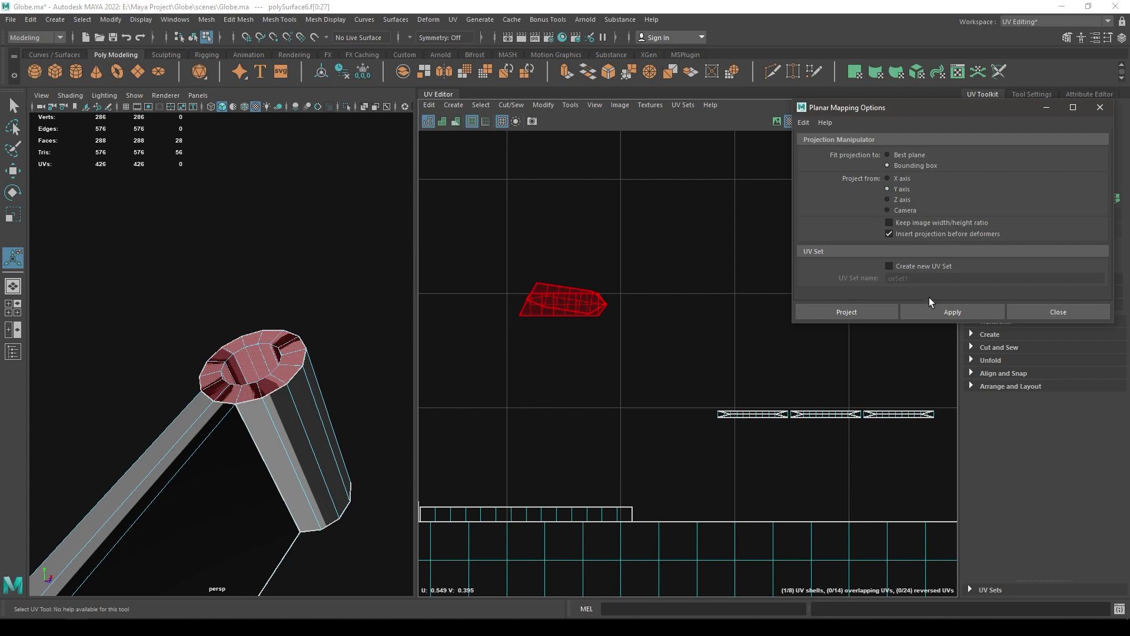
click(945, 314)
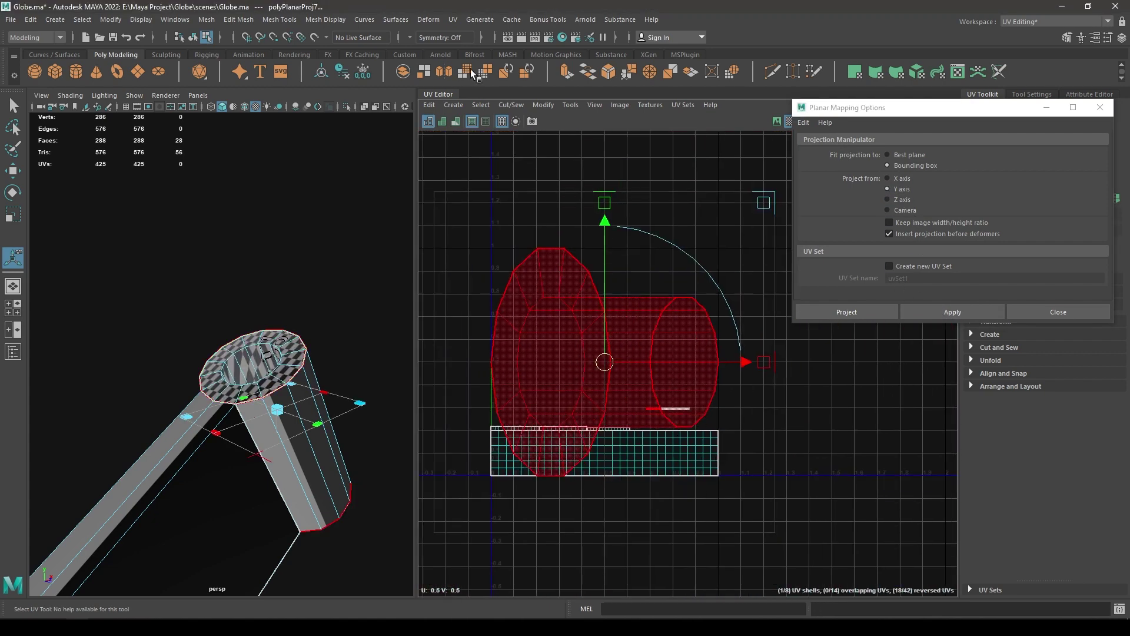
alt+right_drag(554, 318, 623, 412)
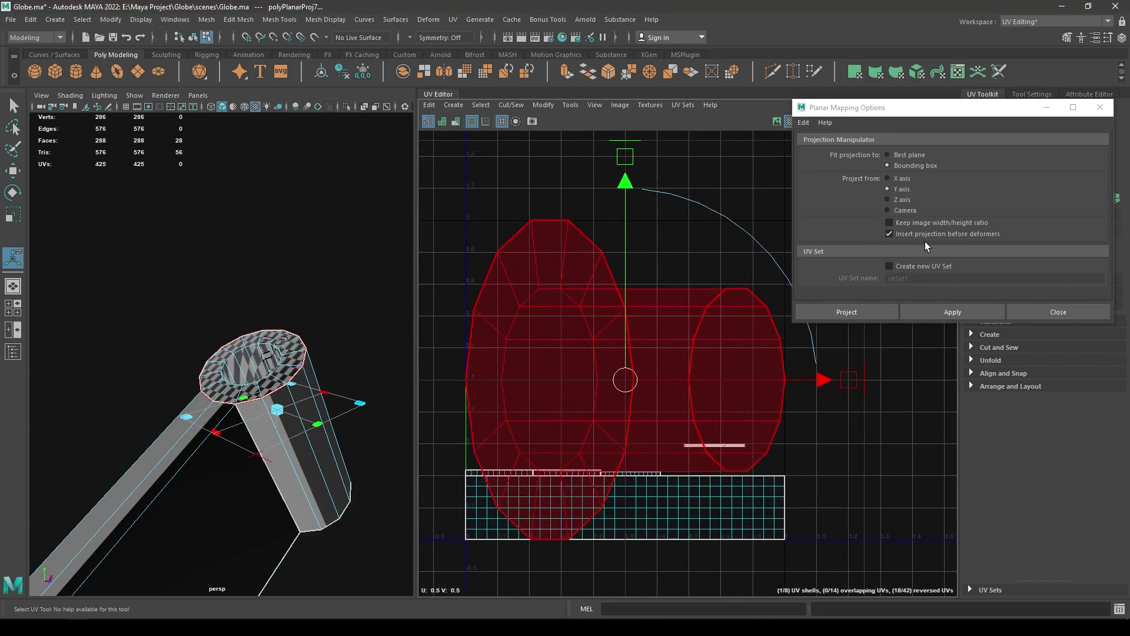
Reproject the selected end-ring UV shell with a best-plane planar mapping and move it up, clear of the long arm shell.
click(887, 155)
click(945, 313)
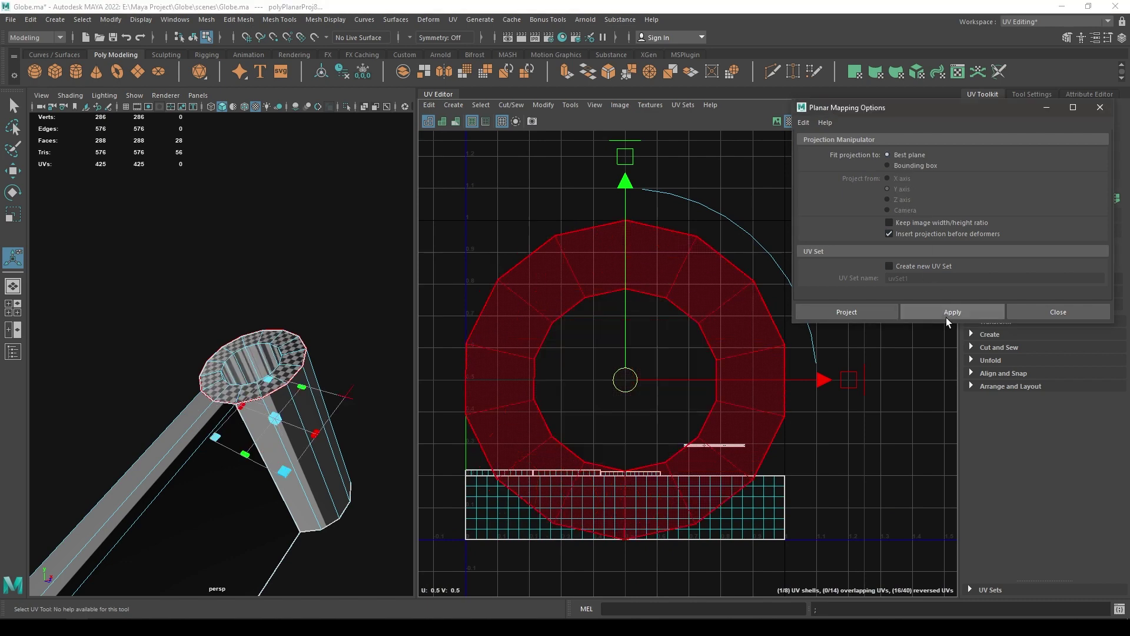
click(1036, 311)
key(w)
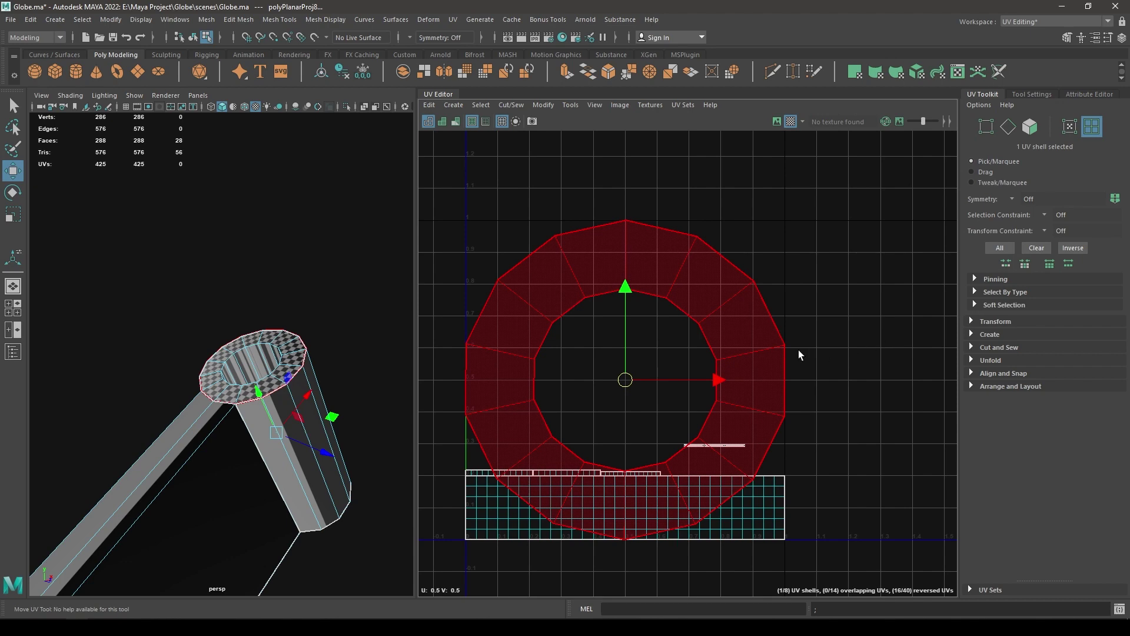
drag(657, 379, 683, 221)
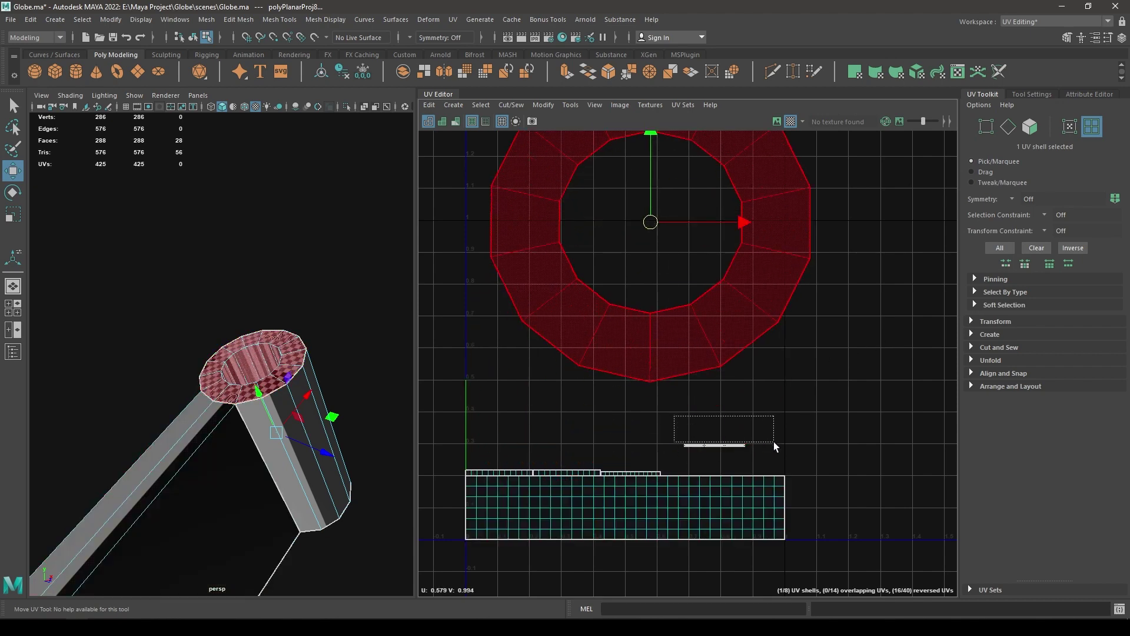
Select the three thin end-ring UV shells and repeat the best-plane planar mapping on them.
drag(773, 442, 774, 443)
key(g)
key(w)
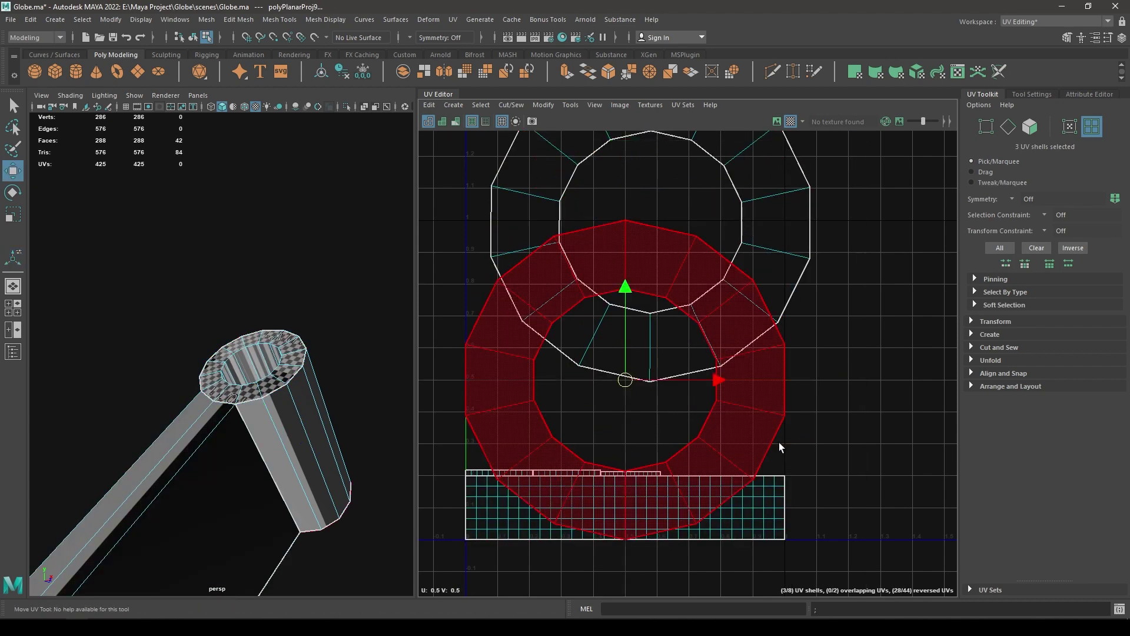
Select all UV shells of the support arm and lay them out together in the UV tile.
drag(852, 186, 510, 562)
shift+right_drag(780, 231, 635, 297)
key(f)
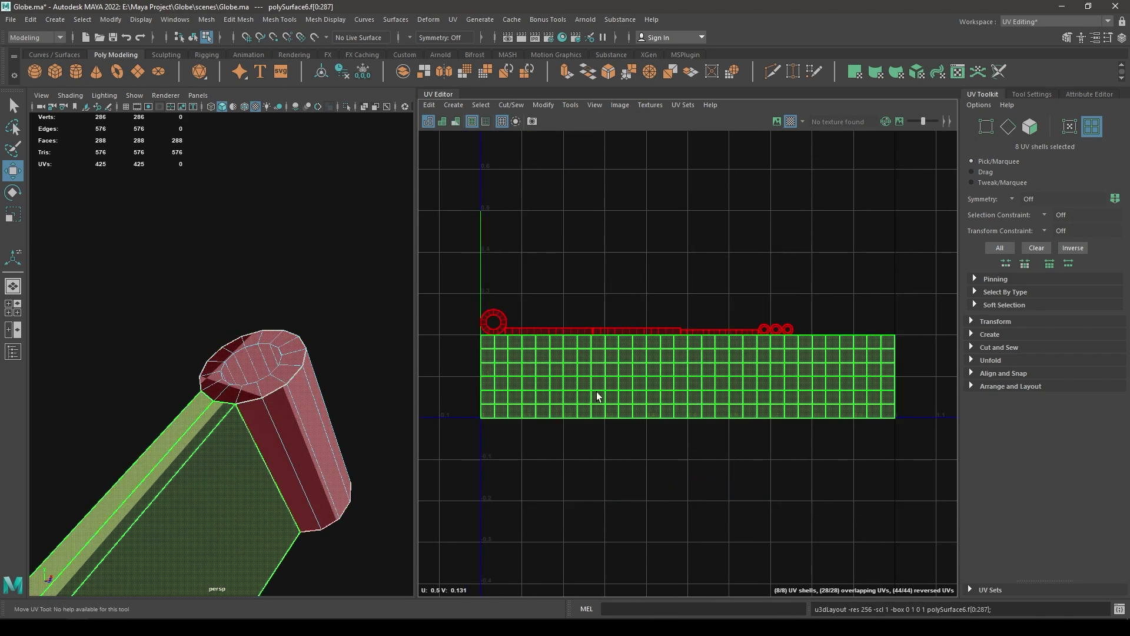
Reselect all the arm's UV shells and scale them up uniformly far beyond the UV tile for a finer checker pattern.
alt+drag(294, 385, 312, 406)
right_drag(640, 244, 584, 211)
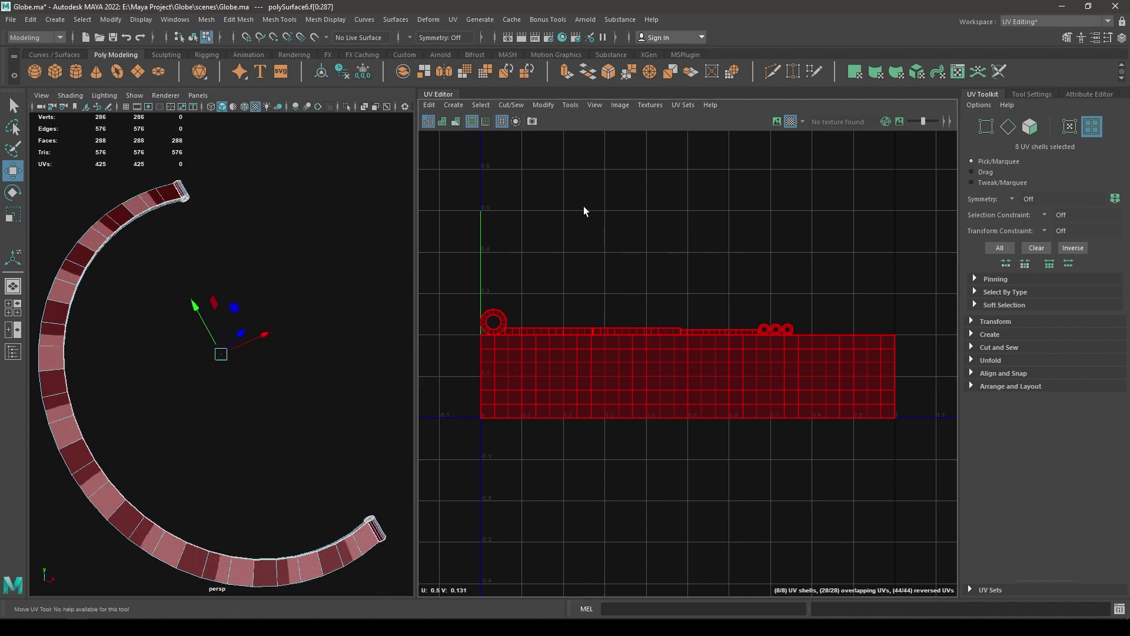
drag(448, 237, 957, 512)
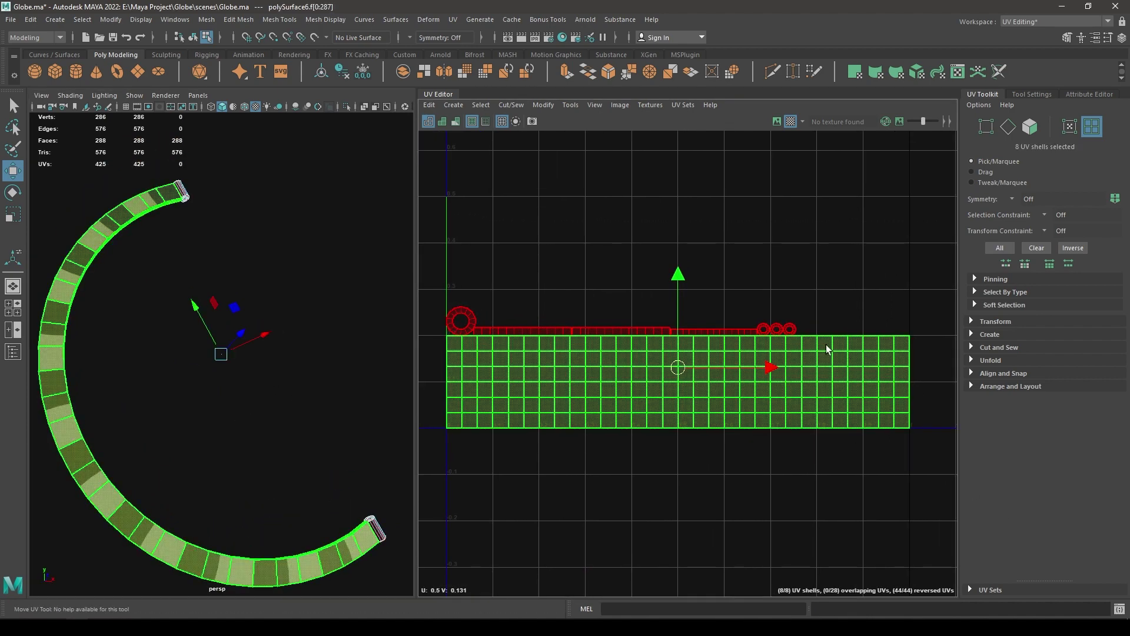
key(r)
drag(676, 369, 1101, 443)
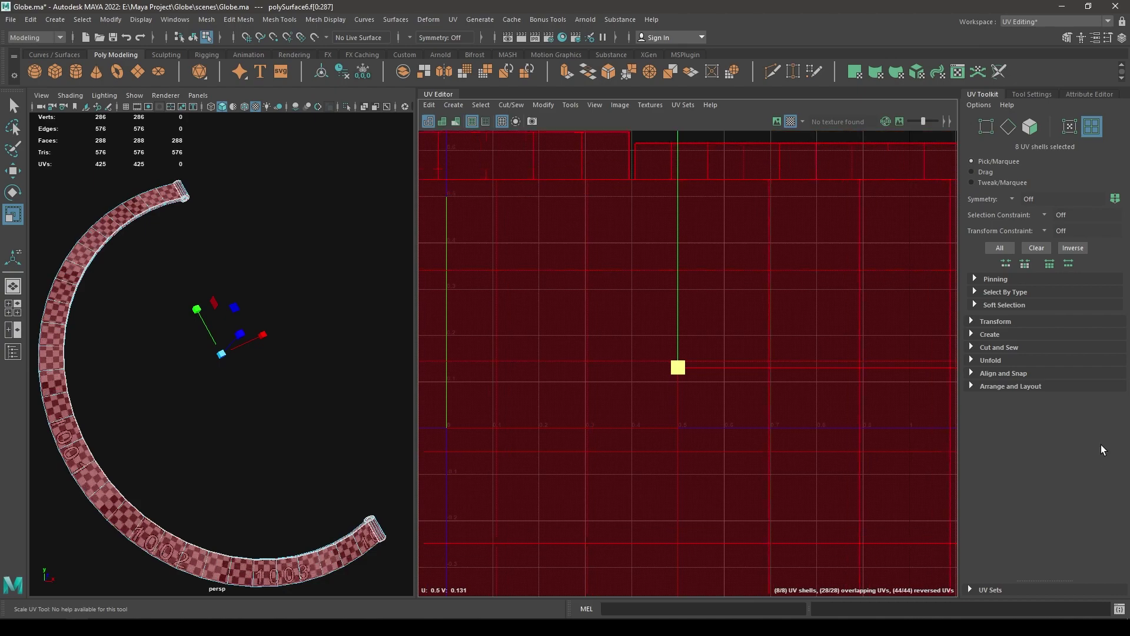
Examine the checker pattern along the curved support arm for stretching.
key(w)
alt+drag(177, 456, 139, 446)
alt+middle_drag(139, 445, 194, 438)
scroll(194, 438, up, 1)
alt+right_drag(195, 441, 207, 472)
alt+middle_drag(207, 472, 302, 516)
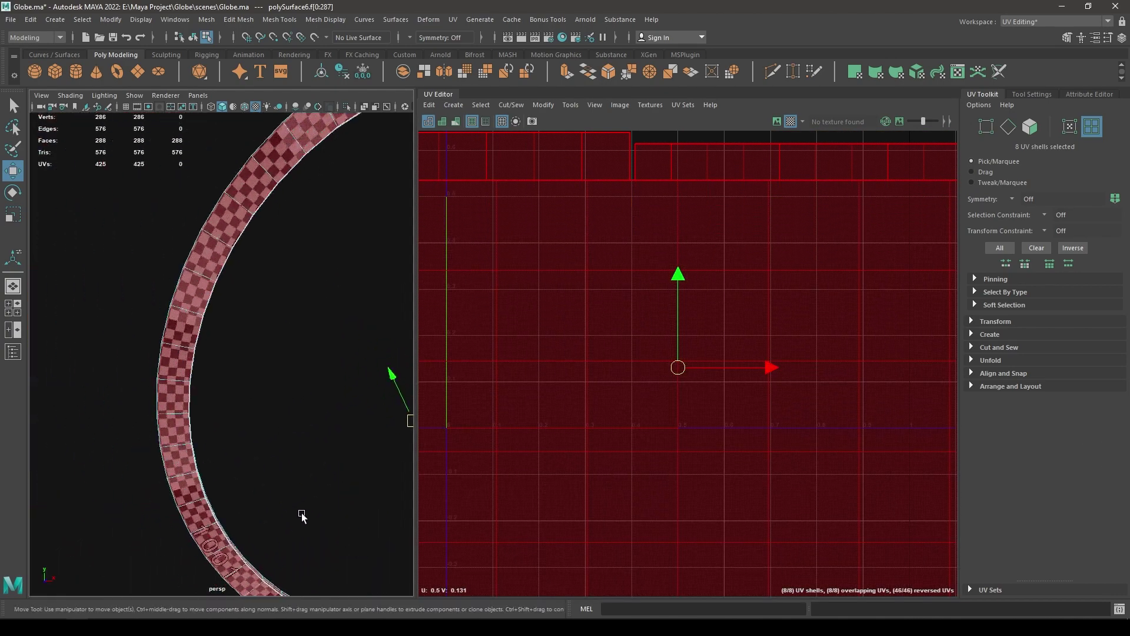
alt+right_drag(177, 412, 229, 448)
alt+drag(148, 335, 143, 322)
Select the long arm UV shell and move it down, away from the strip and ring shells.
scroll(640, 408, down, 6)
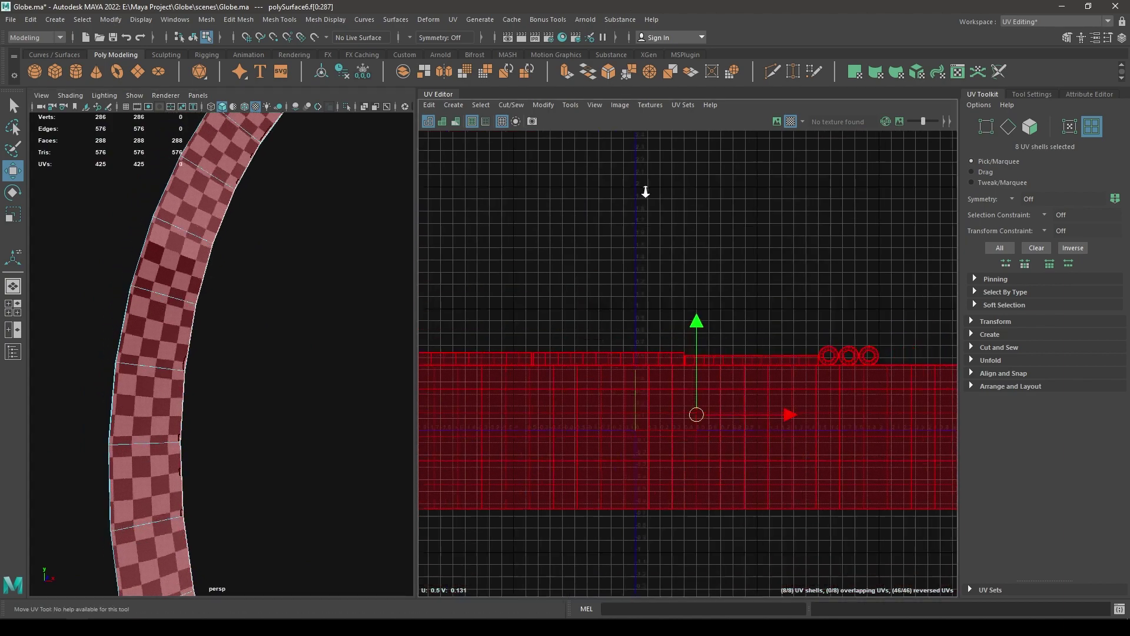
click(658, 436)
click(683, 365)
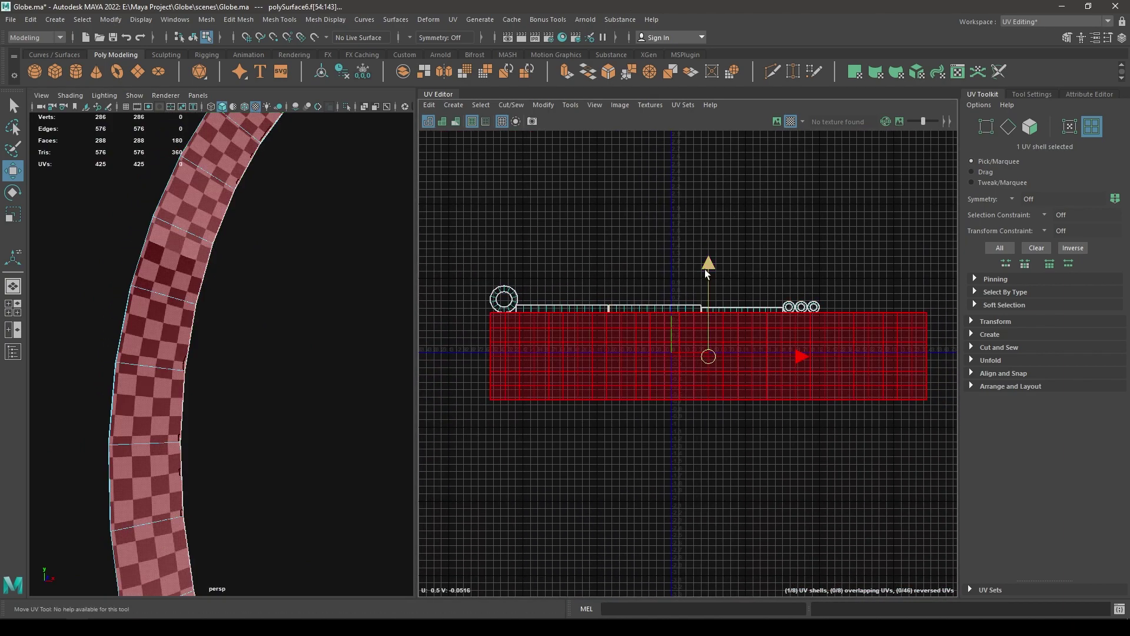
drag(705, 270, 704, 327)
Select one of the thin strip shells and examine the checker pattern on the end cylinder and along the arm.
click(578, 307)
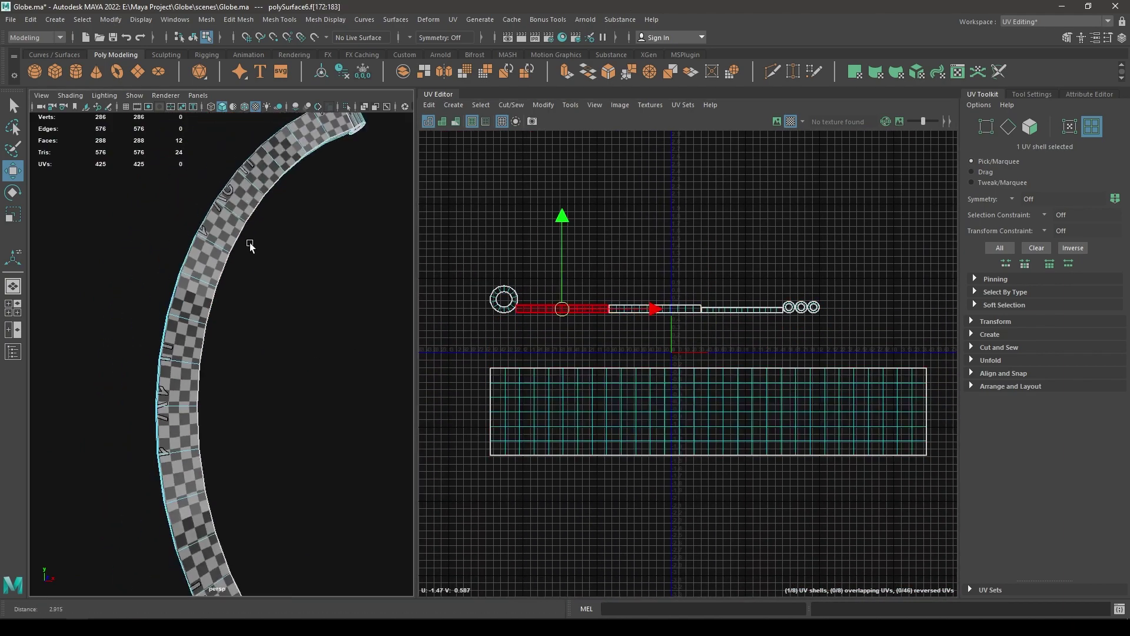
alt+drag(249, 242, 212, 345)
scroll(264, 353, down, 1)
alt+middle_drag(264, 353, 228, 133)
alt+right_drag(284, 383, 318, 487)
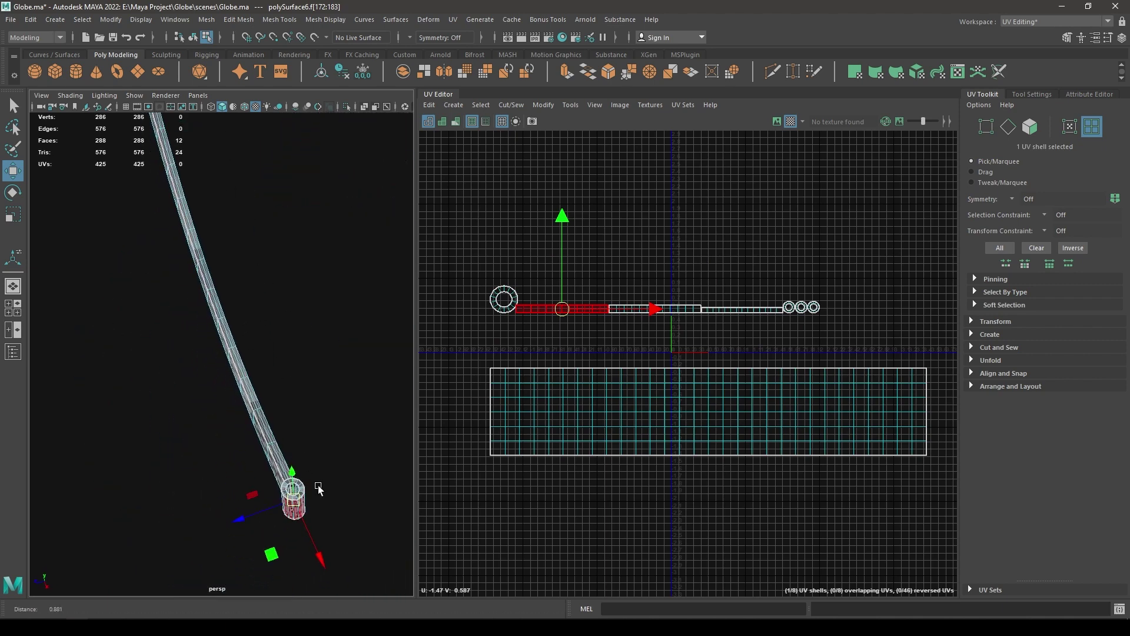
alt+middle_drag(317, 488, 305, 426)
alt+drag(305, 427, 422, 432)
alt+right_drag(422, 431, 257, 386)
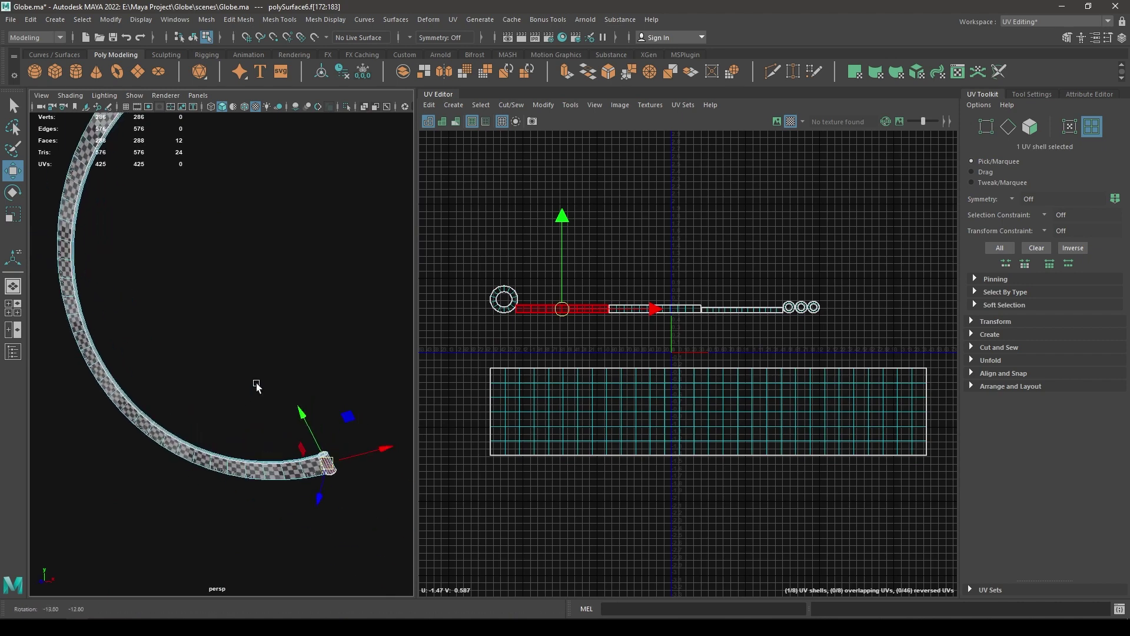
alt+middle_drag(257, 387, 420, 209)
alt+right_drag(210, 397, 262, 554)
alt+drag(262, 557, 286, 500)
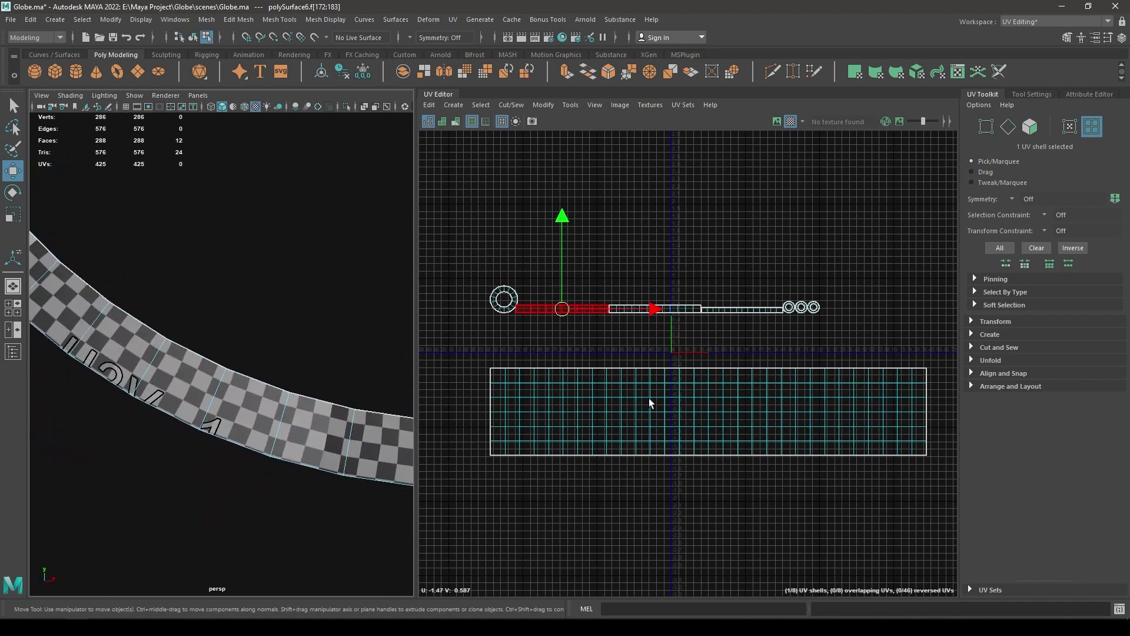
Select all the enlarged UV shells and lay them out again to fit inside the UV tile.
click(649, 399)
key(r)
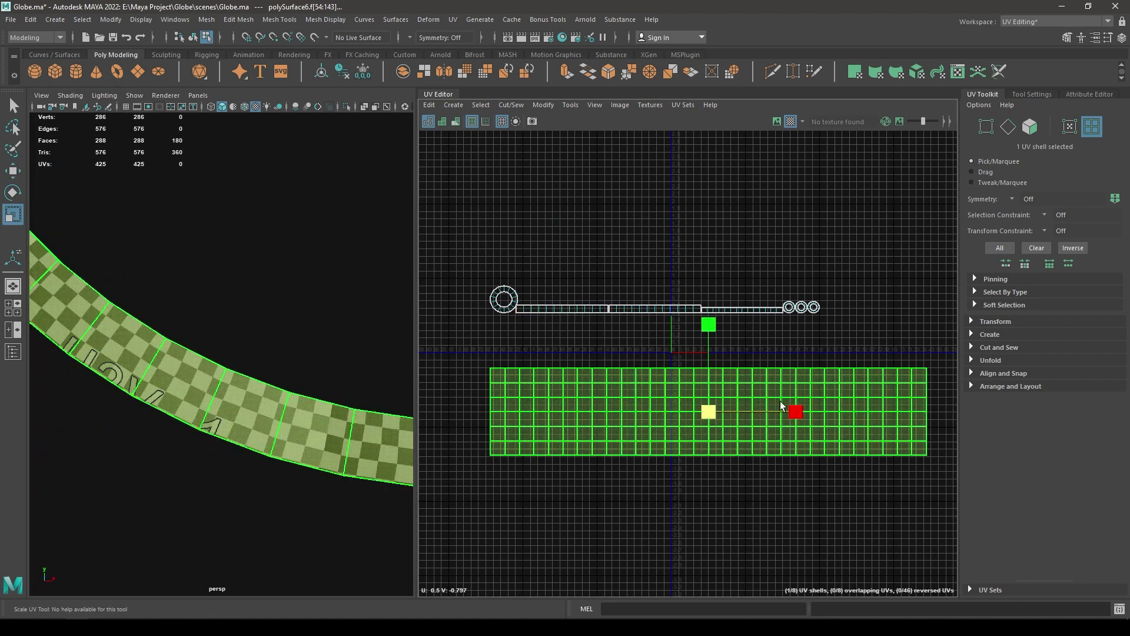
scroll(726, 423, down, 2)
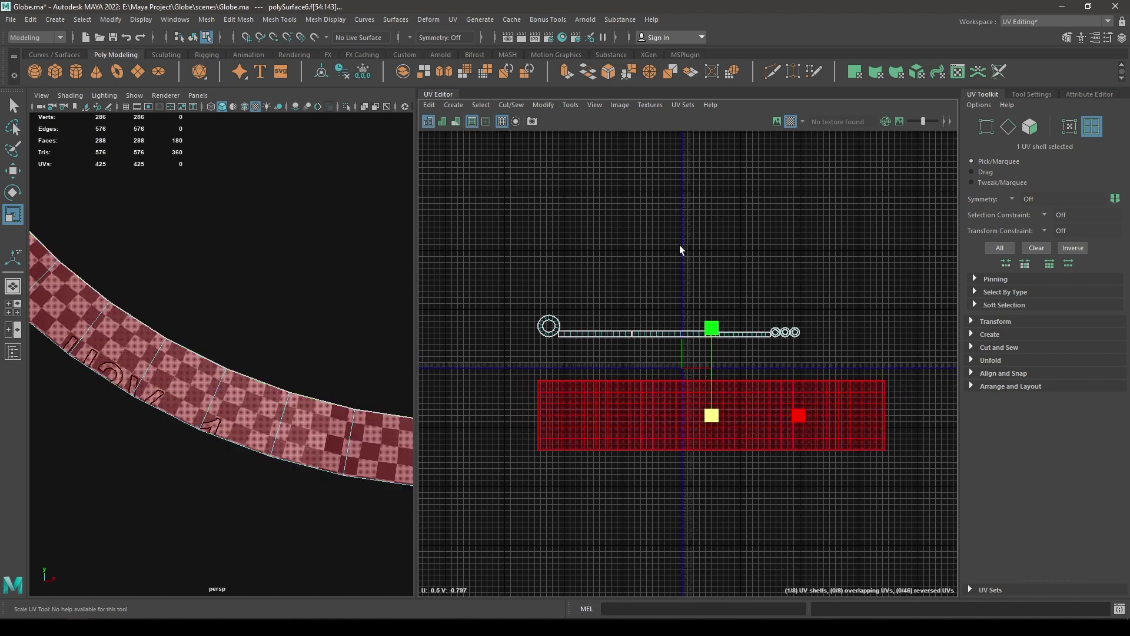
right_drag(678, 237, 626, 221)
drag(477, 189, 847, 453)
shift+right_drag(815, 210, 649, 286)
key(f)
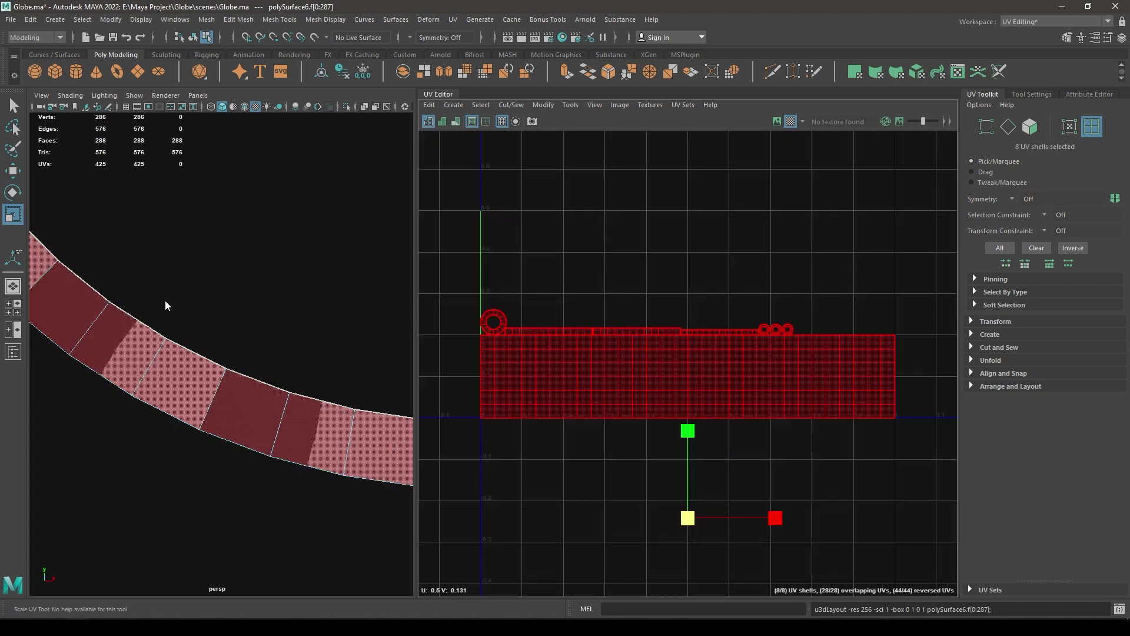
Return to object selection and show the hidden parts of the globe model again.
right_drag(165, 299, 257, 255)
click(258, 255)
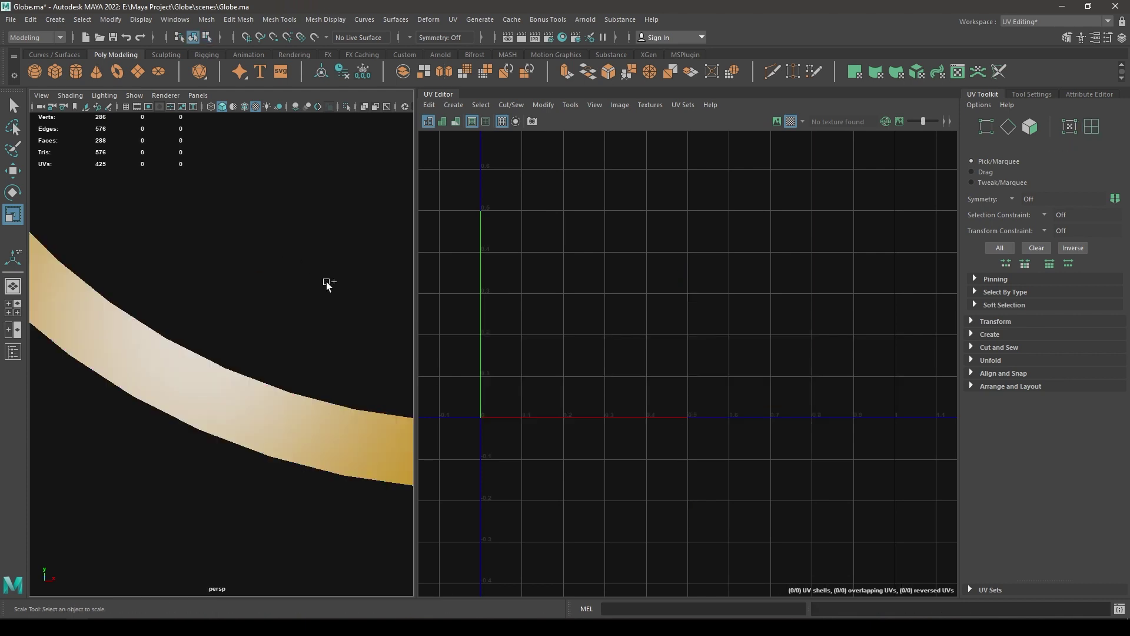
key(shift+a)
key(ctrl+shift+h)
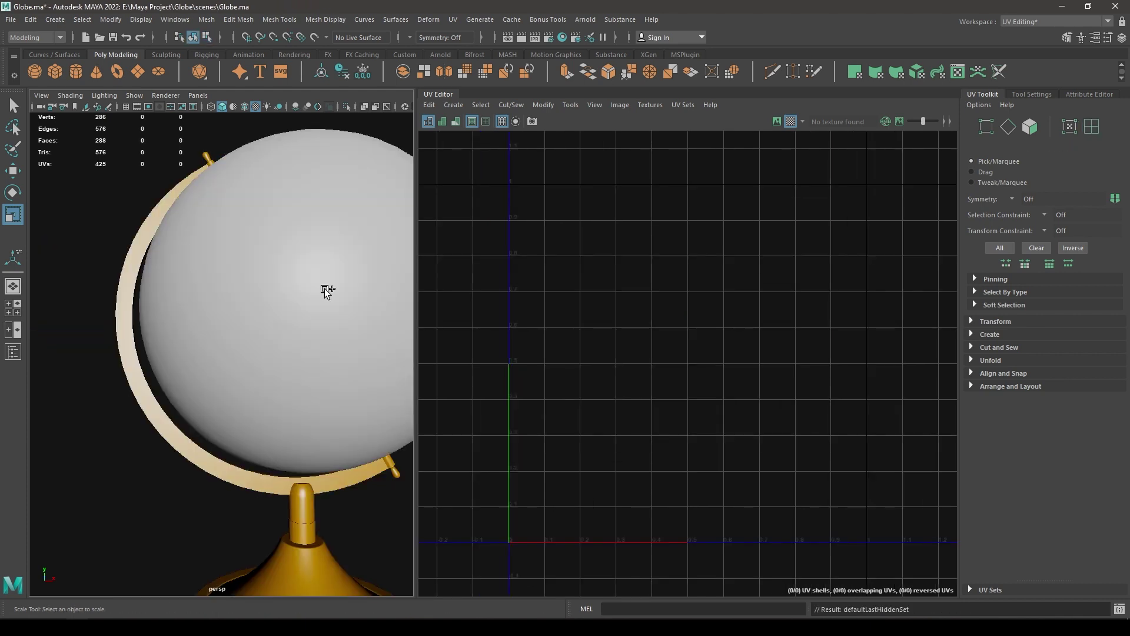
Select the two round caps at the globe's poles and hide all unselected objects.
alt+drag(269, 309, 219, 379)
click(207, 197)
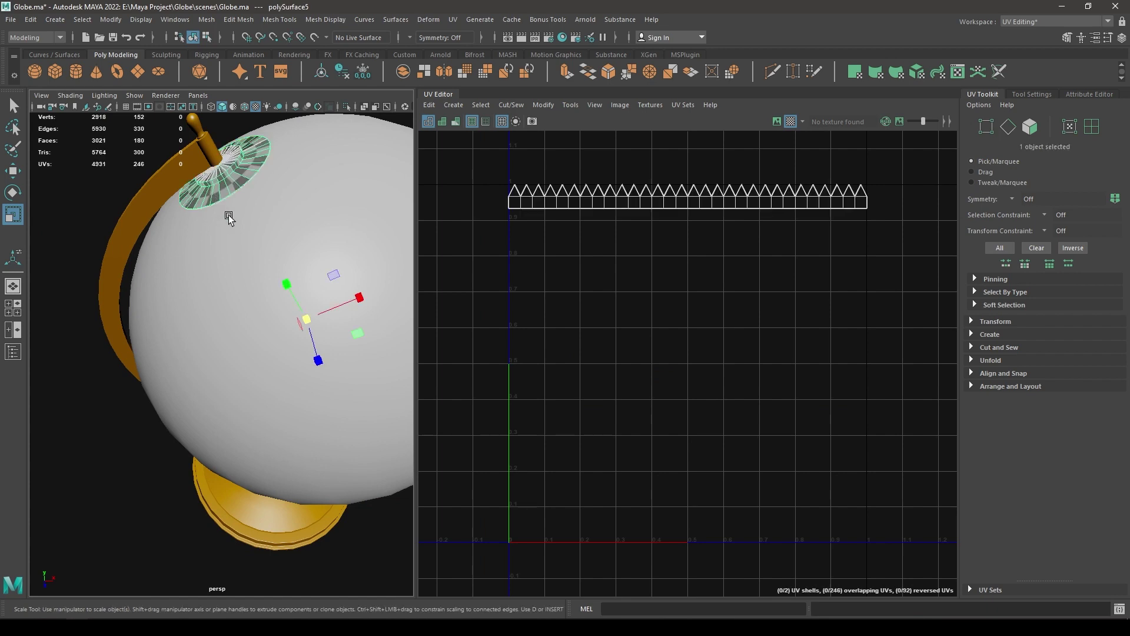
alt+drag(228, 214, 241, 375)
shift+click(167, 329)
key(alt+h)
Combine the two pole caps into one mesh and apply a camera-based UV mapping to it.
shift+right_drag(303, 296, 280, 548)
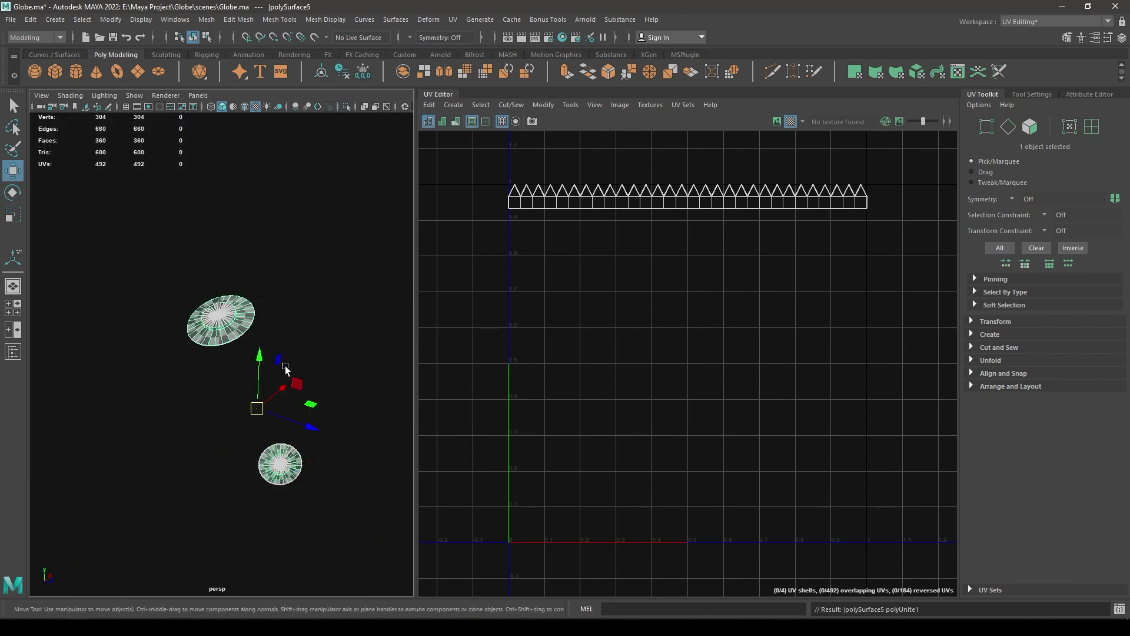
click(455, 105)
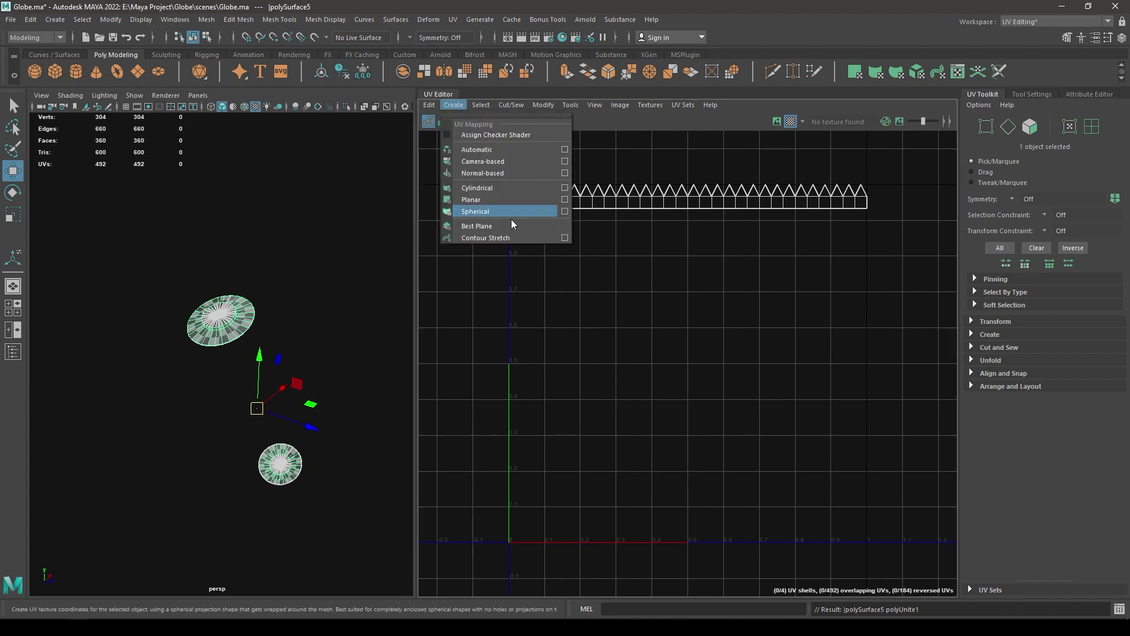
click(507, 161)
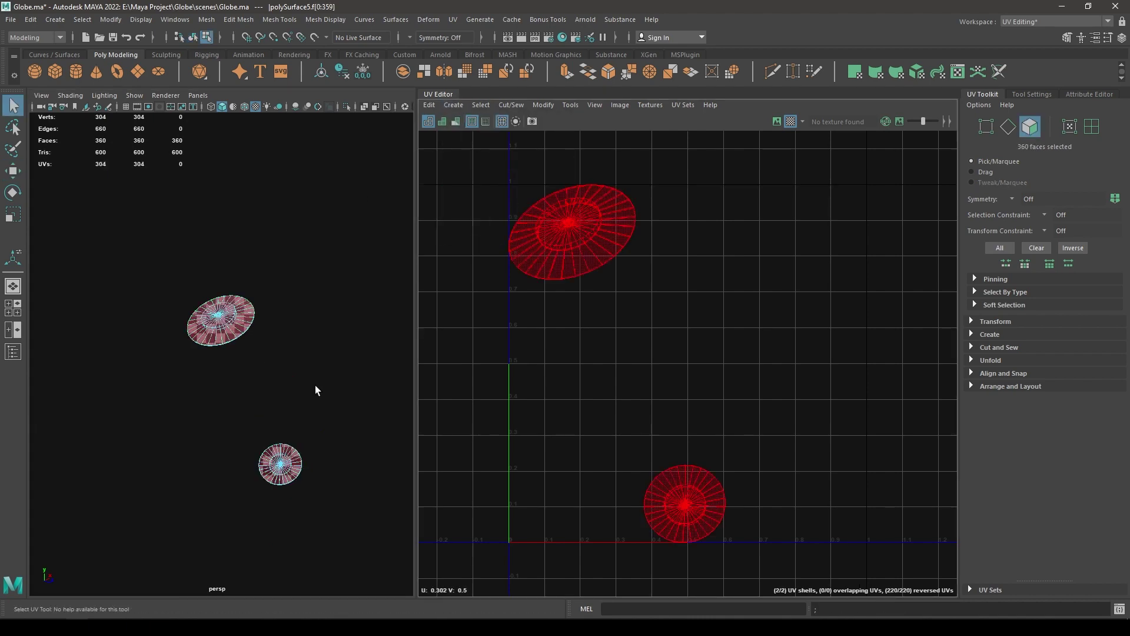
Select the outer rim and inner collar edge loops of the first cap, plus one connecting collar edge, as UV seams.
right_drag(232, 268, 232, 252)
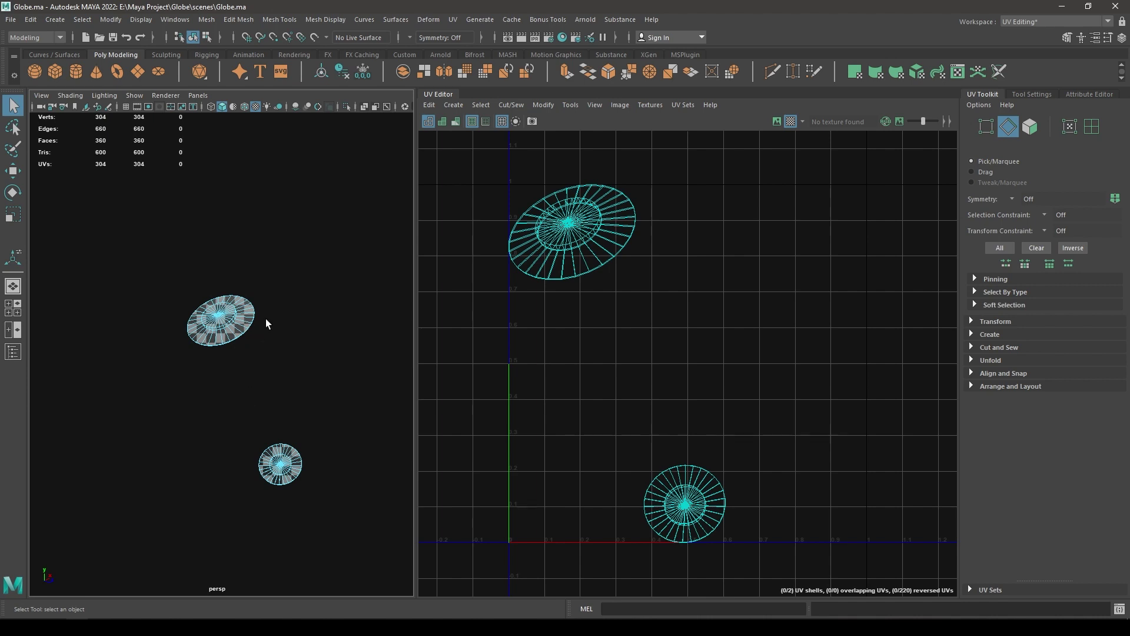
alt+drag(266, 319, 258, 419)
alt+middle_drag(258, 418, 267, 504)
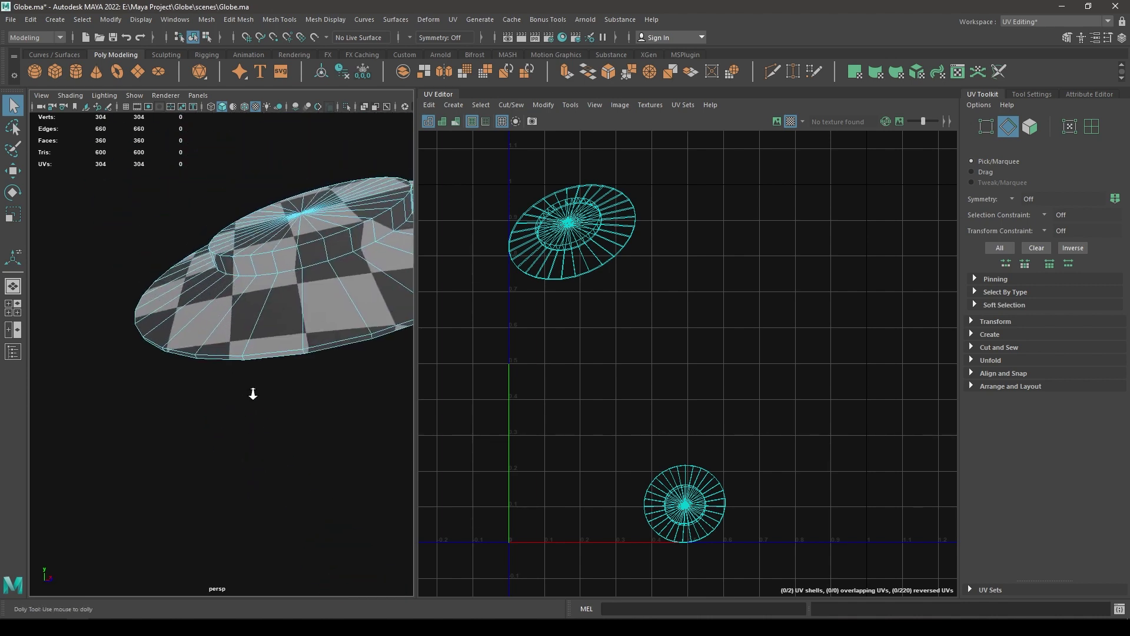
double_click(266, 350)
shift+double_click(281, 355)
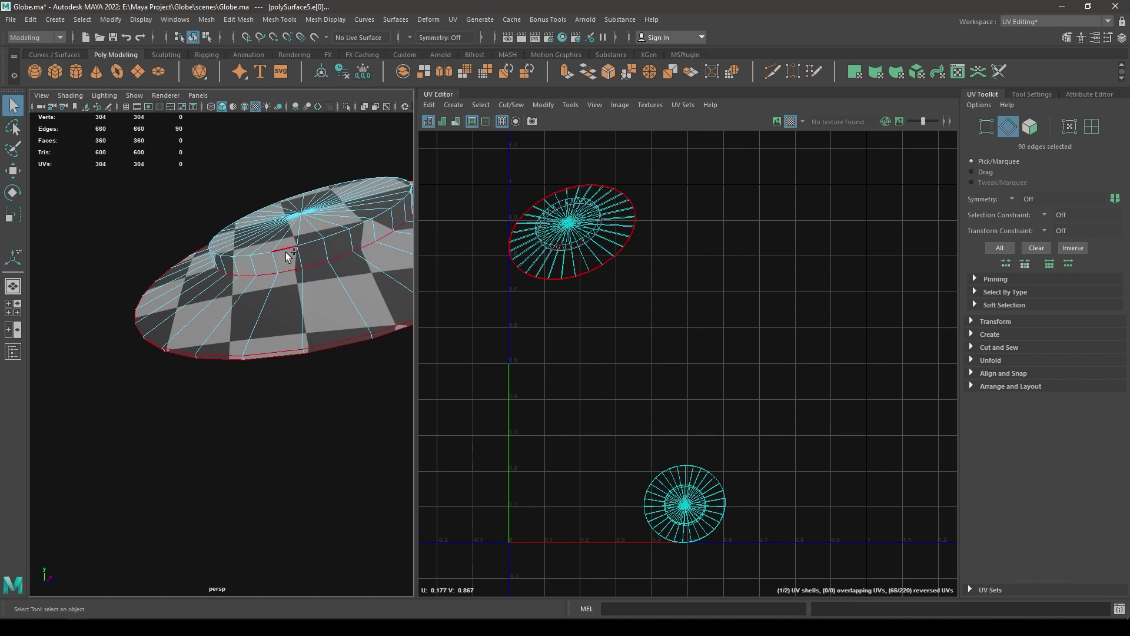
shift+click(301, 255)
Add both outer rim edge loops of the second cap to the edge selection.
scroll(327, 345, down, 5)
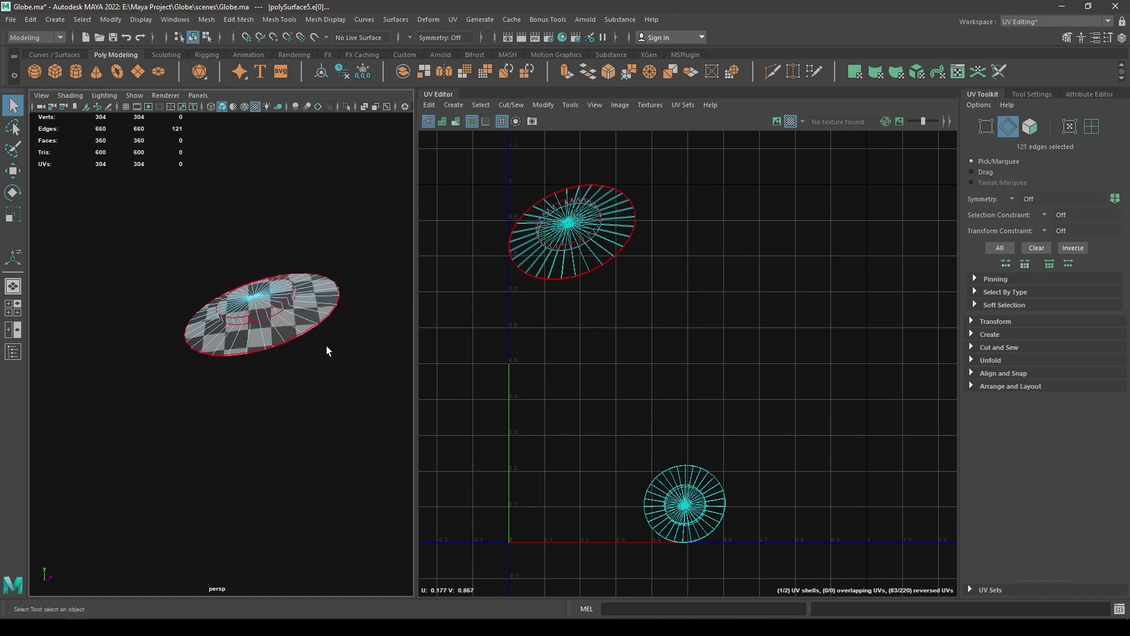
alt+drag(327, 385, 269, 359)
alt+right_drag(269, 359, 358, 498)
alt+middle_drag(358, 498, 285, 445)
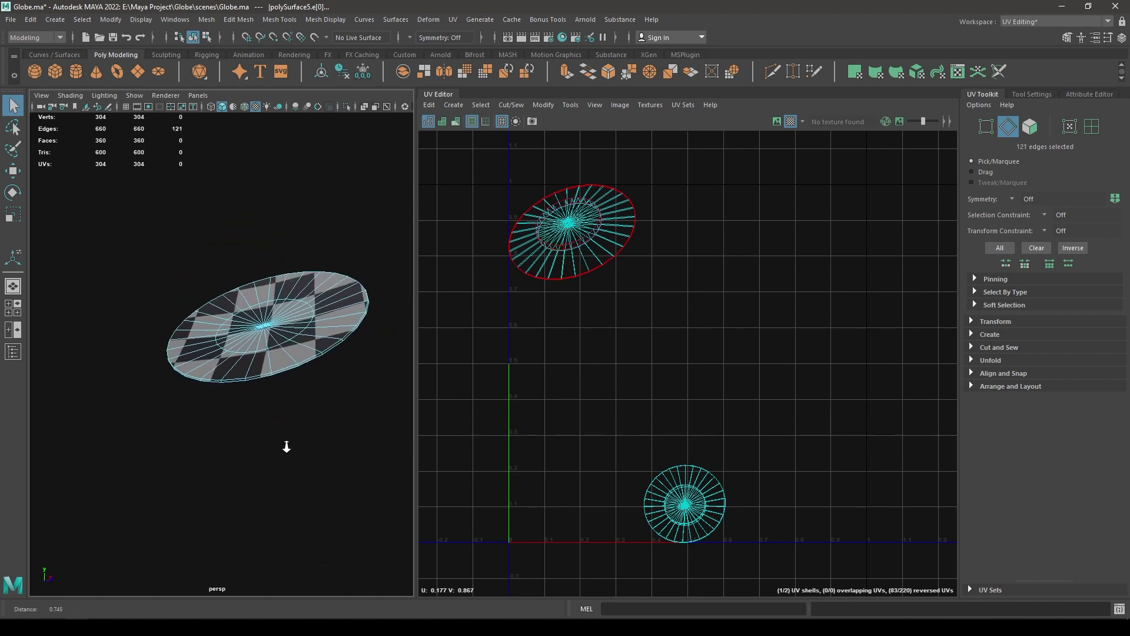
alt+right_drag(285, 446, 320, 507)
shift+double_click(330, 419)
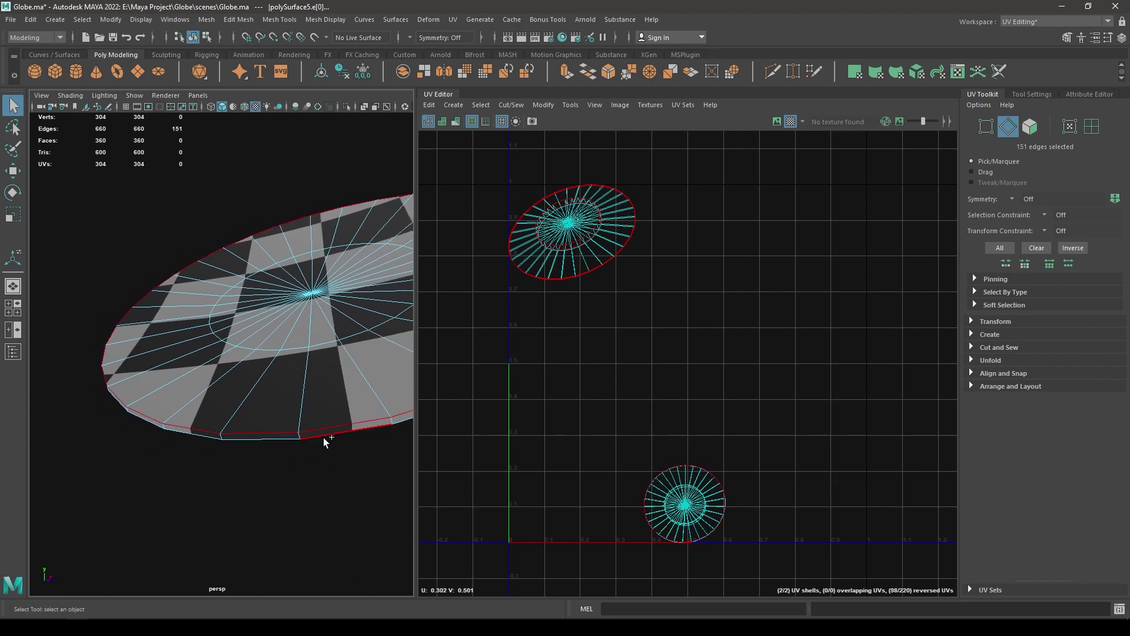
alt+drag(321, 393, 344, 412)
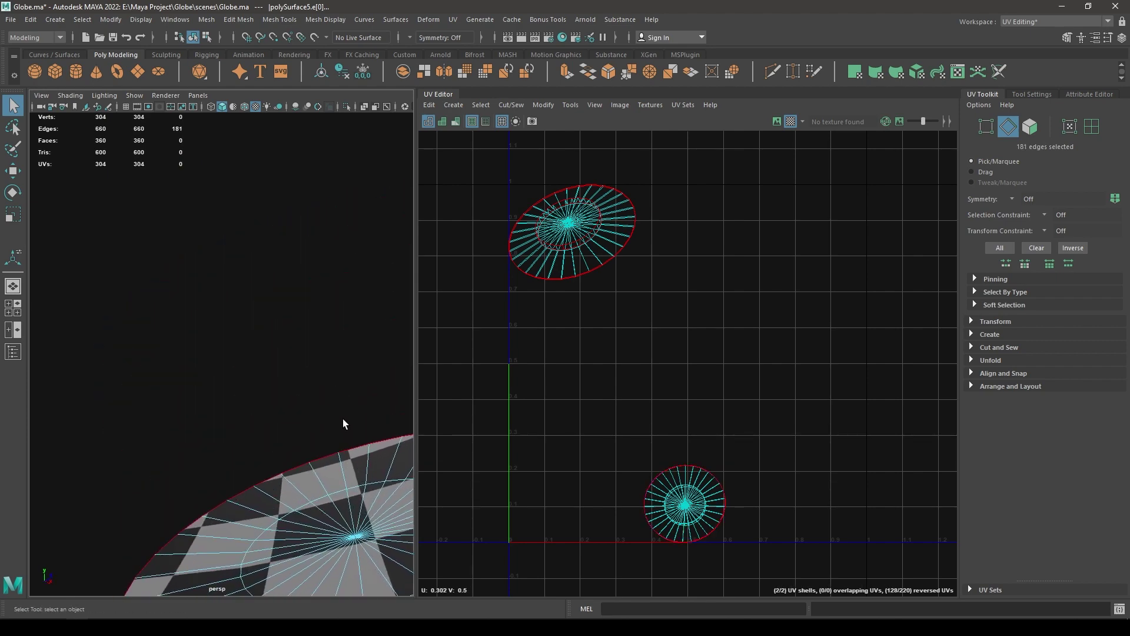
Add the second cap's inner collar edge loops and one connecting edge across its outer rim to the seam selection.
key(f)
alt+drag(319, 483, 298, 422)
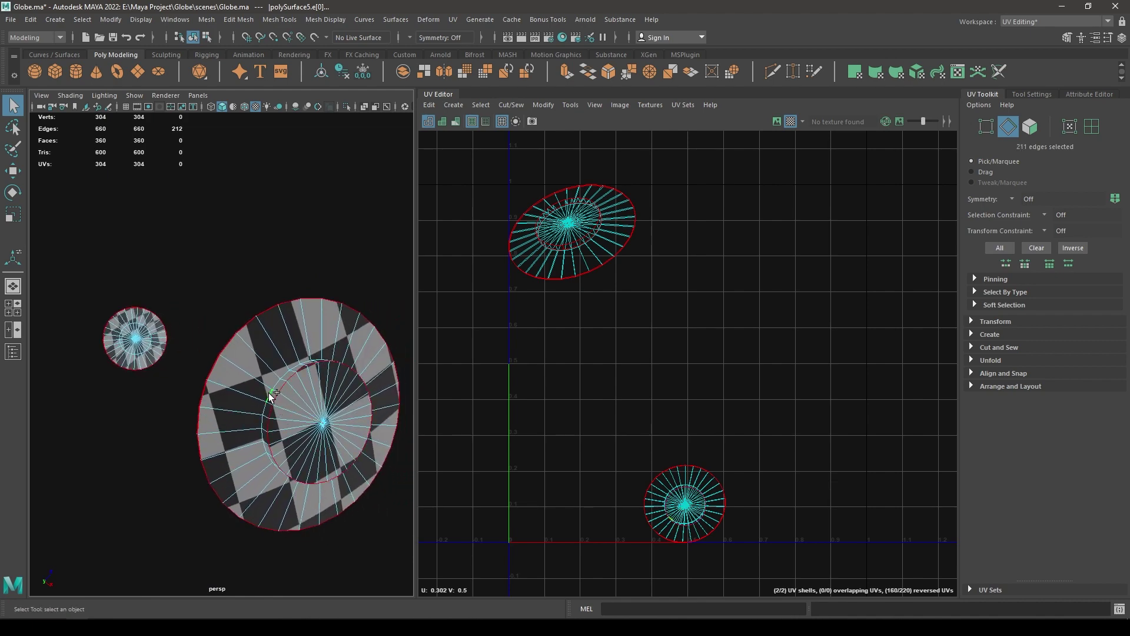
shift+click(284, 378)
alt+drag(283, 426, 337, 426)
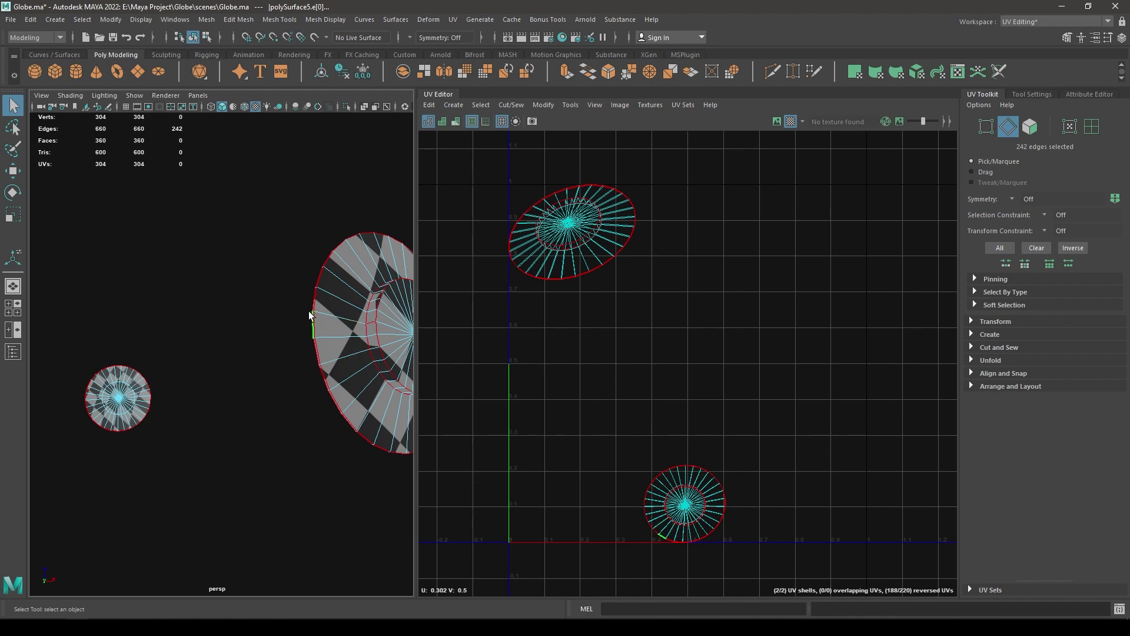
alt+drag(310, 315, 253, 469)
shift+click(392, 281)
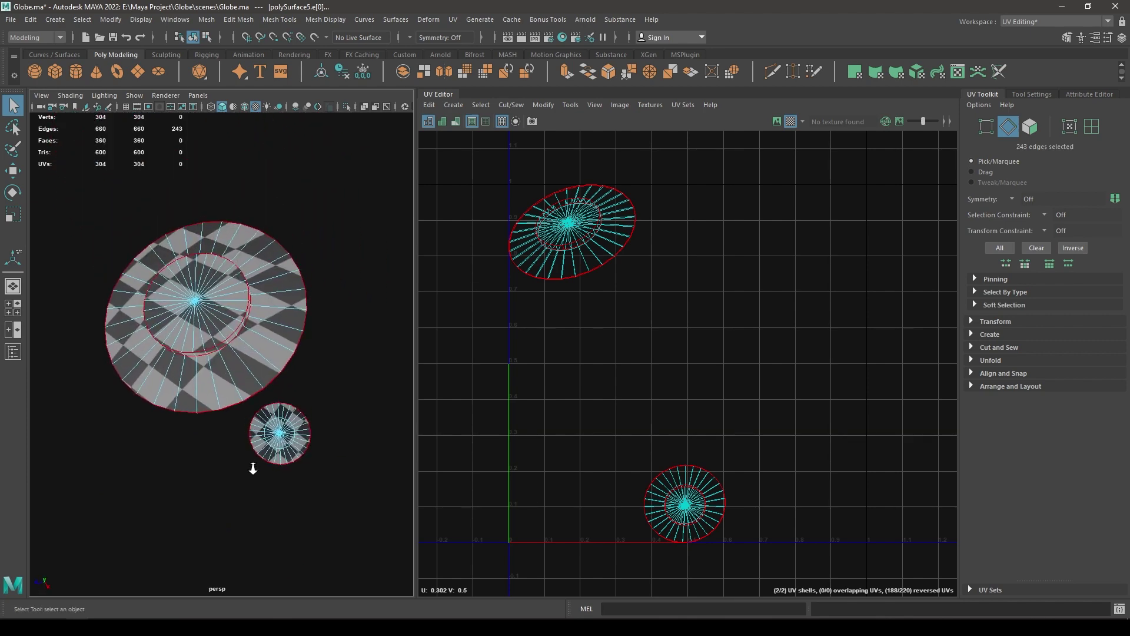
Add one connecting collar edge on the first cap and cut the UVs along all selected seams.
alt+right_drag(253, 469, 217, 487)
alt+drag(217, 487, 318, 495)
alt+middle_drag(339, 516, 311, 511)
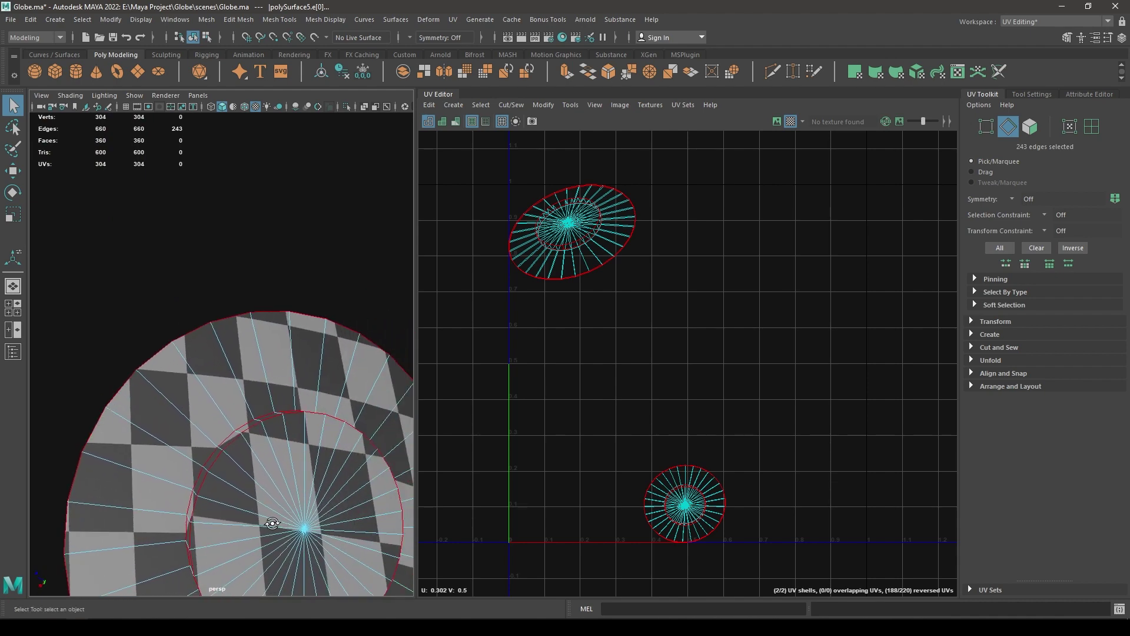
alt+drag(273, 523, 240, 479)
alt+middle_drag(259, 480, 263, 559)
alt+drag(262, 558, 482, 454)
alt+middle_drag(386, 427, 396, 509)
alt+right_drag(310, 465, 350, 472)
alt+middle_drag(350, 476, 294, 427)
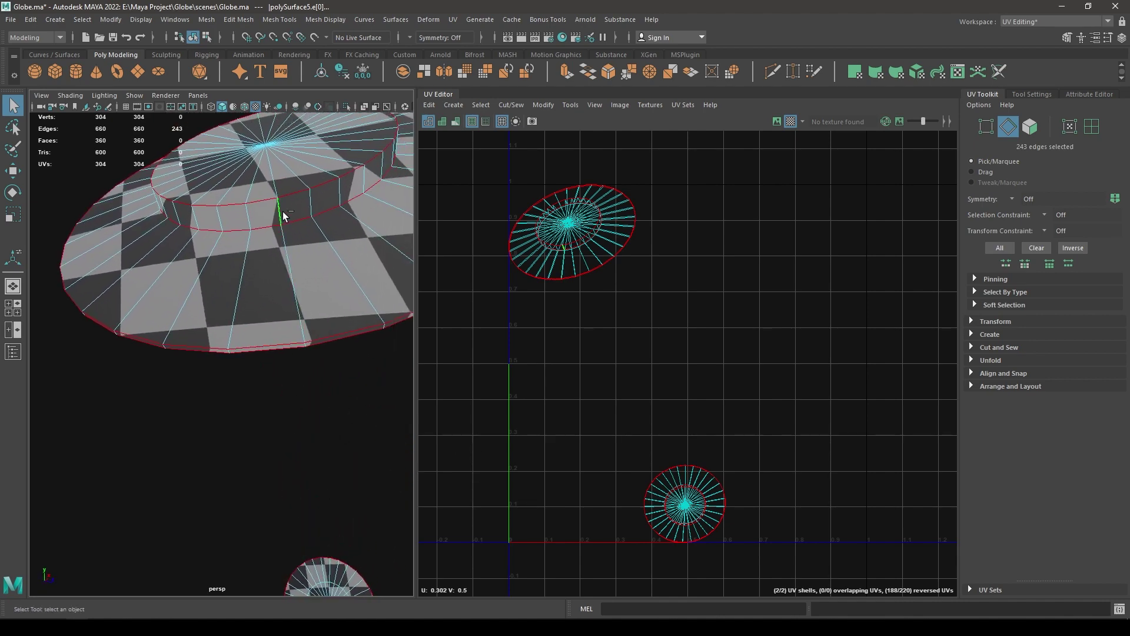
shift+click(308, 345)
alt+drag(303, 442, 274, 379)
scroll(593, 335, down, 2)
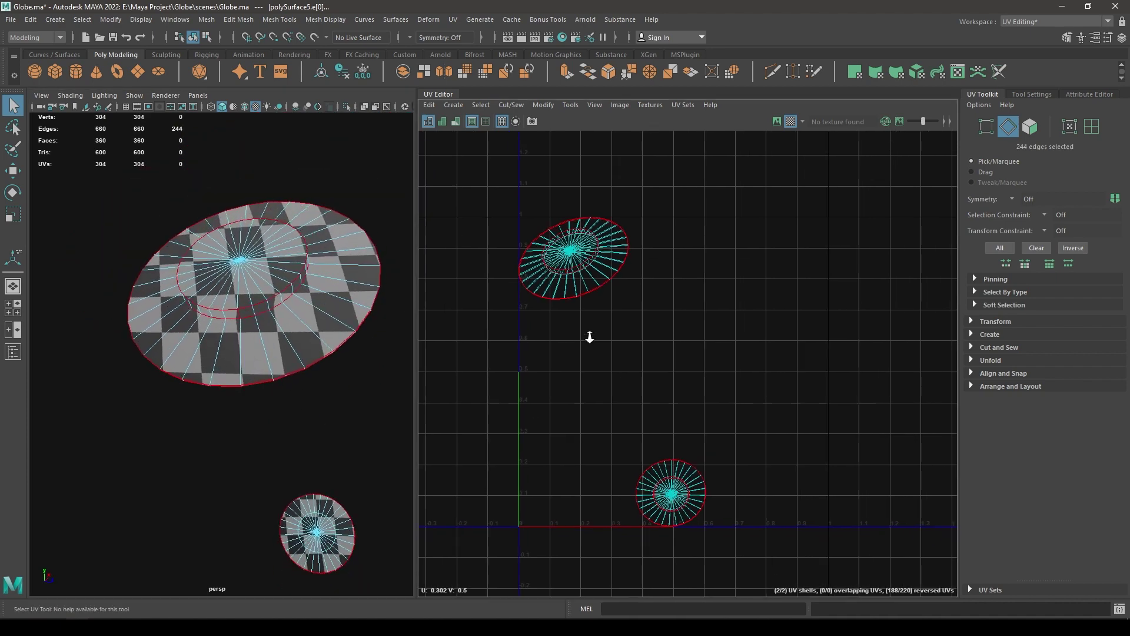
right_drag(638, 333, 640, 264)
shift+right_drag(744, 207, 636, 188)
Select all UV shells of both caps, unfold them and lay them out in the UV tile.
key(w)
drag(519, 176, 738, 550)
shift+right_drag(712, 233, 542, 233)
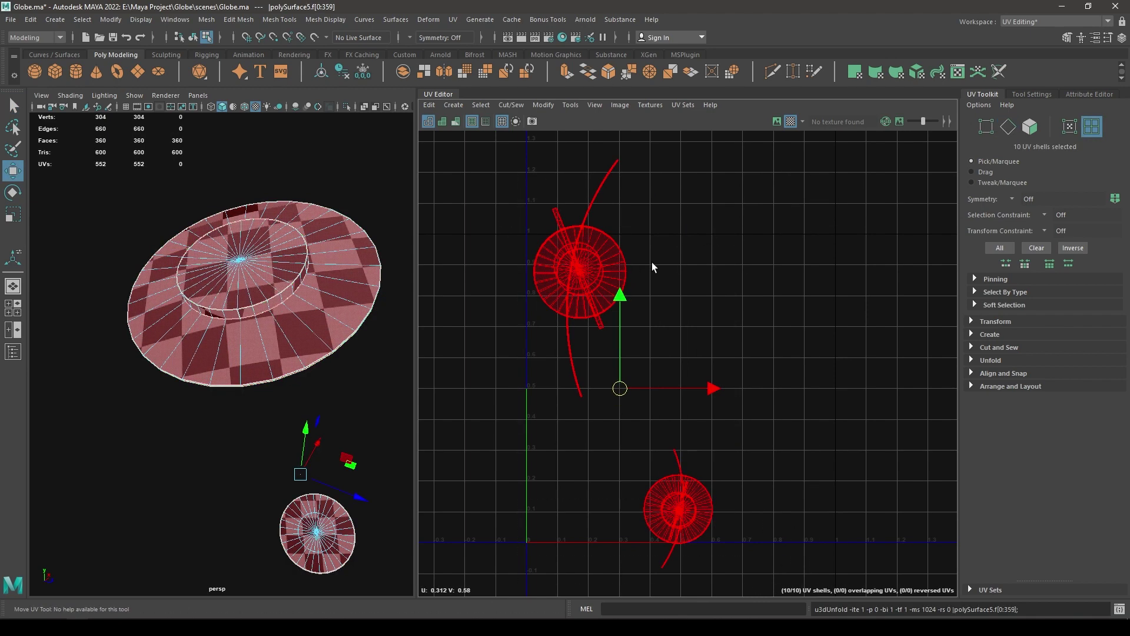
key(f)
click(773, 249)
drag(804, 596, 804, 596)
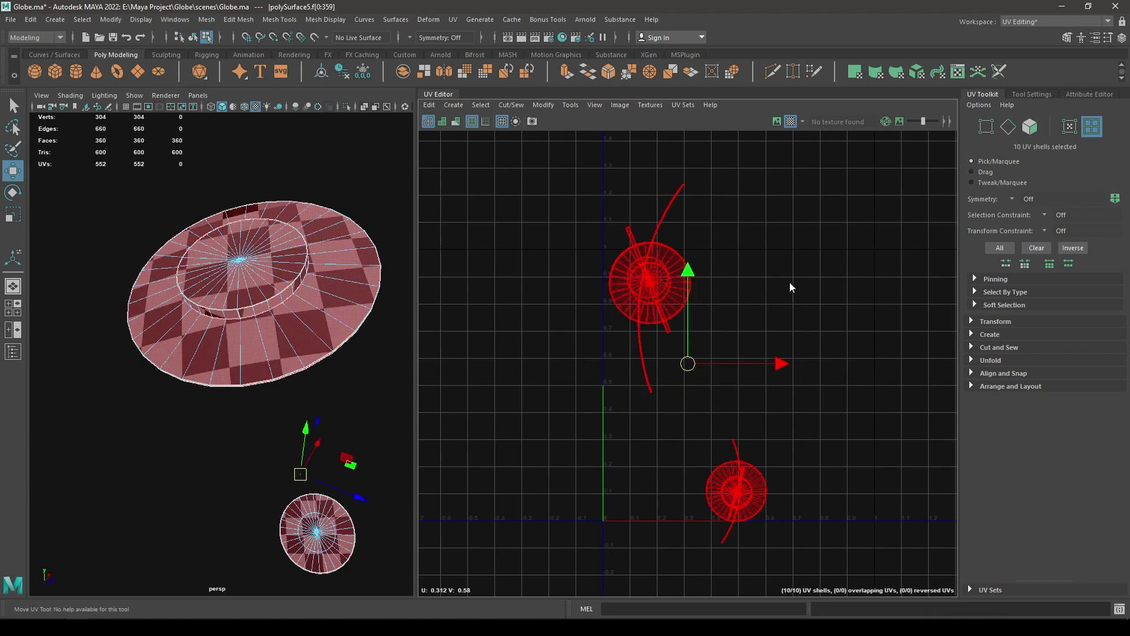
shift+right_drag(789, 281, 665, 326)
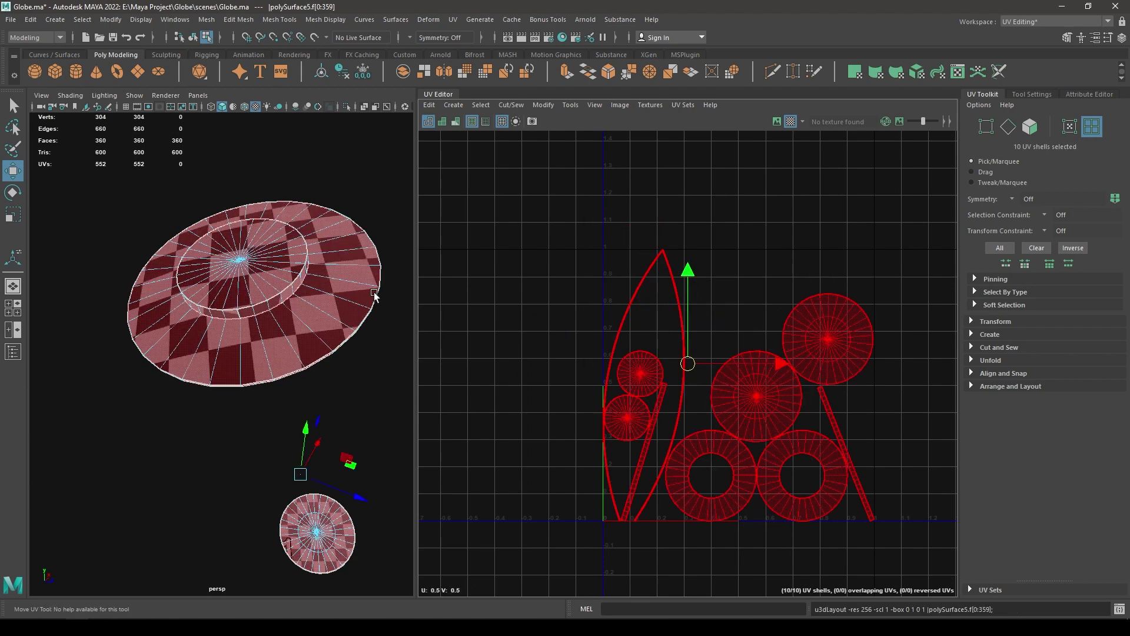
Orient the slanted collar strip shell beside the large discs so it lies horizontally.
right_drag(374, 309, 406, 259)
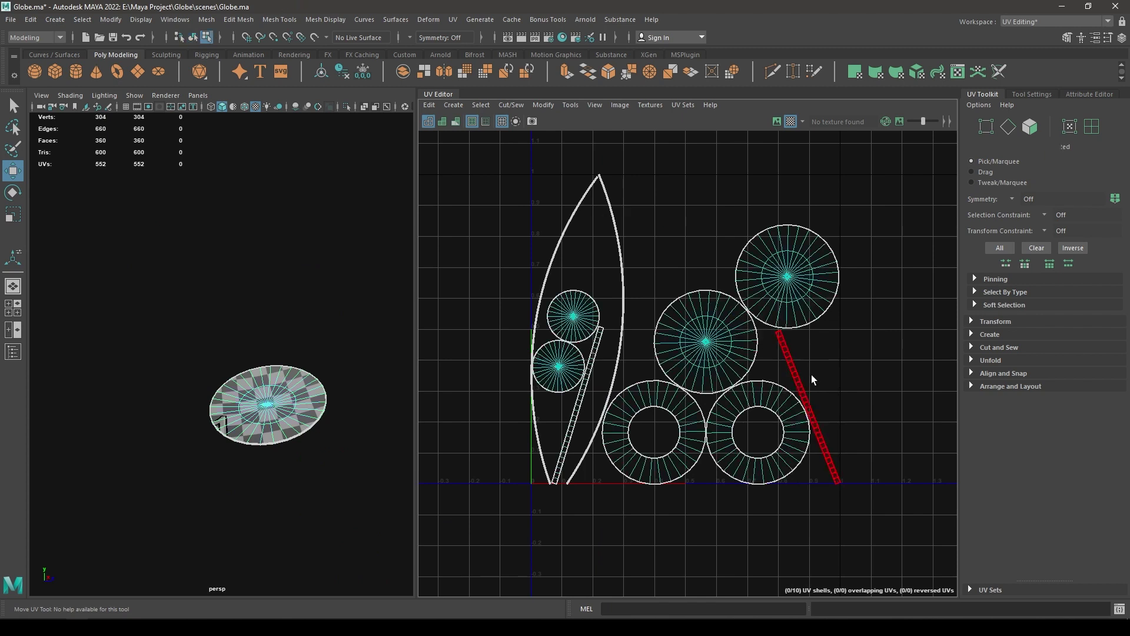
click(808, 375)
shift+right_drag(829, 348, 832, 552)
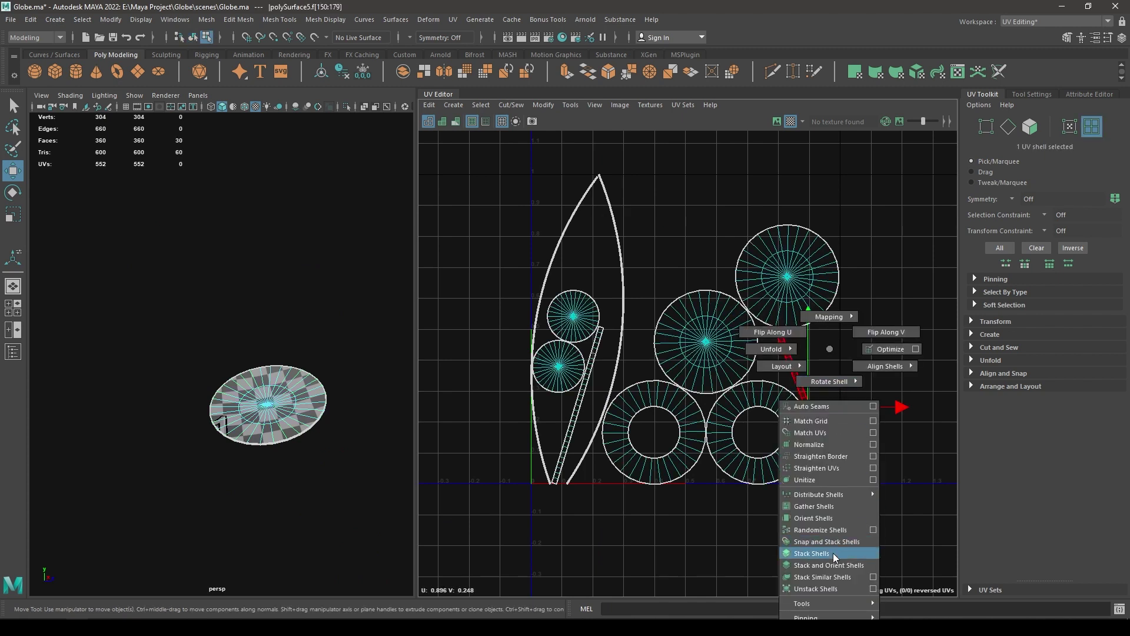
shift+right_drag(805, 510, 804, 518)
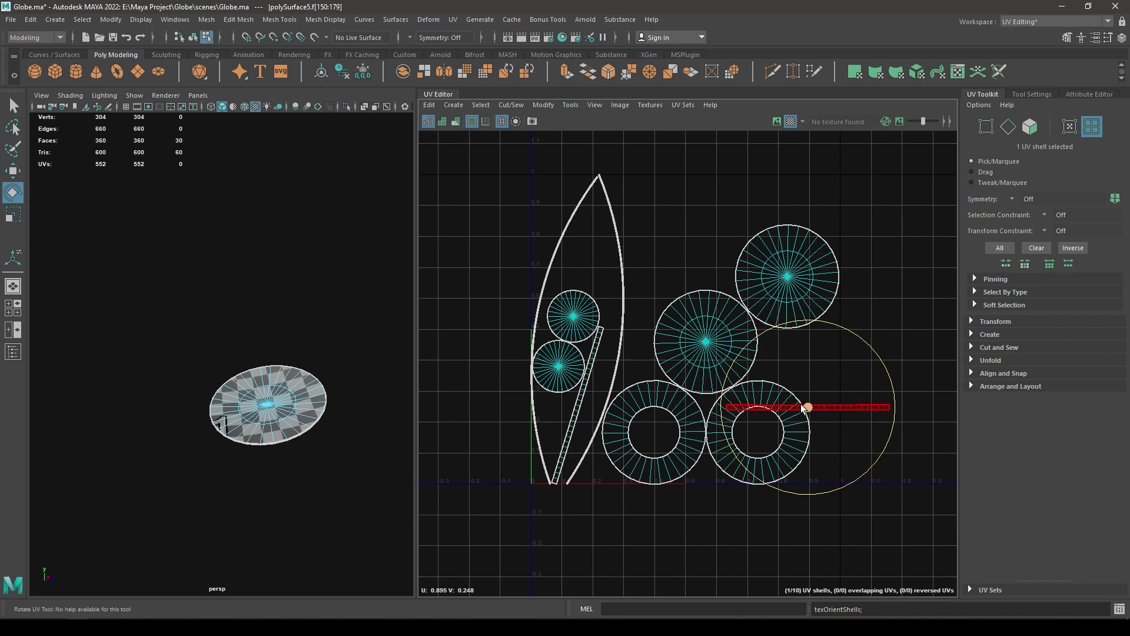
Orient the two long curved rim shells and rotate them 90 degrees so they lie horizontally.
drag(673, 256, 410, 287)
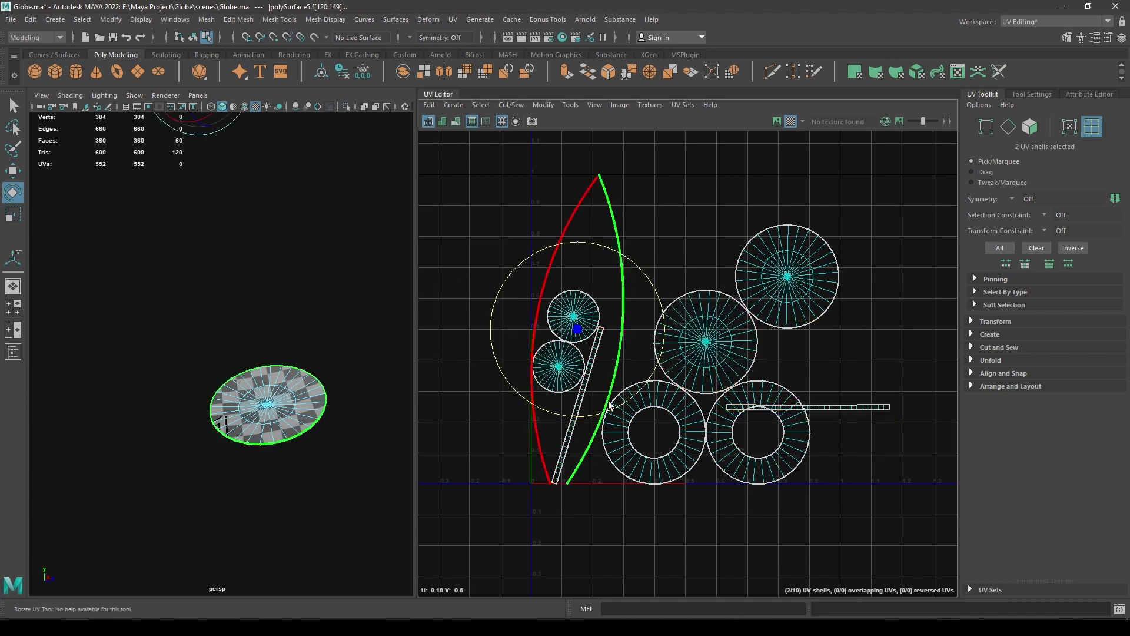
shift+right_drag(611, 402, 612, 409)
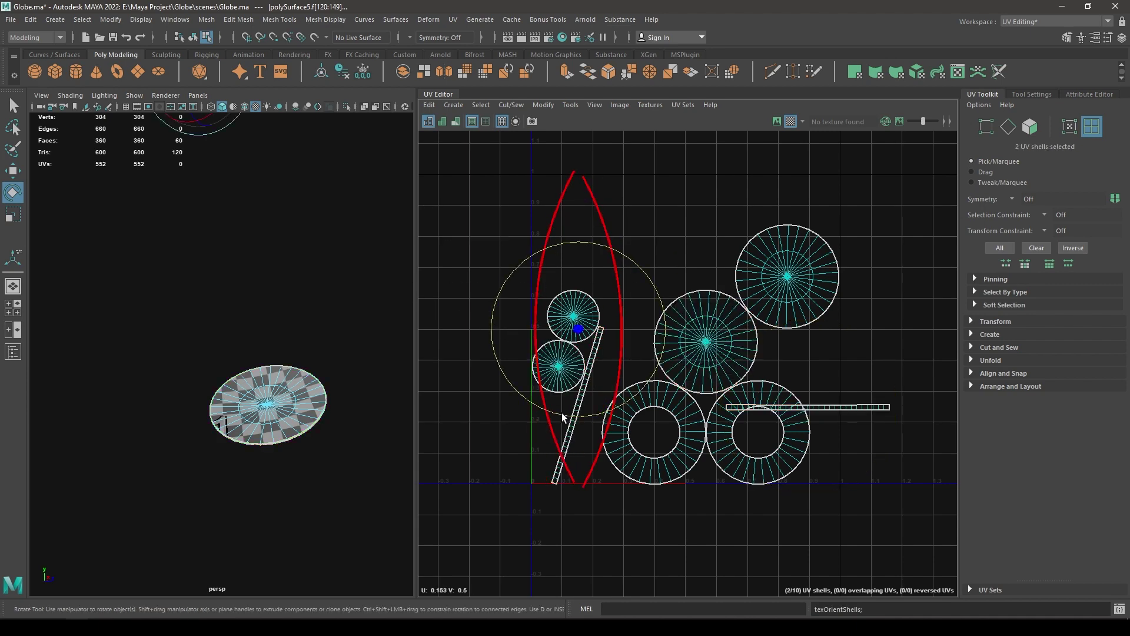
drag(562, 417, 669, 352)
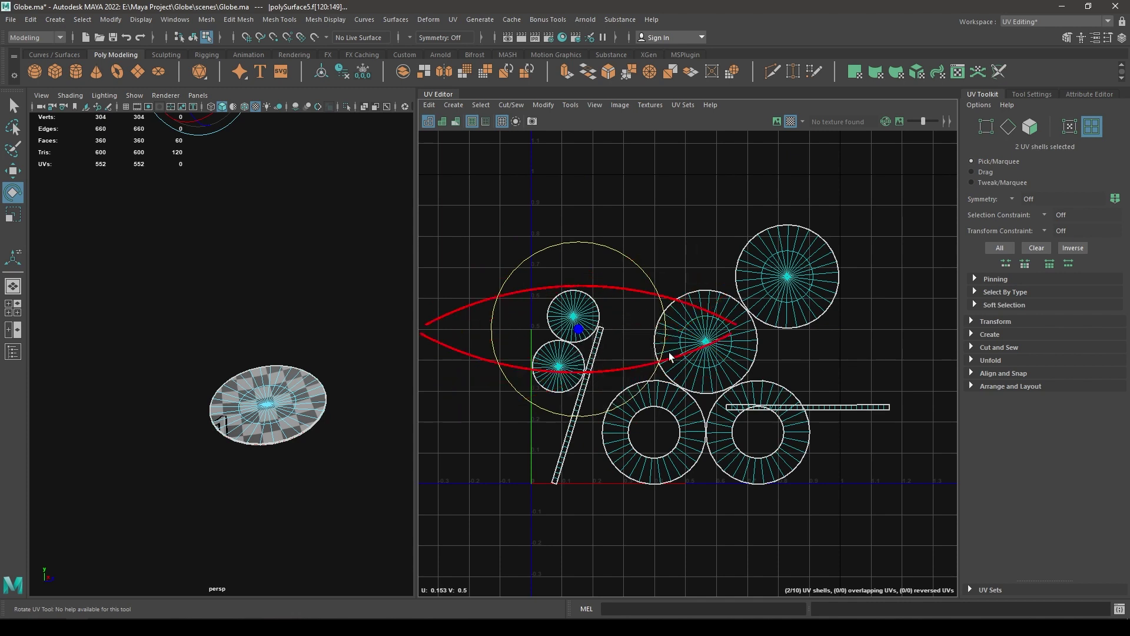
Rotate the remaining slanted collar strip shell to horizontal and lay out all the cap shells again.
click(570, 431)
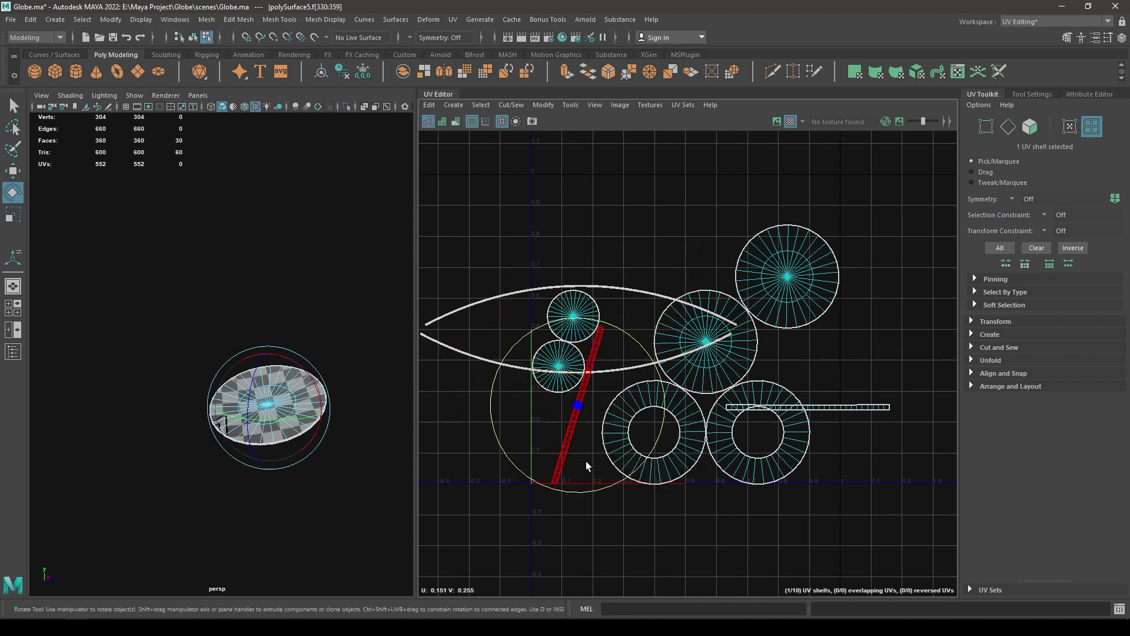
drag(585, 460, 666, 382)
drag(510, 192, 956, 511)
shift+right_drag(744, 283, 620, 358)
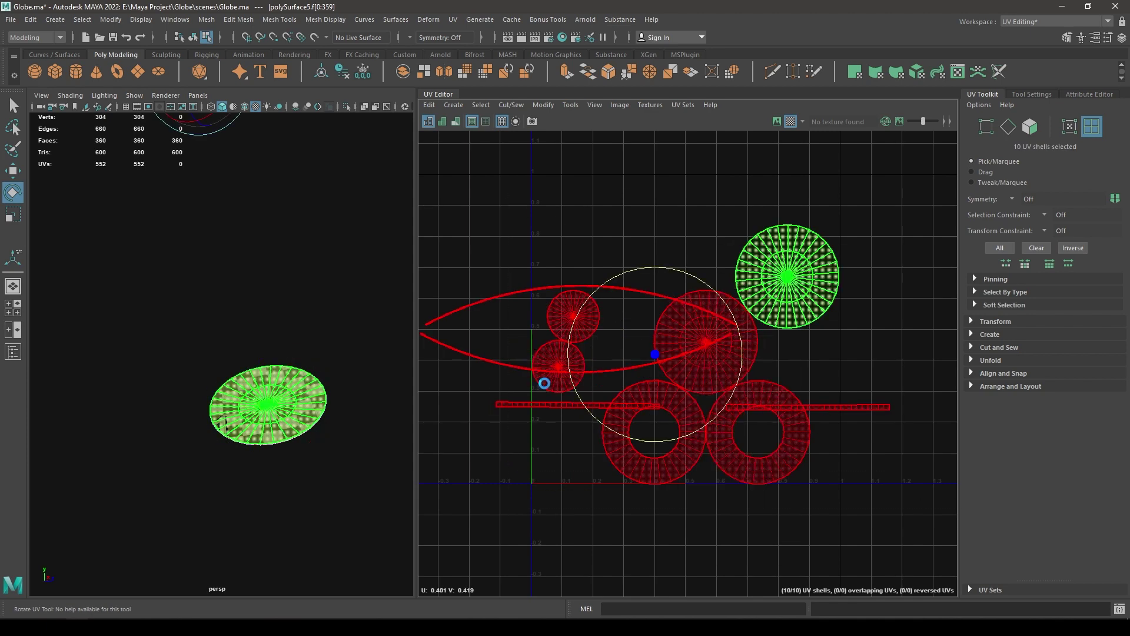
key(w)
click(730, 300)
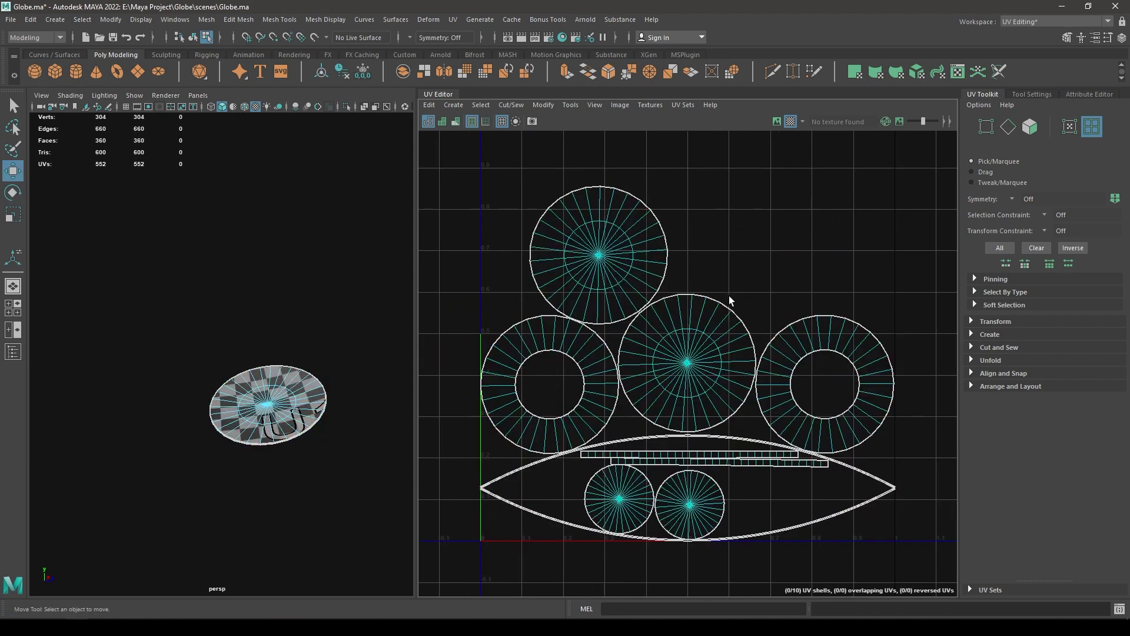
Save the scene, return to object mode and show the hidden globe parts again.
key(ctrl+s)
right_drag(231, 327, 359, 254)
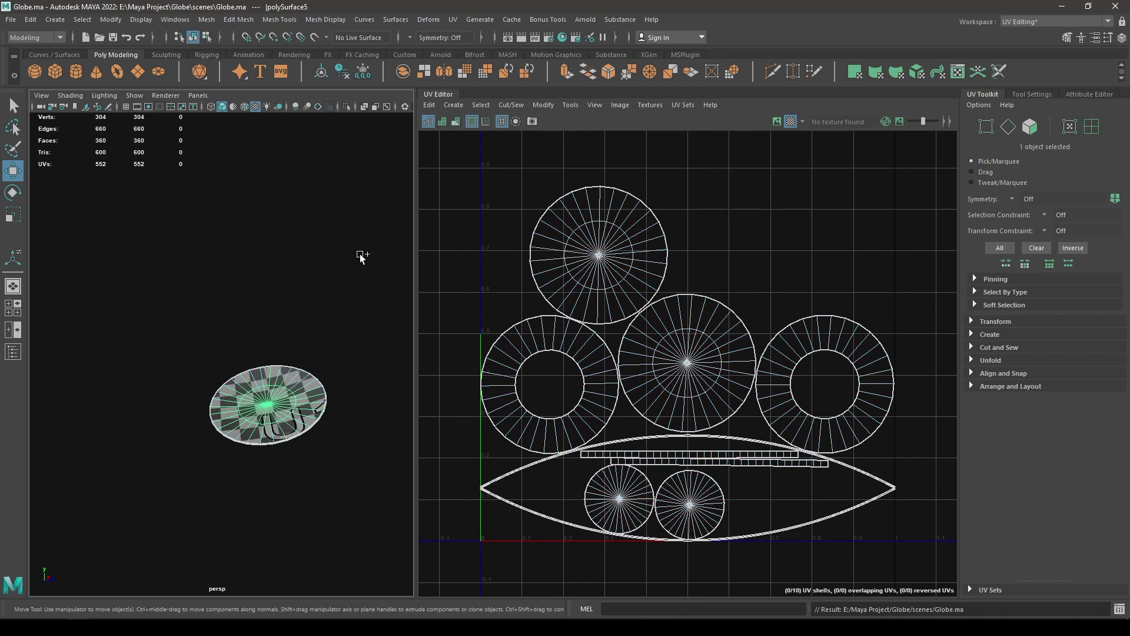
key(ctrl+shift+h)
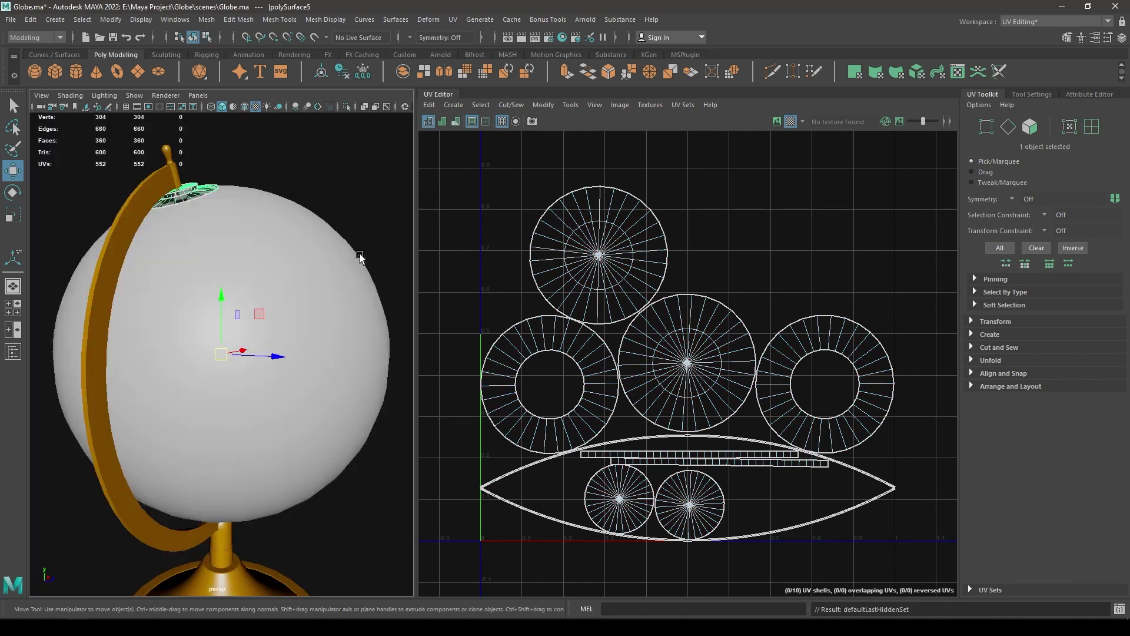
Select the two round-headed pins at the globe's axis ends and hide all unselected objects.
alt+drag(320, 285, 206, 301)
click(186, 265)
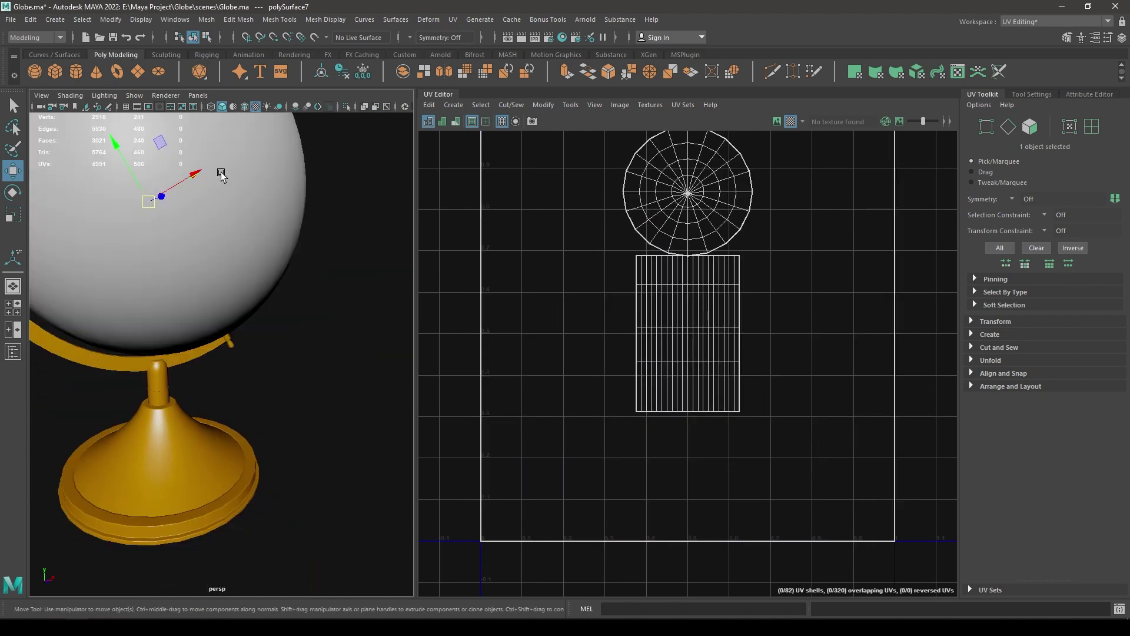
alt+drag(260, 289, 253, 317)
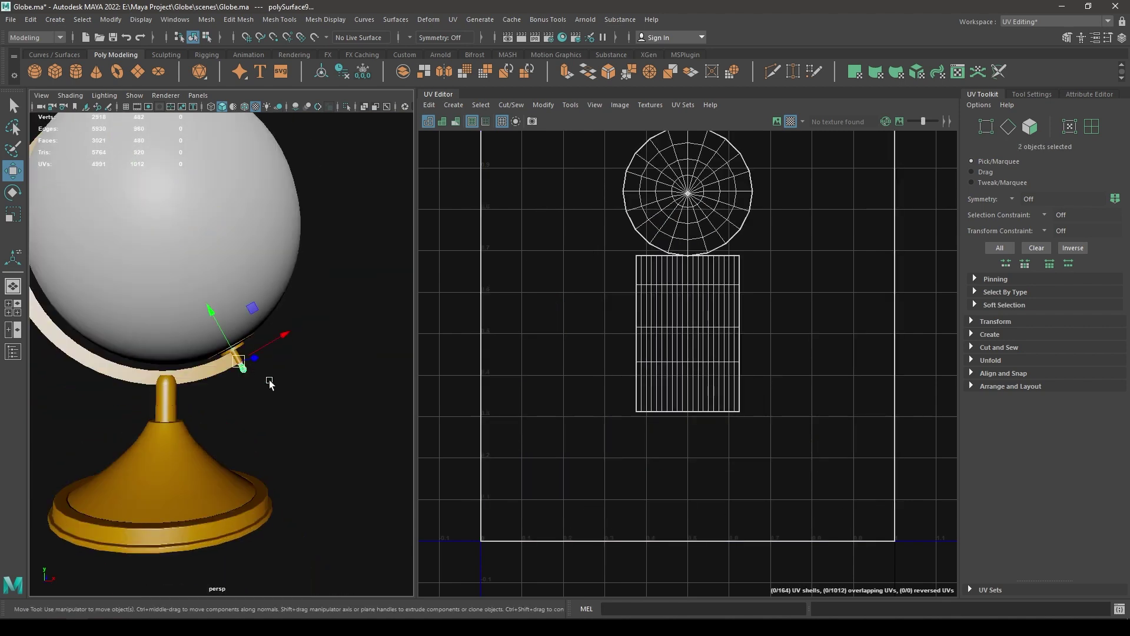
key(alt+h)
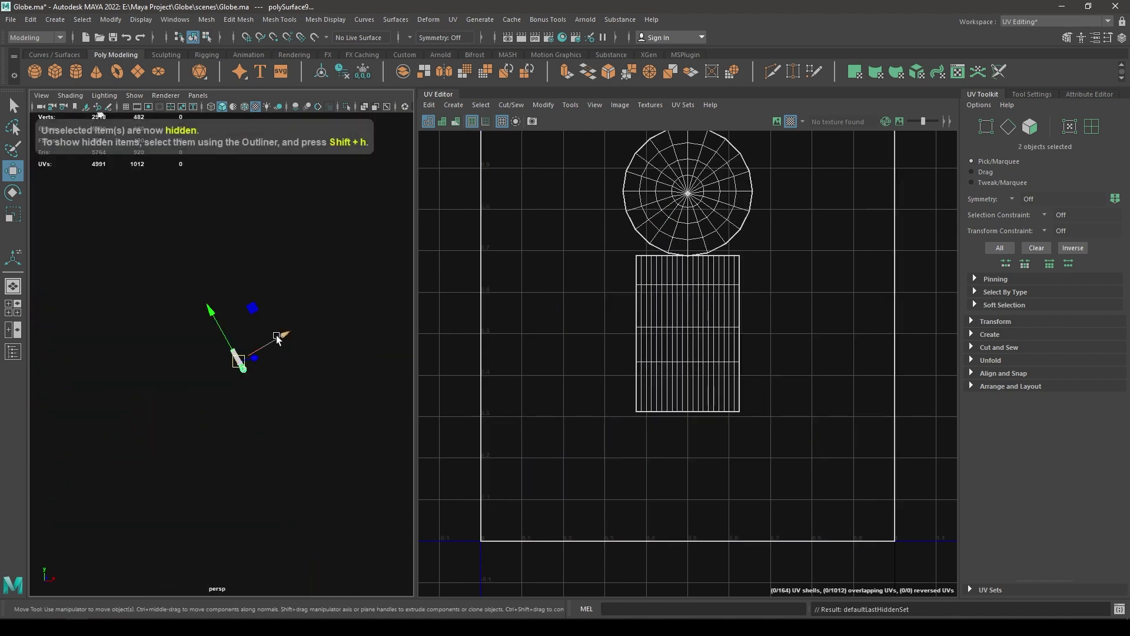
Combine the two pins into one mesh and apply a camera-based UV mapping to it.
shift+right_drag(278, 340, 285, 542)
alt+middle_drag(226, 341, 293, 437)
right_drag(184, 281, 184, 280)
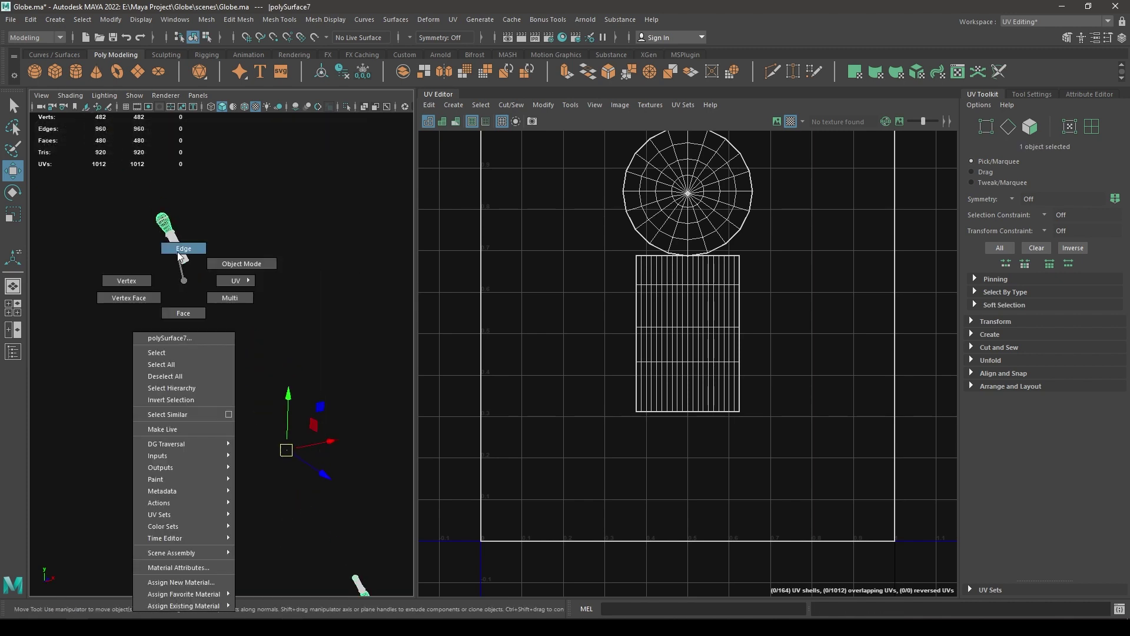
click(255, 263)
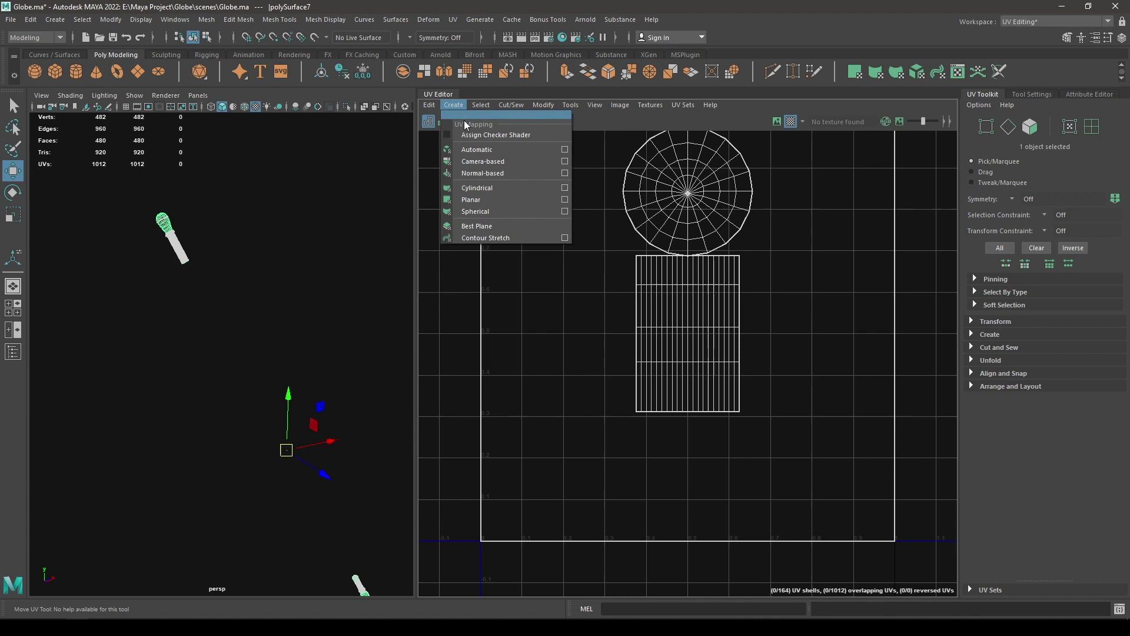
click(489, 160)
Select the edge loop around the first pin's rounded tip and two edge loops on its collar as UV seams.
right_drag(160, 209, 152, 179)
alt+drag(190, 240, 219, 255)
scroll(219, 255, up, 5)
alt+middle_drag(255, 356, 255, 434)
alt+right_drag(255, 434, 231, 317)
alt+middle_drag(231, 316, 241, 351)
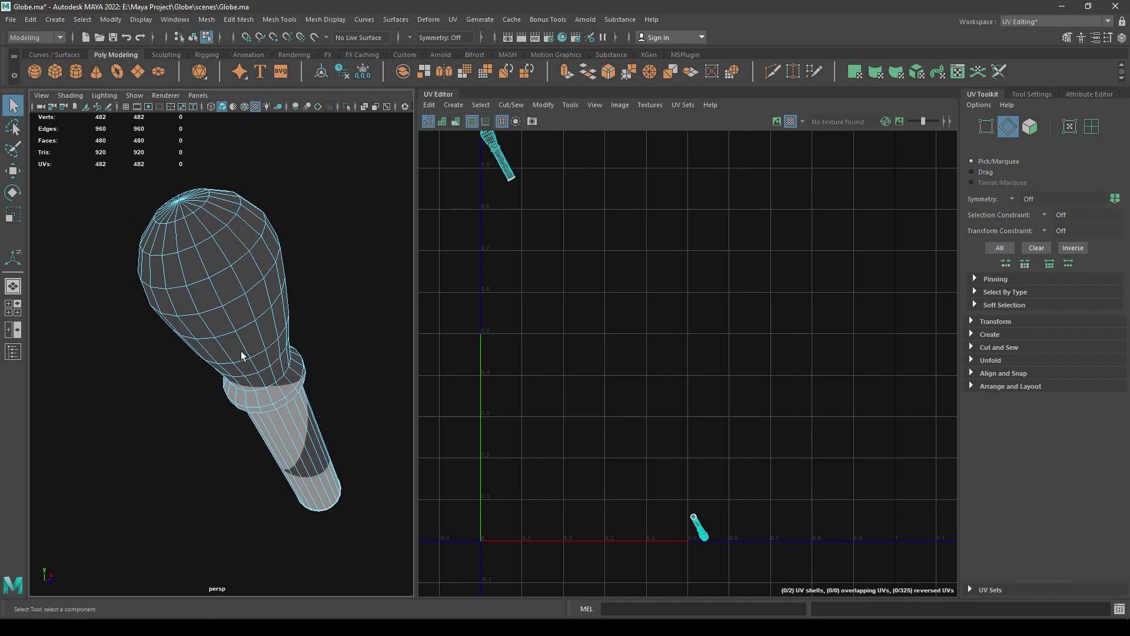
double_click(187, 212)
shift+double_click(279, 399)
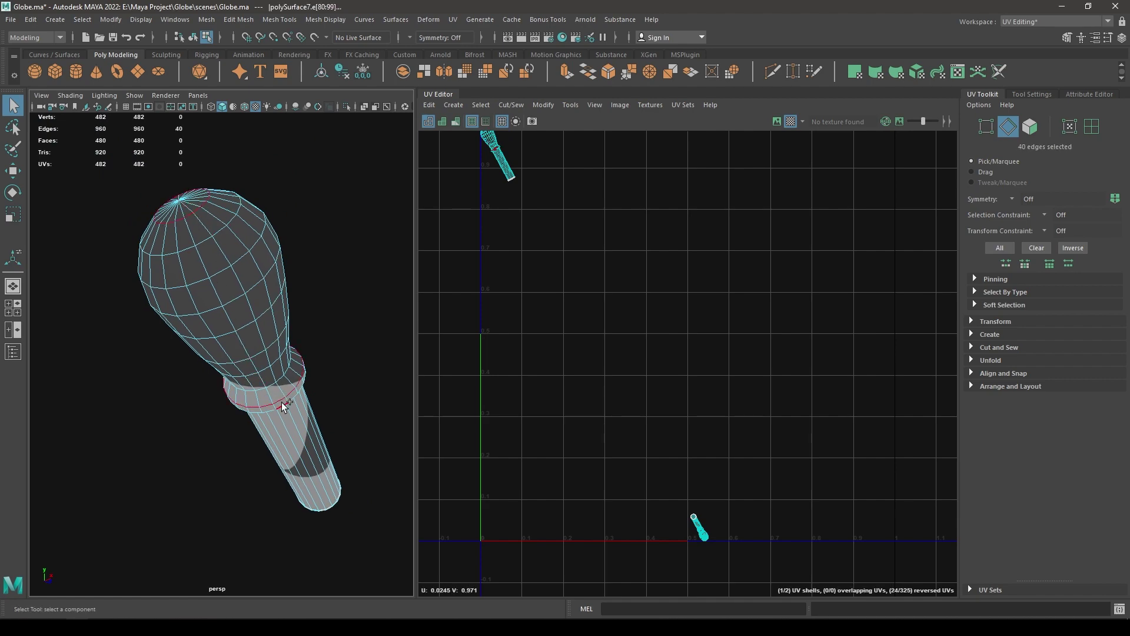
shift+double_click(281, 402)
Add a lengthwise edge loop running along the first pin's head and shaft to the seam selection.
alt+drag(284, 426, 333, 374)
key(f)
scroll(264, 380, down, 5)
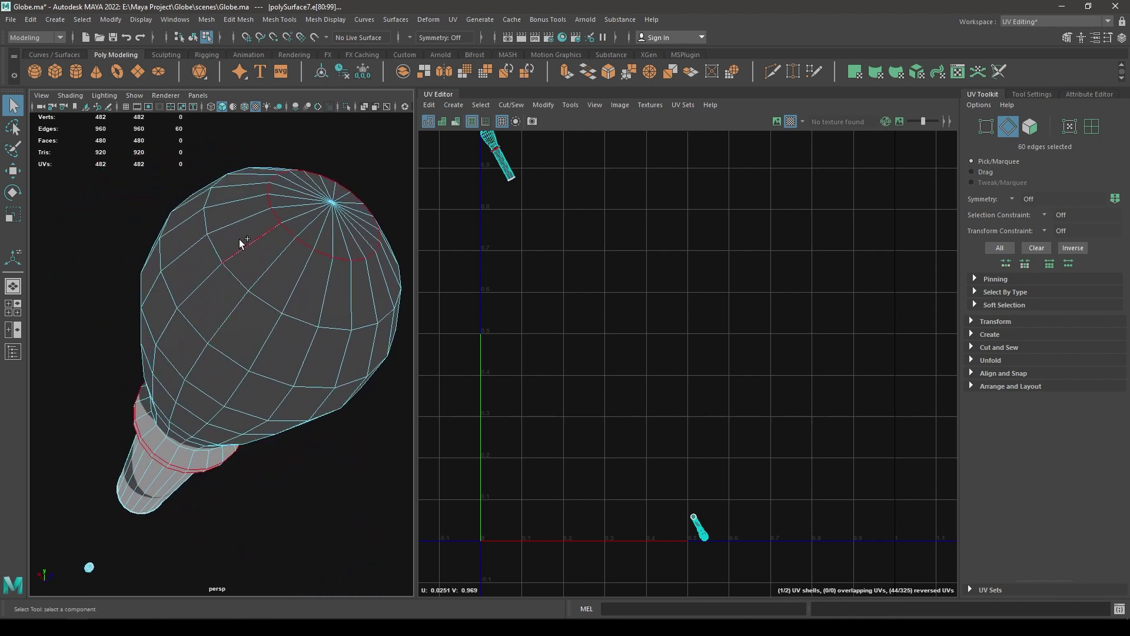
shift+double_click(235, 223)
alt+drag(295, 284, 330, 281)
scroll(318, 277, up, 3)
alt+middle_drag(251, 343, 213, 402)
scroll(249, 396, down, 5)
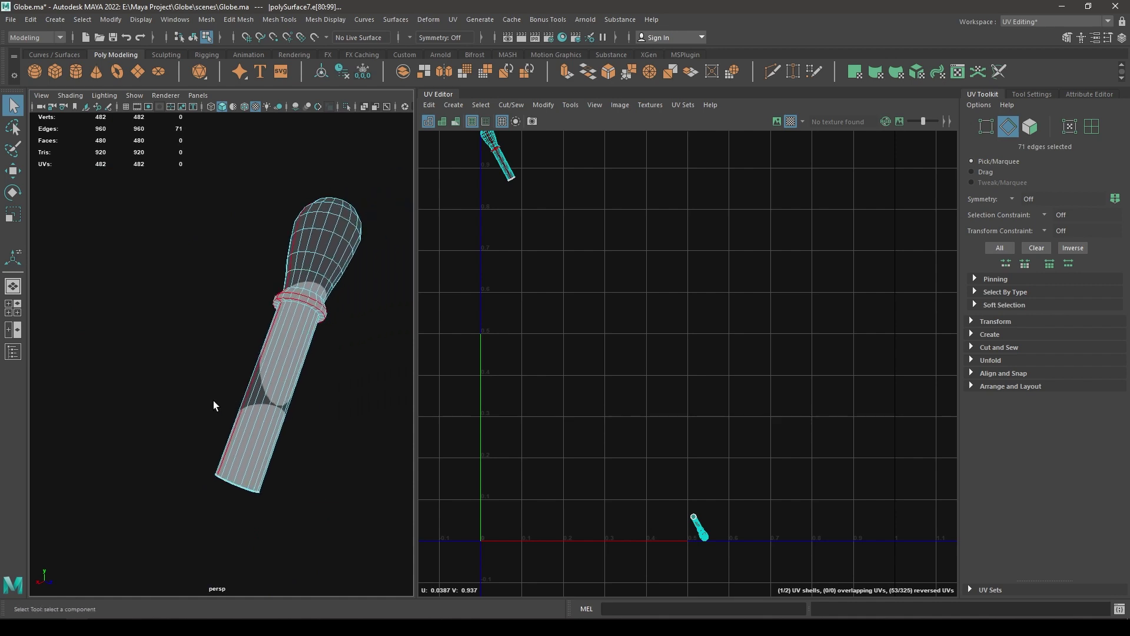
Deselect one edge at the first pin's collar and add the edge loop where the collar meets the shaft.
alt+right_drag(214, 405, 301, 343)
shift+click(274, 302)
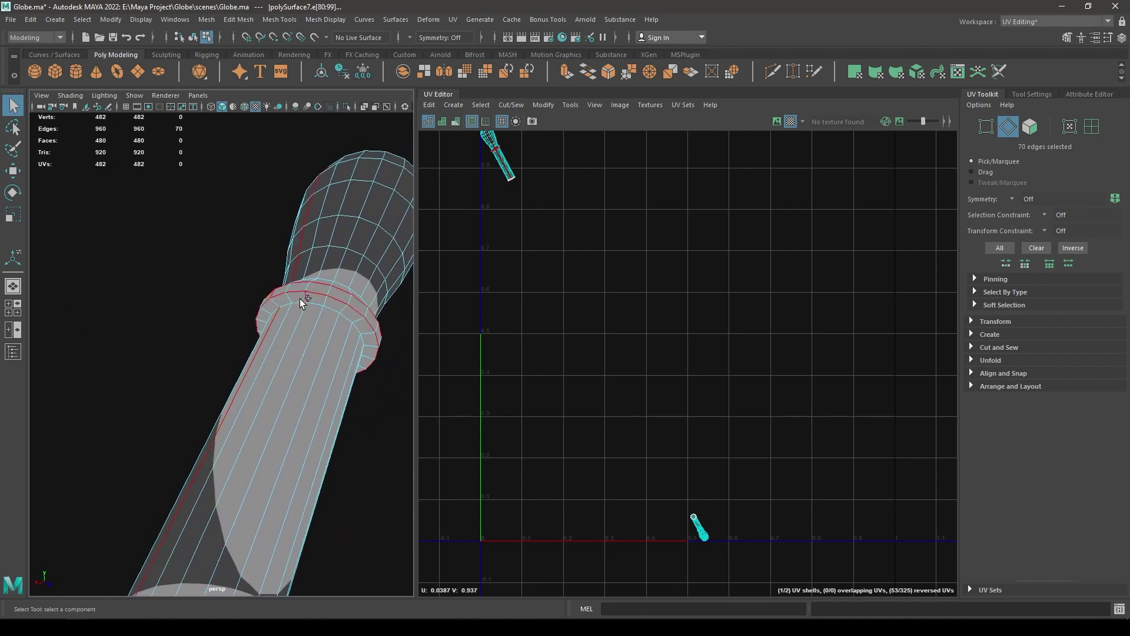
alt+right_drag(299, 299, 257, 345)
shift+double_click(261, 293)
alt+drag(257, 346, 287, 434)
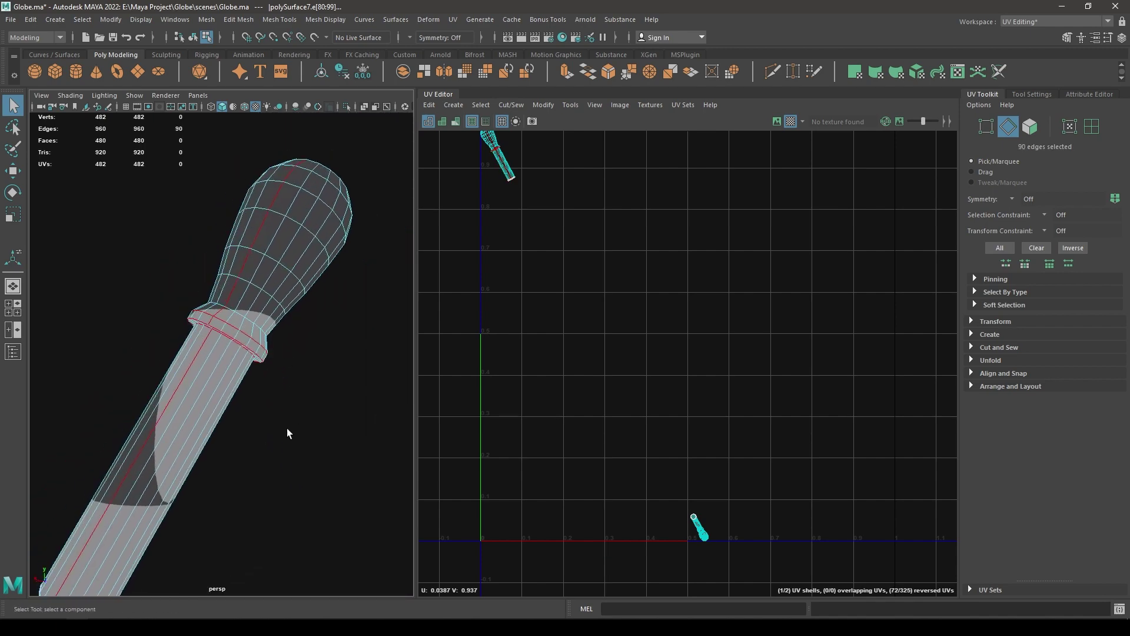
Add a lengthwise edge loop running along the second pin's head, collar and shaft to the seam selection.
alt+right_drag(287, 433, 277, 376)
alt+drag(277, 376, 244, 364)
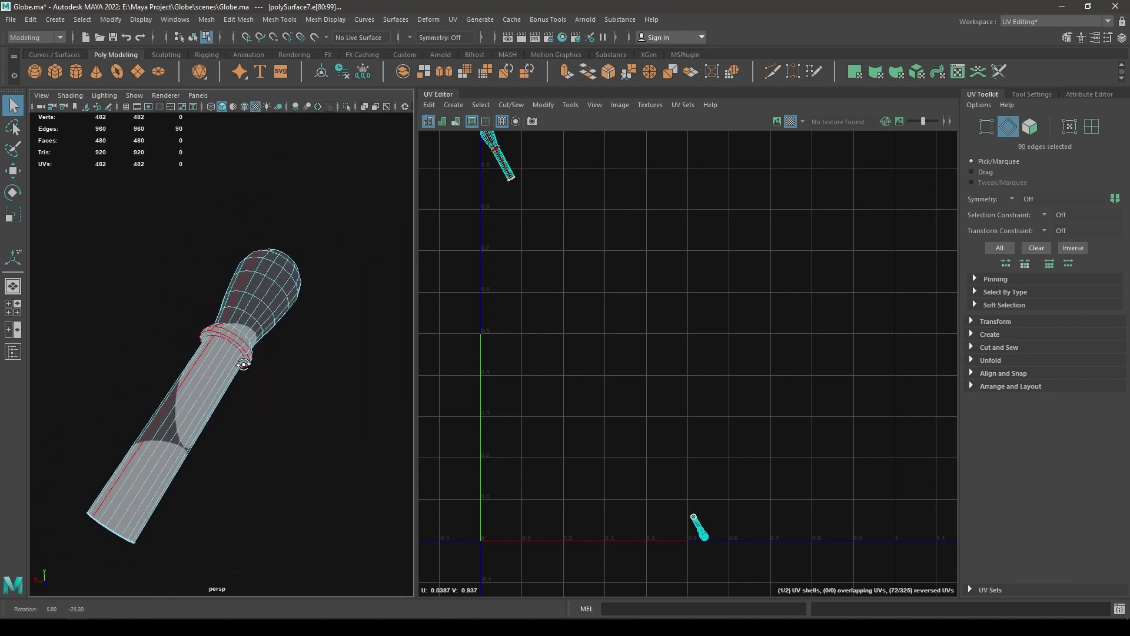
alt+right_drag(243, 365, 176, 263)
alt+drag(176, 263, 248, 579)
alt+middle_drag(229, 524, 384, 362)
alt+middle_drag(222, 496, 292, 351)
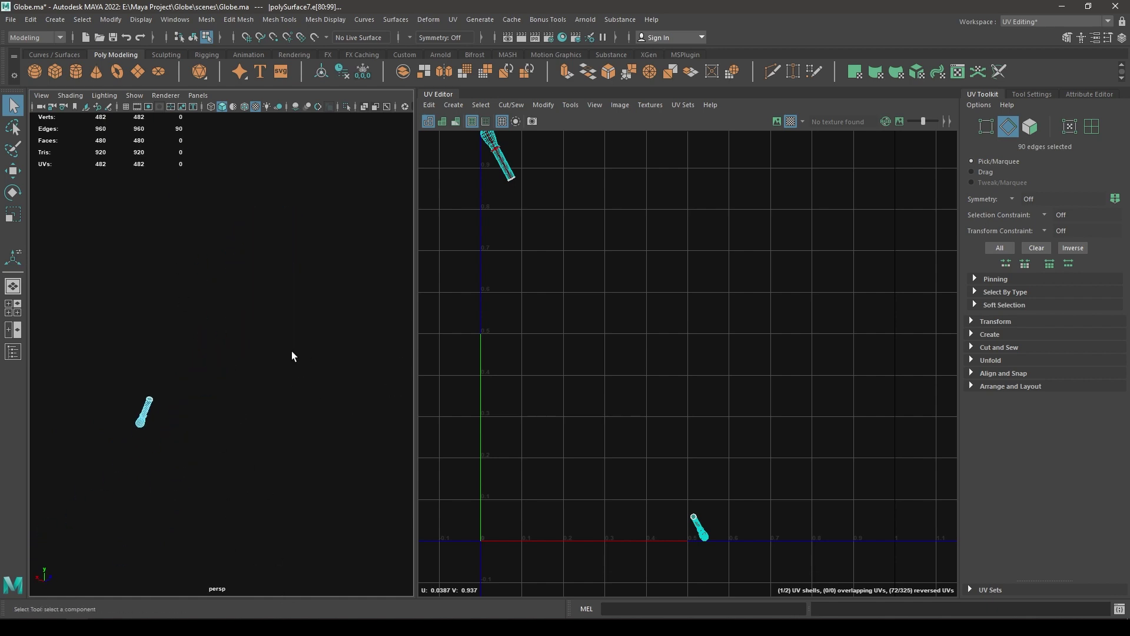
alt+right_drag(291, 351, 322, 368)
alt+middle_drag(321, 424, 396, 391)
alt+right_drag(250, 421, 279, 433)
key(ctrl+z)
scroll(194, 445, up, 10)
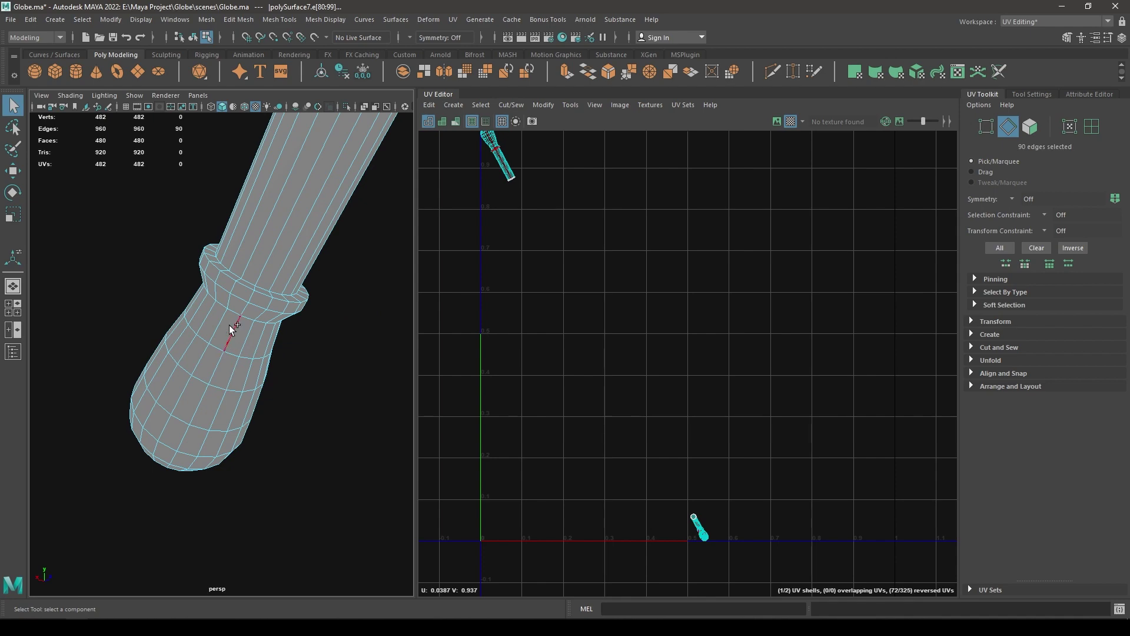
shift+double_click(229, 325)
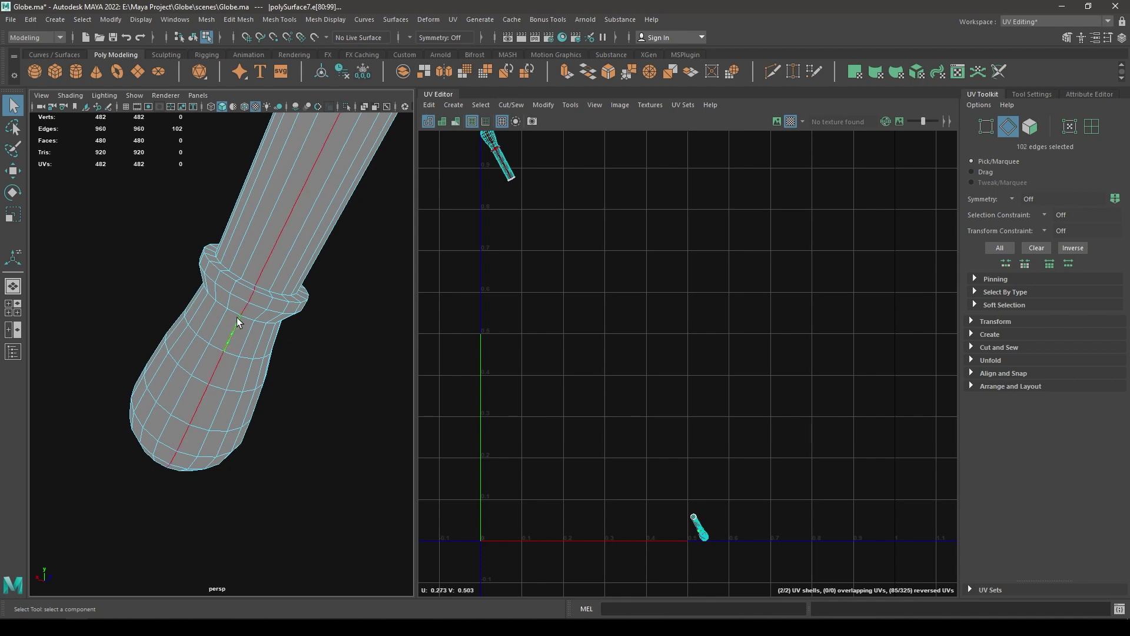
Add the second pin's collar rim loop and the edge loop where its collar meets the shaft to the seam selection.
shift+double_click(257, 293)
scroll(264, 315, up, 5)
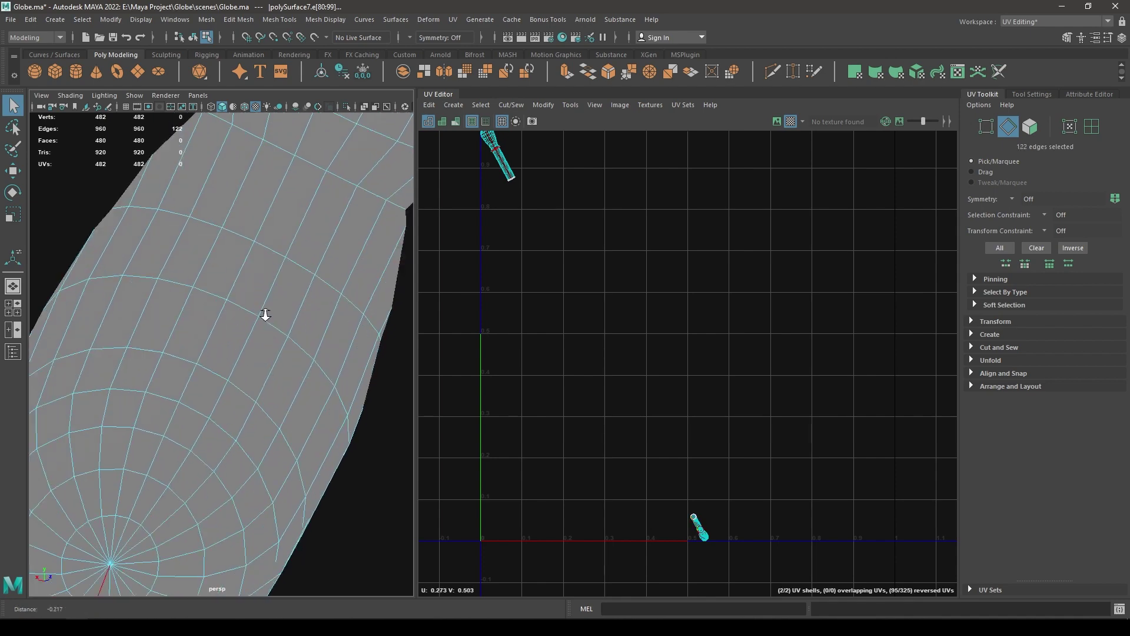
scroll(265, 315, down, 8)
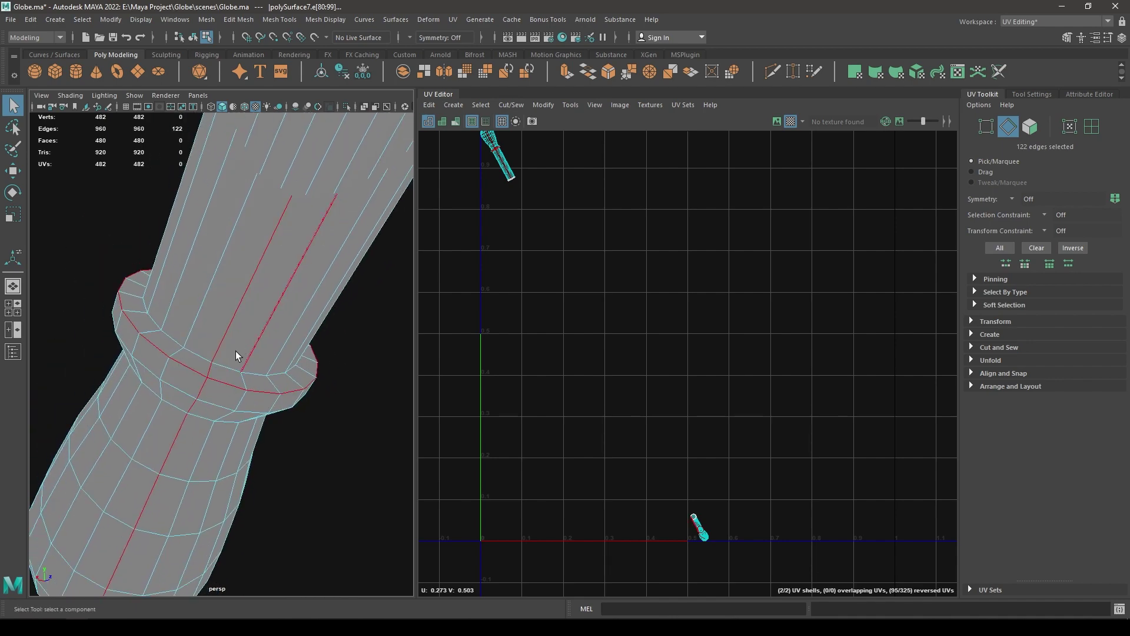
shift+double_click(231, 364)
scroll(238, 446, down, 3)
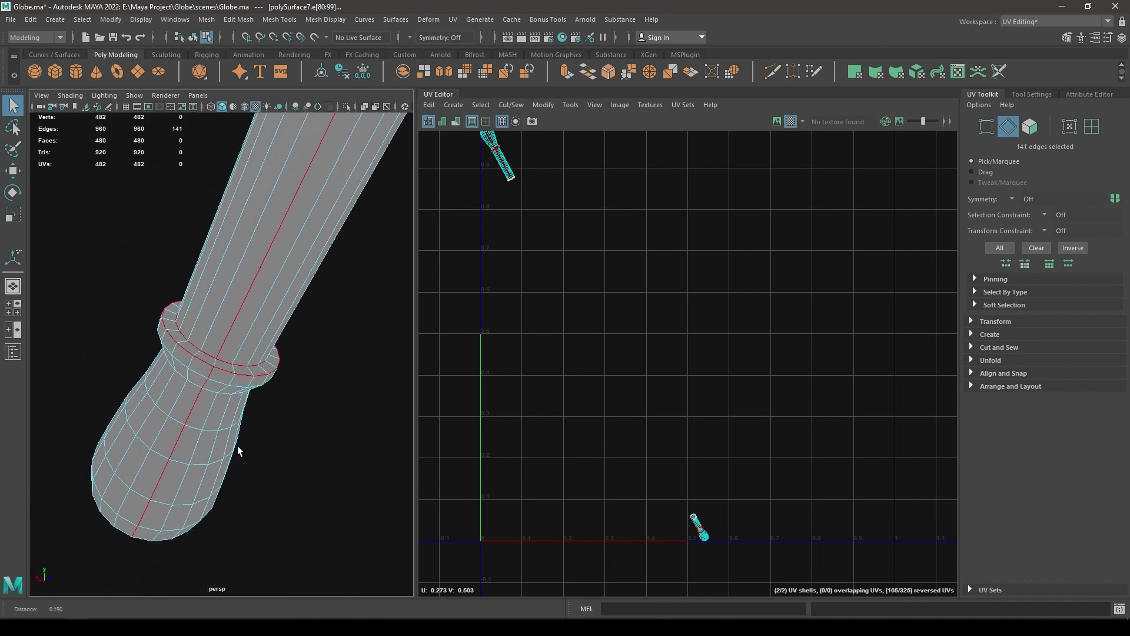
Add the edge loop around the second pin's rounded tip to the seam selection.
scroll(225, 404, down, 10)
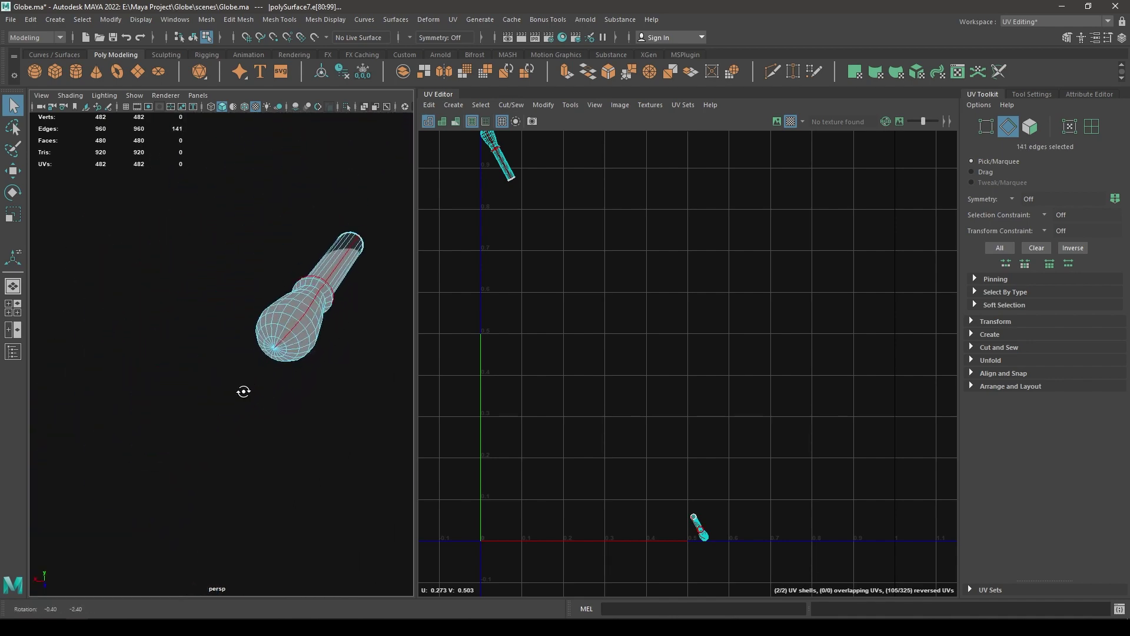
key(f)
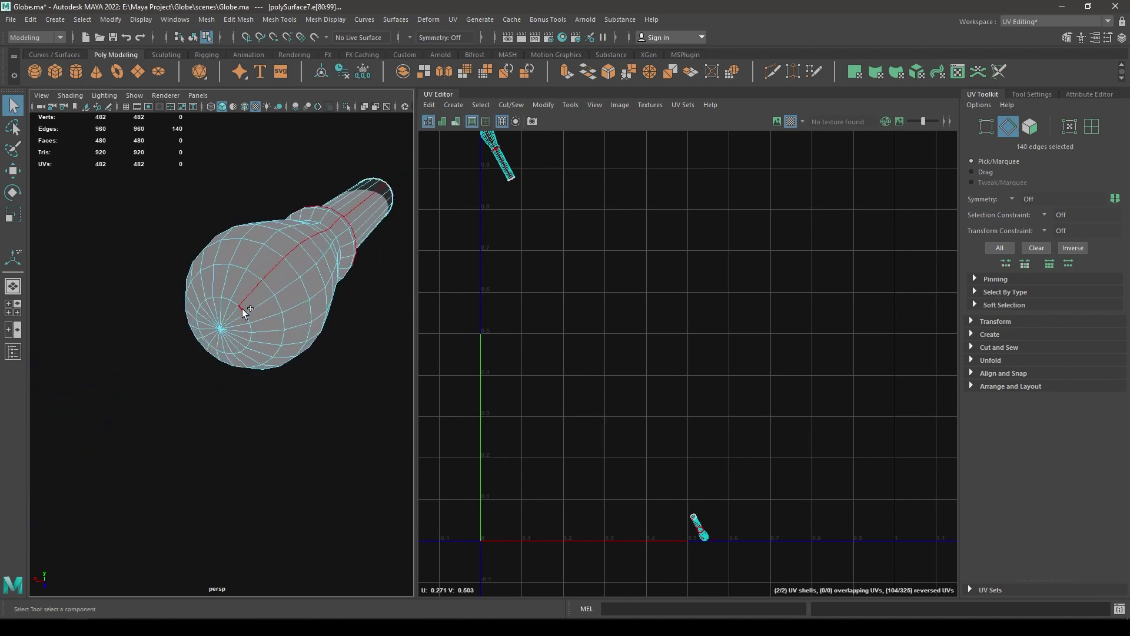
scroll(274, 401, down, 5)
scroll(459, 371, down, 2)
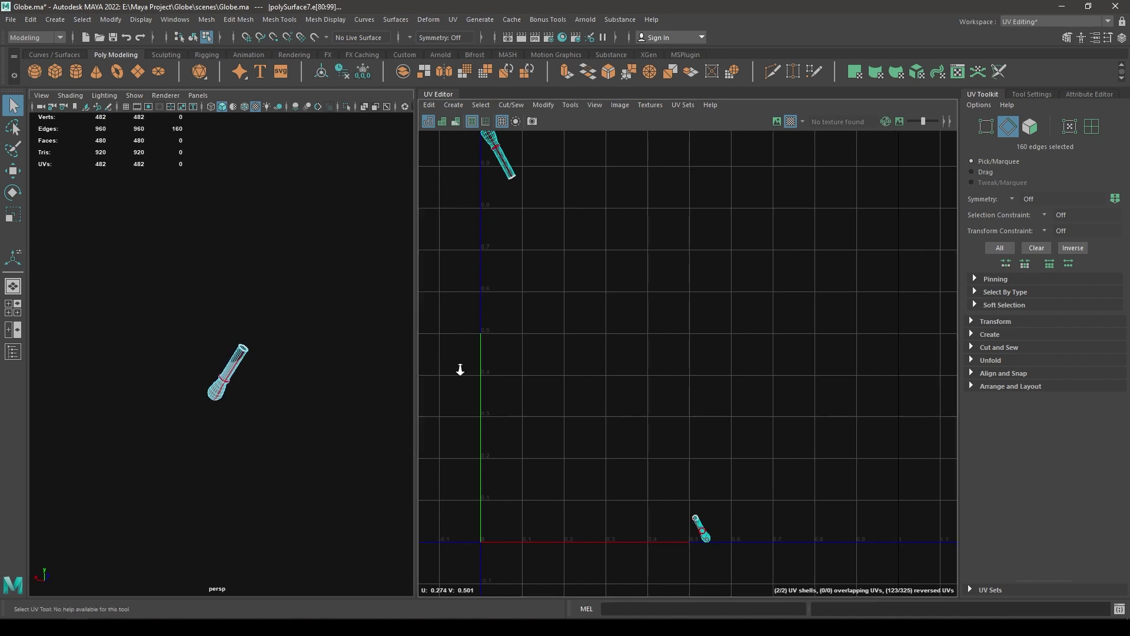
Cut both pins along the selected seams, and unfold and lay out all their UV shells.
shift+right_drag(566, 275, 618, 235)
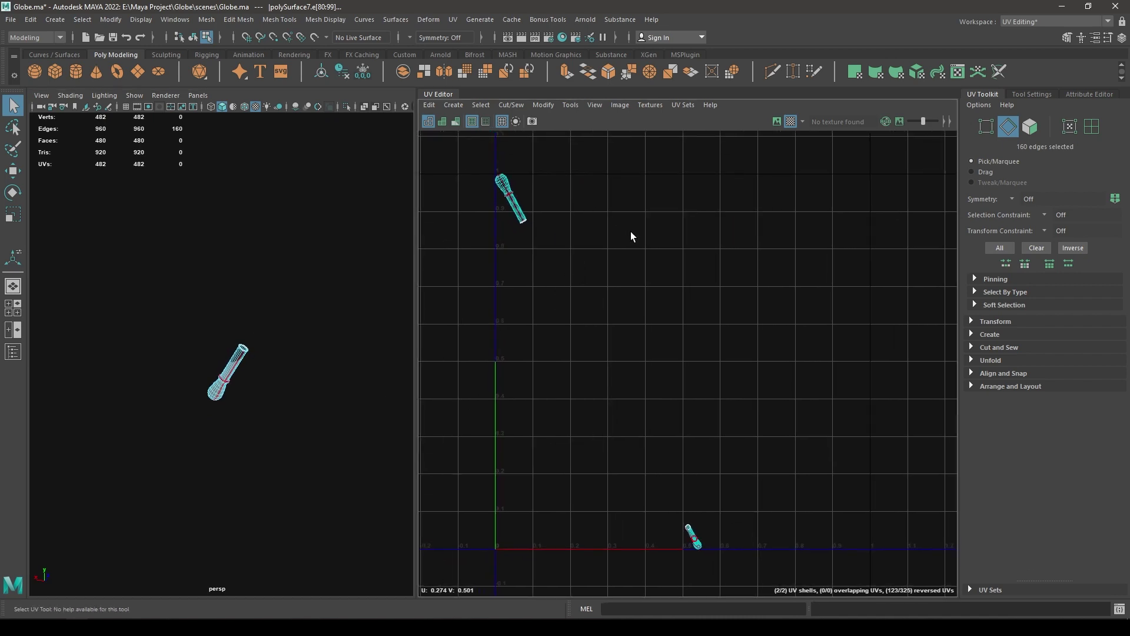
key(w)
right_drag(559, 185, 512, 159)
drag(468, 149, 811, 557)
shift+right_drag(738, 337, 573, 343)
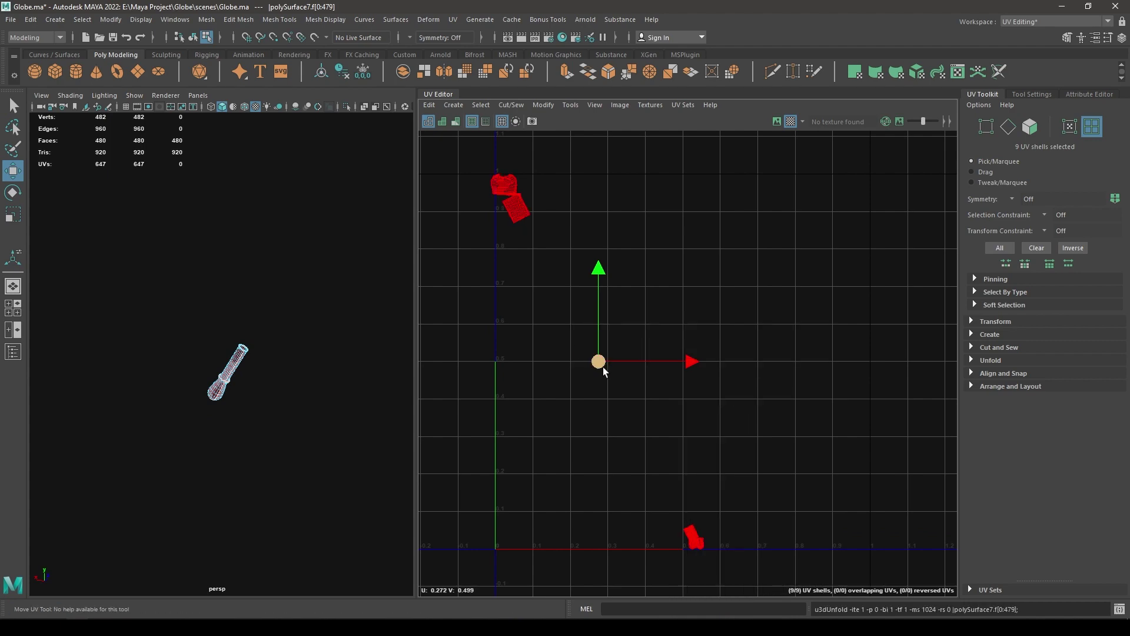
right_drag(712, 236, 639, 295)
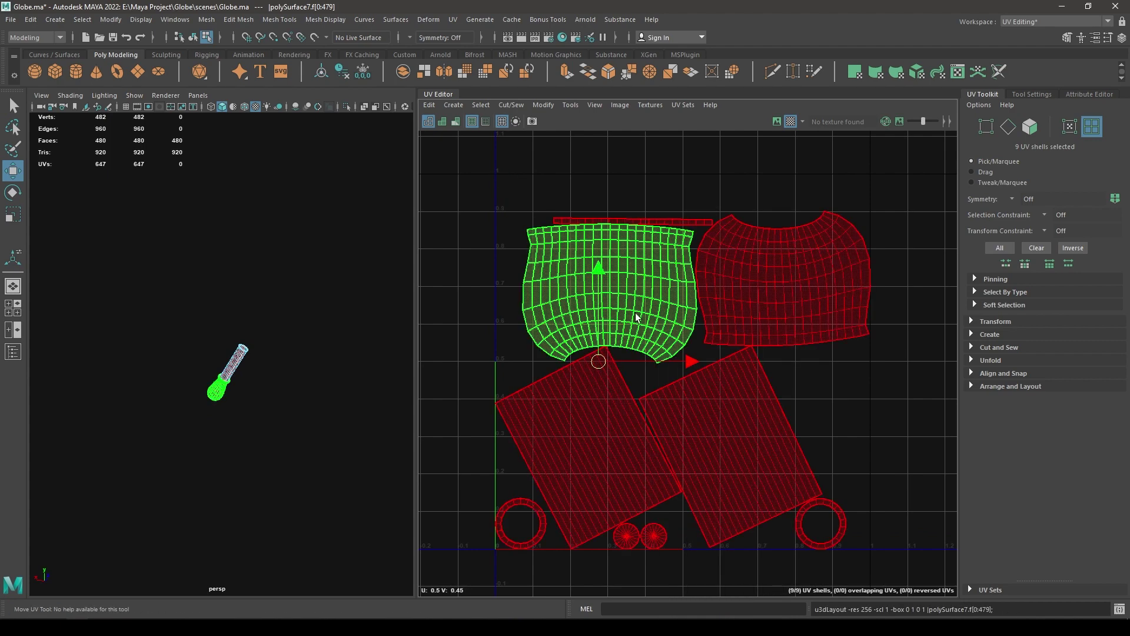
Orient the two rectangular shaft shells so their edges run straight vertically.
key(f)
click(836, 365)
right_drag(732, 383, 635, 334)
click(728, 401)
shift+right_drag(784, 355, 771, 525)
key(e)
drag(785, 508, 596, 527)
click(595, 471)
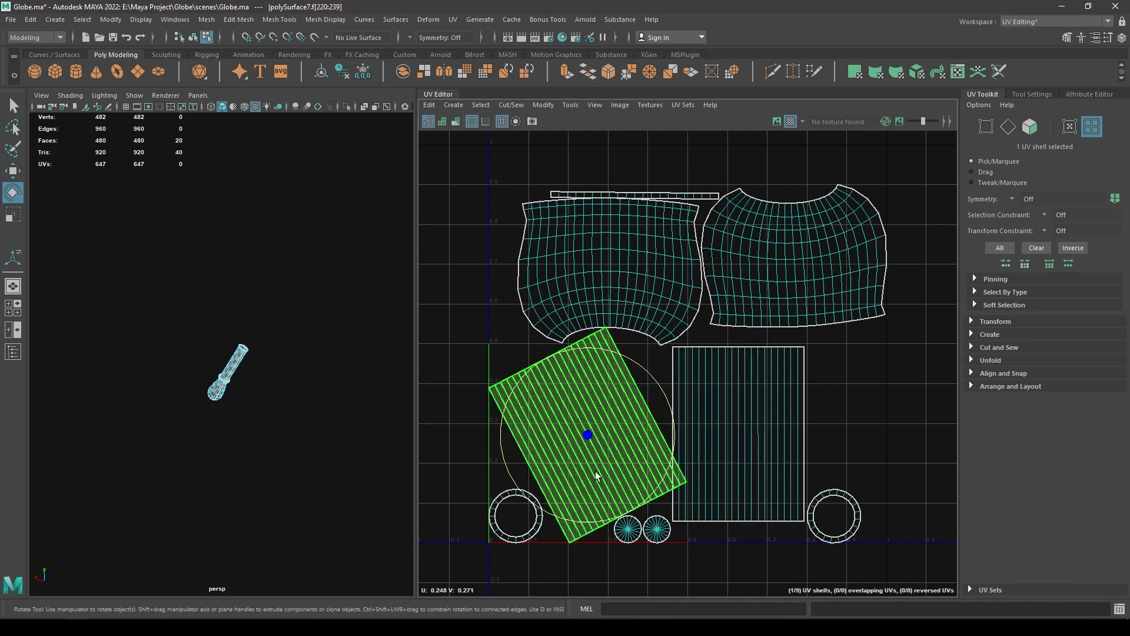
key(g)
drag(649, 496, 474, 535)
Orient the thin collar strip and the two pin head shells straight along the UV axes.
click(668, 196)
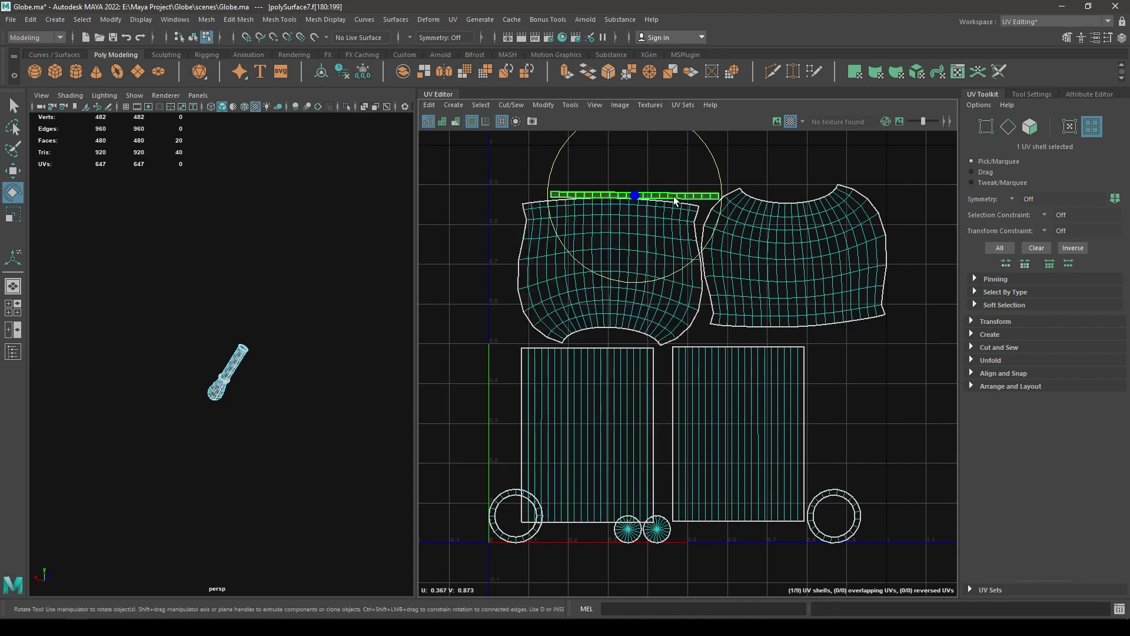
click(650, 235)
click(783, 318)
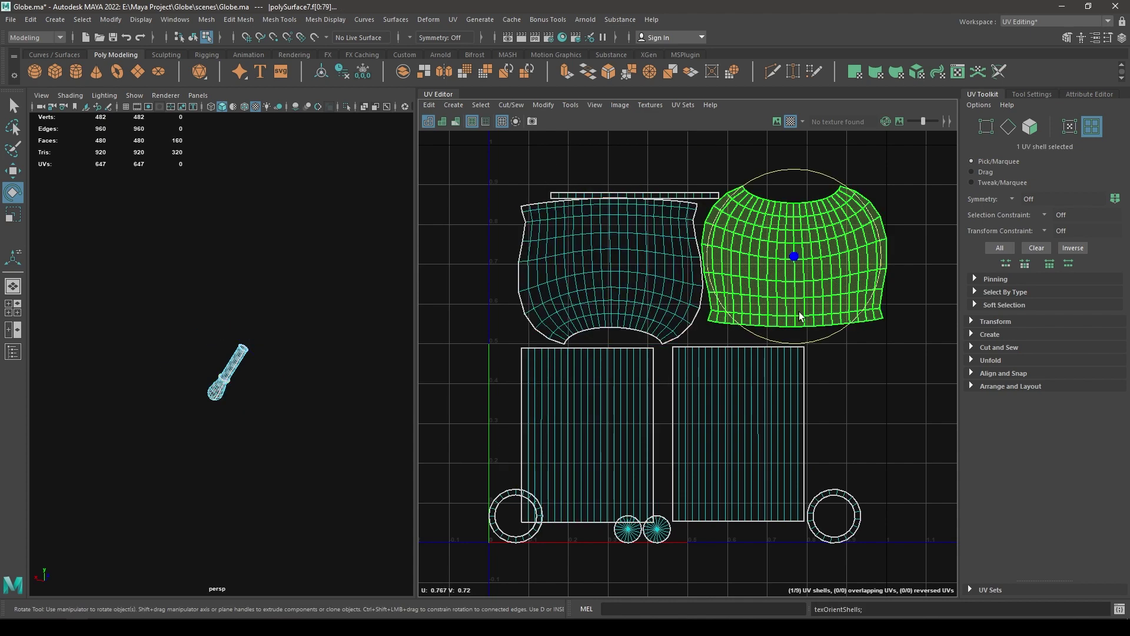
click(705, 279)
Select all of the pins' UV shells and lay them out again in the UV tile.
drag(482, 134, 877, 545)
shift+right_drag(884, 255, 811, 281)
click(757, 298)
key(w)
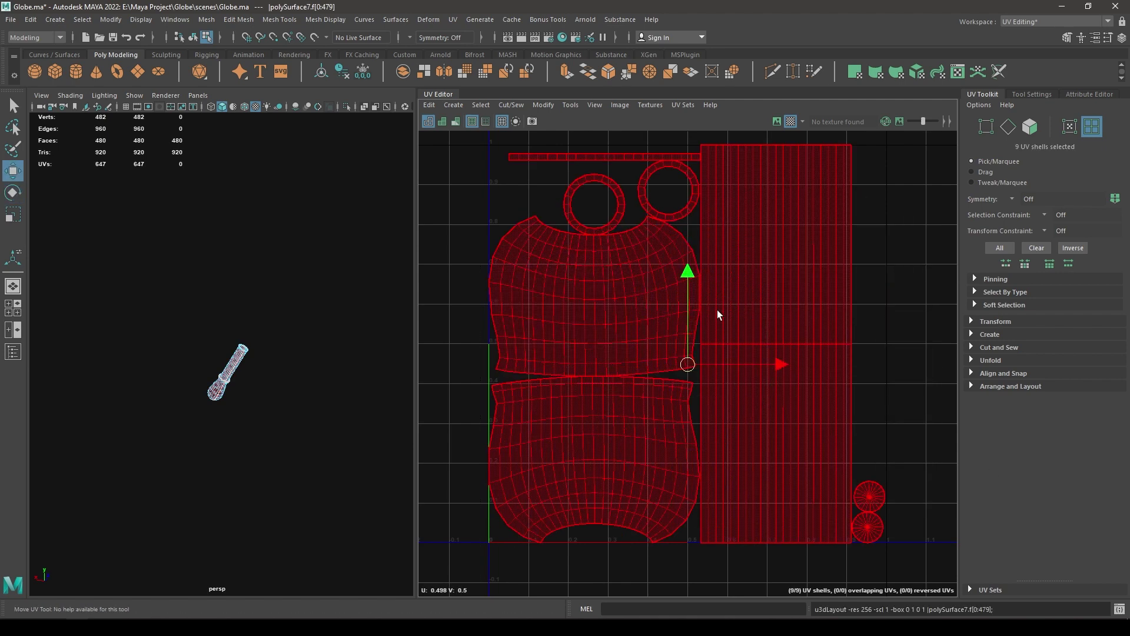
Return to object mode, show all hidden parts of the globe and save the scene.
right_drag(343, 299, 383, 275)
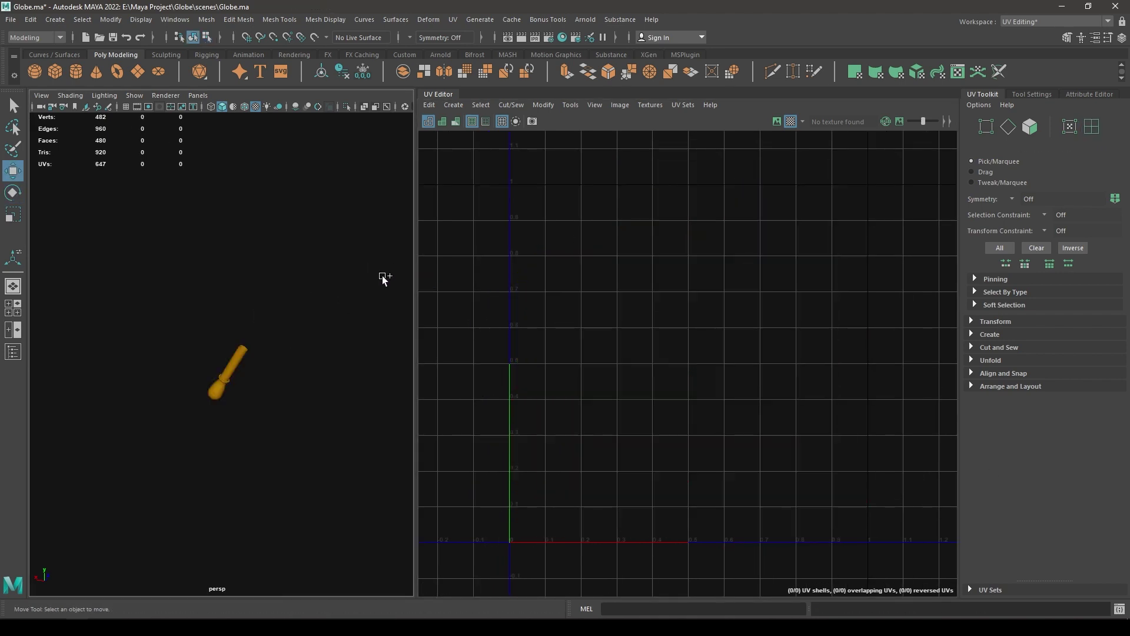
key(ctrl+shift+h)
key(ctrl+s)
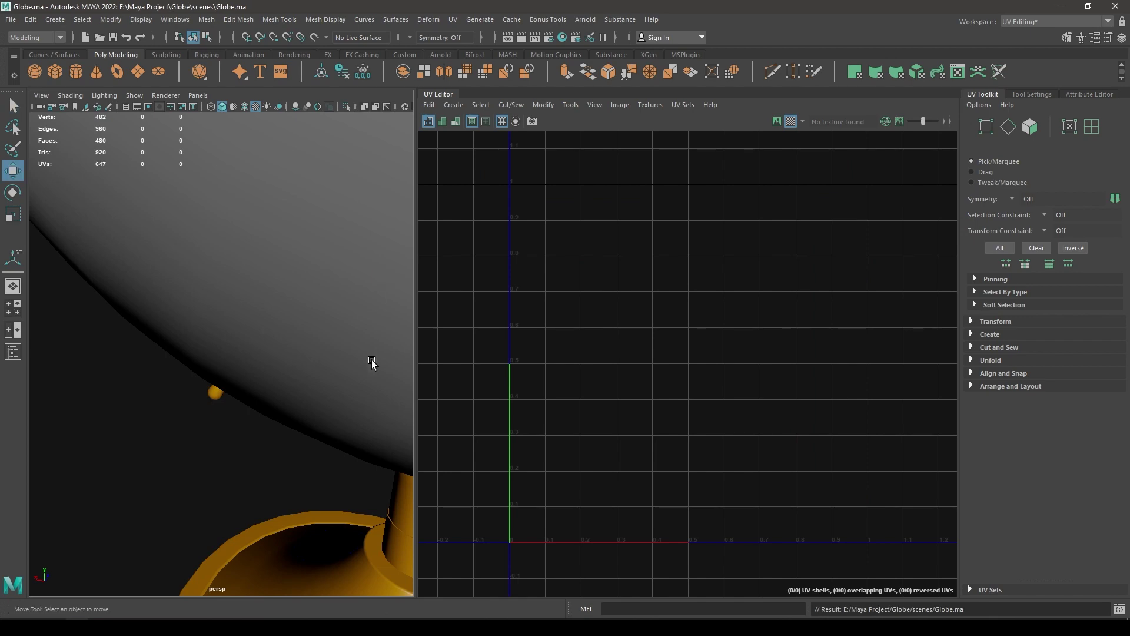
Examine the existing UV layouts of the globe's arm and its conical base.
alt+right_drag(371, 364, 342, 365)
alt+drag(342, 365, 302, 353)
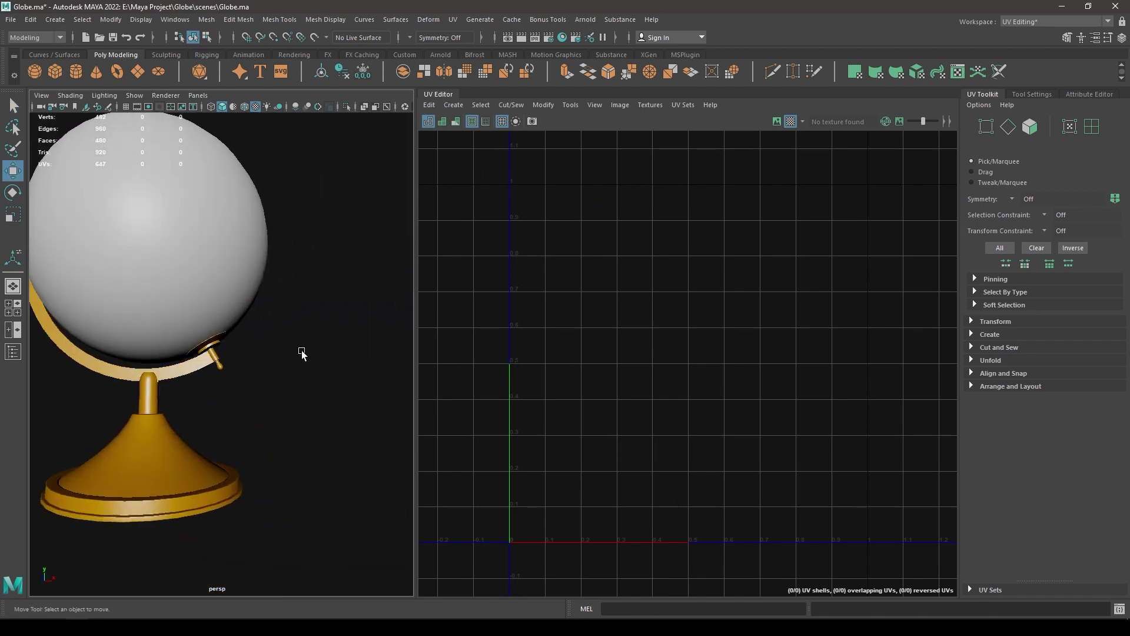
alt+middle_drag(250, 348, 295, 374)
click(249, 390)
alt+drag(249, 396, 273, 412)
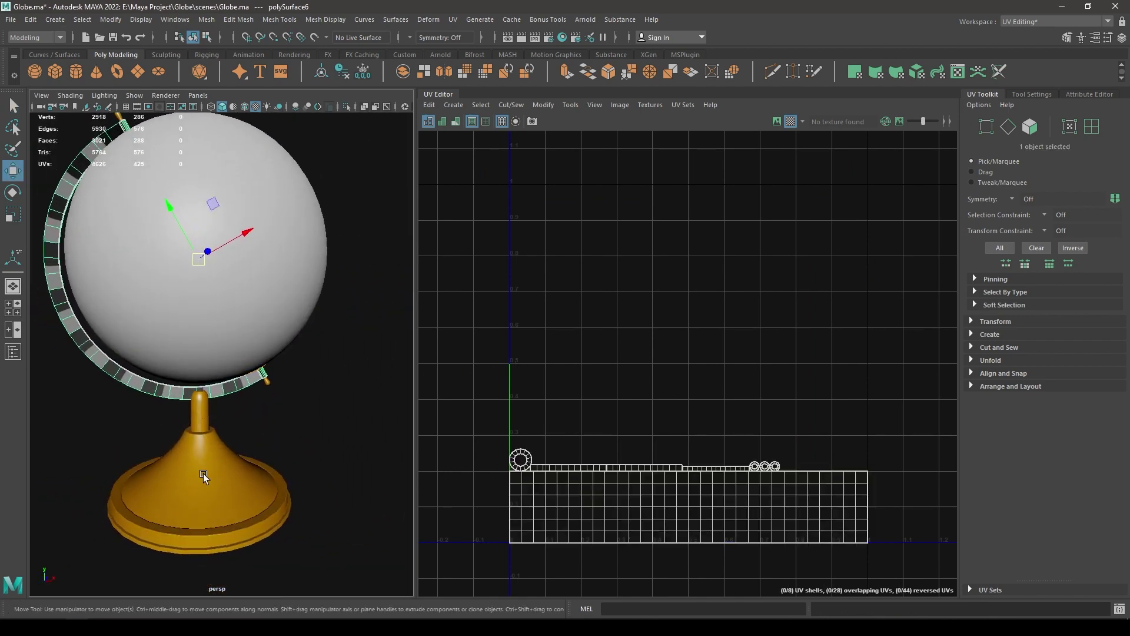
click(203, 474)
alt+middle_drag(300, 439, 318, 373)
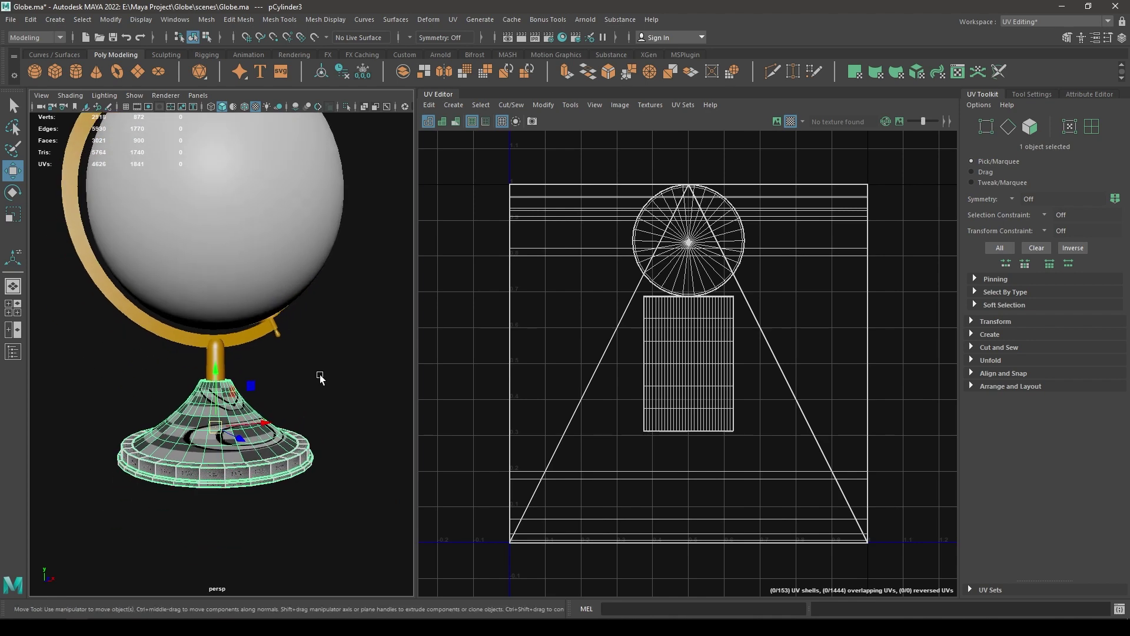
Isolate the slotted post between the arm and the base, and give it a camera-based UV projection.
click(216, 359)
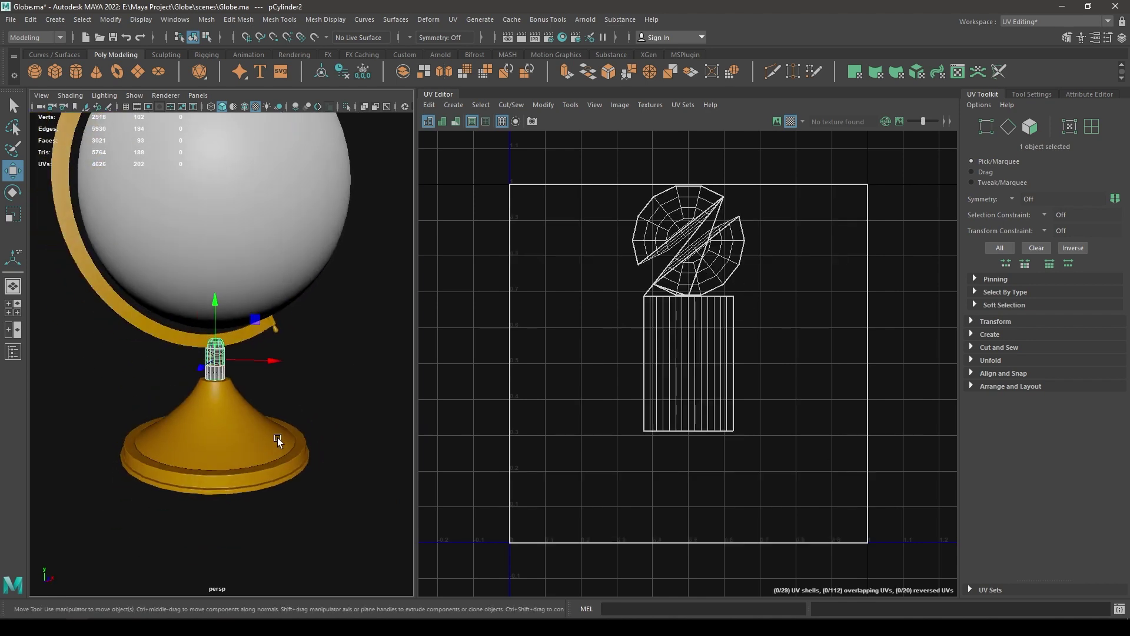
key(alt+h)
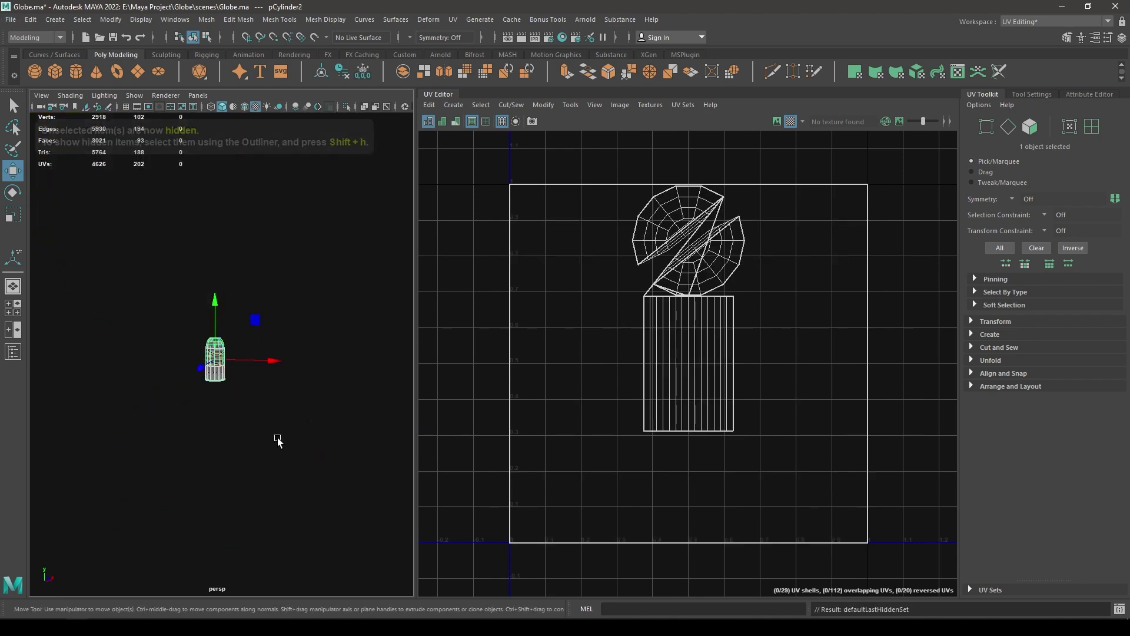
key(f)
alt+drag(238, 341, 318, 318)
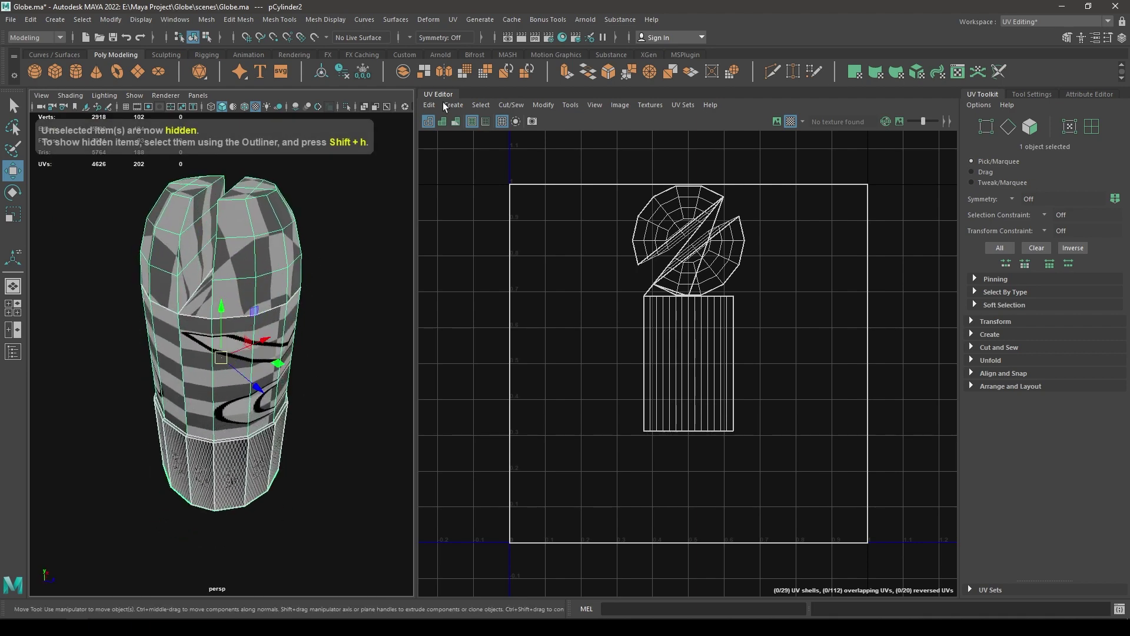
click(454, 105)
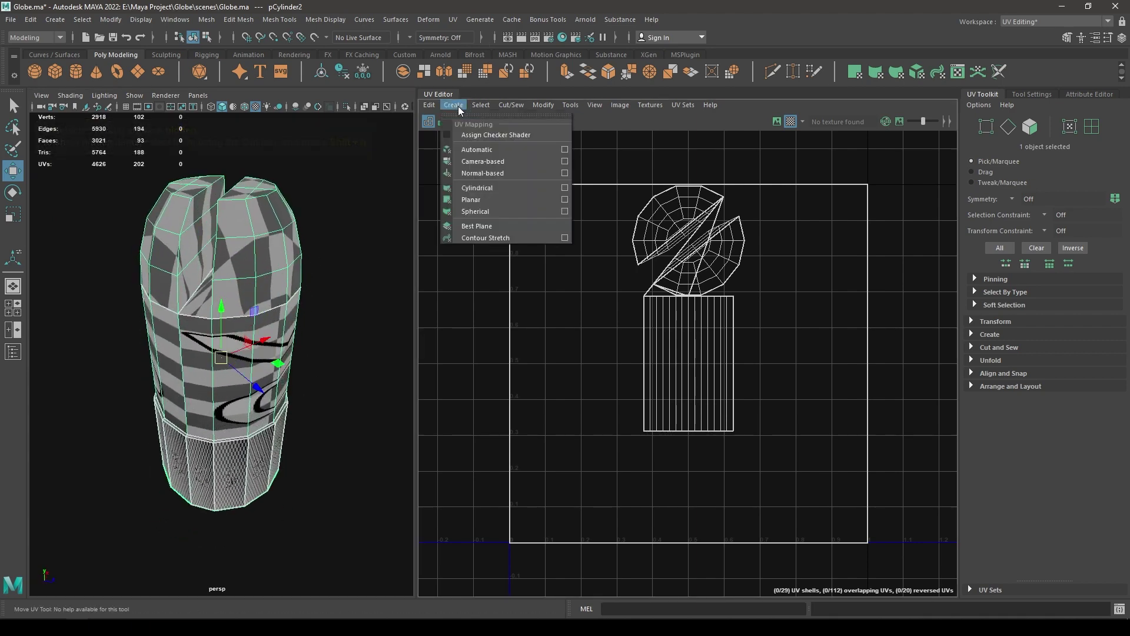
click(489, 166)
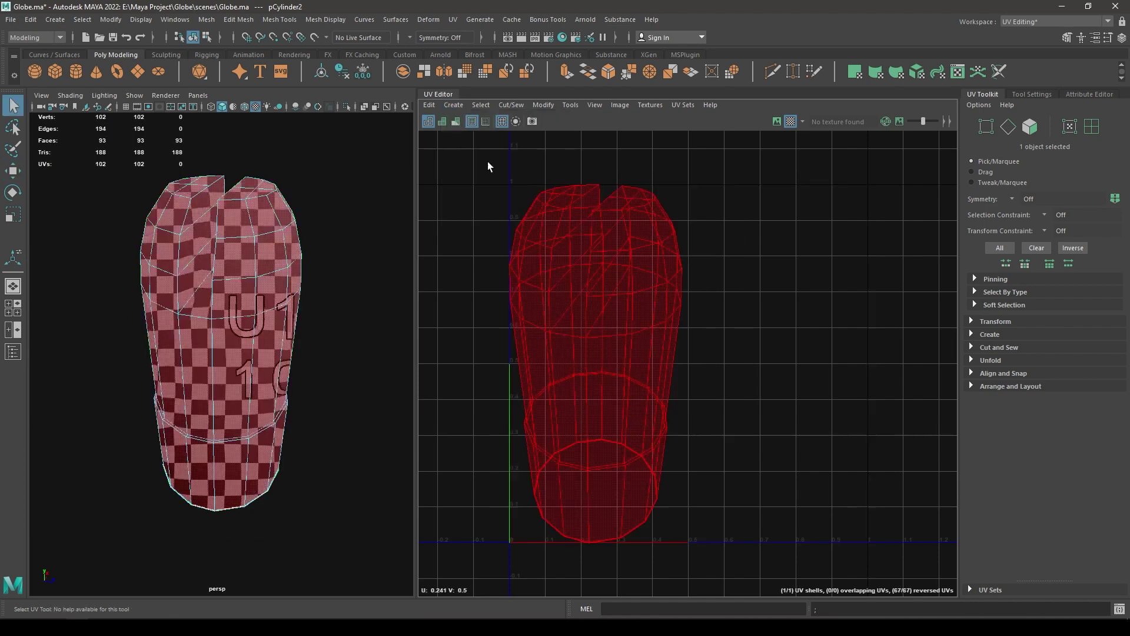
Select the edges along one side of the slot in the post's rounded top as UV seams.
right_drag(267, 252, 262, 213)
alt+drag(248, 220, 261, 254)
click(269, 325)
double_click(262, 316)
alt+drag(263, 317, 270, 325)
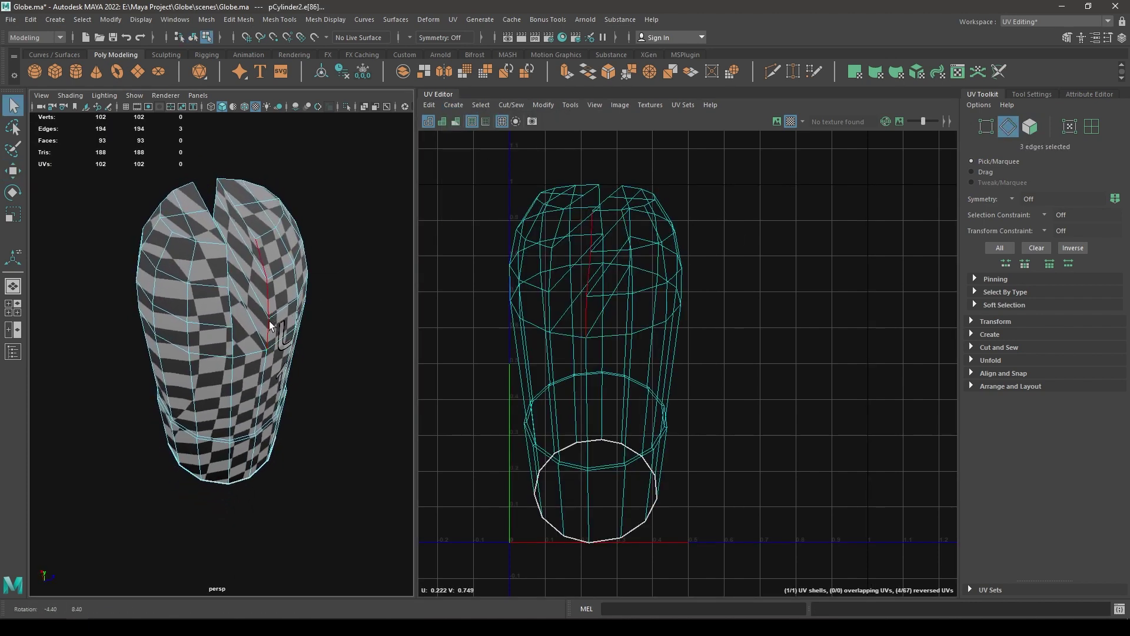
shift+double_click(264, 238)
alt+drag(234, 210, 109, 246)
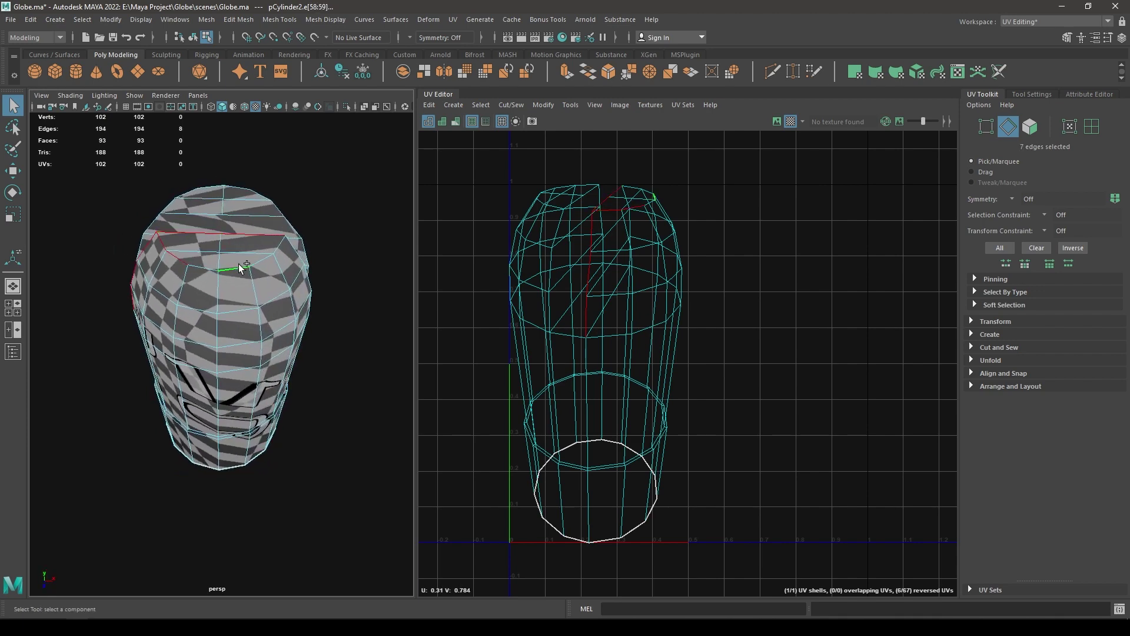
shift+double_click(239, 264)
alt+drag(282, 272, 209, 253)
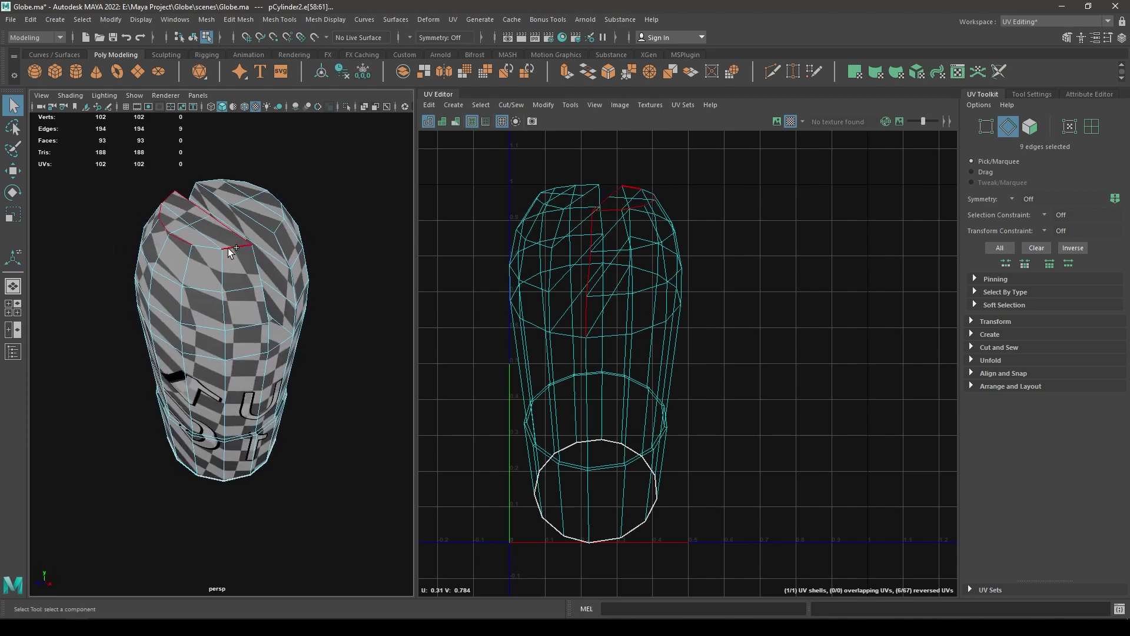
Add the slot's bottom edges and the edges along its opposite side to the seam selection.
shift+click(267, 334)
alt+drag(266, 334, 249, 320)
shift+click(217, 342)
shift+click(198, 318)
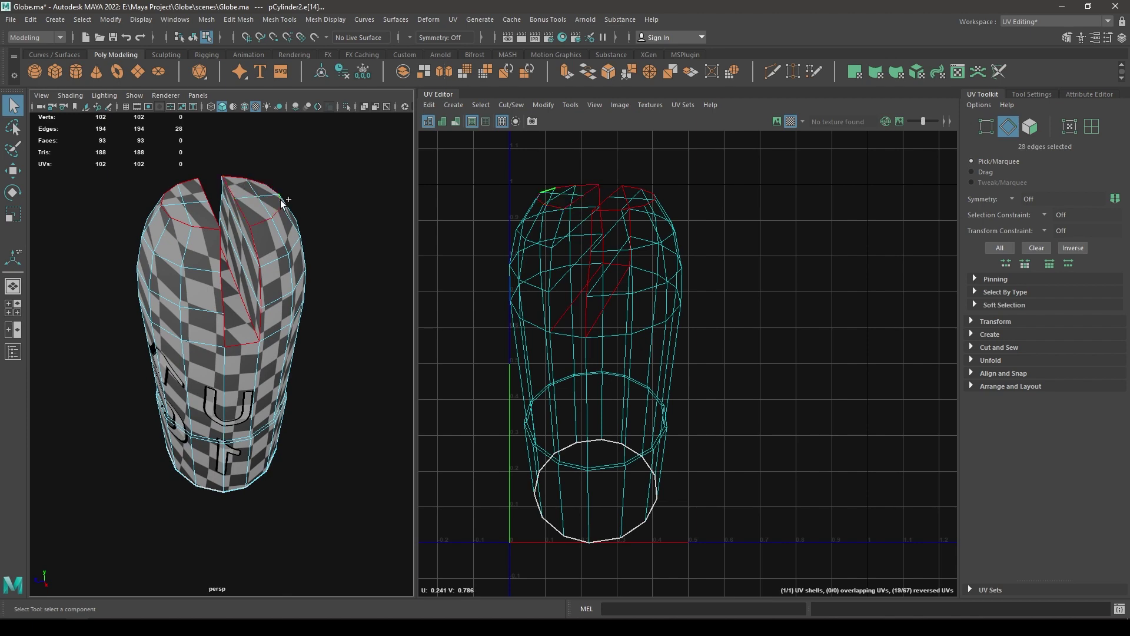
alt+drag(281, 202, 27, 273)
shift+double_click(227, 267)
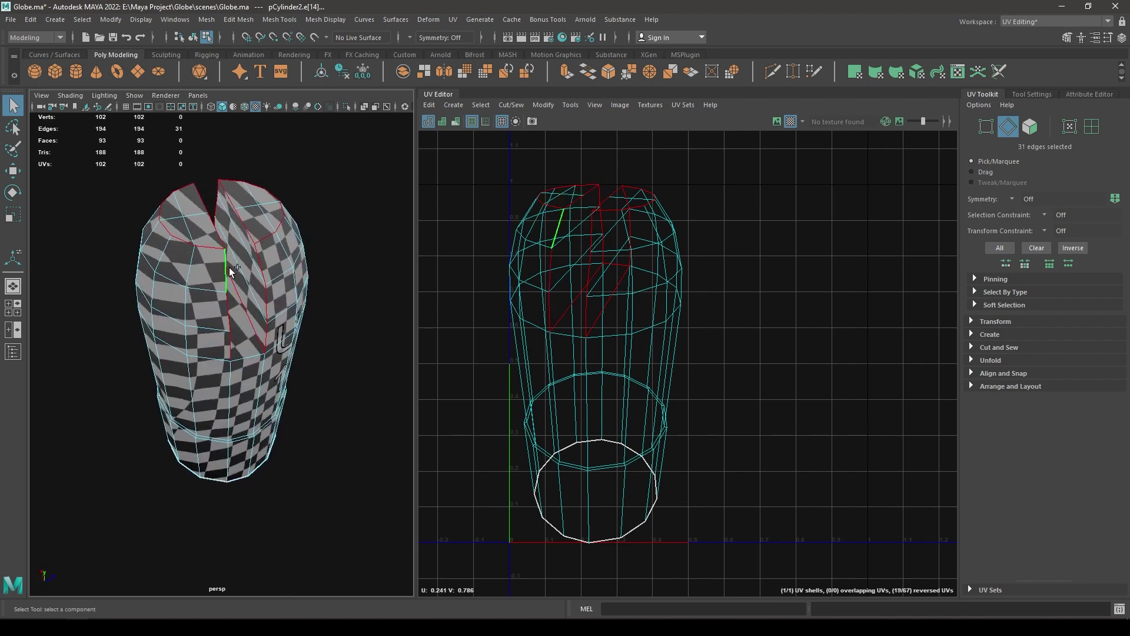
alt+drag(277, 347, 238, 353)
shift+click(229, 360)
Add the two edge loops around the small step near the post's lower end to the seam selection.
alt+drag(196, 400, 212, 468)
scroll(231, 467, up, 5)
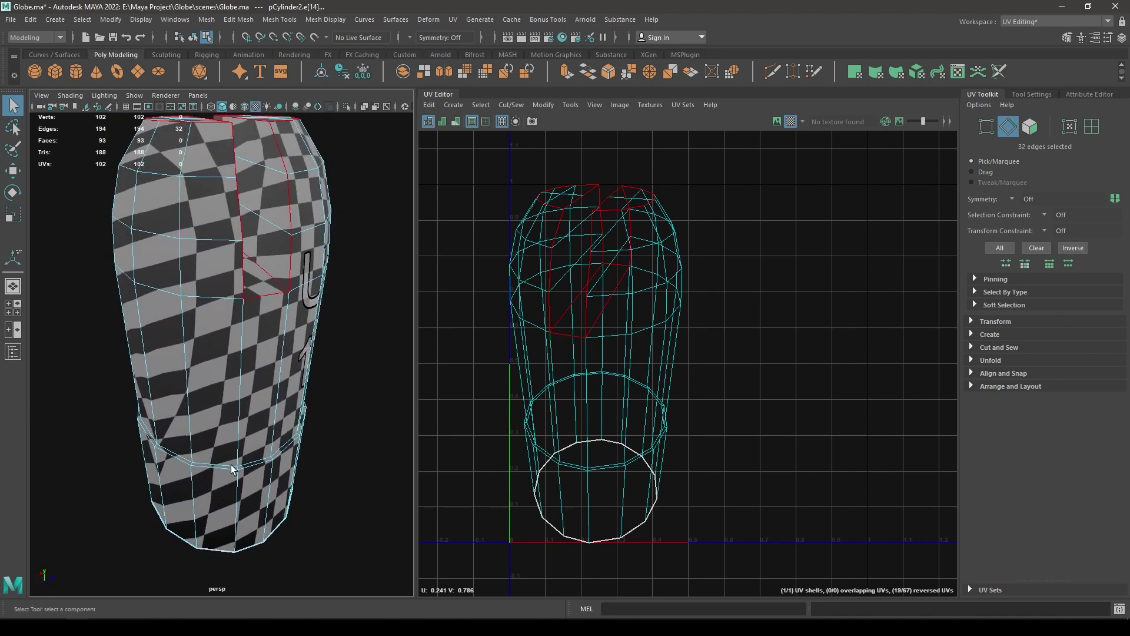
shift+double_click(227, 474)
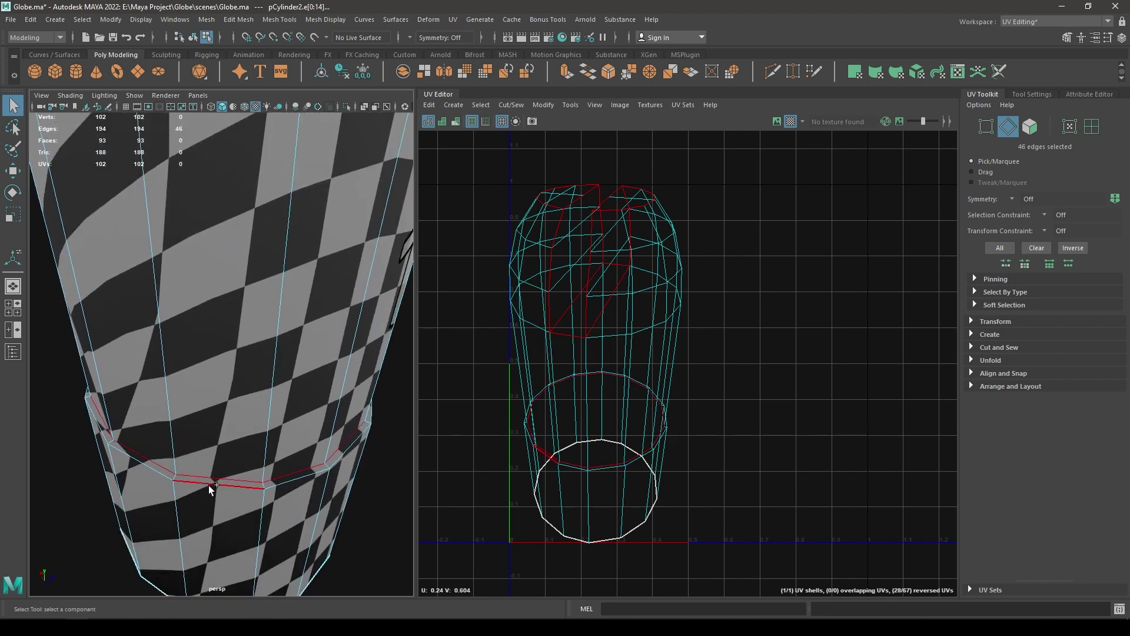
shift+double_click(209, 485)
Add lengthwise edges on the post's upper body and lower band to the seam selection.
alt+drag(228, 497, 199, 415)
alt+drag(237, 349, 250, 314)
shift+click(269, 406)
alt+drag(269, 406, 255, 488)
shift+click(254, 389)
alt+right_drag(256, 471, 271, 471)
alt+drag(271, 471, 253, 377)
Cut the post along the selected seams and unfold all its UV shells.
right_drag(695, 240, 656, 168)
key(w)
drag(470, 169, 830, 596)
shift+right_drag(797, 293, 595, 301)
Rotate the post's main body shell so its rounded lobes point up, and orient it straight.
key(f)
click(695, 381)
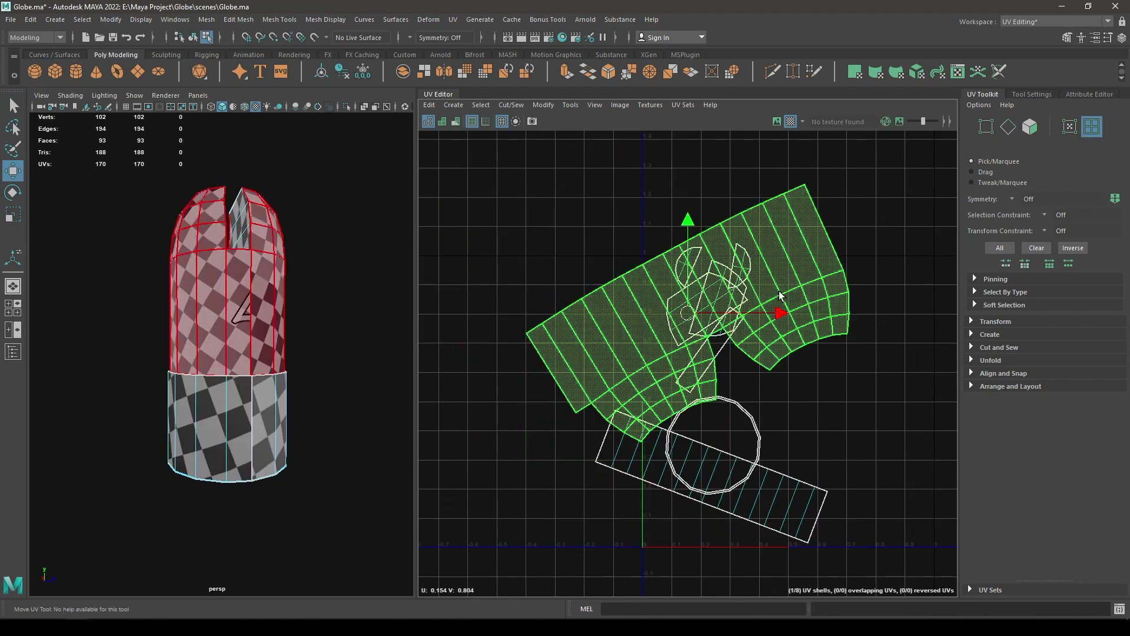
key(e)
drag(695, 380, 851, 93)
key(w)
shift+right_drag(834, 246, 823, 422)
Orient the post's lower band shell horizontally and the narrow slot floor shell vertically.
click(777, 506)
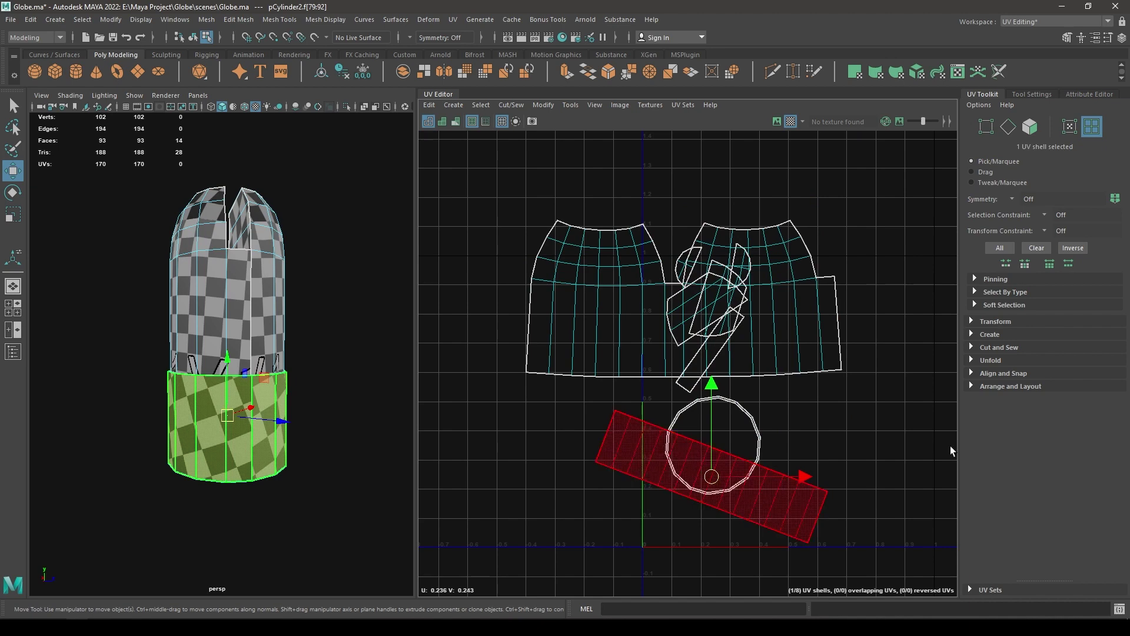
key(f)
key(g)
scroll(802, 455, down, 2)
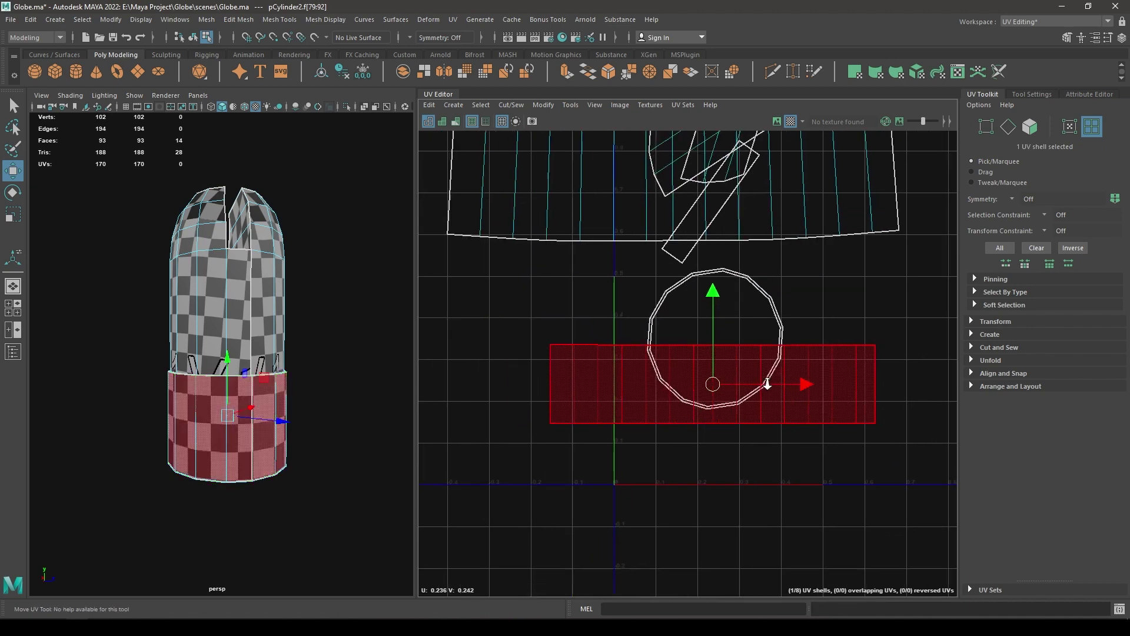
alt+middle_drag(767, 383, 798, 458)
click(712, 324)
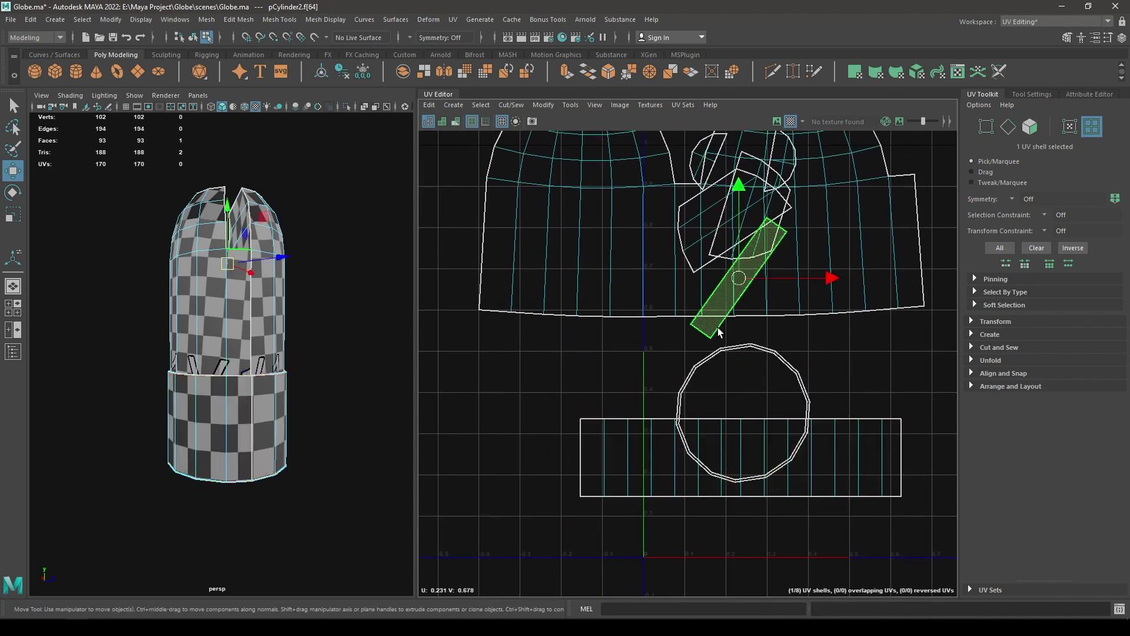
key(g)
Orient the narrow slot floor shell upright, then select all the post's UV shells and lay them out.
right_drag(757, 311, 704, 293)
drag(479, 164, 796, 414)
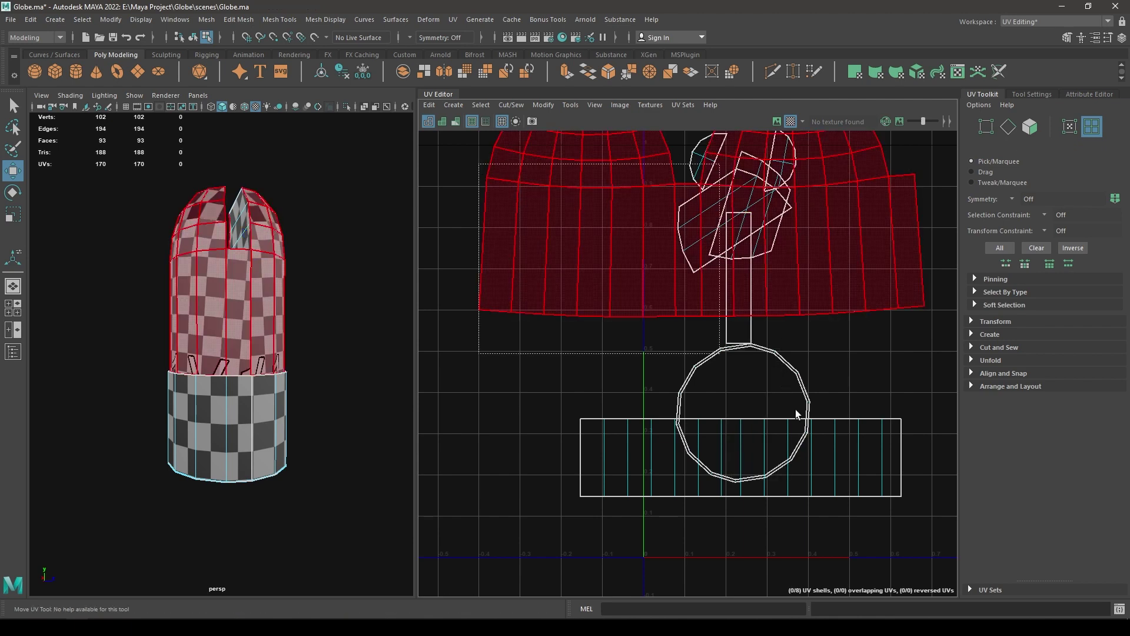
drag(796, 410, 854, 501)
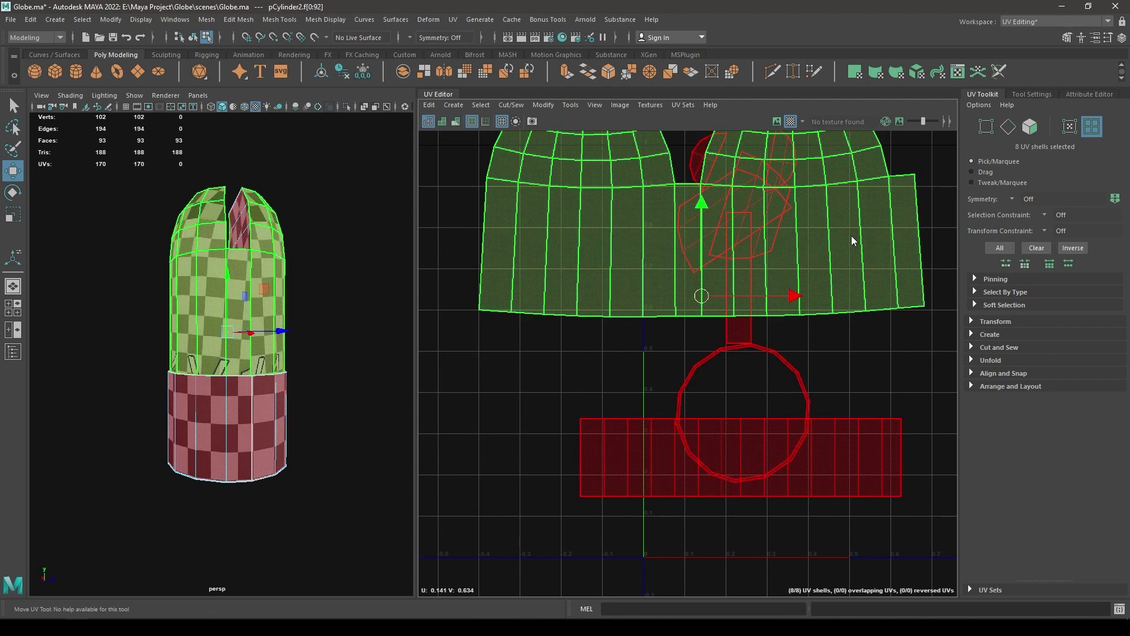
shift+right_drag(853, 239, 644, 226)
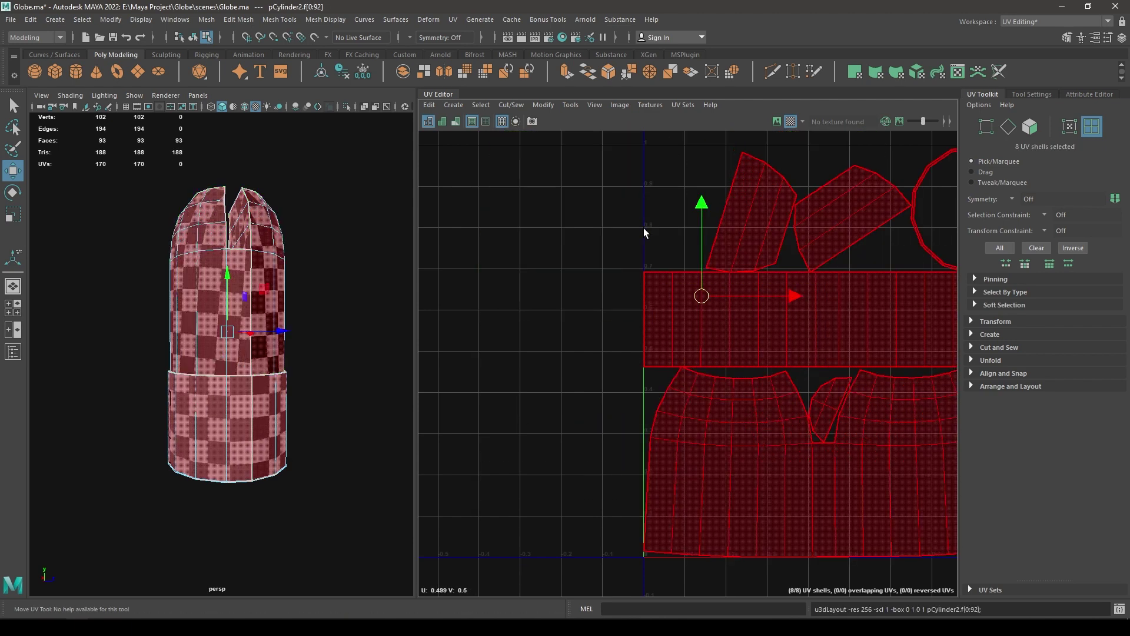
Rotate the post's two slot wall shells so their narrow ends point up, and orient them straight.
click(606, 250)
key(e)
drag(616, 320, 704, 189)
click(714, 230)
drag(753, 313, 715, 330)
shift+right_drag(707, 229, 688, 399)
click(583, 253)
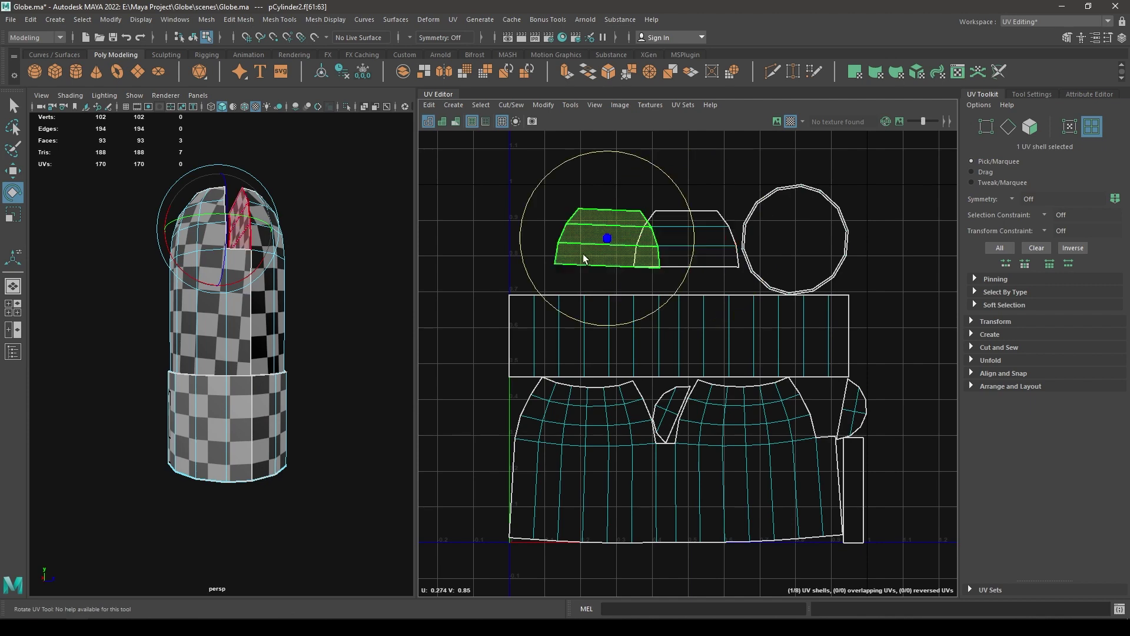
Rotate the two small domed shells so their rounded sides point up, and orient them straight.
click(669, 413)
drag(723, 472, 658, 478)
click(851, 412)
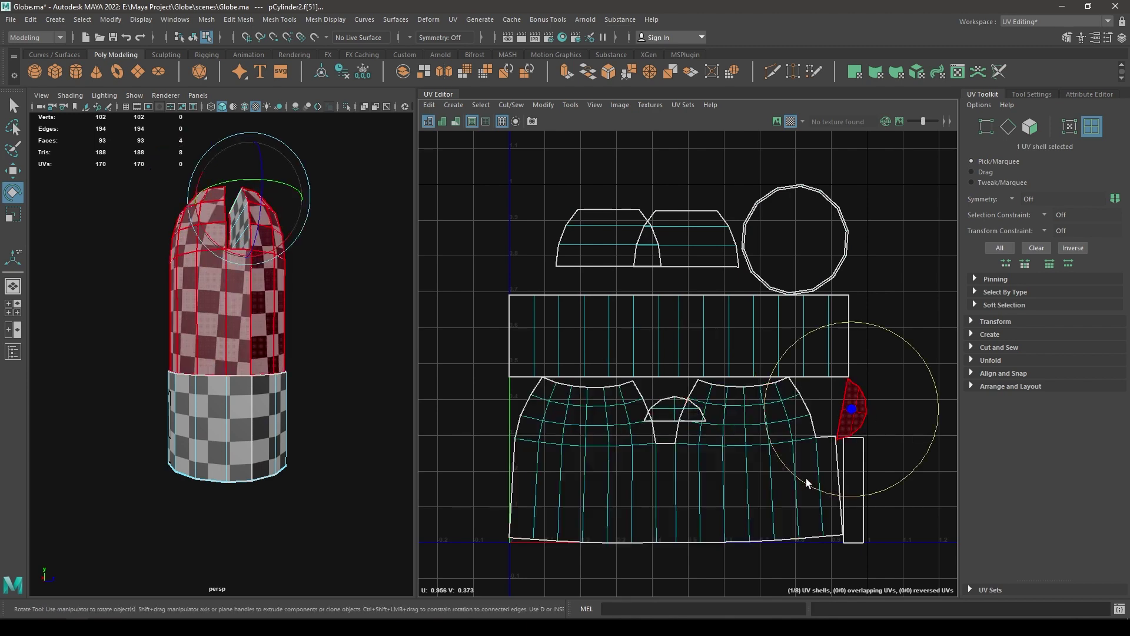
drag(807, 478, 942, 454)
Lay out all eight of the post's UV shells again and save the scene.
click(737, 496)
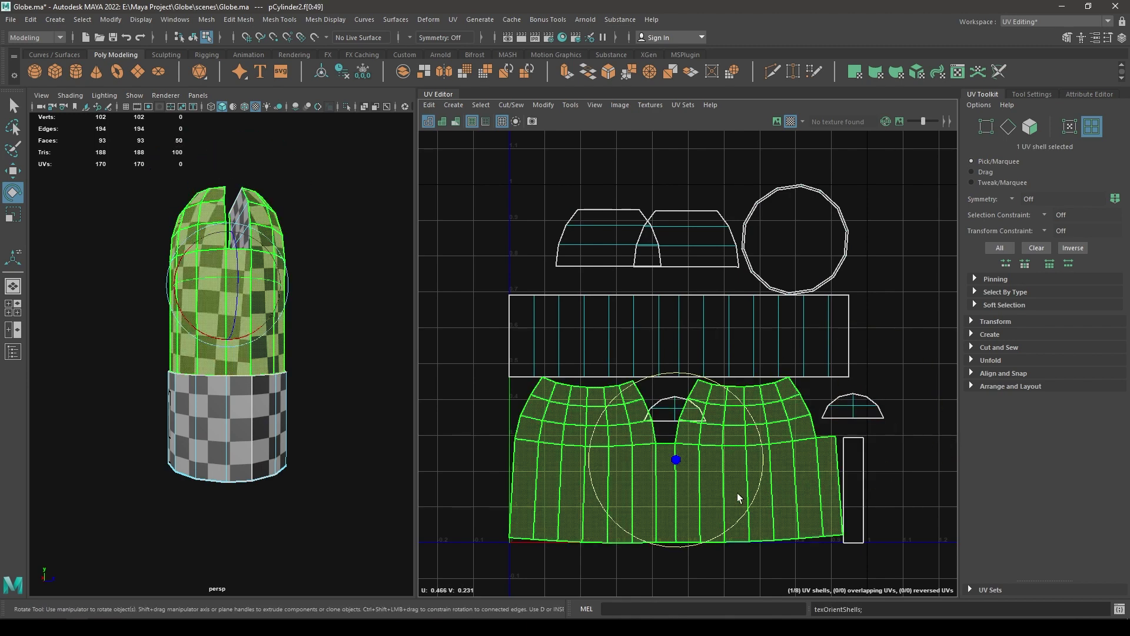
drag(880, 171, 579, 468)
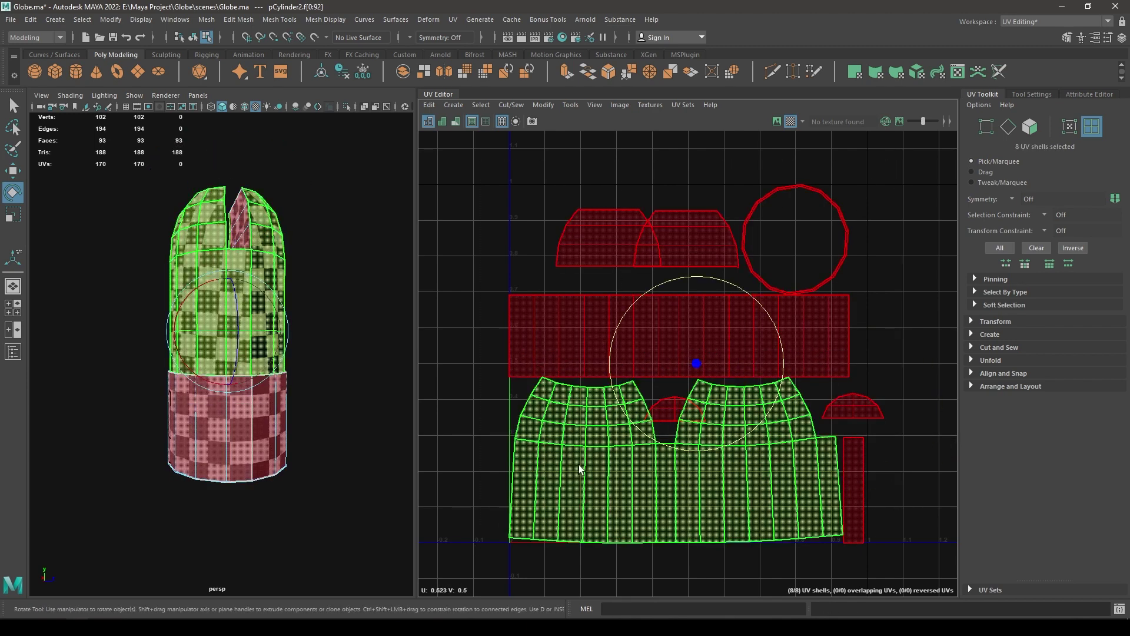
shift+right_drag(749, 332, 575, 372)
click(637, 382)
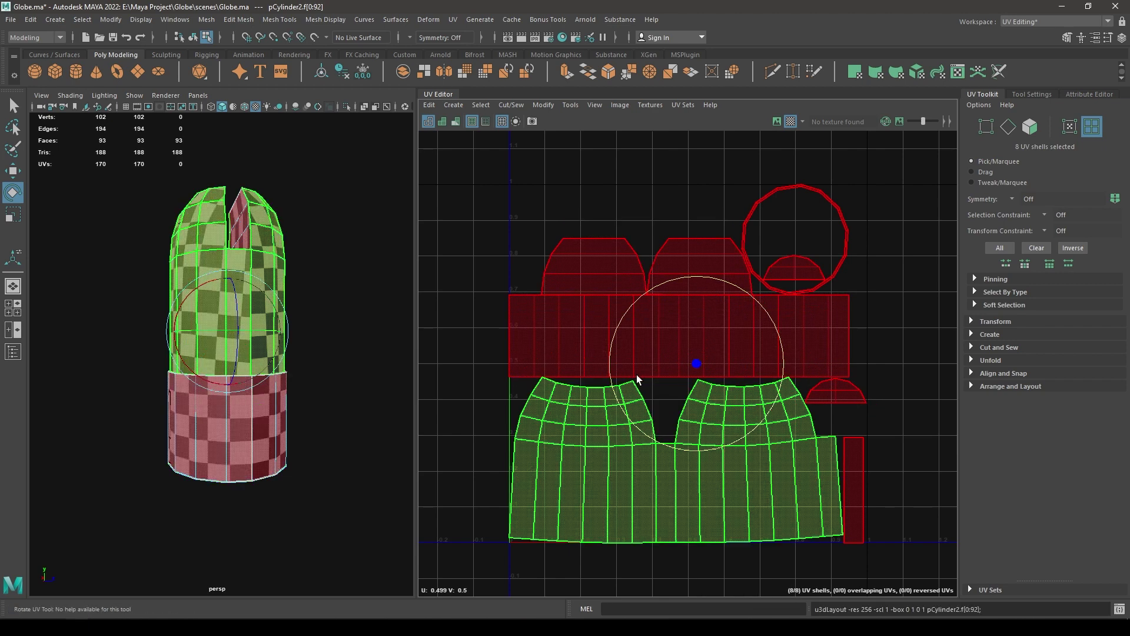
key(ctrl+s)
Return the post to object mode, deselect it and show the hidden globe parts again.
right_drag(316, 299, 356, 284)
click(388, 253)
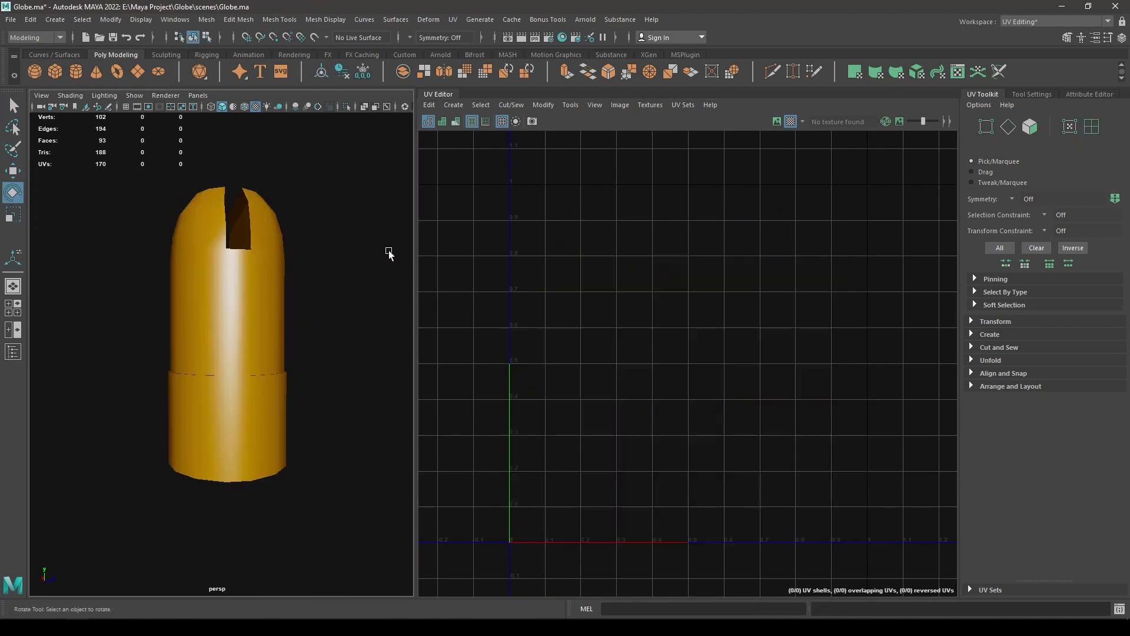
key(ctrl+shift+h)
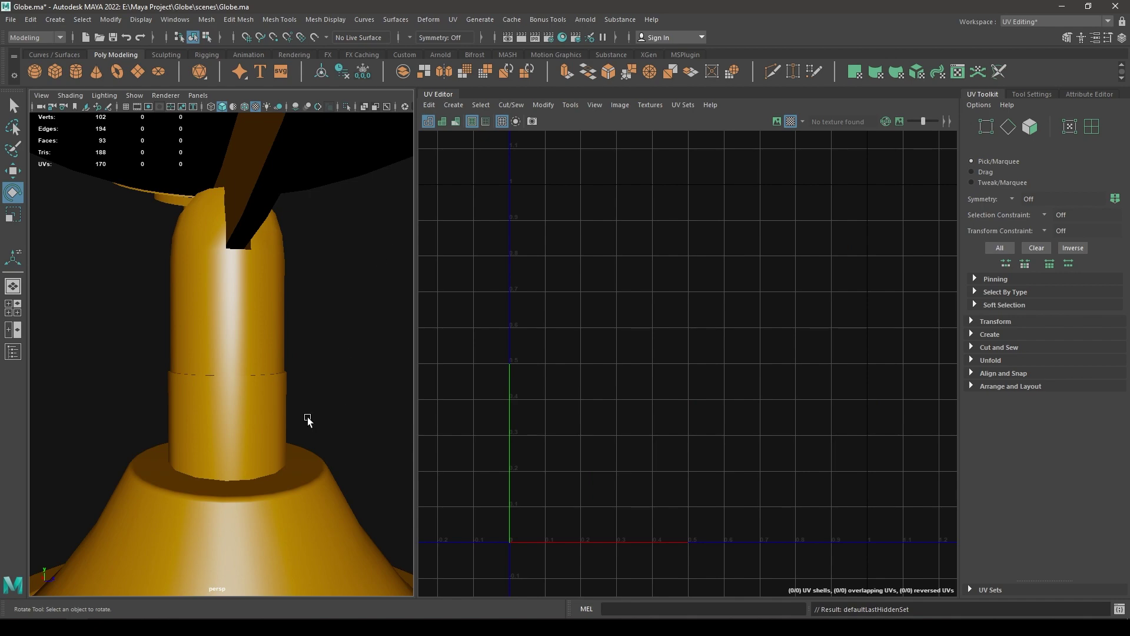
Select the cone-shaped base of the globe stand and hide all other objects.
alt+drag(307, 419, 274, 387)
scroll(274, 388, down, 3)
alt+middle_drag(261, 438, 251, 380)
click(251, 381)
alt+drag(251, 382, 322, 459)
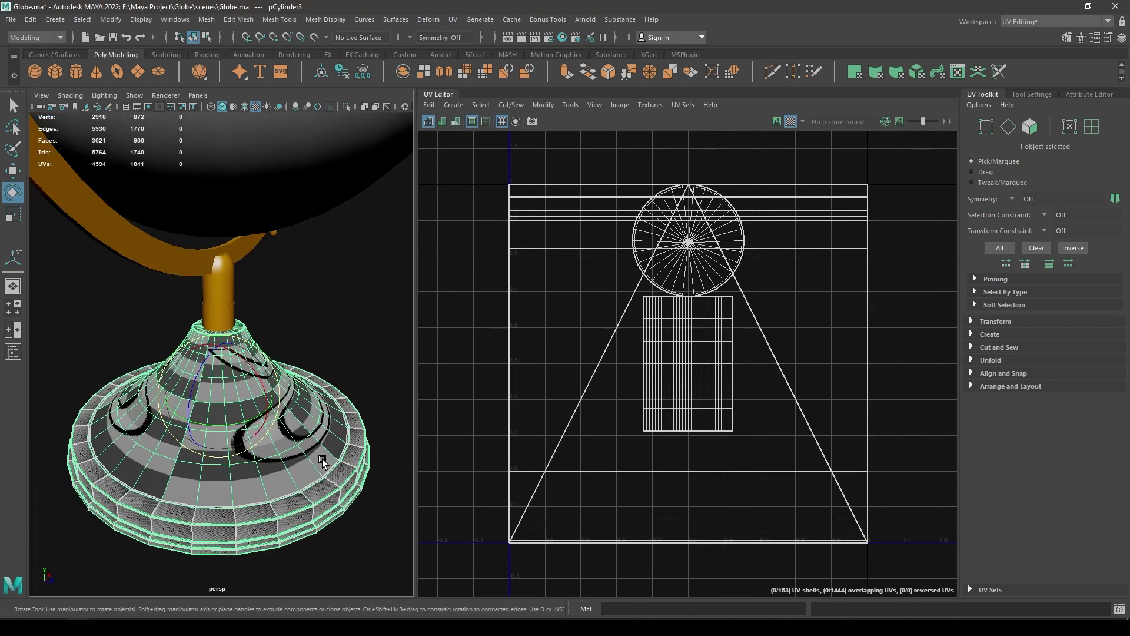
key(w)
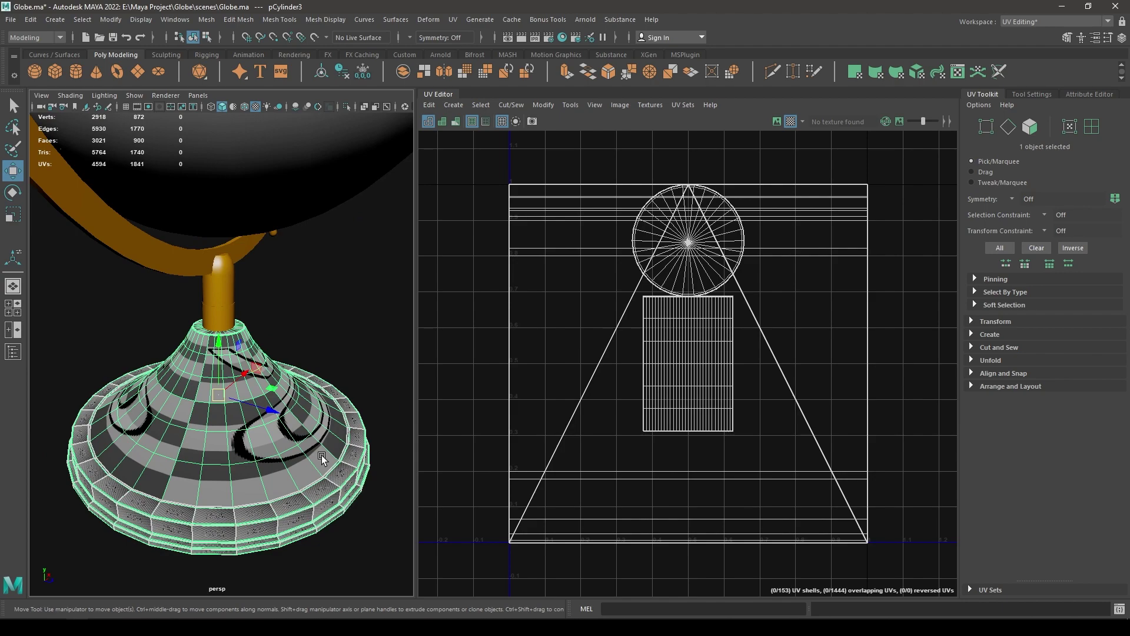
key(alt+h)
Apply a camera-based UV projection to the base.
alt+right_drag(240, 283, 303, 383)
alt+drag(276, 424, 273, 386)
alt+right_drag(265, 383, 288, 393)
alt+middle_drag(287, 326, 287, 378)
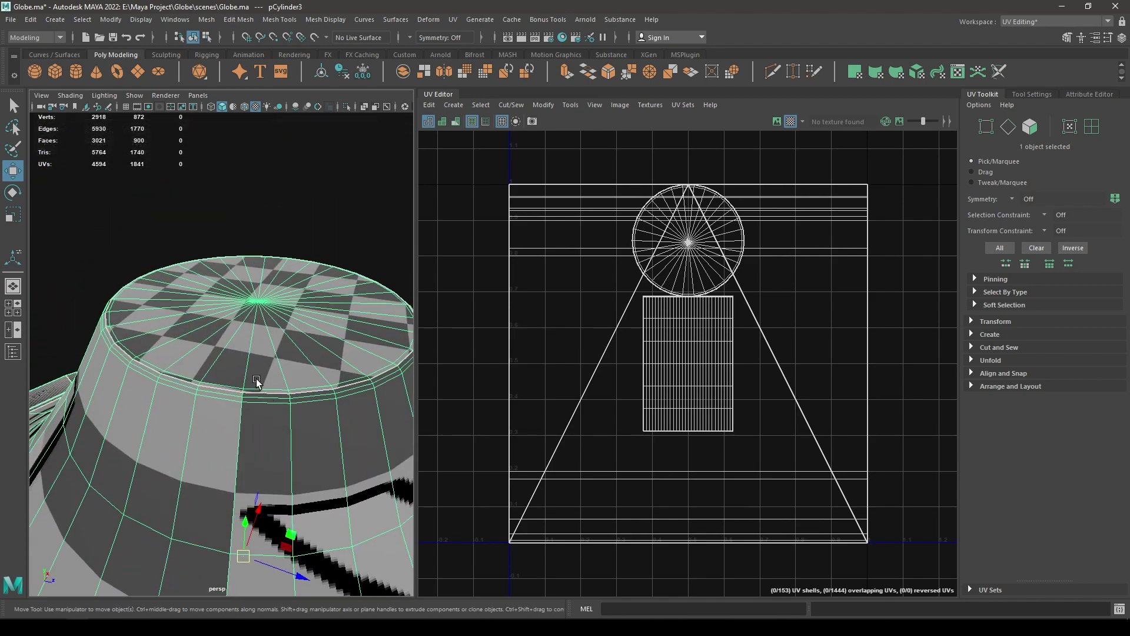
scroll(154, 393, up, 4)
scroll(161, 408, down, 3)
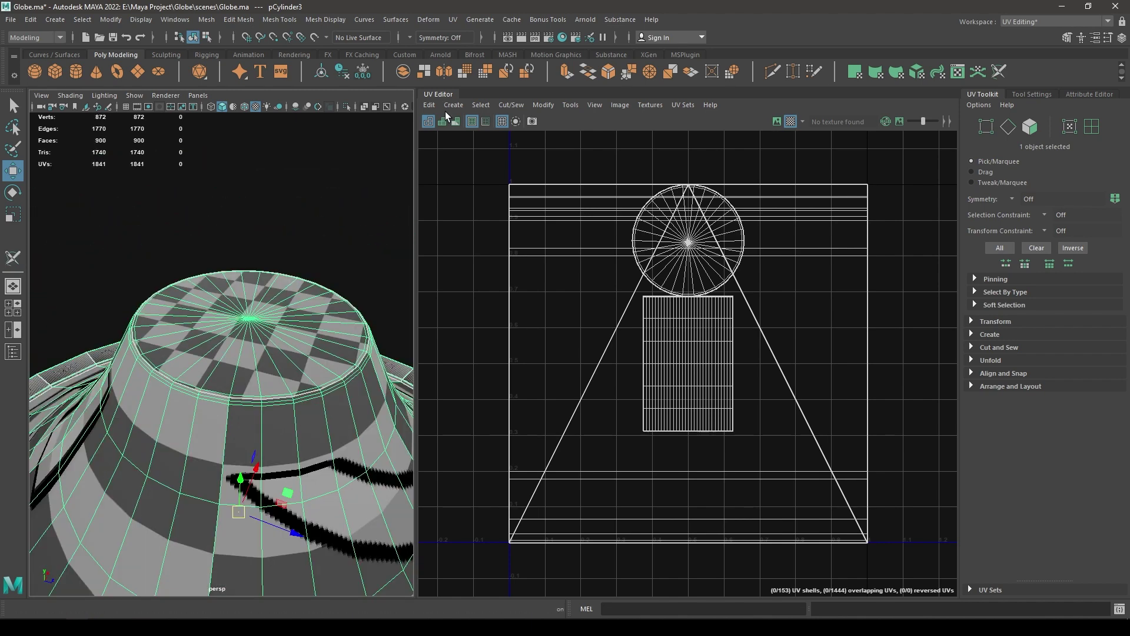
click(453, 106)
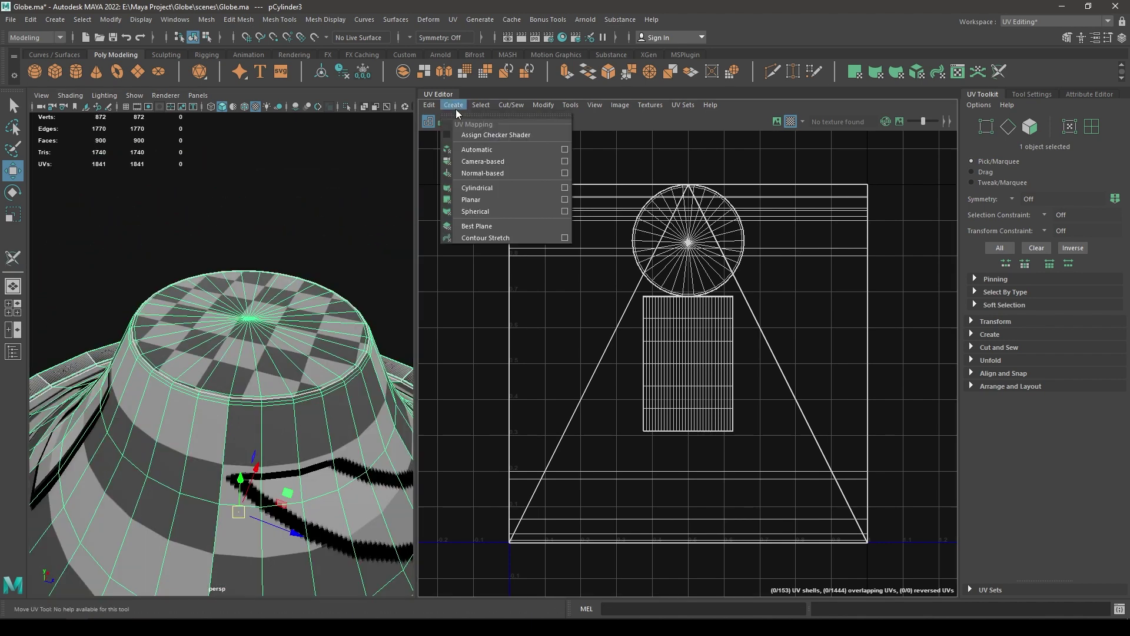
click(500, 161)
Select the edge loop around the base's top cap and a lengthwise edge line down its side as seams.
right_drag(252, 347, 249, 258)
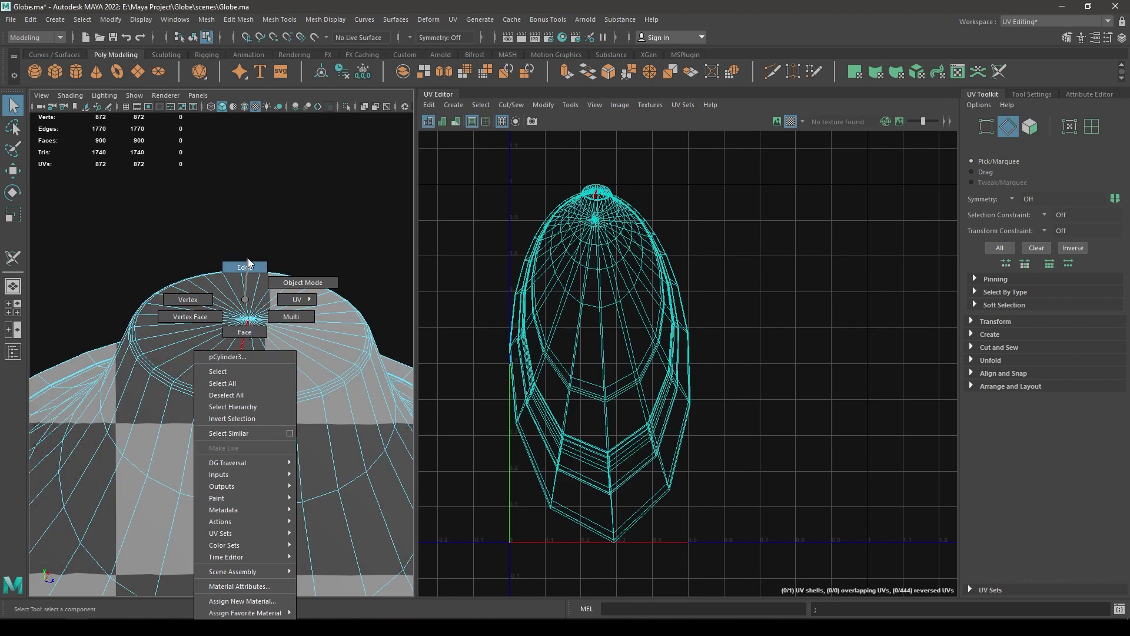
double_click(244, 396)
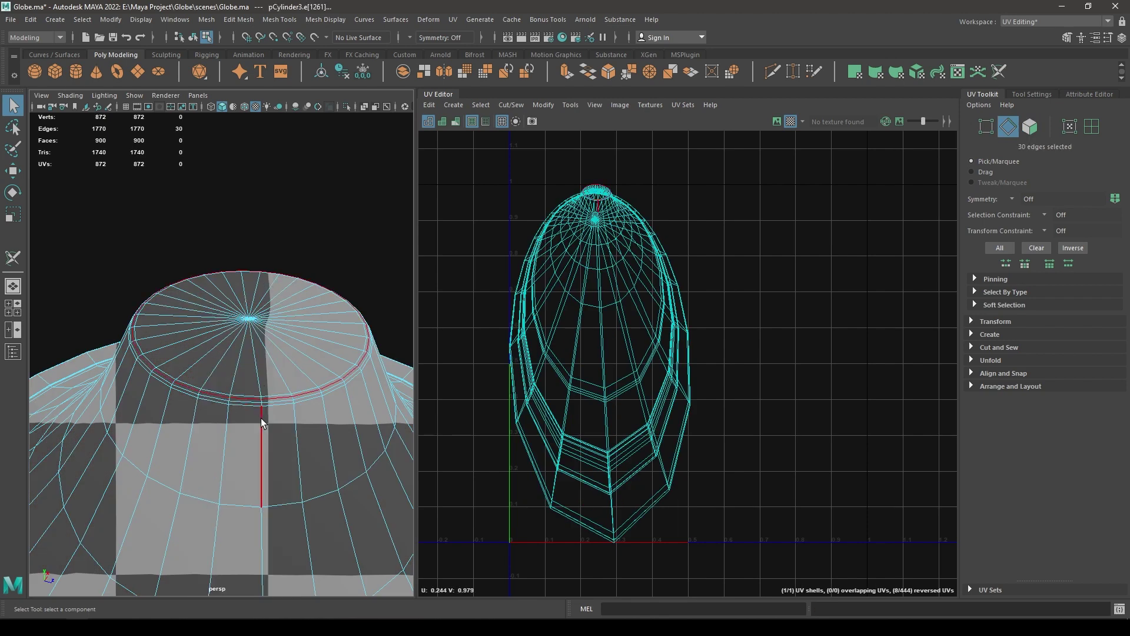
key(w)
alt+drag(263, 415, 97, 306)
alt+right_drag(292, 294, 305, 307)
alt+middle_drag(306, 308, 282, 347)
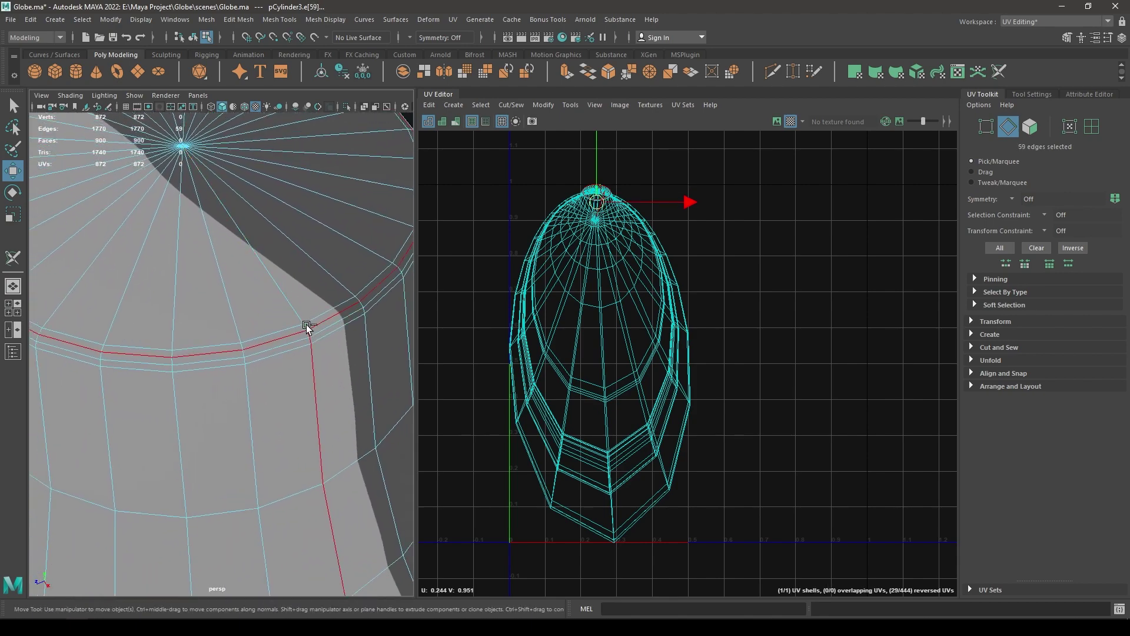
scroll(316, 375, down, 3)
scroll(292, 373, up, 3)
scroll(267, 306, down, 5)
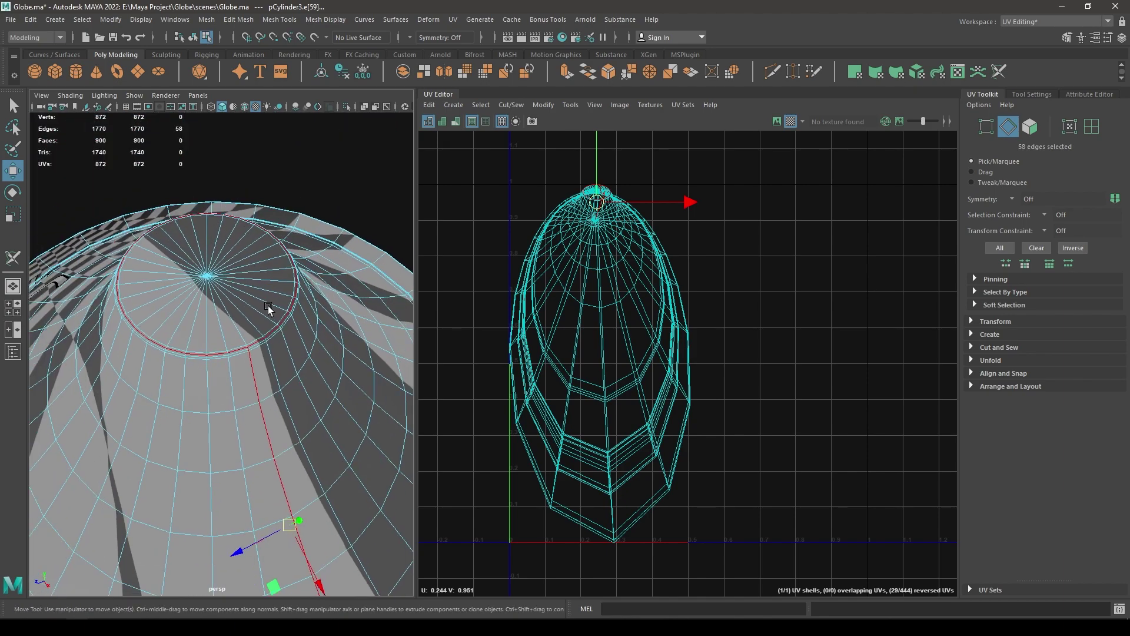
Add the edge loops around the base's upper rim and the steps of its outer band to the seam selection.
alt+drag(267, 305, 344, 353)
alt+middle_drag(345, 354, 328, 314)
alt+drag(327, 314, 314, 413)
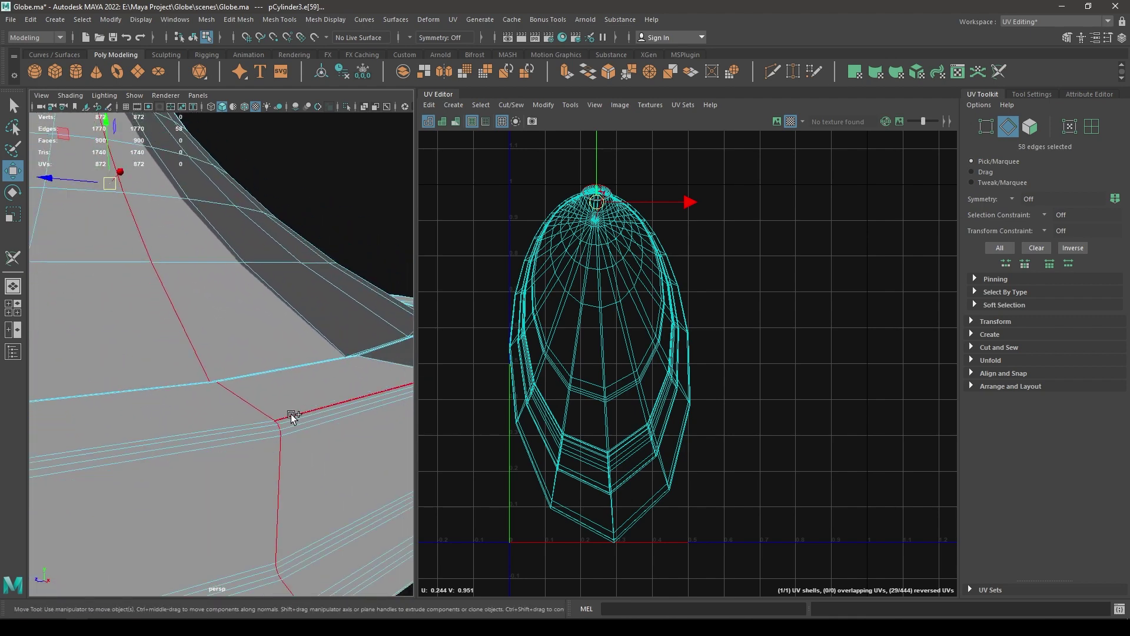
shift+double_click(291, 418)
mouse_move(298, 449)
alt+middle_down()
mouse_move(317, 388)
mouse_move(314, 461)
alt+middle_up()
alt+right_drag(315, 462, 306, 534)
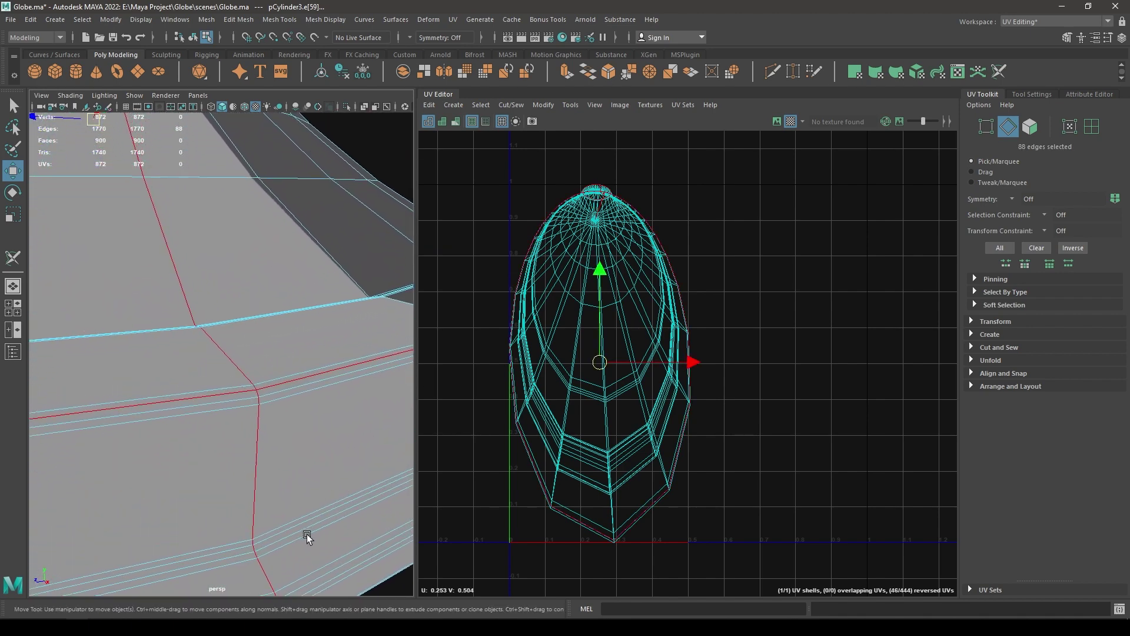
shift+double_click(268, 540)
alt+middle_drag(343, 570, 330, 404)
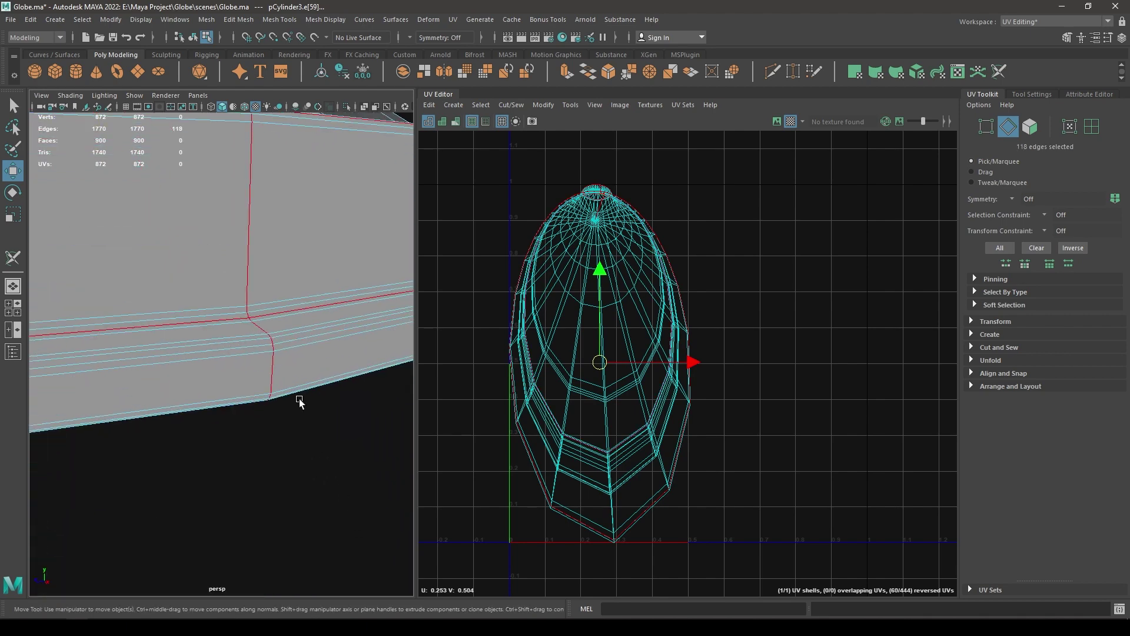
shift+double_click(296, 339)
Add the edge loop around the base's underside and remove the underside's spoke edge from the seam selection.
alt+right_drag(277, 390, 272, 342)
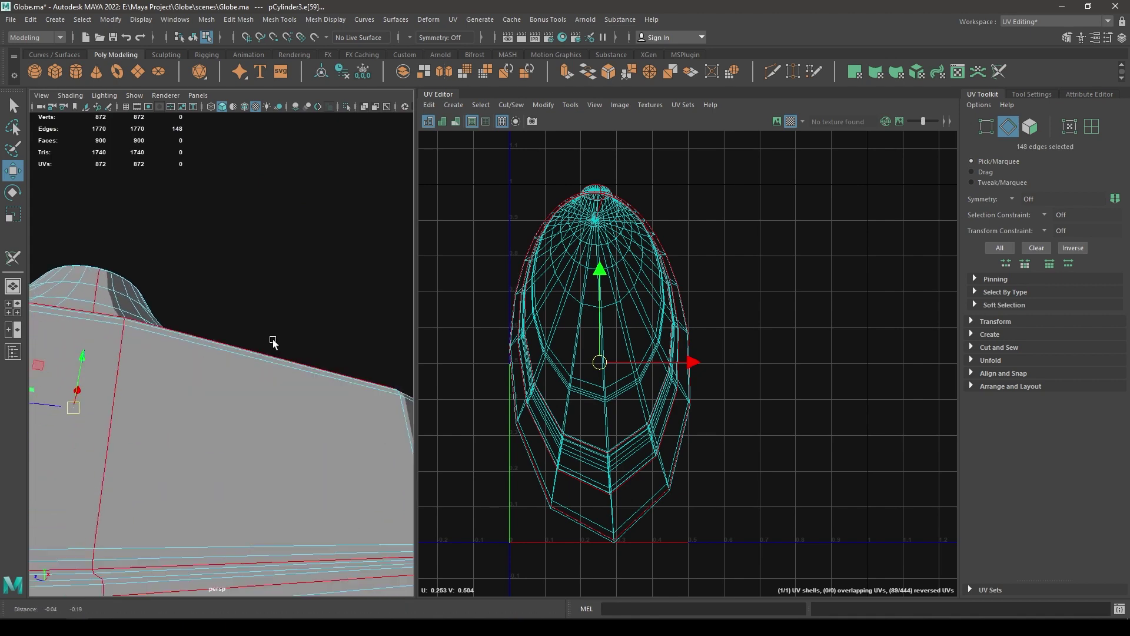
alt+middle_drag(273, 342, 280, 318)
alt+right_drag(299, 241, 258, 233)
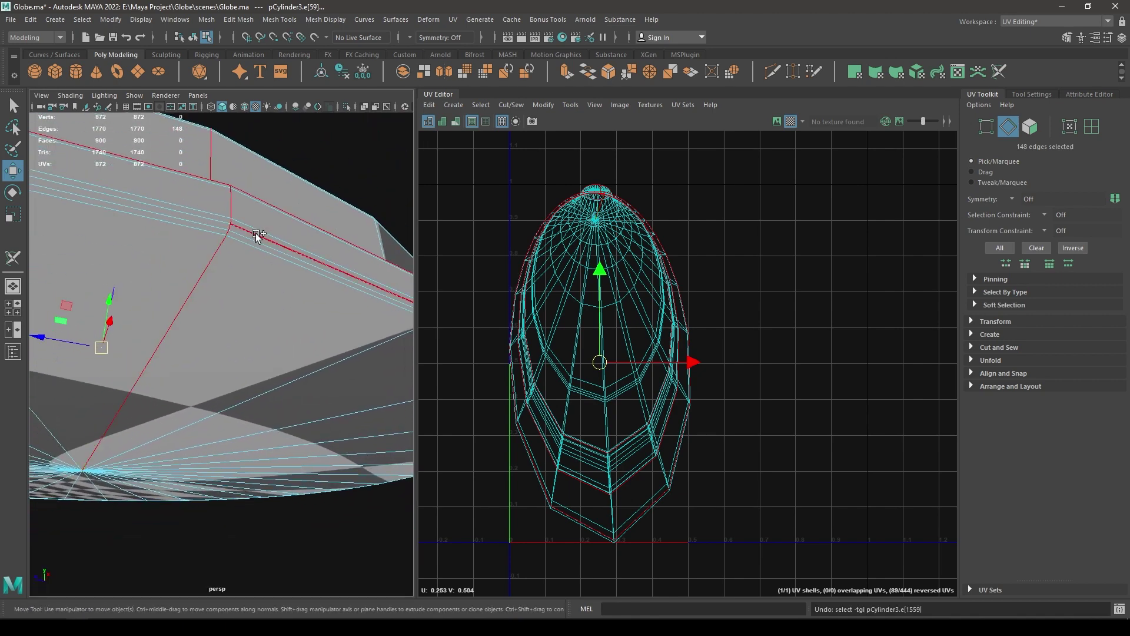
shift+double_click(256, 233)
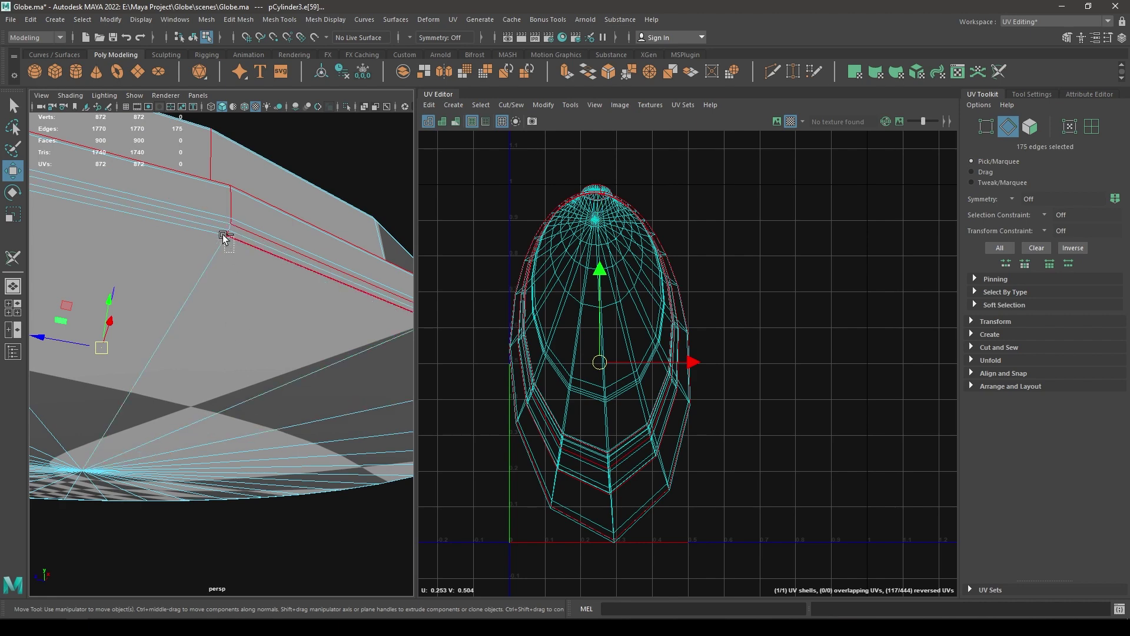
alt+right_drag(244, 317, 229, 253)
alt+drag(229, 252, 236, 343)
Cut the base along the selected seams and unfold all its UV shells.
right_click(719, 186)
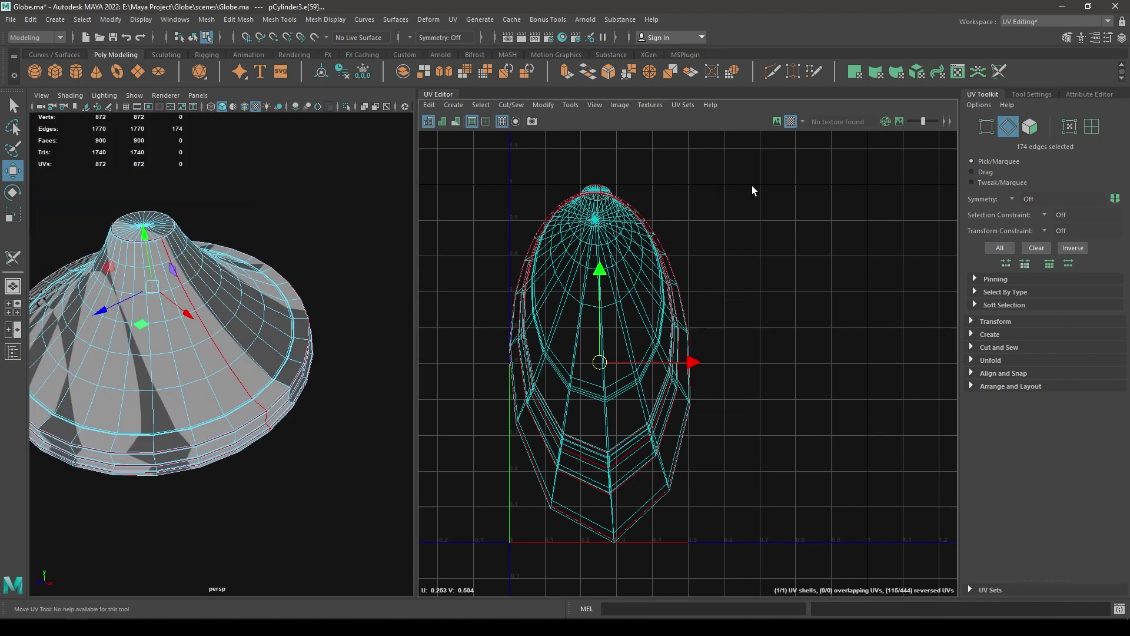
shift+right_click(821, 186)
shift+right_drag(821, 186, 757, 201)
right_drag(757, 201, 743, 190)
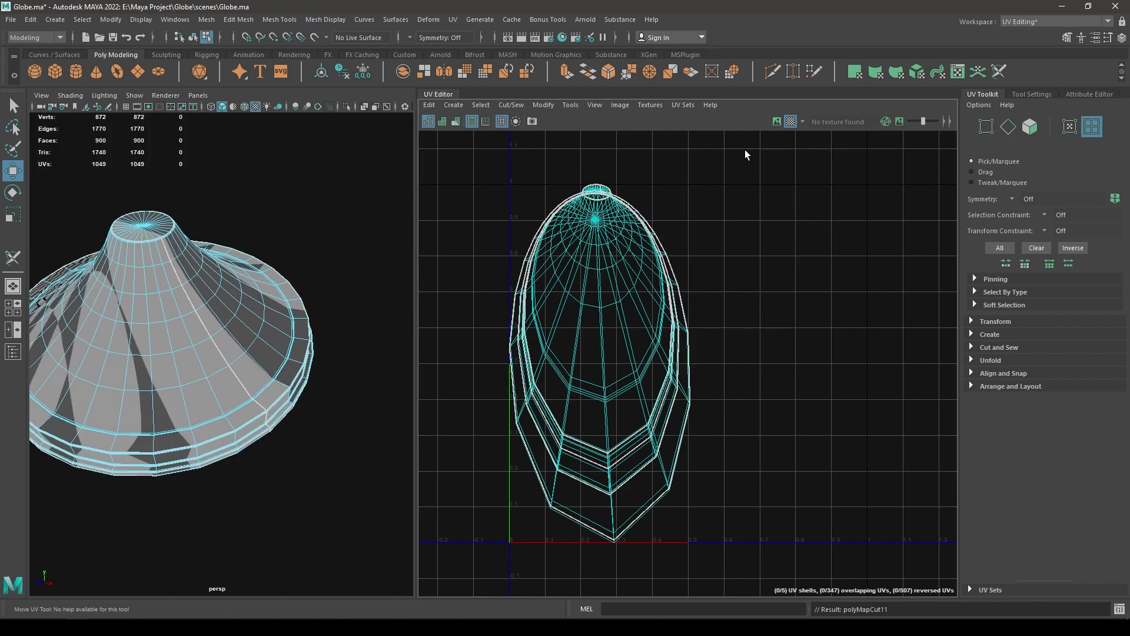
drag(419, 597, 412, 601)
shift+right_drag(863, 241, 618, 246)
key(f)
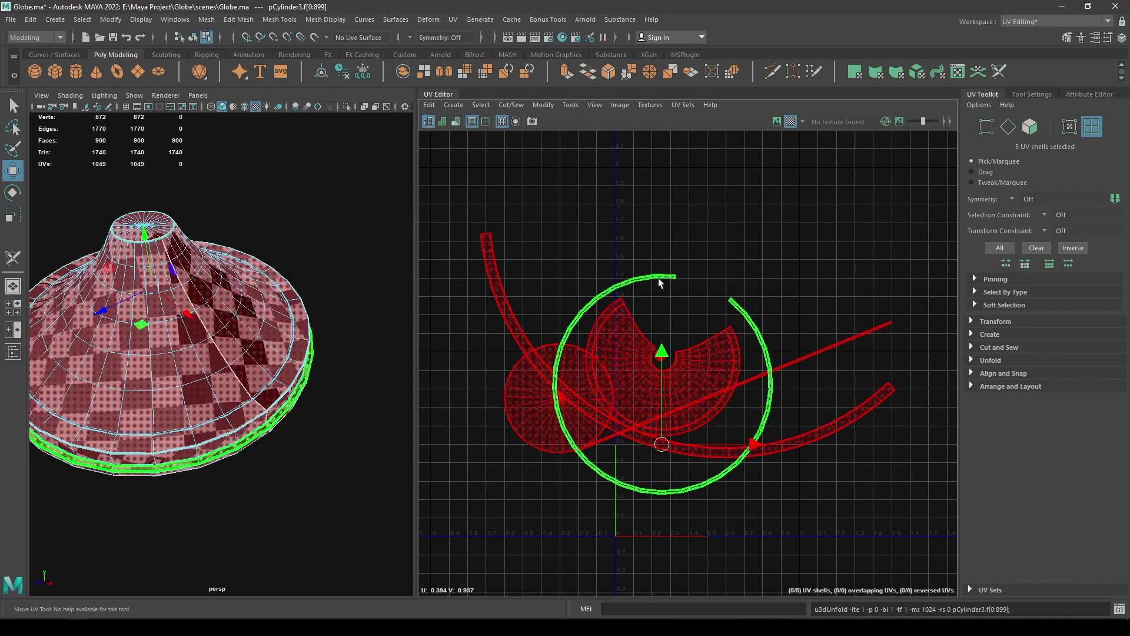
Examine the base's unfolded shells and select the long curved band shell of the outer rim.
click(713, 249)
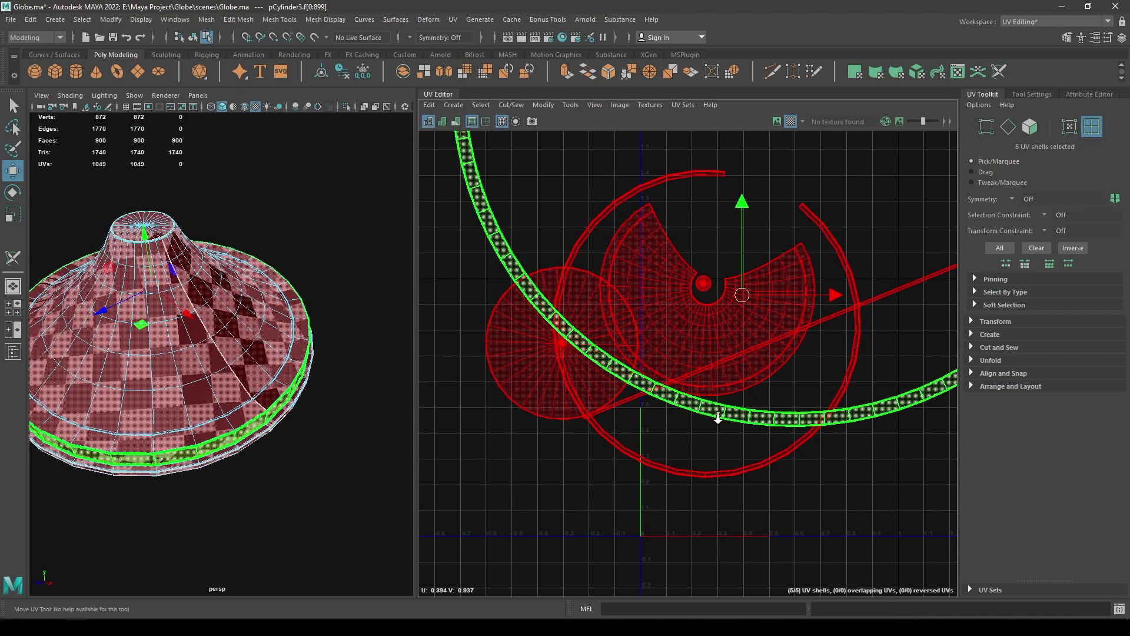
scroll(716, 416, down, 1)
alt+middle_drag(711, 412, 732, 421)
scroll(732, 422, down, 1)
drag(552, 311, 552, 312)
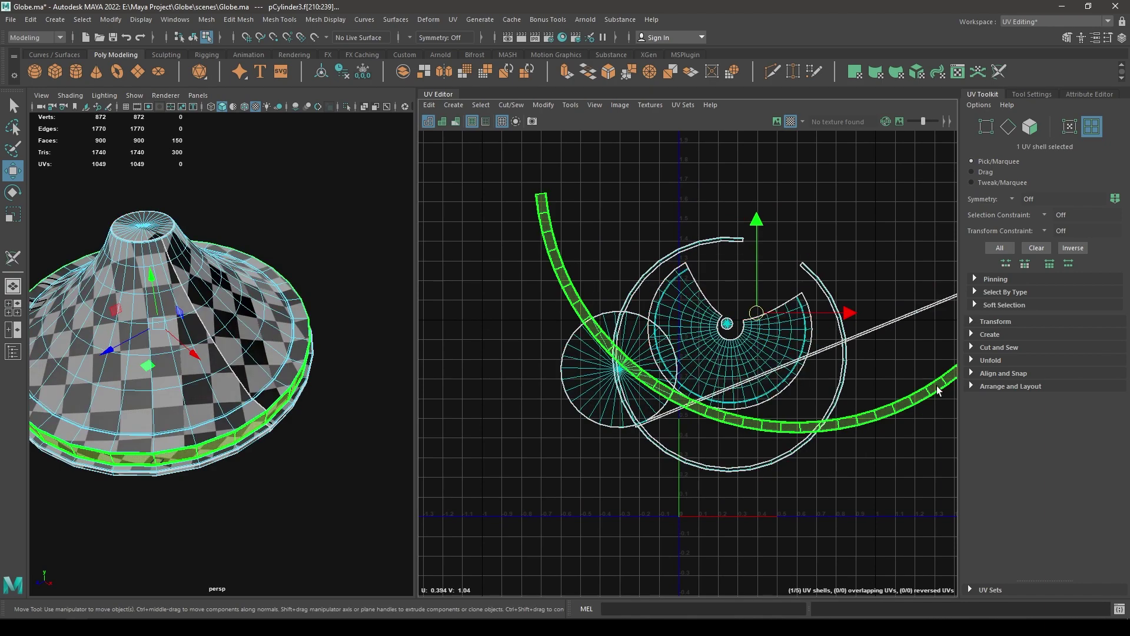
alt+middle_drag(876, 431, 857, 396)
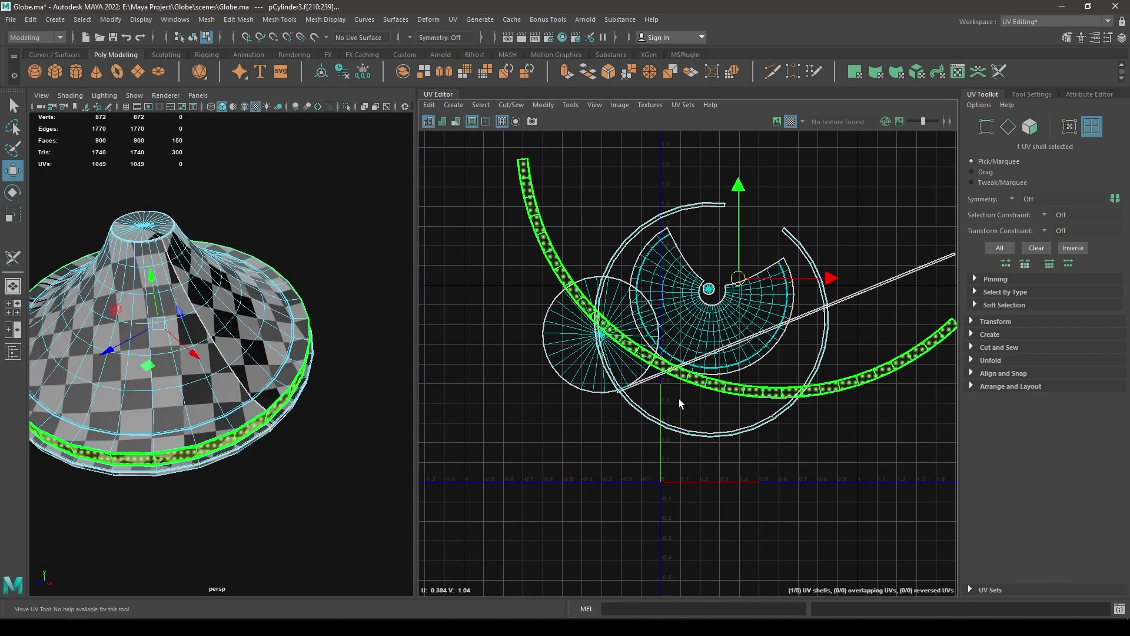
Return the base to object mode, select the whole object and unitize its UVs.
right_drag(156, 363, 197, 323)
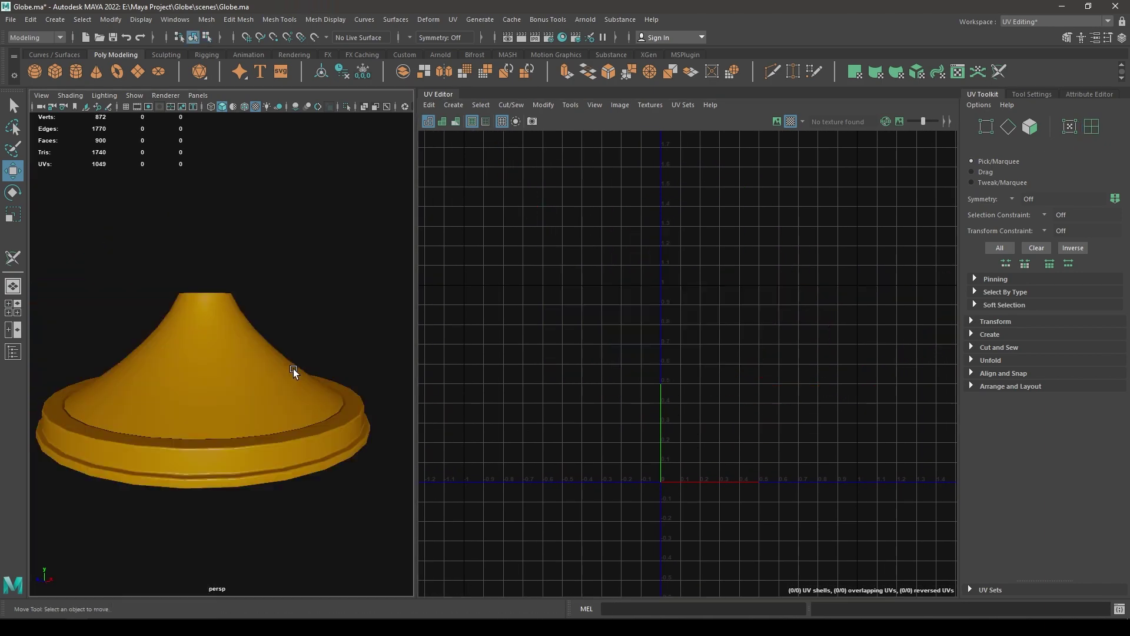
alt+drag(295, 373, 244, 409)
click(244, 409)
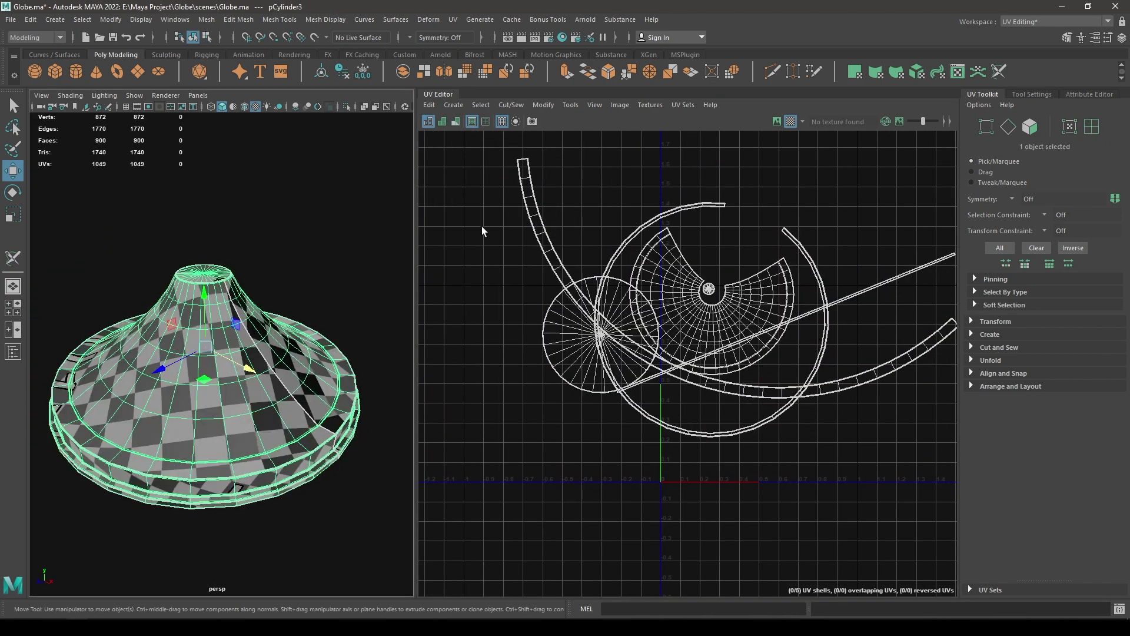
click(551, 107)
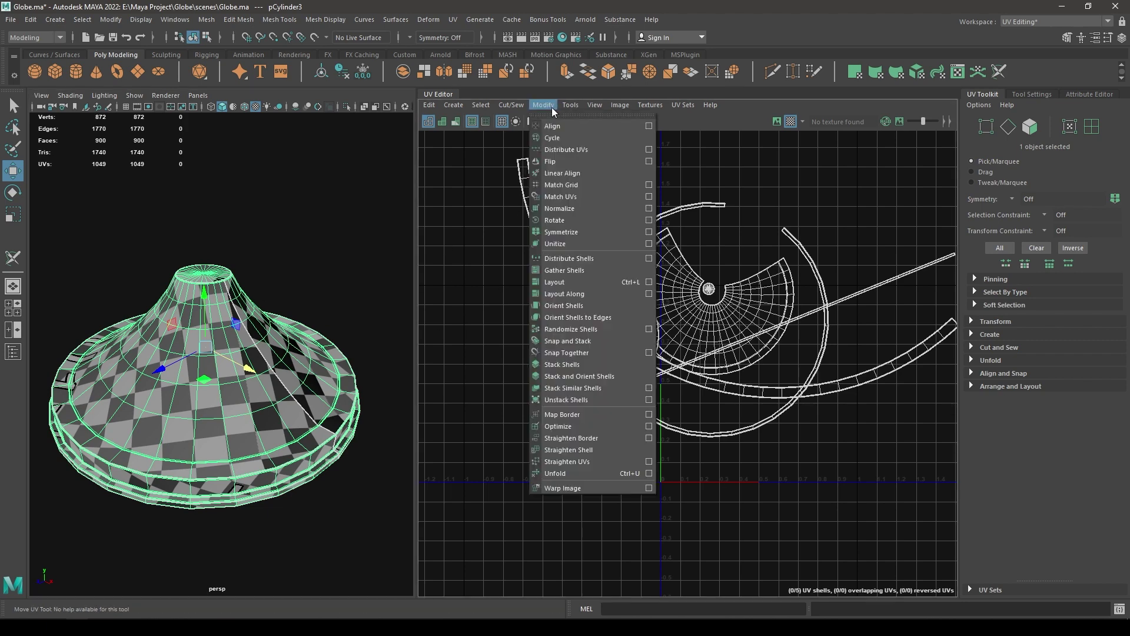
click(577, 246)
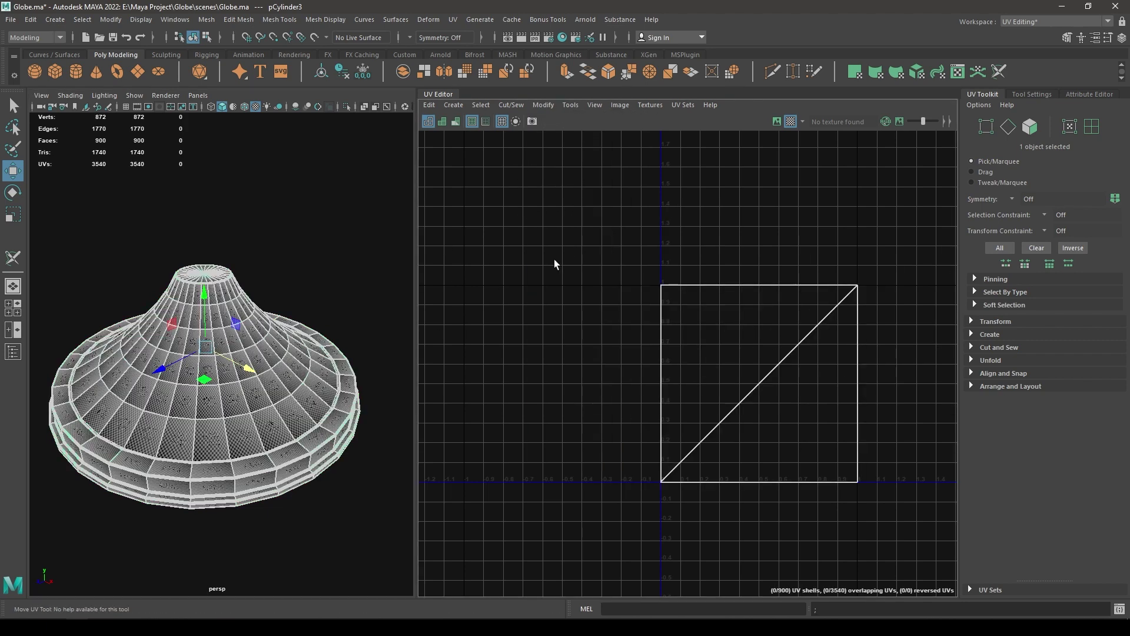
Switch the base to edge selection and select the edge loop around the bevel of its top cap.
alt+drag(187, 332, 211, 345)
right_drag(234, 309, 217, 223)
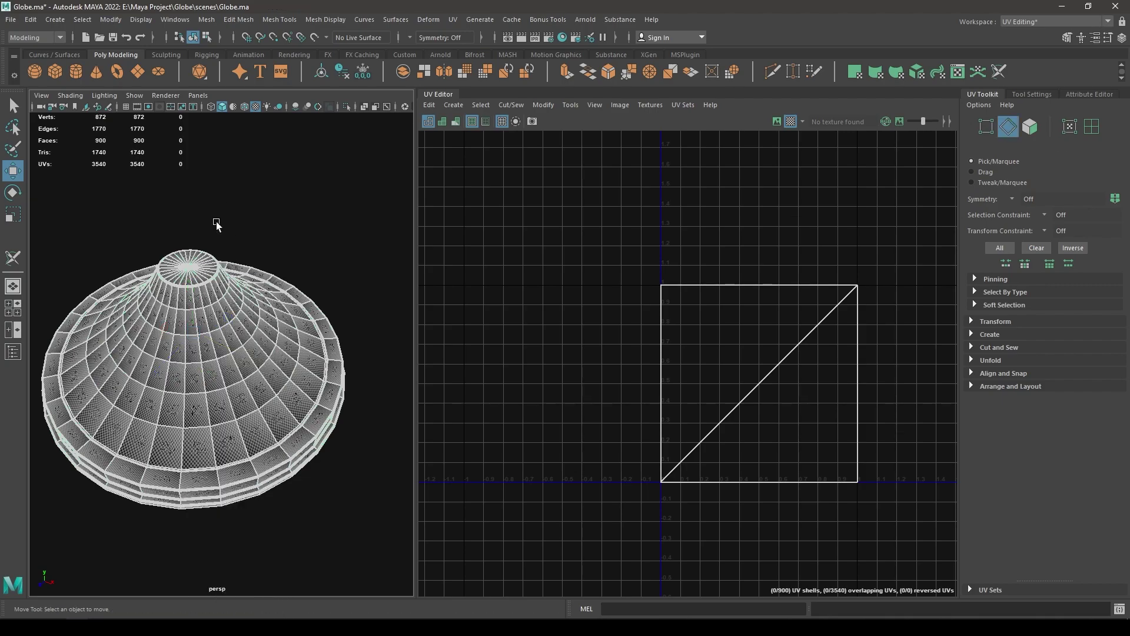
alt+middle_drag(234, 318, 270, 361)
scroll(271, 360, up, 6)
scroll(256, 371, up, 3)
mouse_move(272, 360)
alt+mouse_down()
mouse_move(255, 382)
mouse_move(260, 366)
alt+mouse_up()
scroll(256, 380, up, 4)
double_click(262, 374)
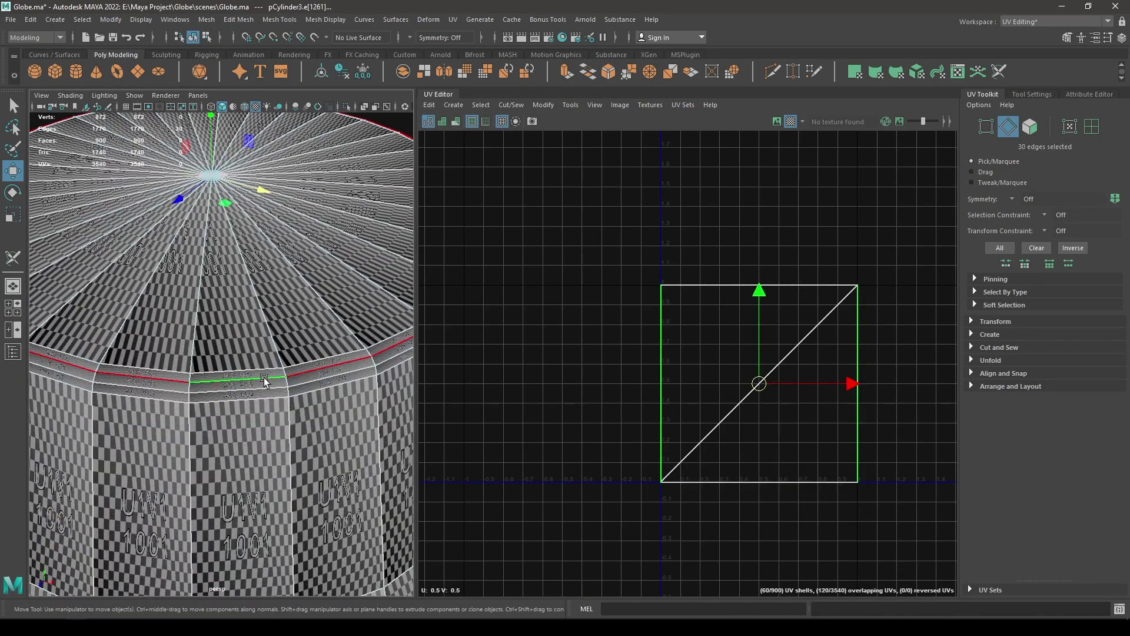
Turn off the checker texture display and set the viewport to shaded display with texture maps.
scroll(257, 396, down, 5)
click(794, 121)
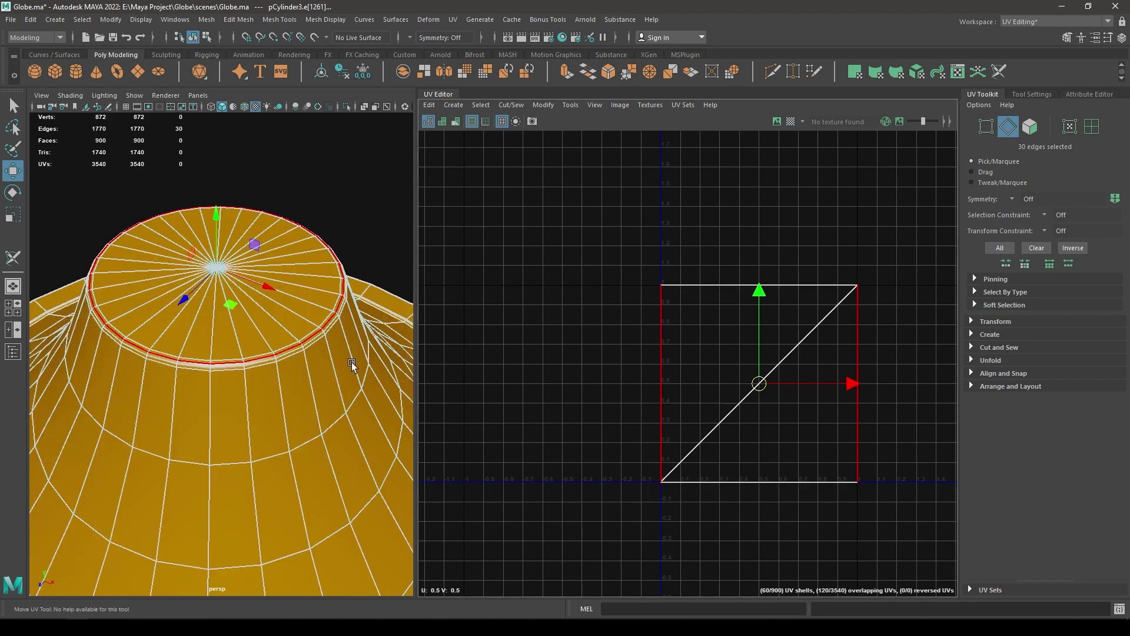
scroll(283, 394, up, 2)
key(5)
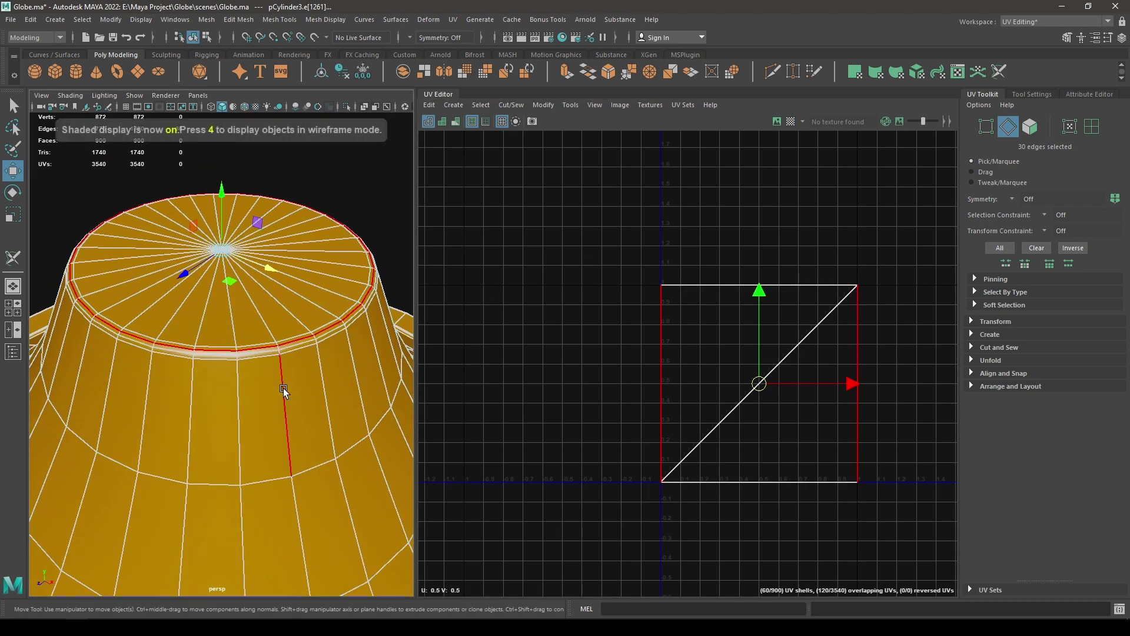
scroll(285, 359, up, 3)
key(6)
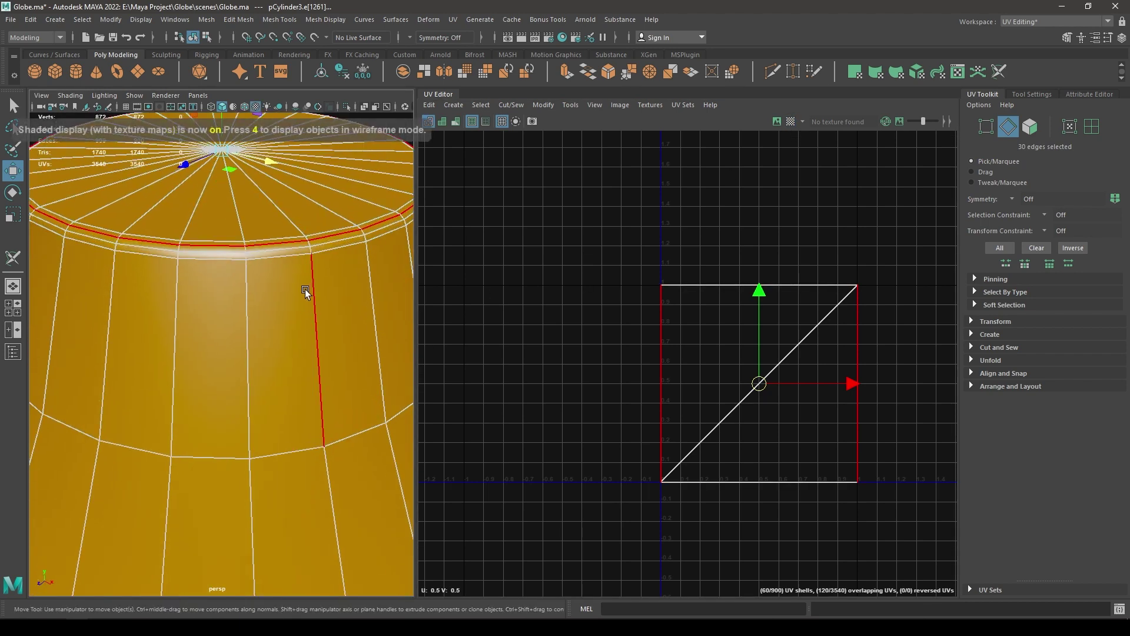
Add the vertical edge loop down the base's side to the seam selection and deselect its segment at the top cap.
scroll(321, 319, down, 5)
alt+drag(261, 313, 444, 329)
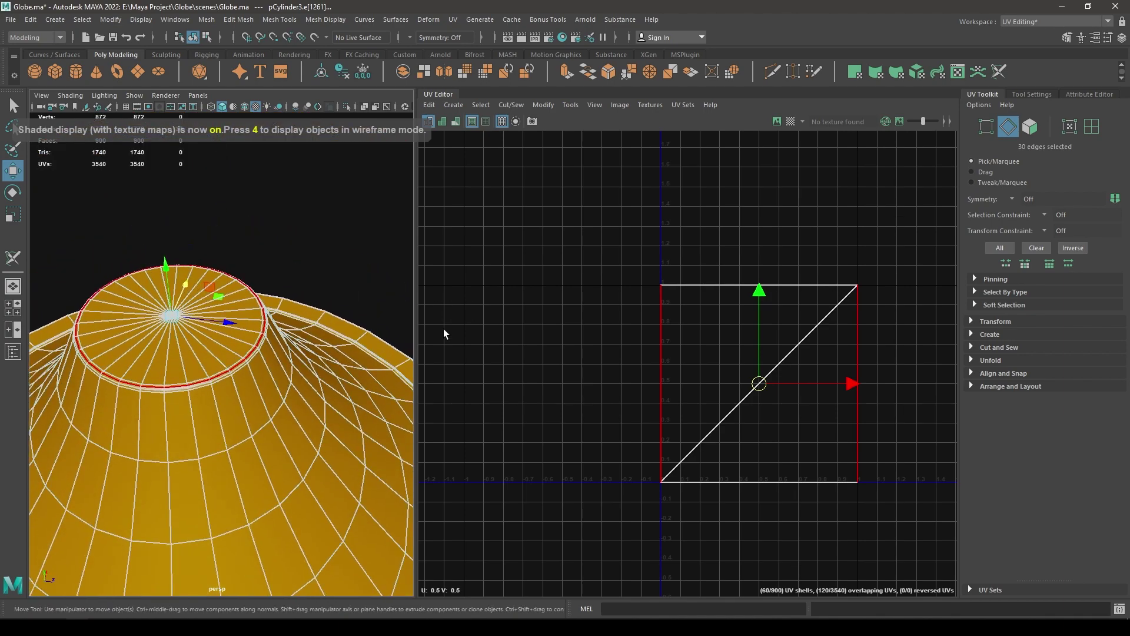
alt+middle_drag(200, 406, 248, 387)
alt+drag(251, 385, 240, 324)
shift+double_click(233, 365)
ctrl+click(241, 369)
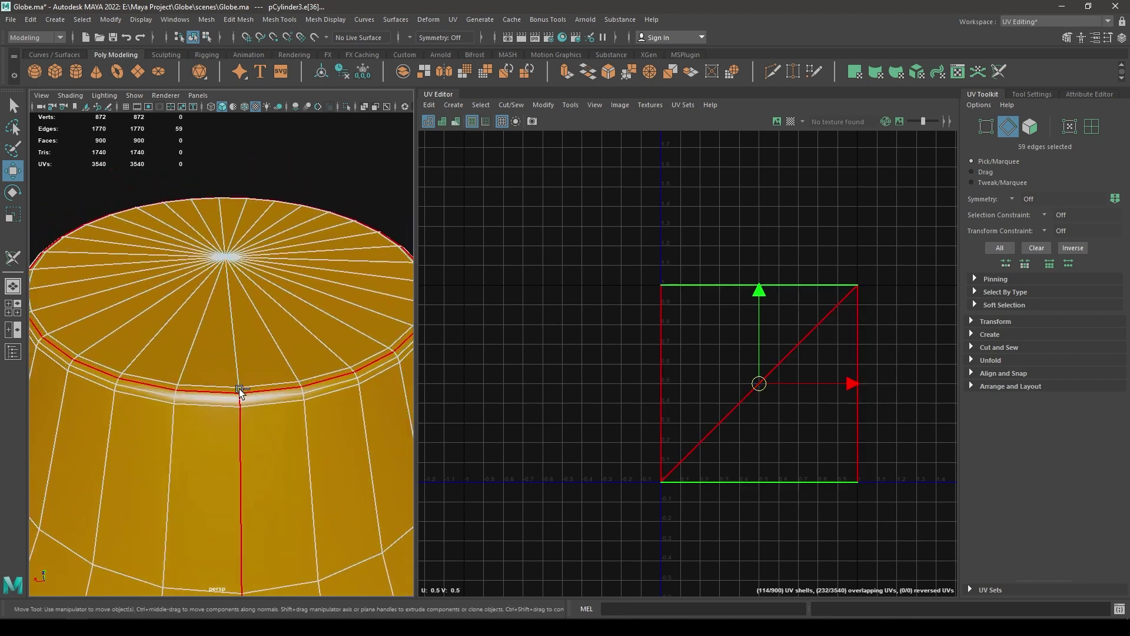
Add the edge loop around the upper bevel of the base's outer rim to the seam selection.
alt+drag(333, 447, 234, 358)
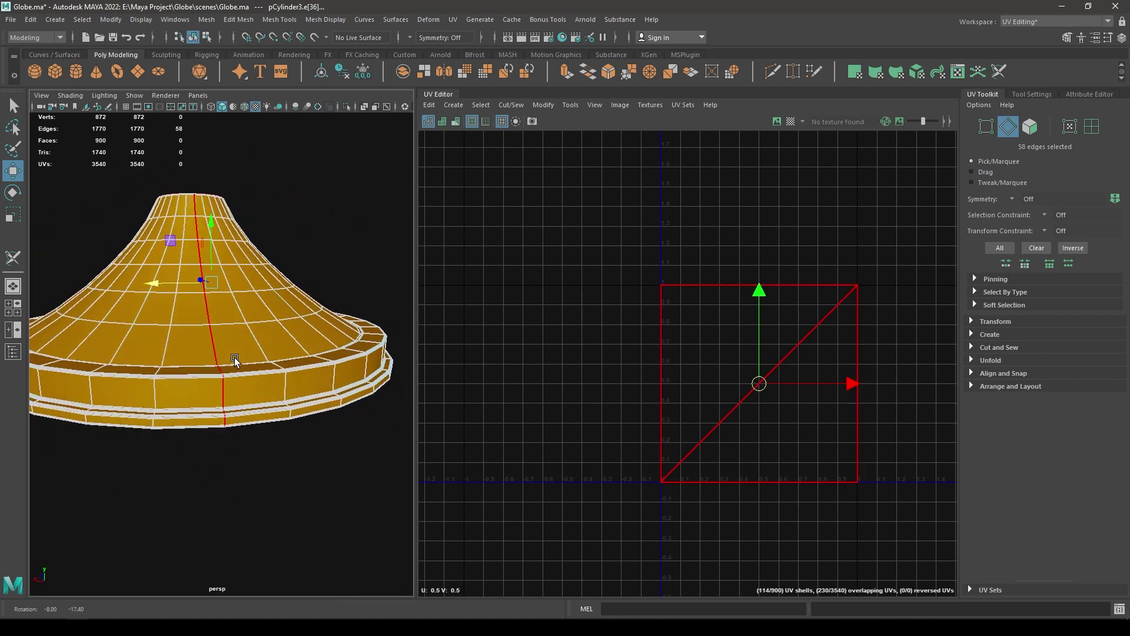
alt+right_drag(235, 358, 259, 461)
alt+drag(259, 461, 272, 394)
shift+double_click(253, 378)
key(ctrl+z)
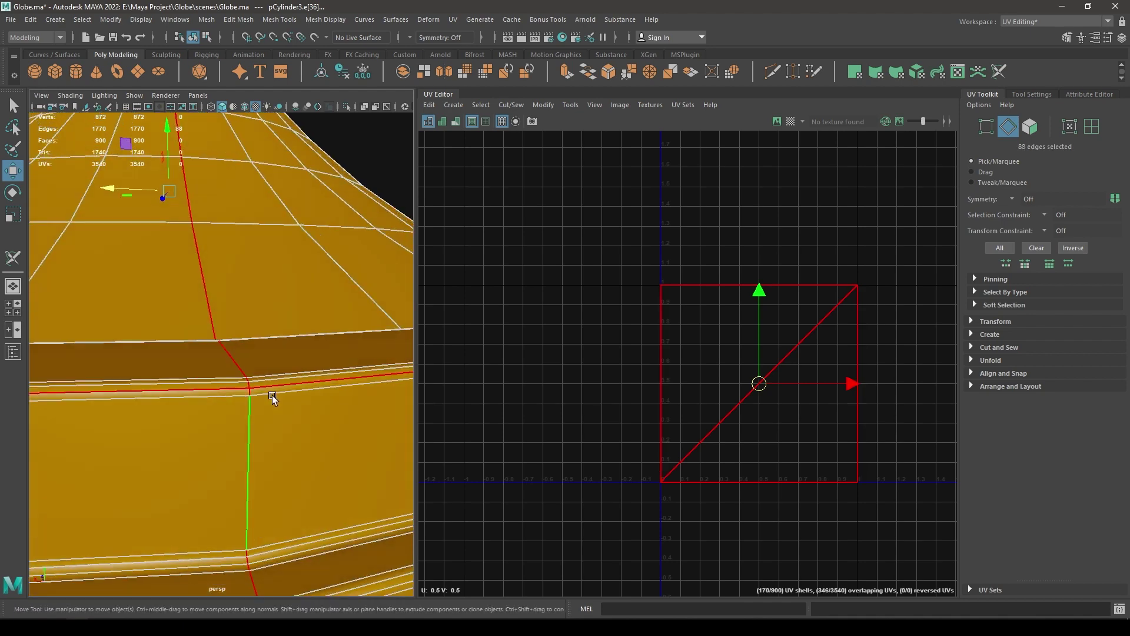
shift+double_click(272, 395)
Add the two edge loops bordering the groove in the base's outer rim to the seam selection.
alt+right_drag(272, 400, 267, 401)
alt+drag(267, 401, 266, 425)
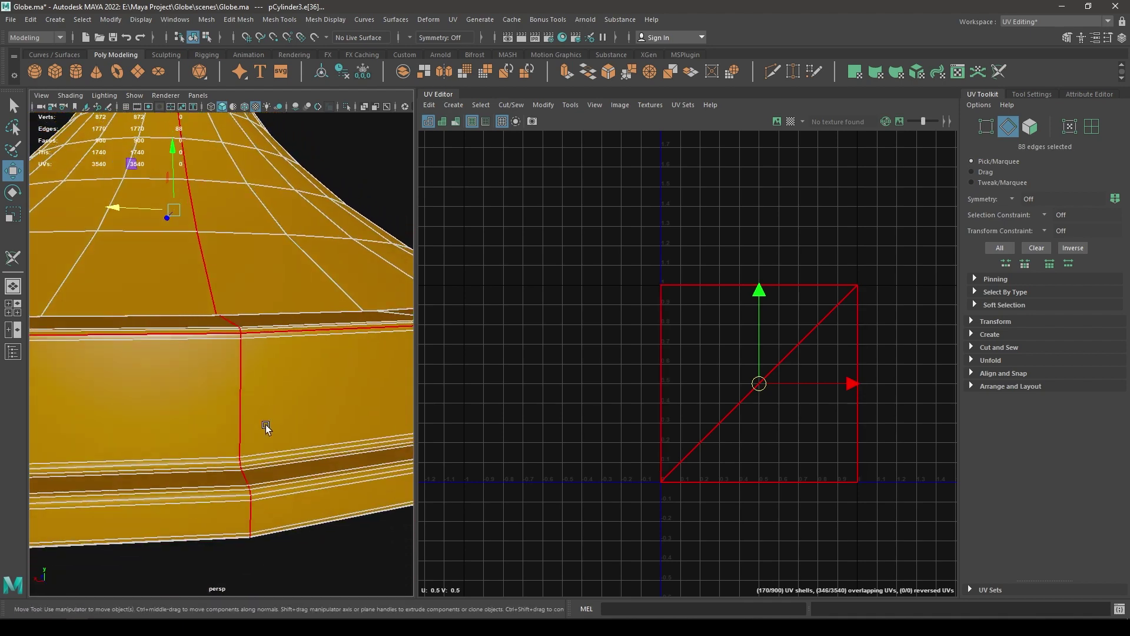
shift+double_click(250, 464)
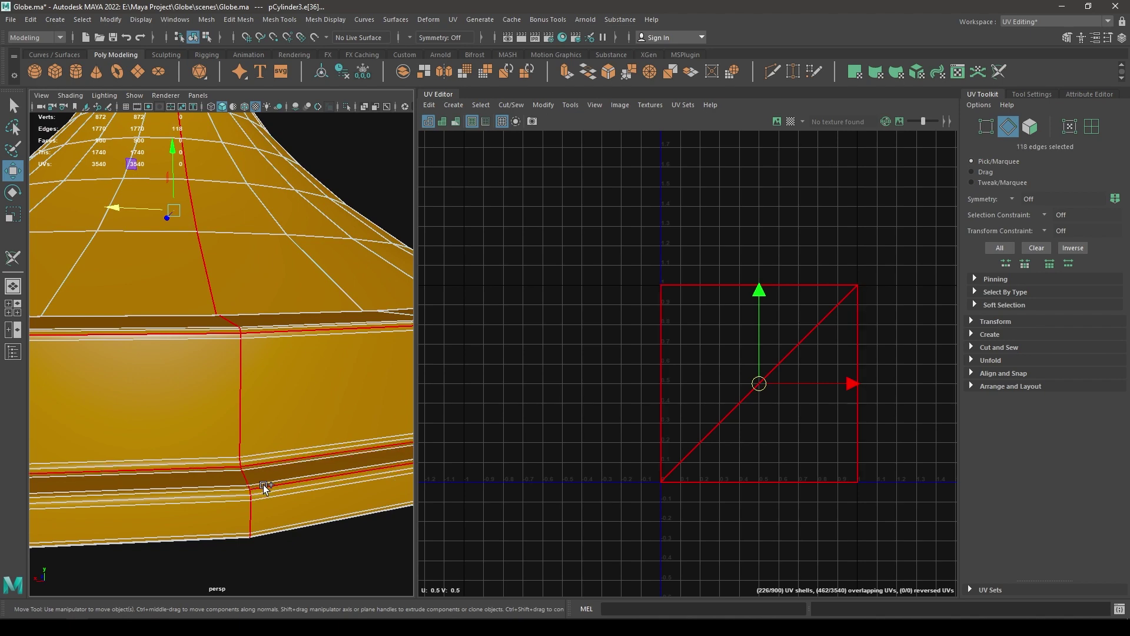
shift+double_click(263, 486)
Add the edge loop around the underside's bevel to the seam selection and deselect the short spoke edge beside it.
mouse_move(263, 486)
alt+mouse_down()
mouse_move(255, 456)
mouse_move(252, 491)
alt+mouse_up()
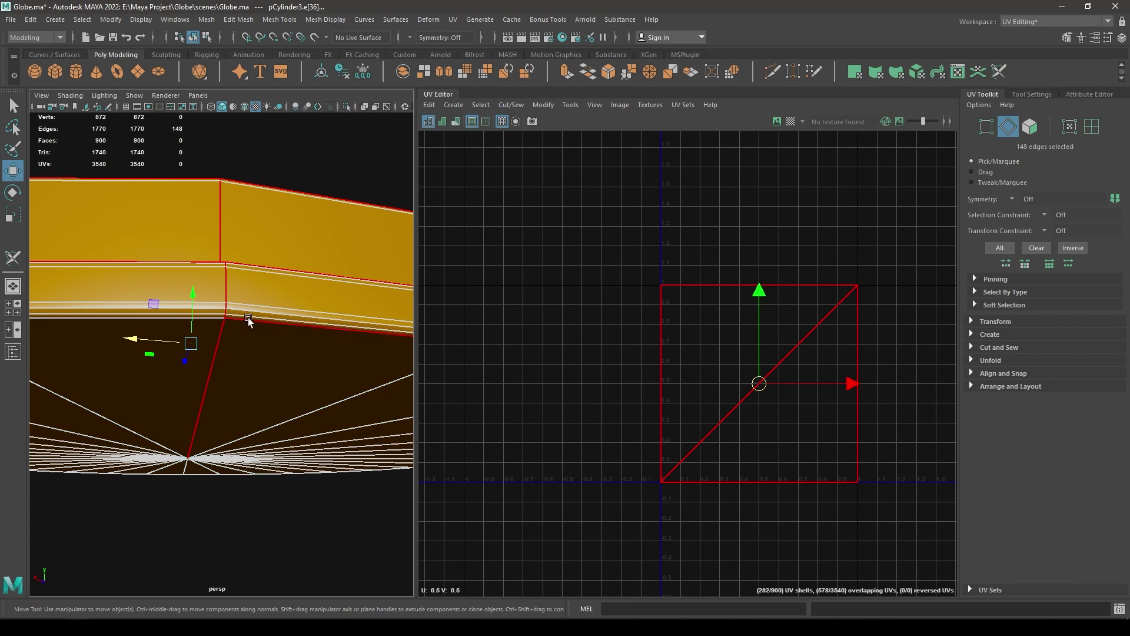
alt+drag(231, 340, 239, 270)
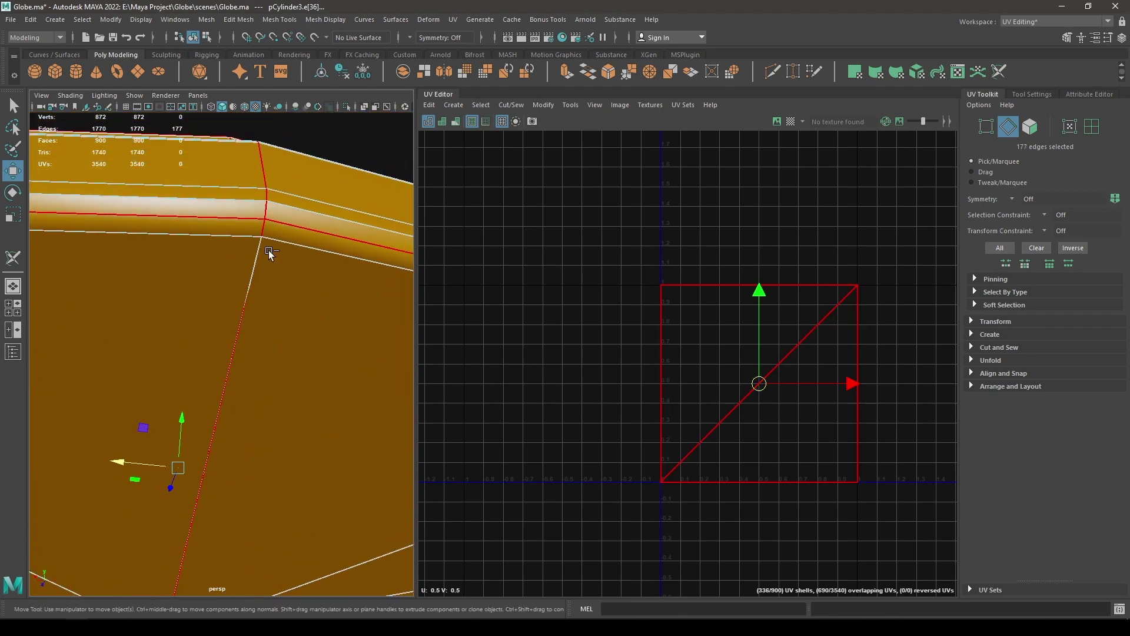
ctrl+click(264, 227)
Invert the base's edge selection in the UV editor and sew all non-seam edges together into UV shells.
scroll(299, 381, down, 6)
alt+drag(299, 380, 288, 379)
alt+right_drag(288, 379, 259, 352)
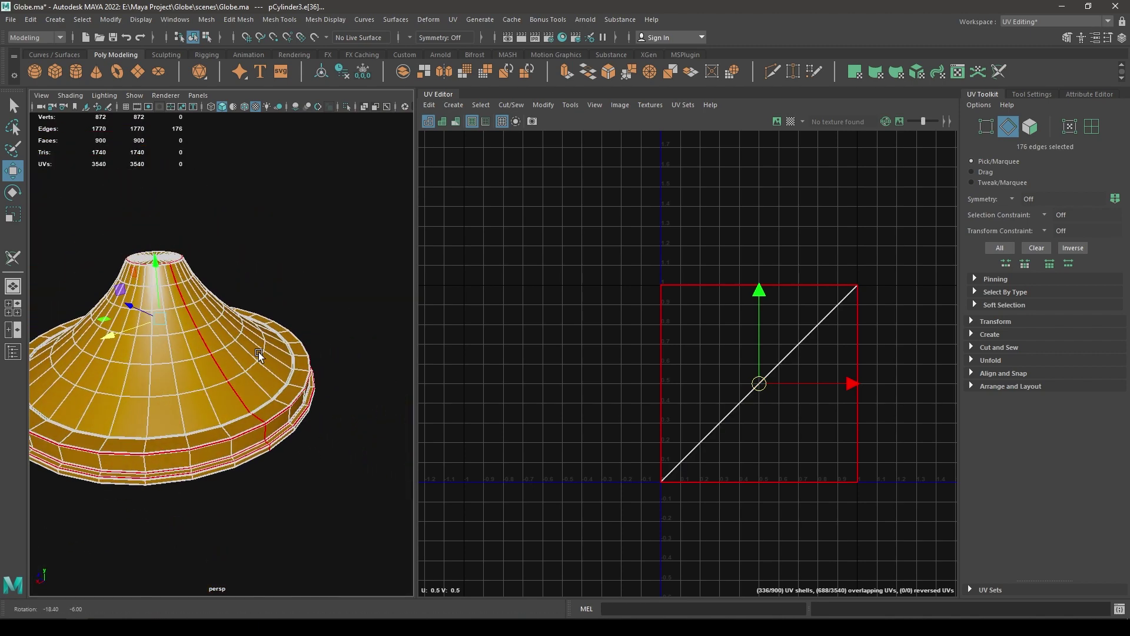
alt+drag(259, 352, 303, 378)
right_drag(587, 281, 579, 216)
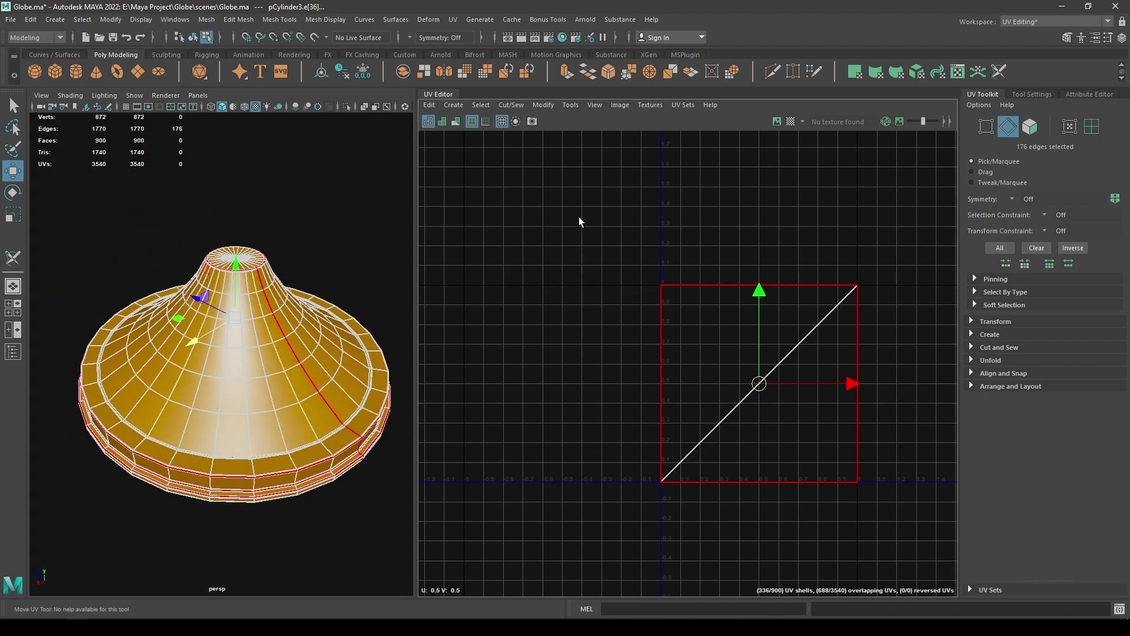
shift+right_drag(737, 194, 683, 215)
drag(557, 201, 942, 566)
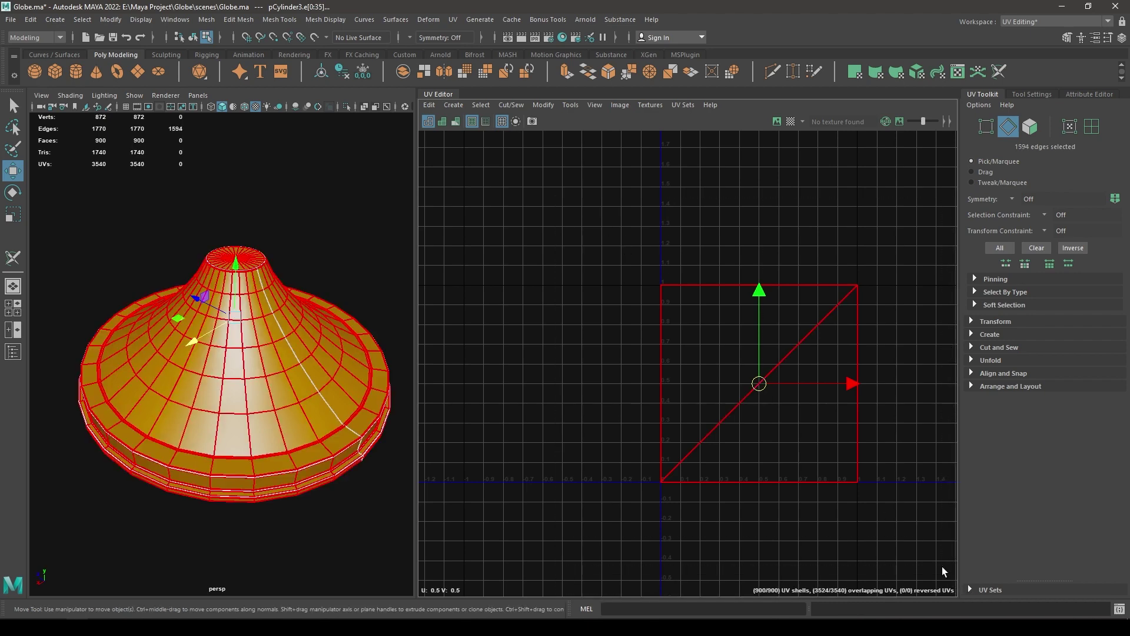
shift+right_drag(674, 293, 669, 265)
key(a)
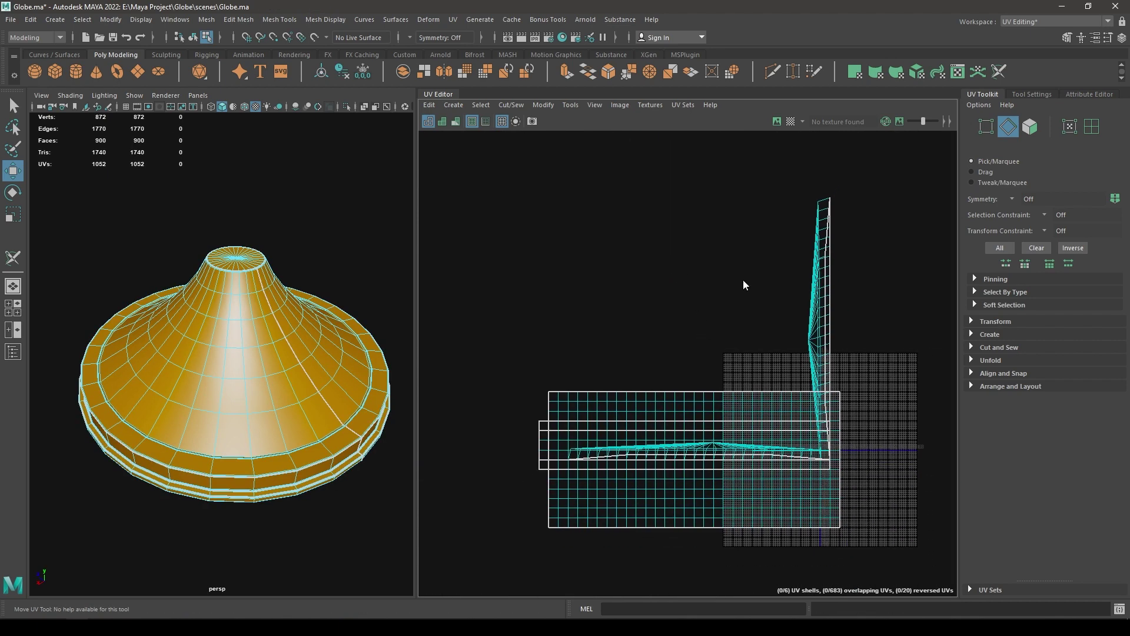
Select all of the base's UV shells and lay them out in UV space.
right_drag(743, 280, 665, 235)
drag(522, 199, 966, 482)
shift+right_drag(903, 304, 872, 324)
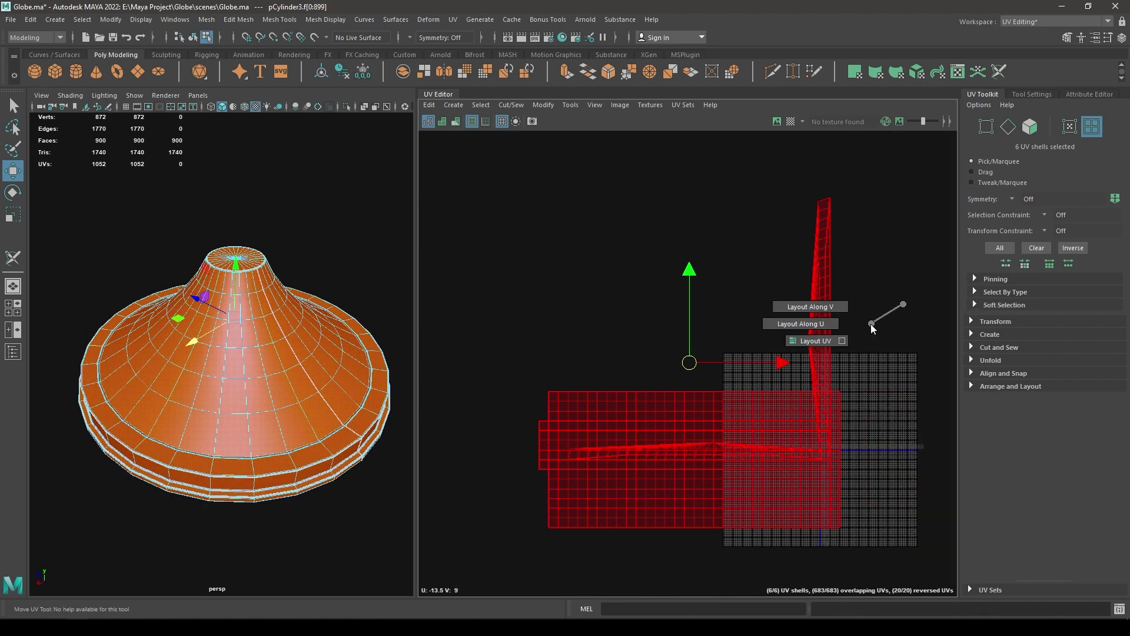
shift+right_drag(818, 352, 819, 352)
Switch to face selection and select all triangular faces of the base's top cap.
scroll(243, 353, up, 10)
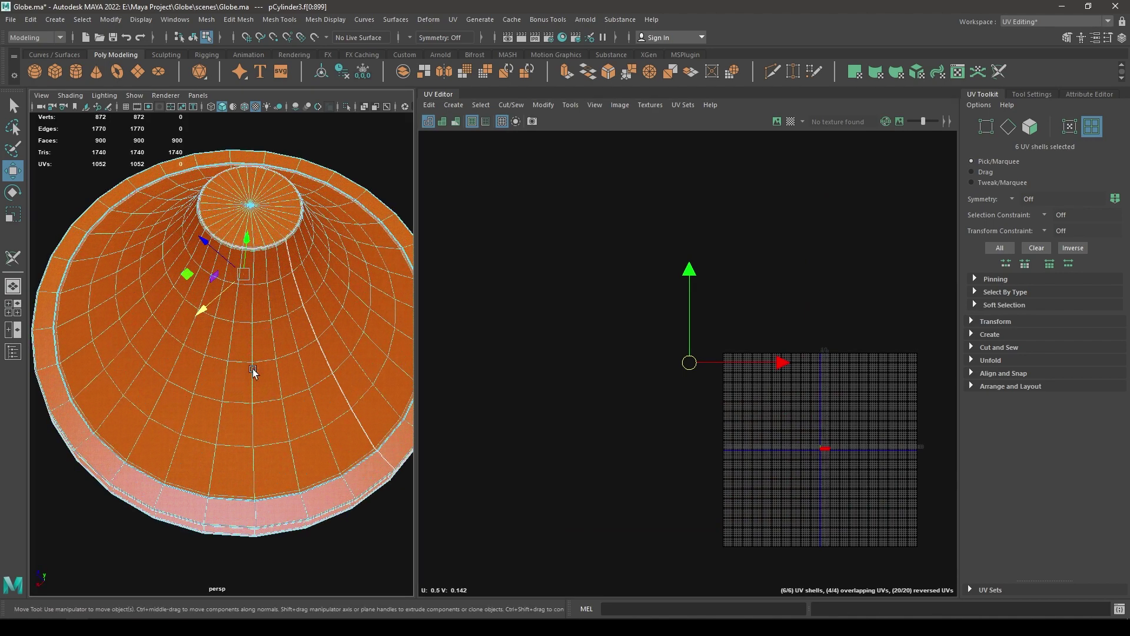
scroll(243, 348, up, 3)
right_drag(229, 163, 231, 197)
click(284, 185)
scroll(194, 341, up, 4)
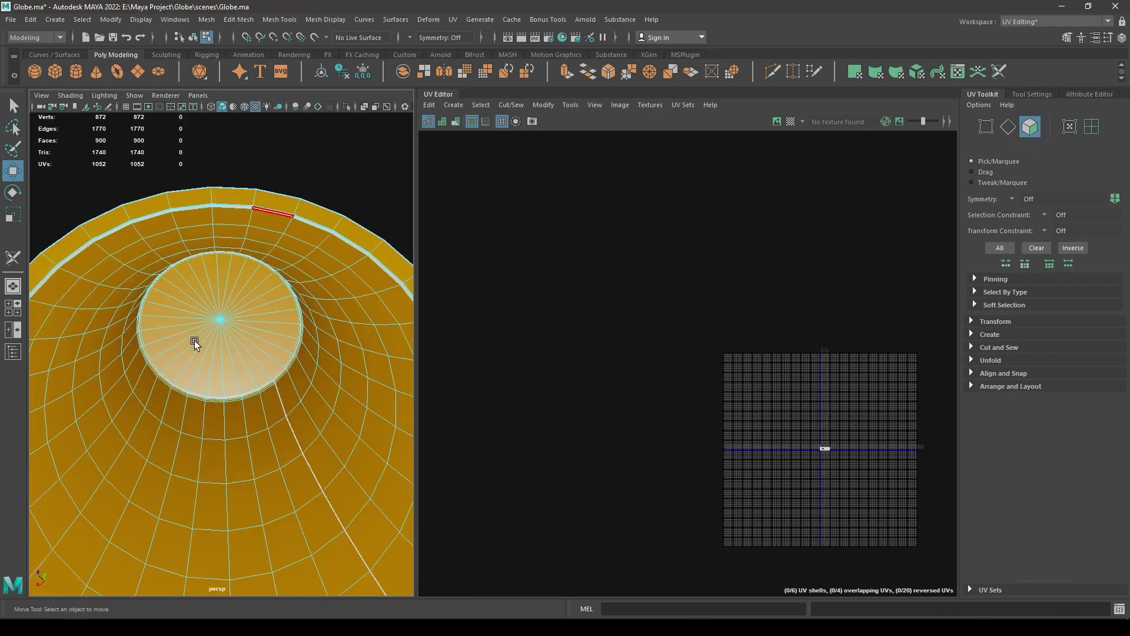
drag(172, 333, 266, 319)
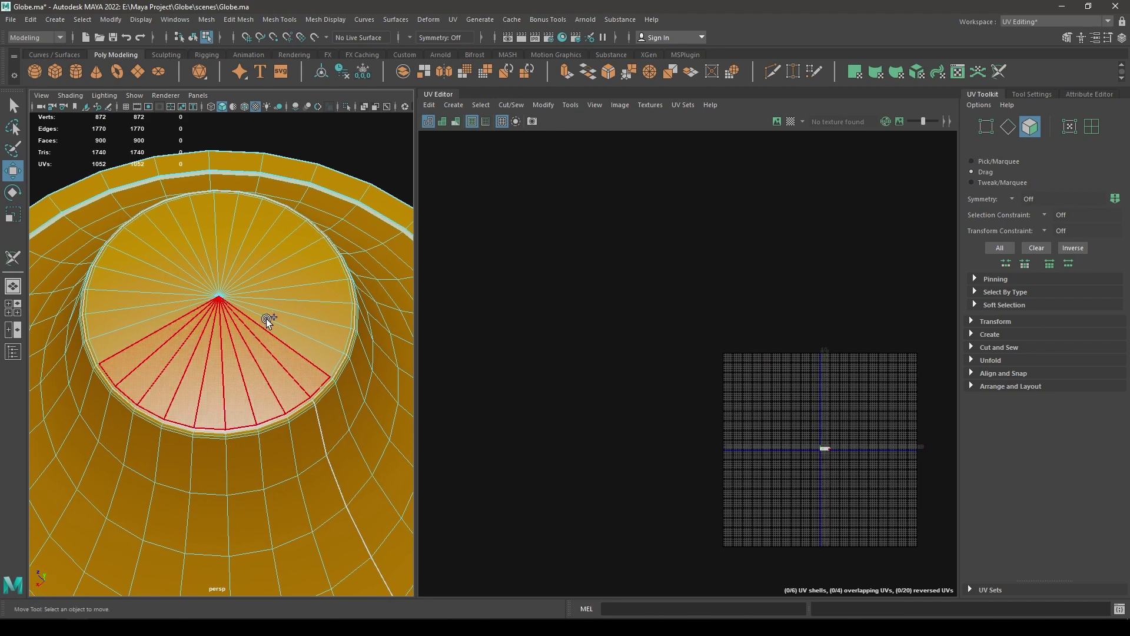
drag(179, 313, 179, 316)
Grow the top cap selection by one ring of faces and apply a planar UV projection to it.
alt+drag(281, 338, 271, 323)
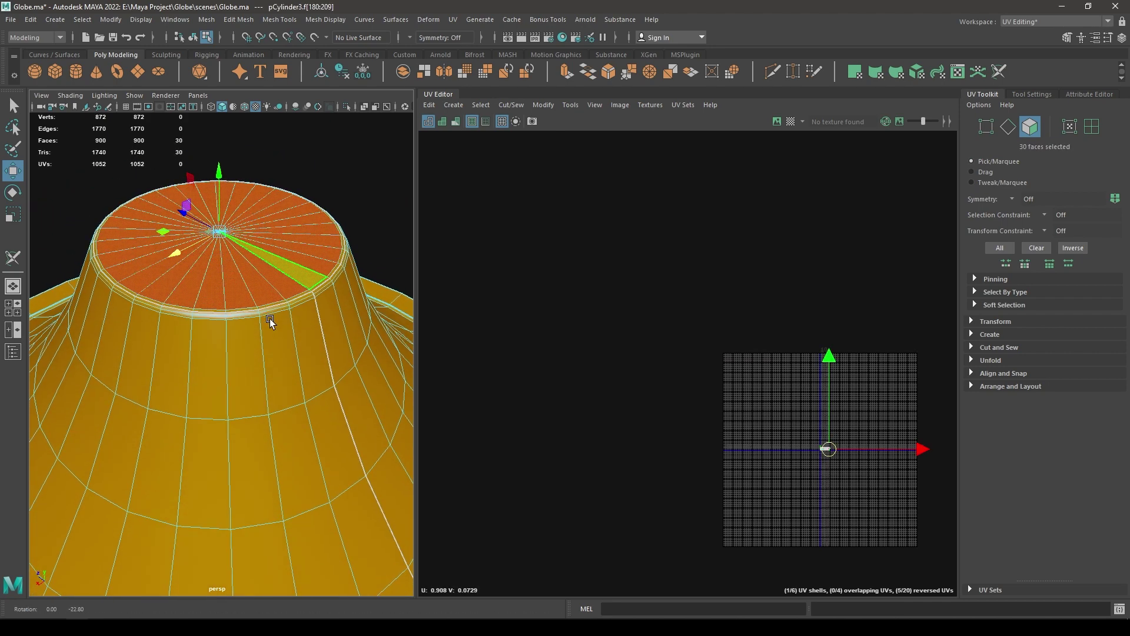
alt+right_drag(270, 323, 285, 353)
alt+middle_drag(241, 312, 309, 392)
alt+drag(310, 392, 285, 361)
scroll(285, 361, up, 4)
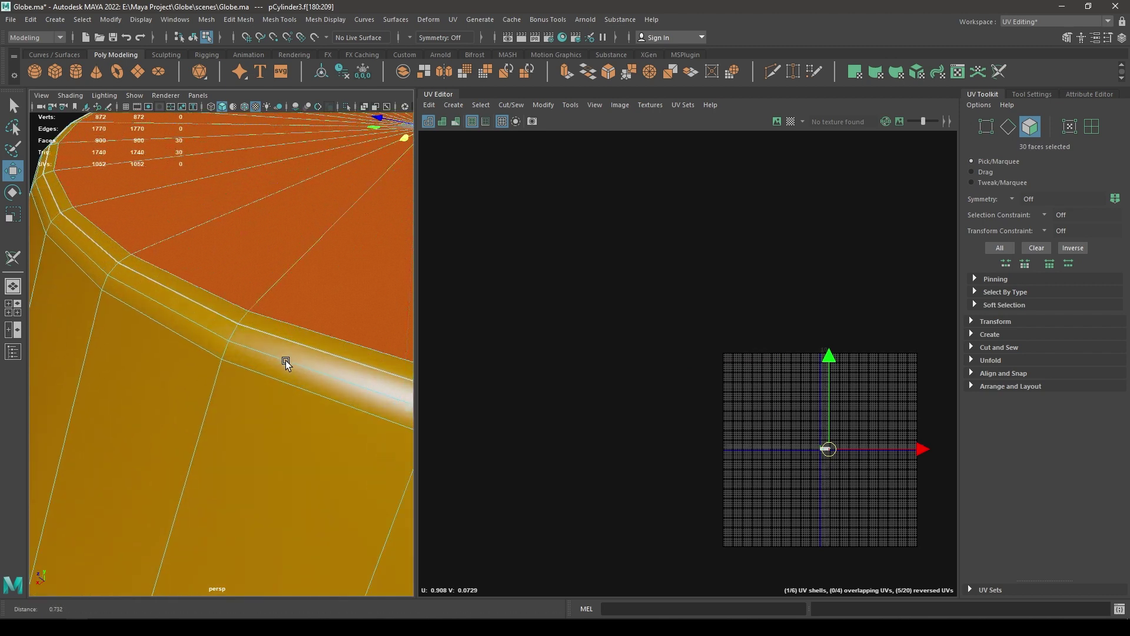
scroll(285, 361, down, 4)
key(shift+period)
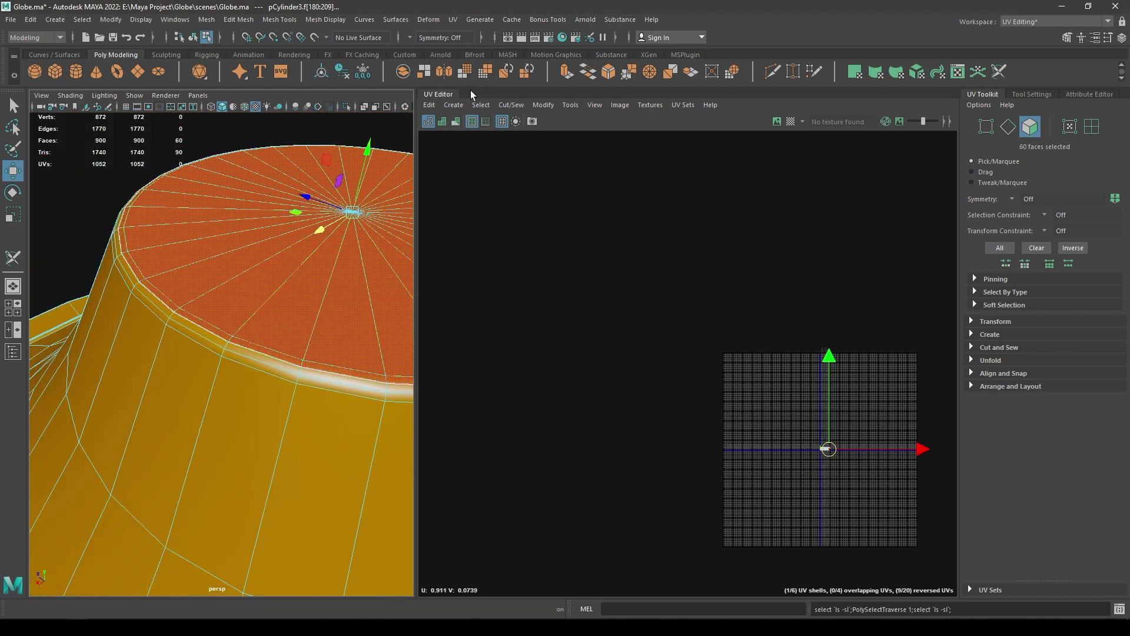
click(460, 105)
click(489, 196)
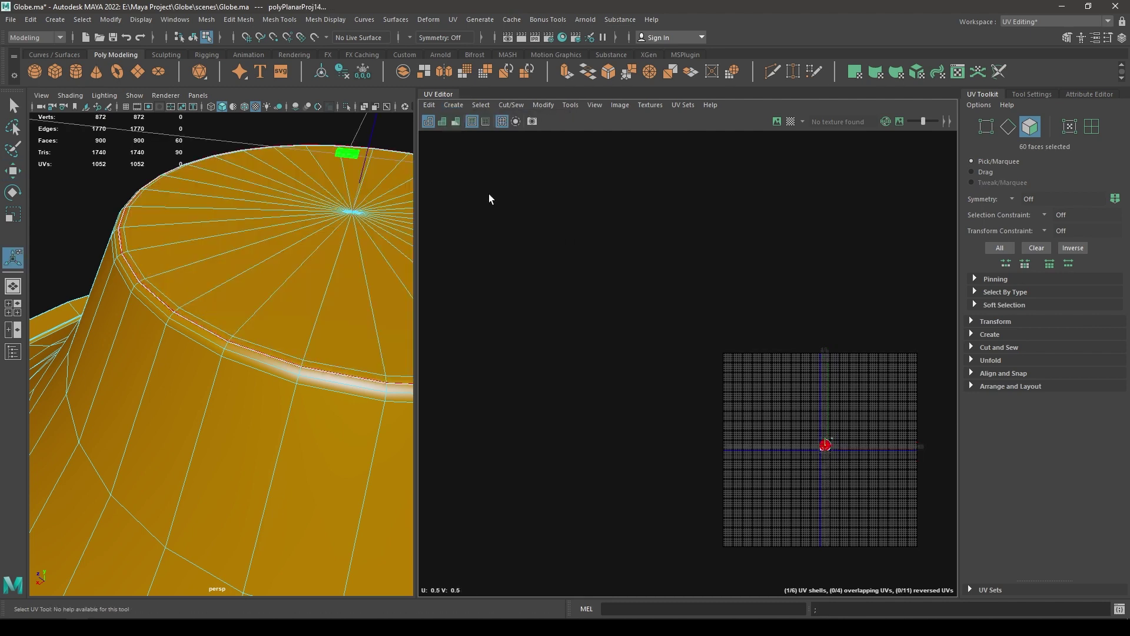
Select the ring of faces in the outer rim's groove and grow the selection by one face ring on each side.
alt+right_drag(374, 356, 162, 361)
alt+middle_drag(161, 361, 198, 293)
key(w)
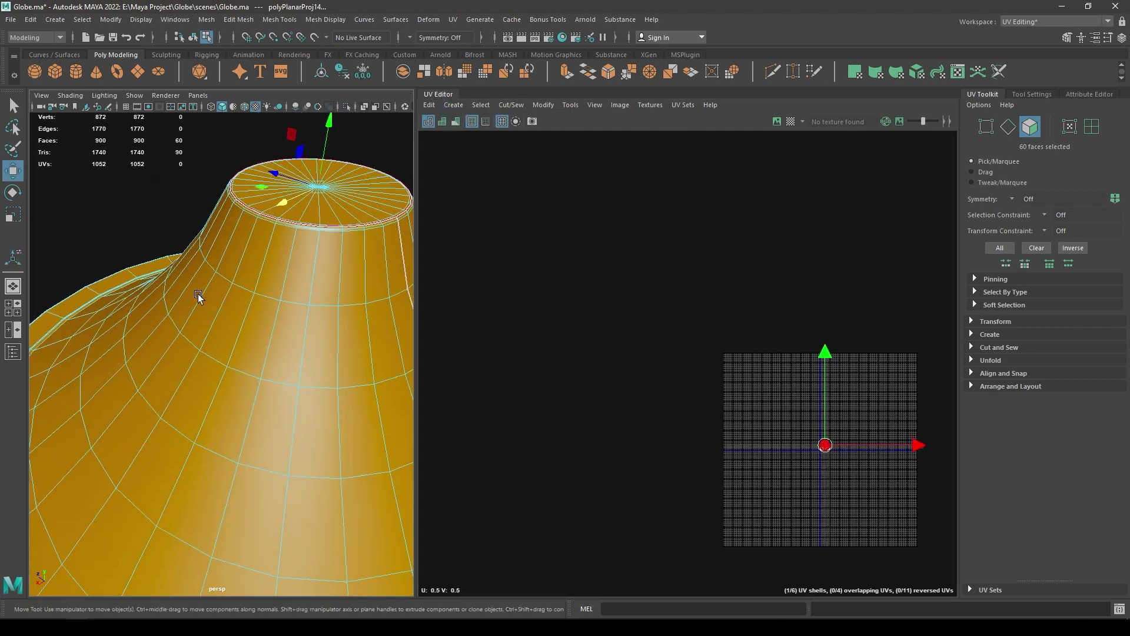
alt+drag(198, 295, 222, 431)
alt+right_drag(222, 432, 202, 394)
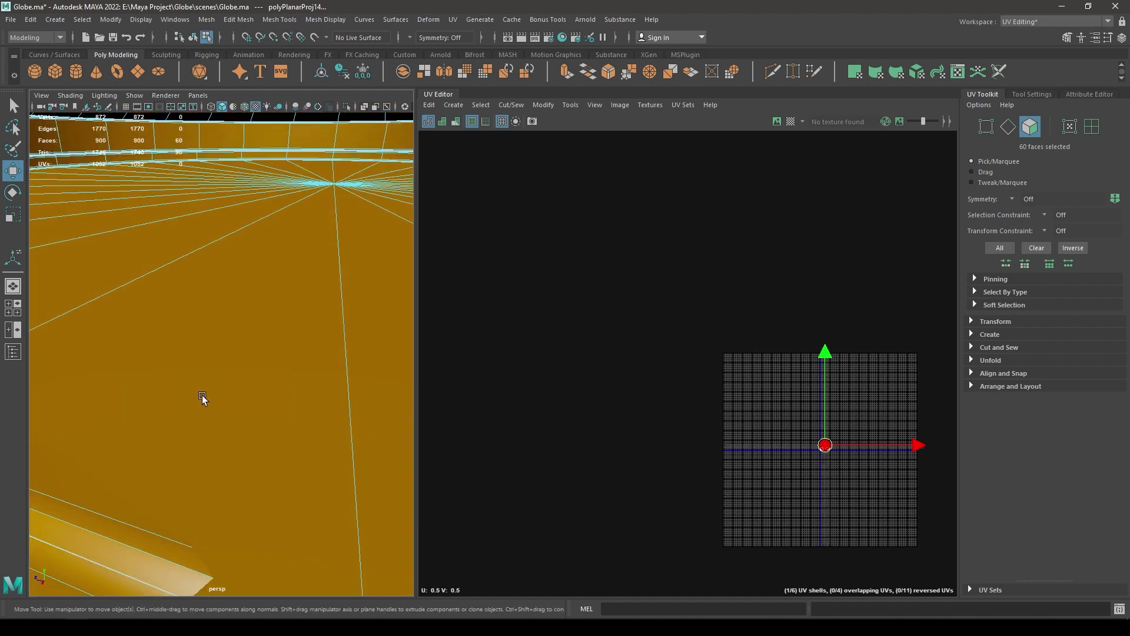
alt+drag(203, 394, 196, 379)
alt+right_drag(196, 379, 164, 432)
right_drag(156, 299, 157, 330)
double_click(156, 331)
click(154, 462)
double_click(312, 507)
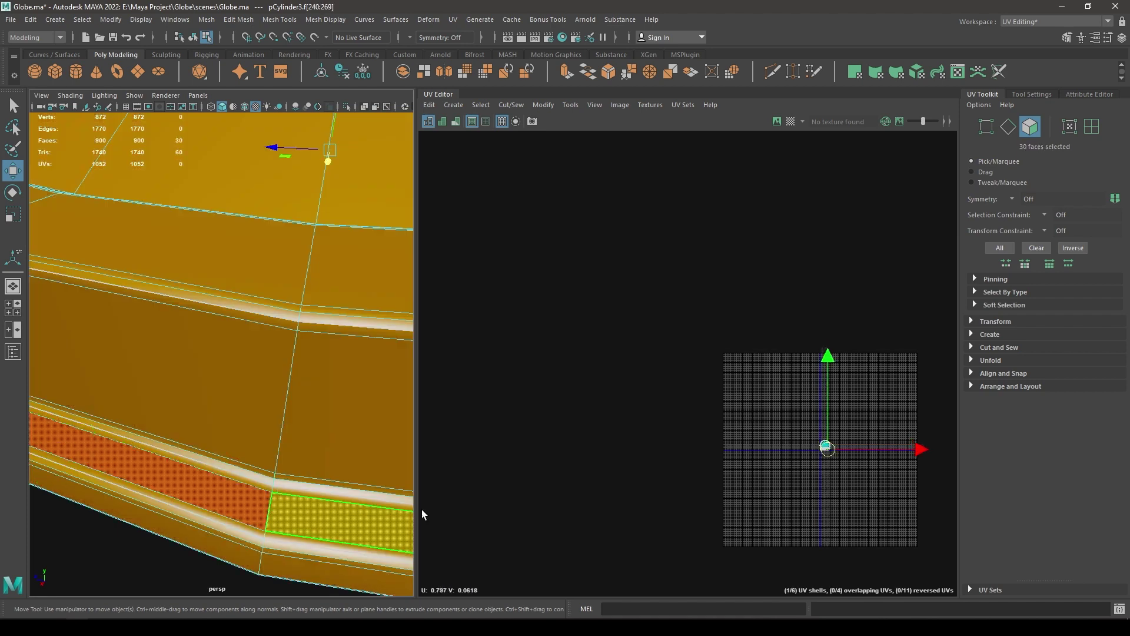
key(shift+period)
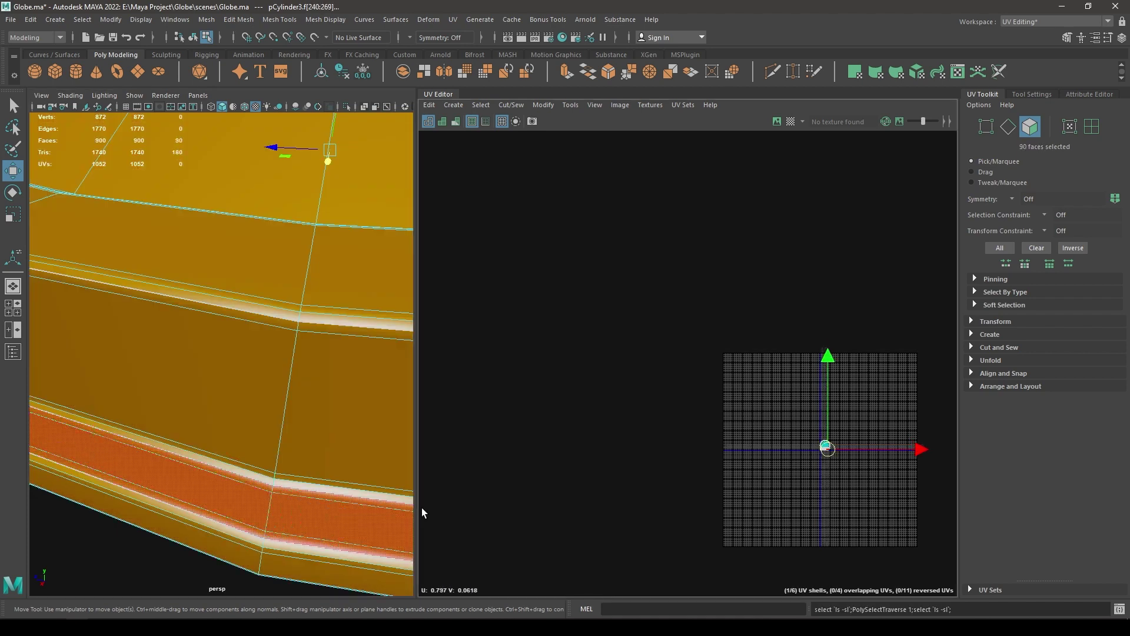
Apply a planar UV projection to the selected groove faces of the outer rim.
alt+drag(310, 458, 222, 415)
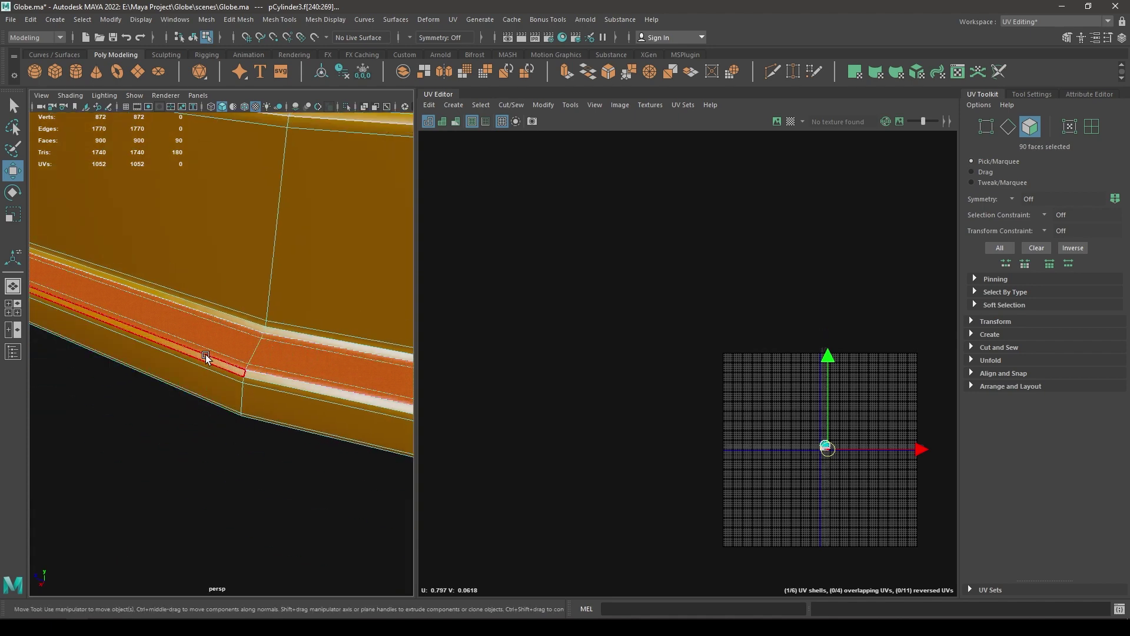
click(453, 105)
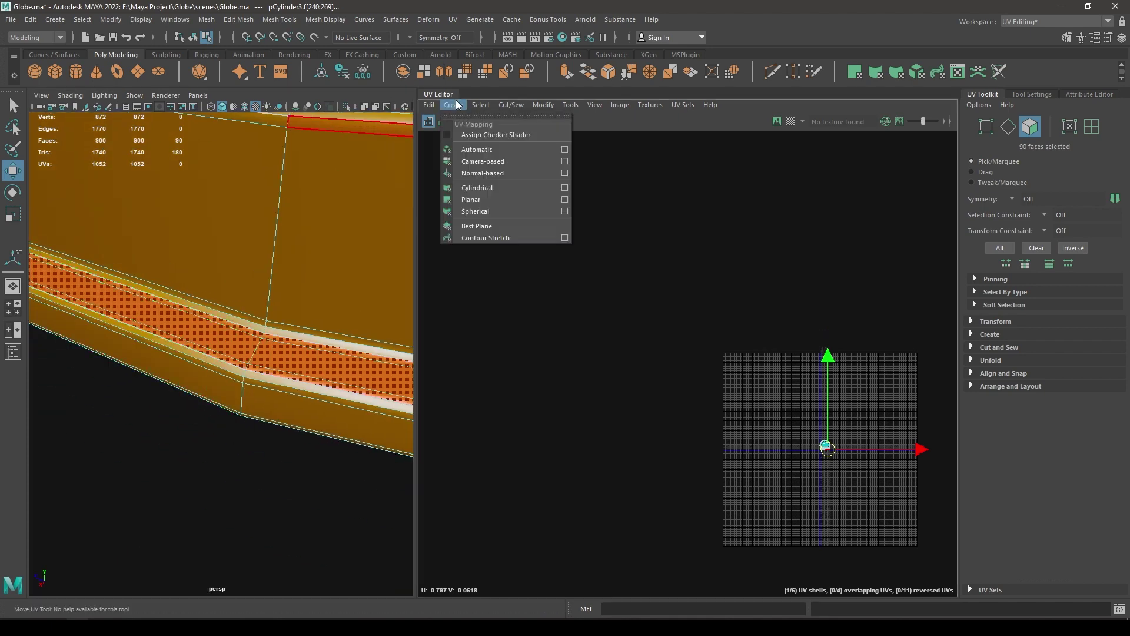
click(501, 200)
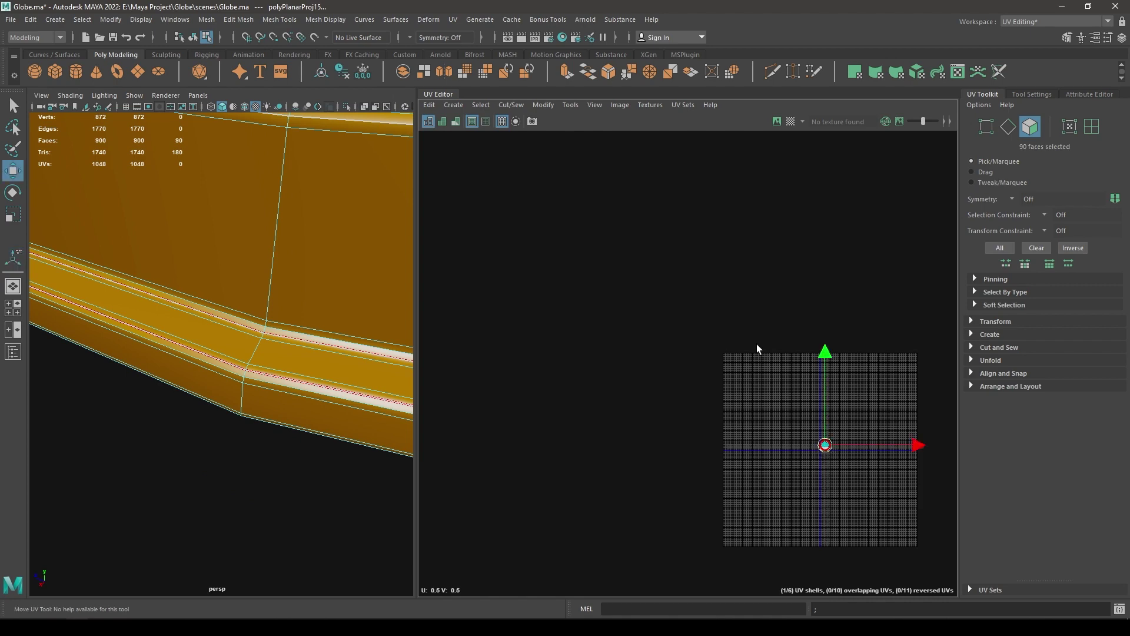
Select all triangular faces of the base's underside and grow the selection by one ring of faces.
alt+drag(338, 404, 327, 296)
scroll(328, 295, down, 5)
click(365, 247)
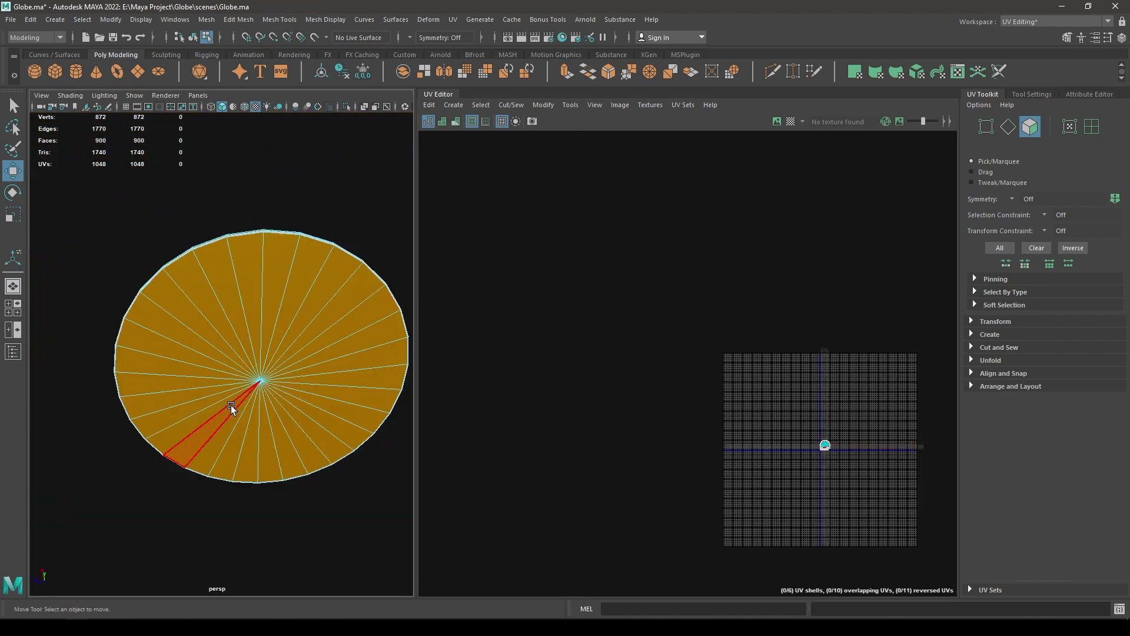
click(312, 379)
alt+drag(297, 335, 242, 302)
alt+right_drag(242, 302, 275, 330)
alt+drag(275, 331, 290, 368)
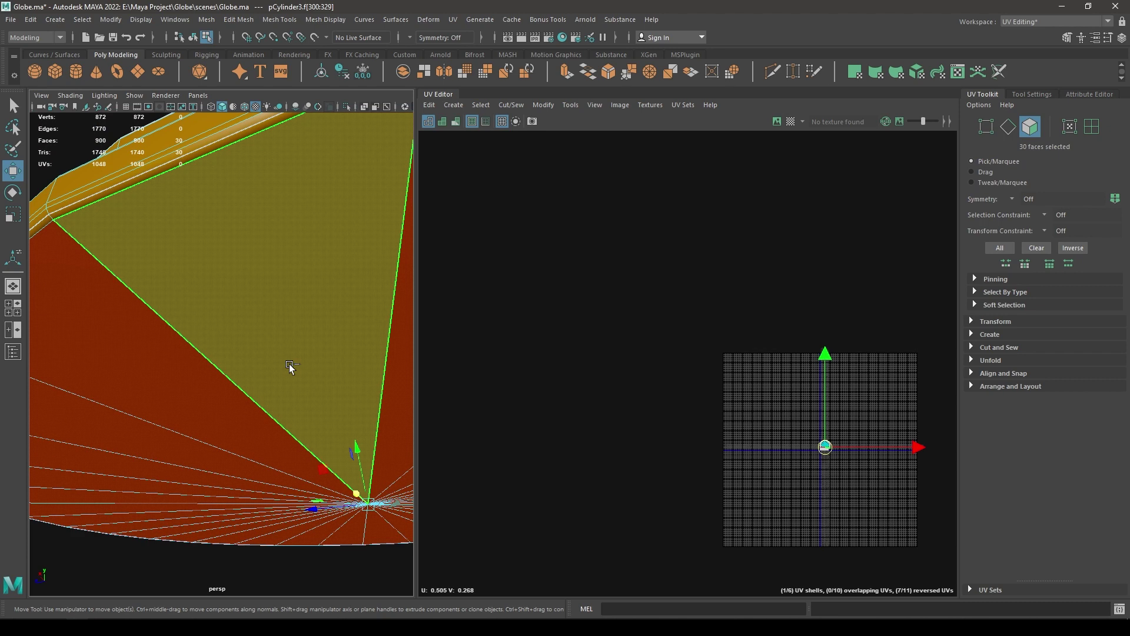
key(shift+period)
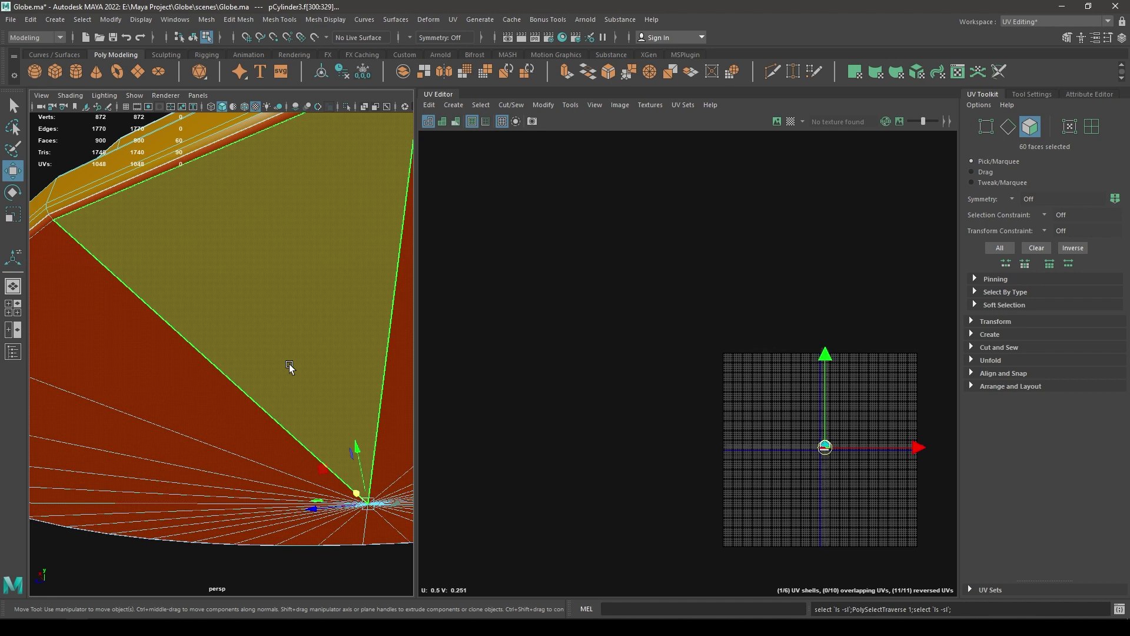
Apply a planar UV projection to the selected underside faces and switch to selecting UV shells.
click(453, 105)
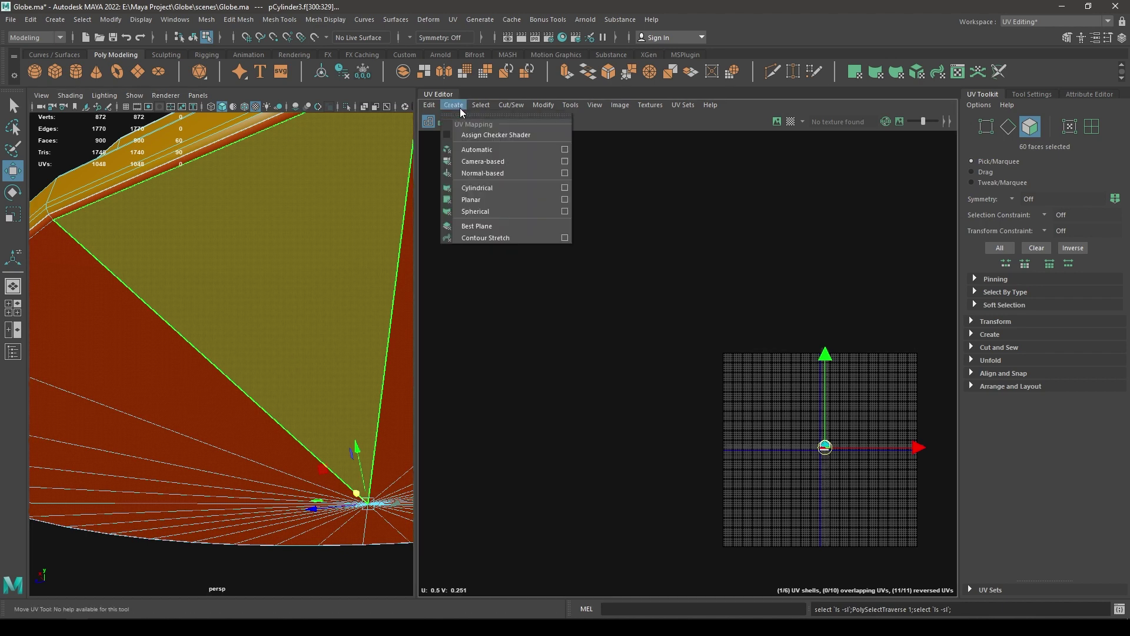
click(486, 197)
key(w)
right_drag(929, 270, 848, 244)
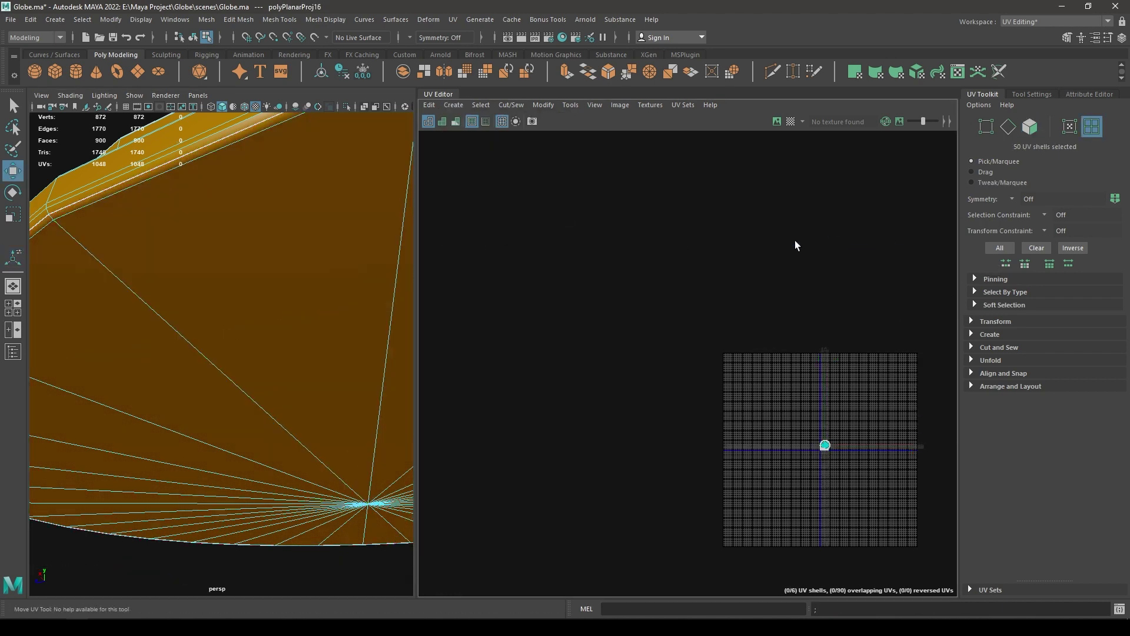
Select all UV shells of the base and lay them out automatically.
drag(788, 267, 969, 539)
key(f)
scroll(802, 500, up, 1)
alt+middle_drag(832, 504, 836, 459)
shift+right_drag(851, 295, 708, 340)
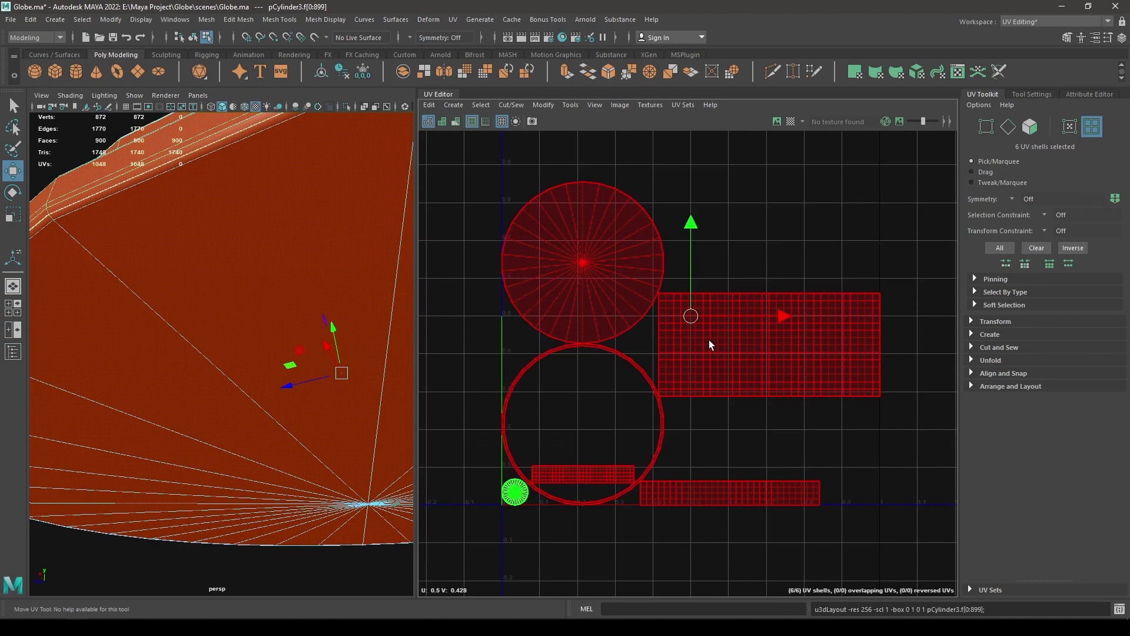
key(f)
Examine which faces of the base belong to the small strip shell and the thin ring shell.
click(556, 465)
click(563, 499)
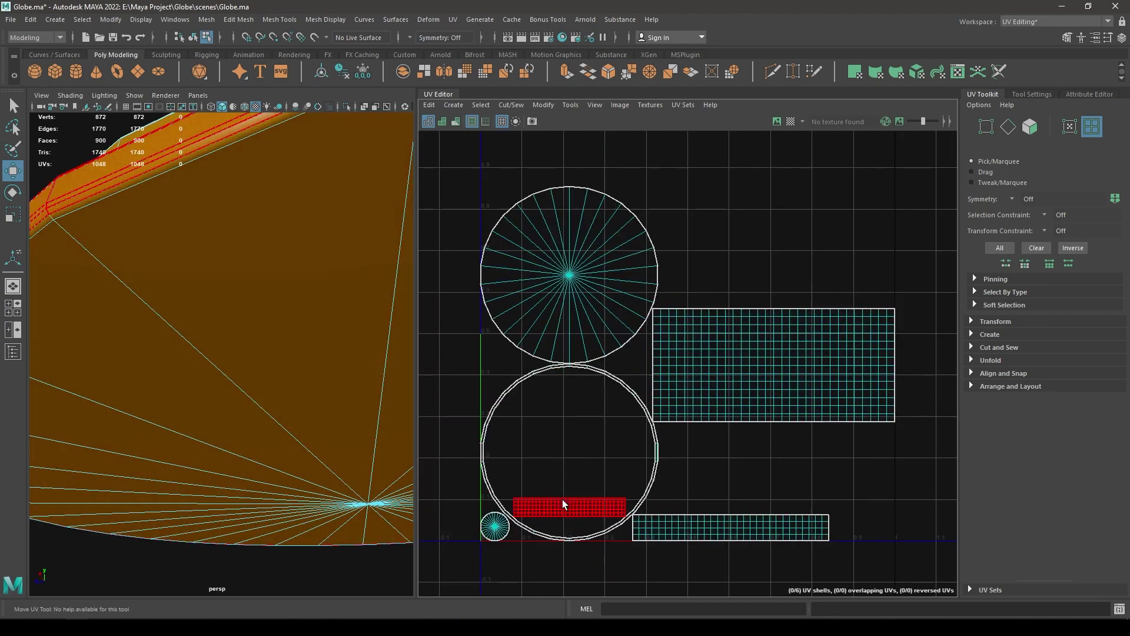
click(482, 463)
alt+drag(289, 365, 306, 407)
click(512, 452)
drag(469, 421, 472, 422)
scroll(395, 436, down, 3)
alt+middle_drag(395, 437, 360, 395)
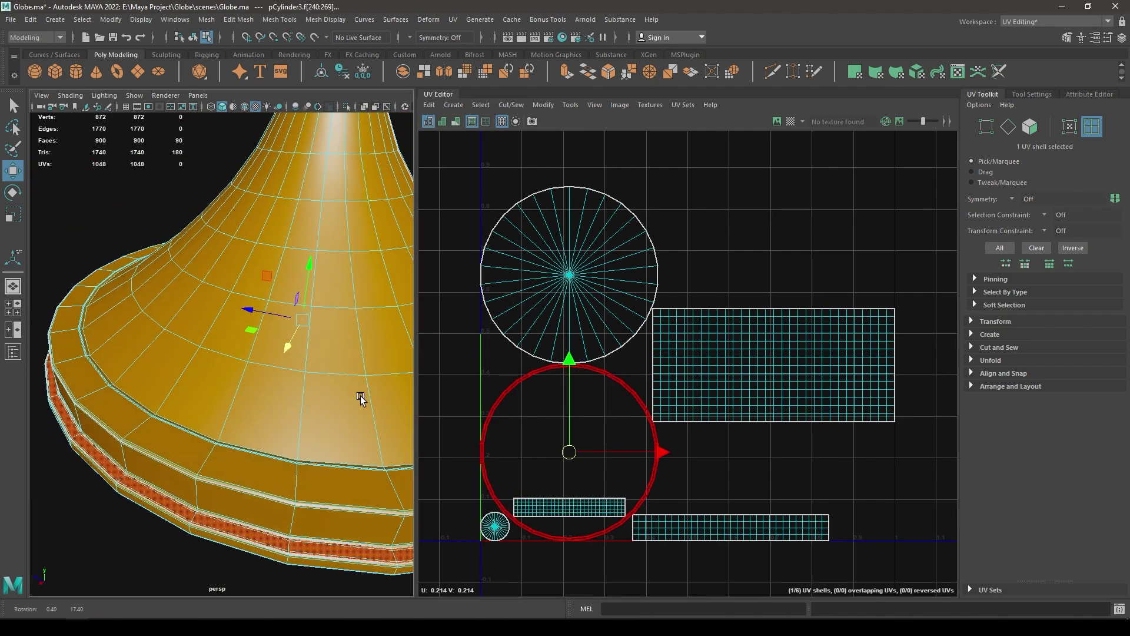
alt+drag(360, 396, 396, 351)
scroll(646, 398, down, 1)
Select the conical body's rectangular UV shell, show the checker texture on the base and scale the shell up uniformly.
click(744, 365)
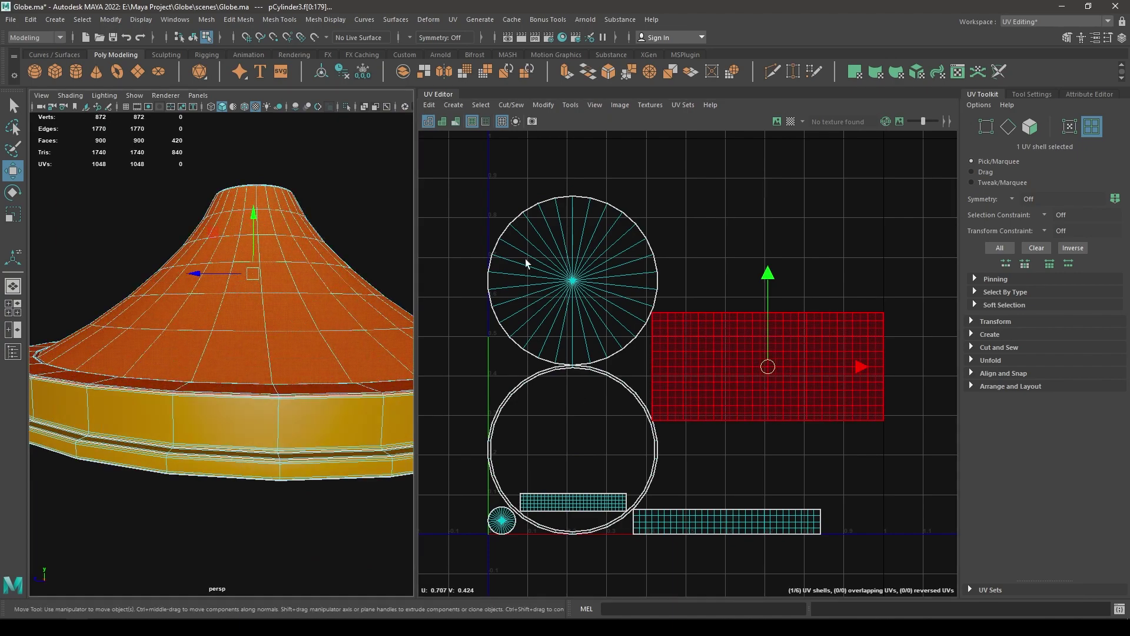
click(790, 121)
alt+drag(224, 312, 219, 344)
scroll(219, 344, down, 1)
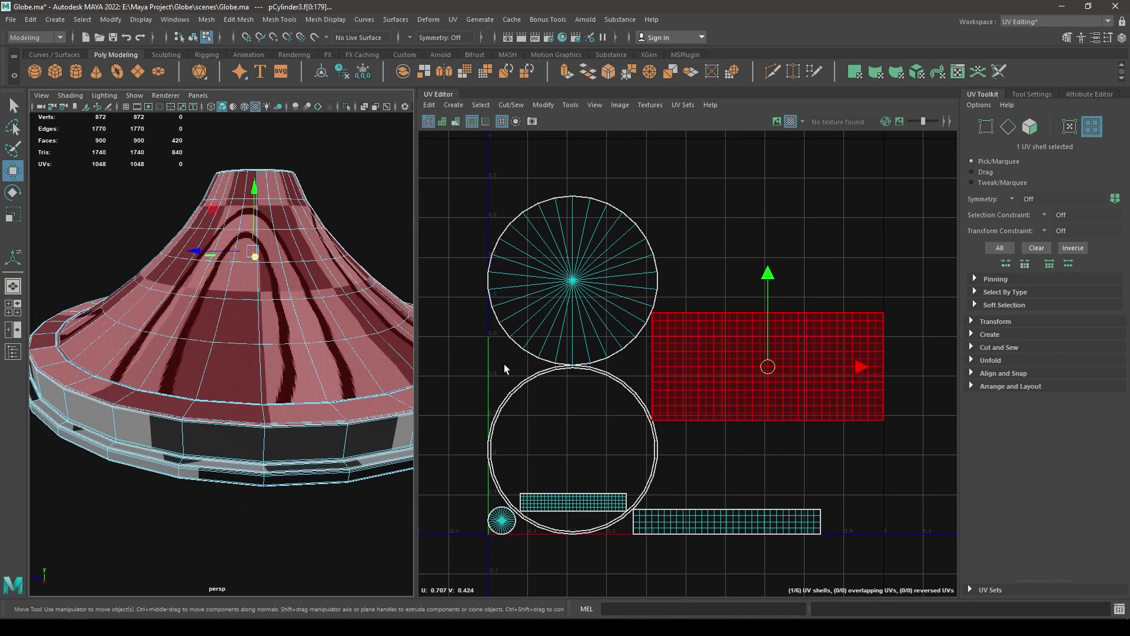
key(r)
drag(759, 368, 749, 415)
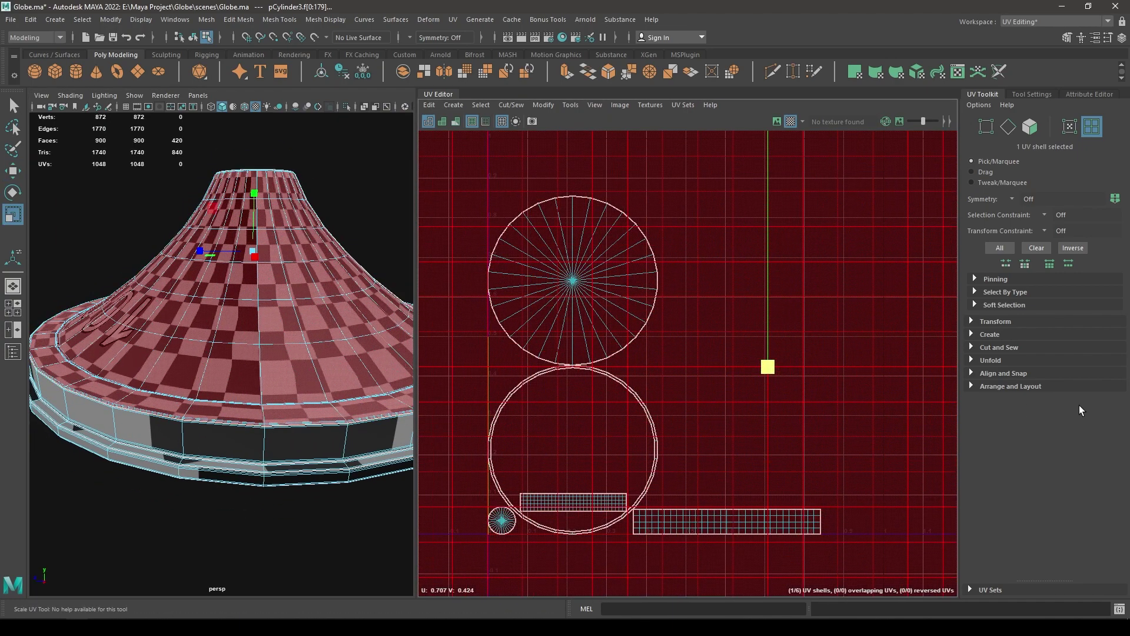
Adjust the height-to-width proportions of the conical body's UV shell to make the checker squares look even.
scroll(749, 411, down, 1)
drag(763, 289, 770, 217)
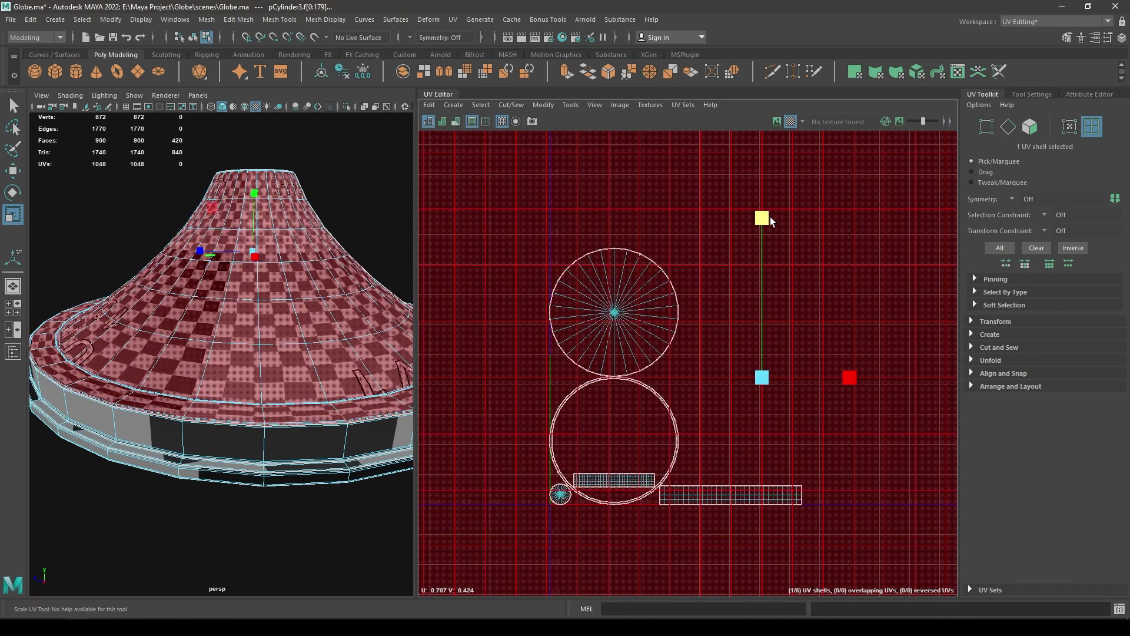
key(ctrl+z)
alt+drag(250, 358, 254, 393)
drag(844, 366, 885, 366)
key(w)
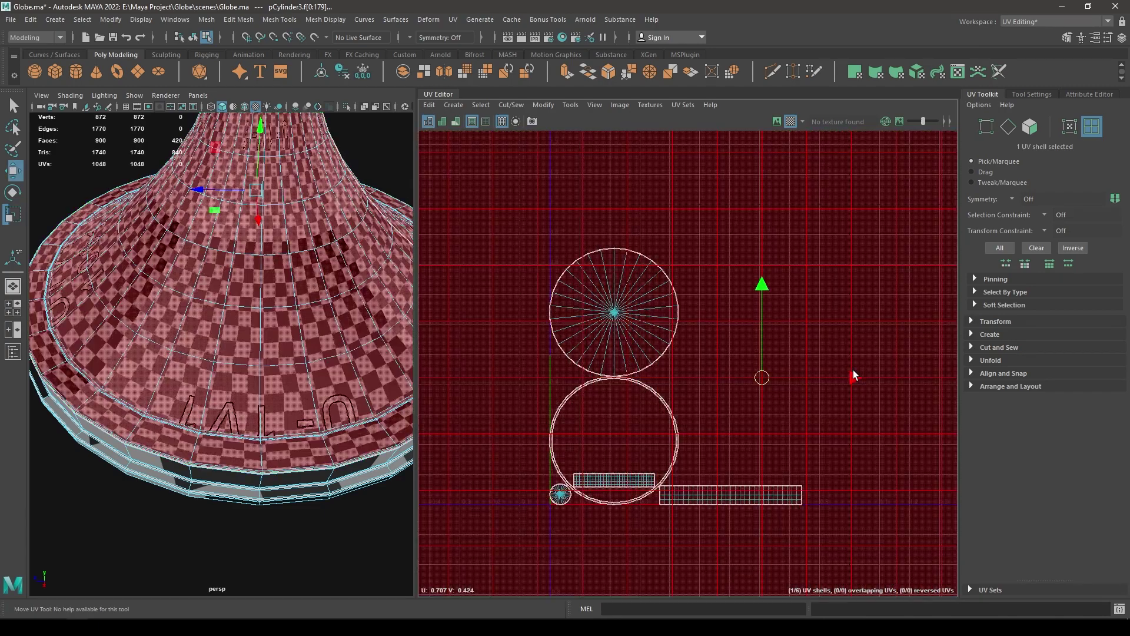
Lay out all UV shells of the base again and scale them up together for a finer checker pattern.
drag(848, 225, 432, 614)
shift+right_drag(719, 336, 606, 377)
alt+drag(183, 421, 160, 442)
key(r)
drag(762, 379, 1007, 394)
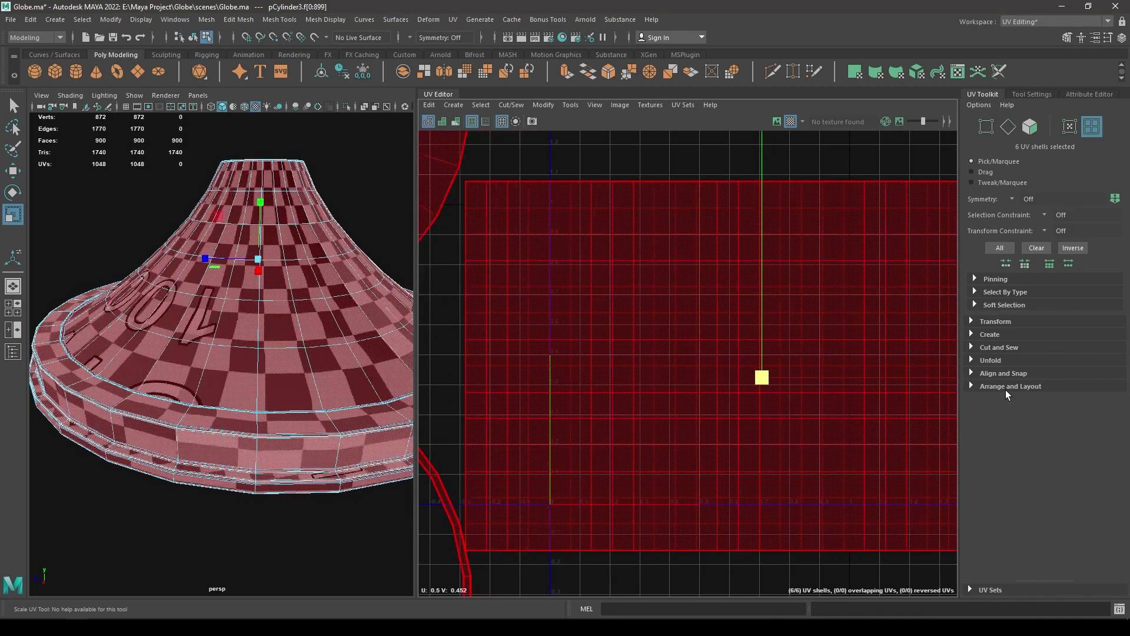
Scale all UV shells up further as a group and examine the checker on the base's rim bands.
key(w)
alt+right_drag(716, 464, 693, 207)
scroll(692, 212, down, 3)
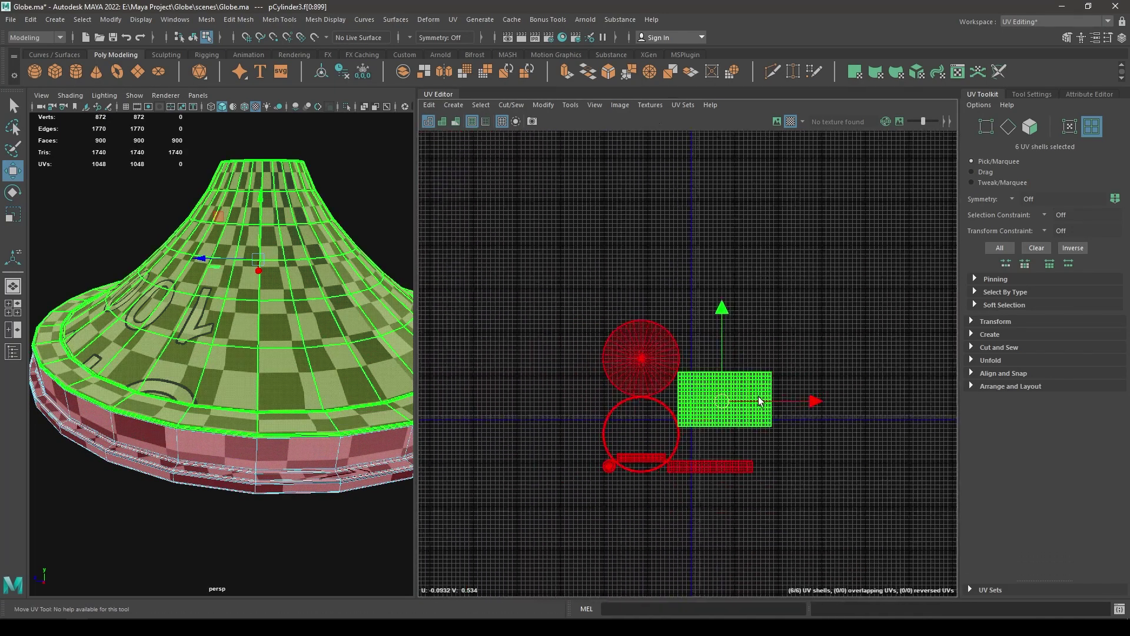
key(r)
drag(723, 399, 836, 430)
key(w)
alt+drag(314, 445, 323, 416)
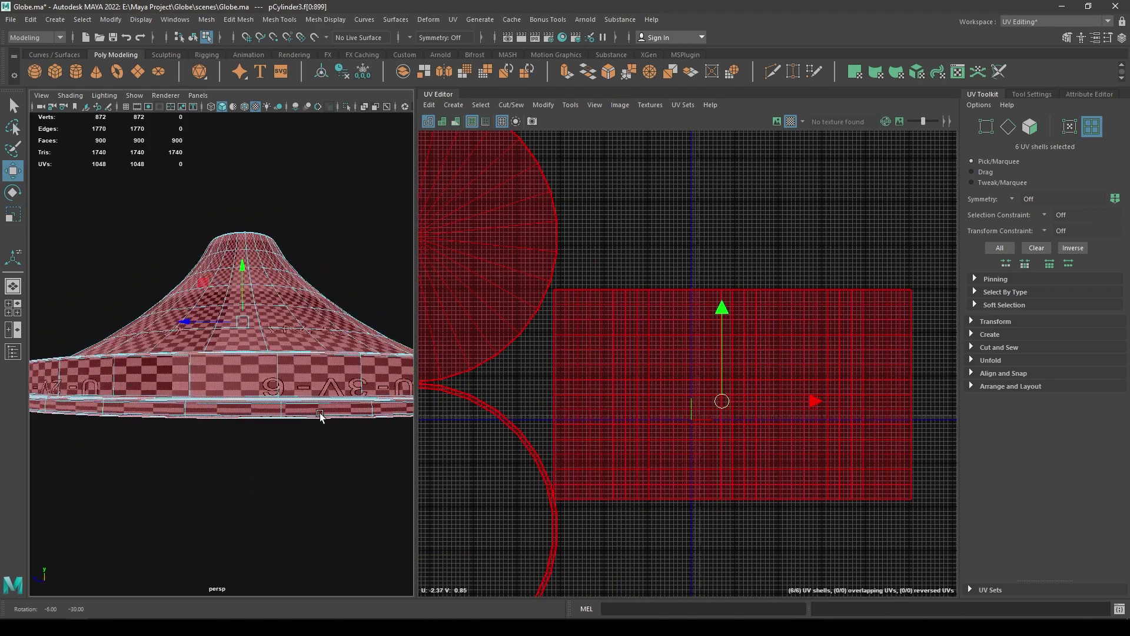
alt+drag(280, 371, 290, 398)
scroll(623, 393, down, 4)
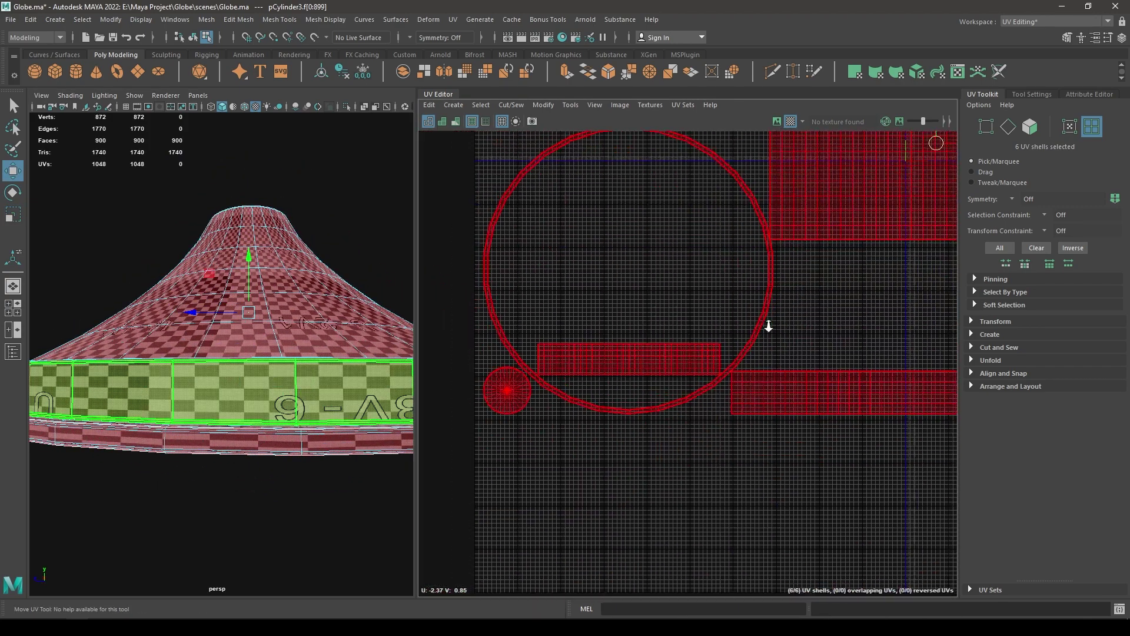
Select the long strip shell of the upper rim band and reduce its height to even out its checker squares.
click(671, 328)
click(618, 360)
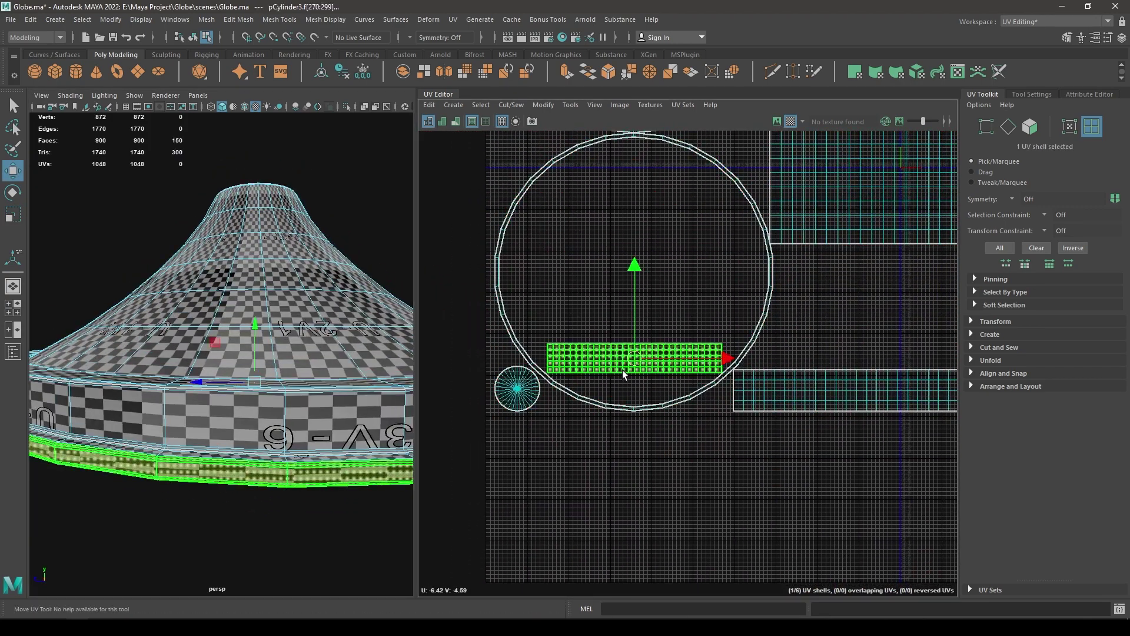
click(907, 376)
scroll(928, 395, down, 1)
alt+middle_drag(933, 396, 820, 367)
key(r)
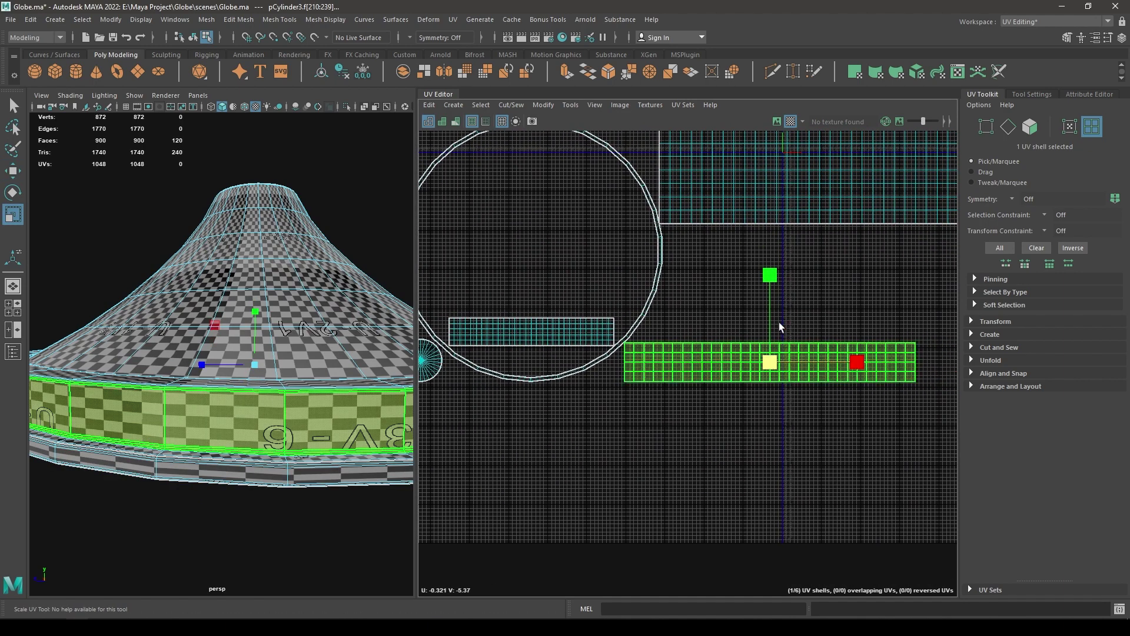
drag(765, 253, 783, 319)
key(w)
Enlarge the lower rim band's strip shell, stretch it horizontally and fine-tune its height until its checker squares look even.
click(539, 339)
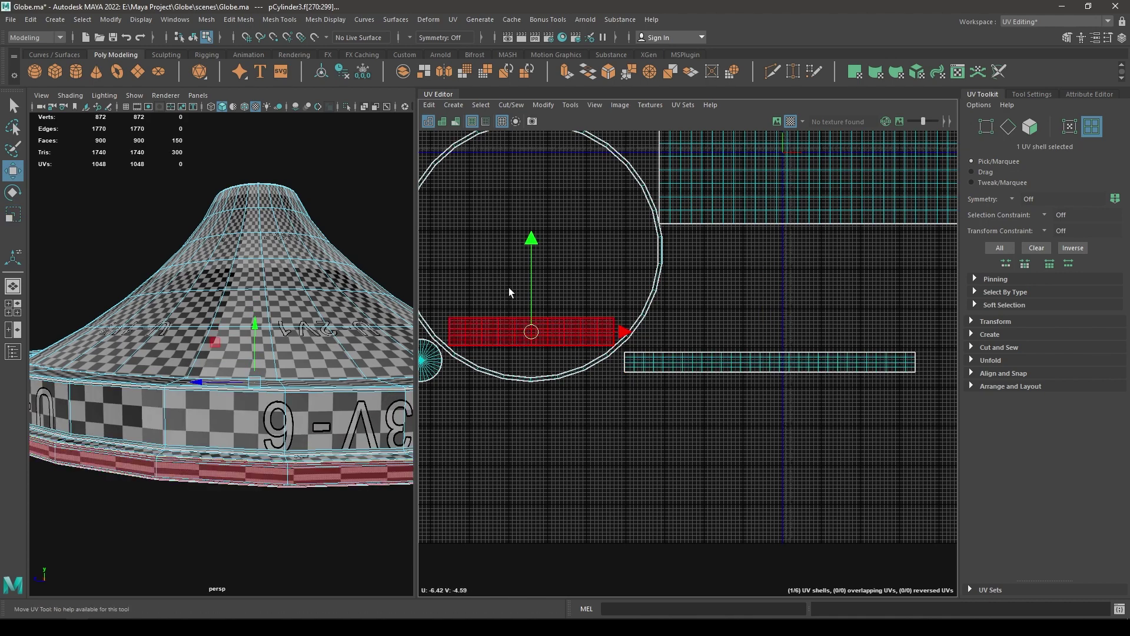
key(r)
drag(542, 336, 733, 357)
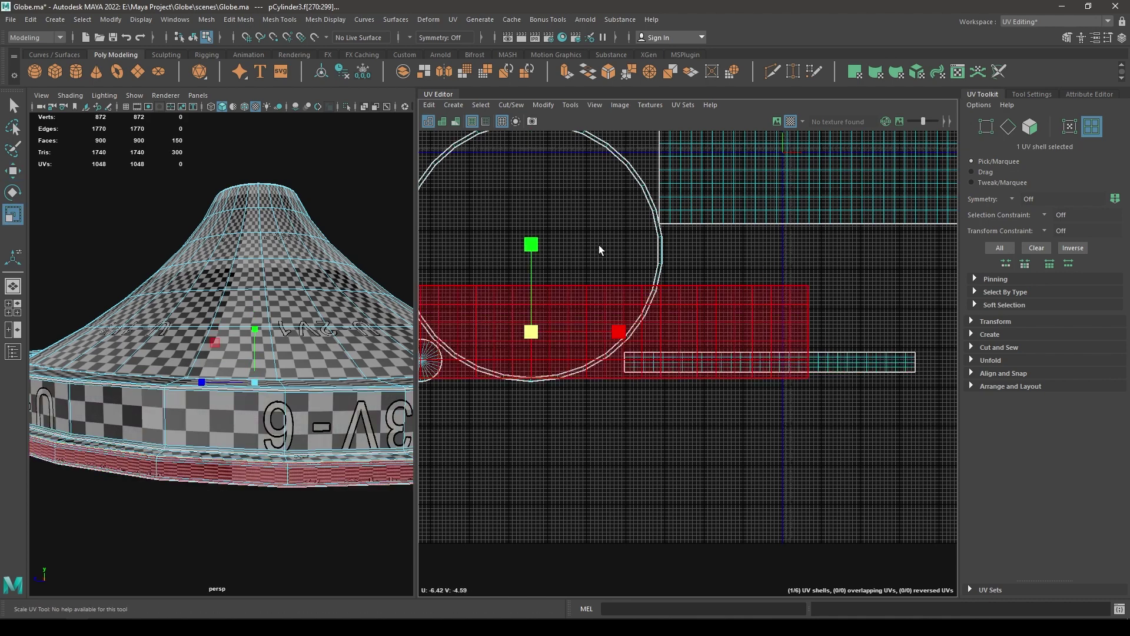
drag(532, 248, 646, 355)
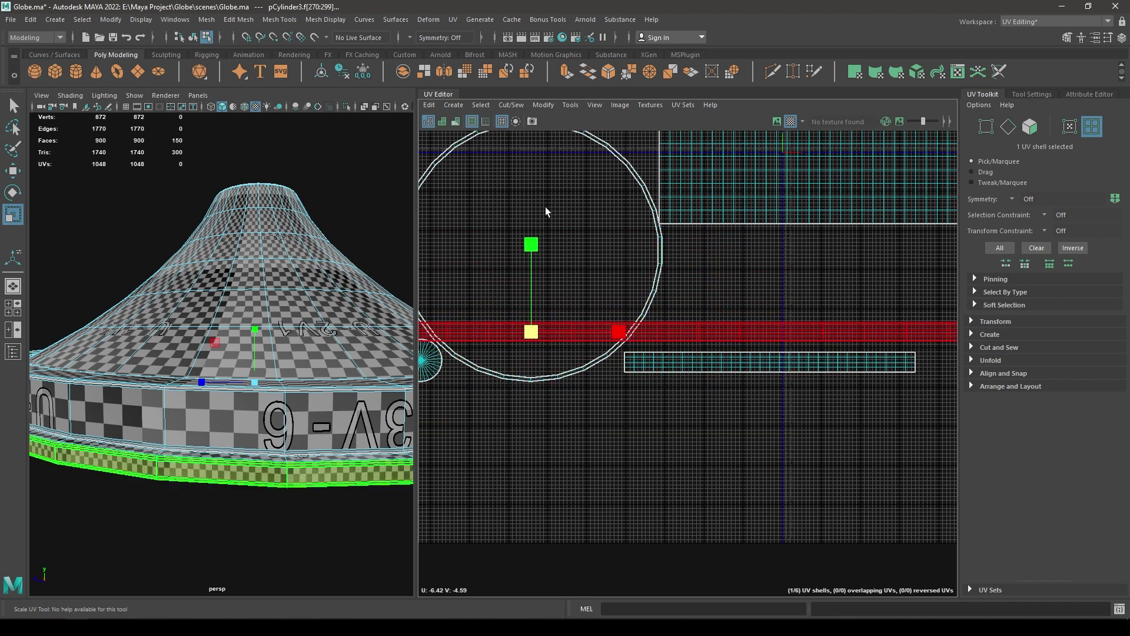
drag(532, 236, 537, 219)
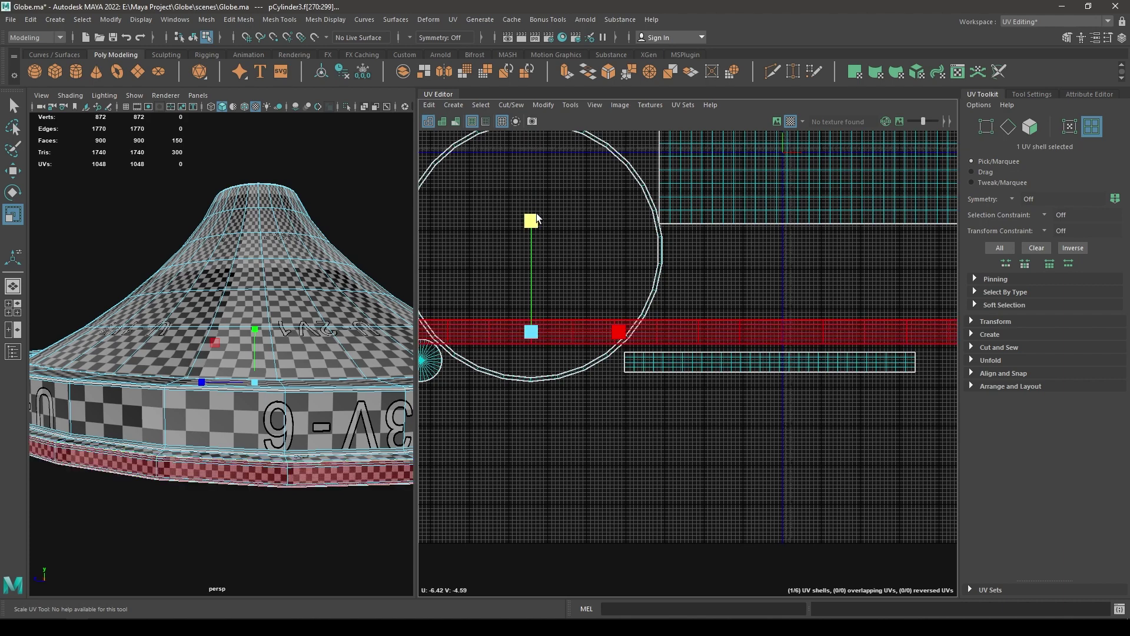
key(w)
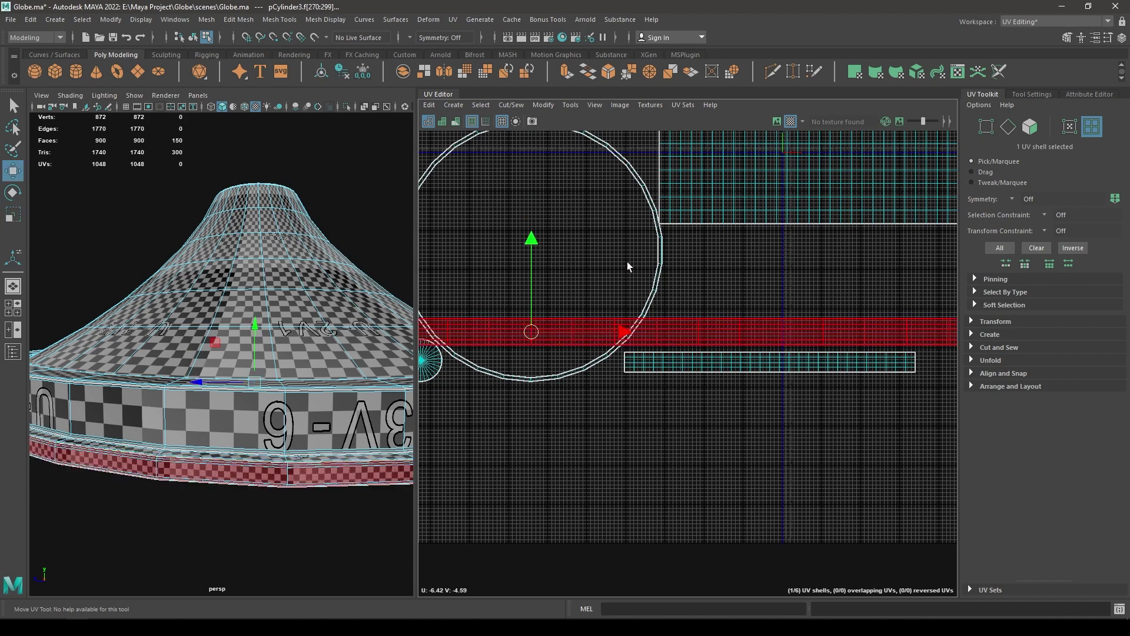
Select all six base shells, lay them out within the UV tile and clear the selection.
alt+right_drag(626, 264, 603, 129)
alt+middle_drag(620, 247, 666, 298)
drag(933, 582, 553, 147)
shift+right_drag(860, 224, 732, 264)
key(f)
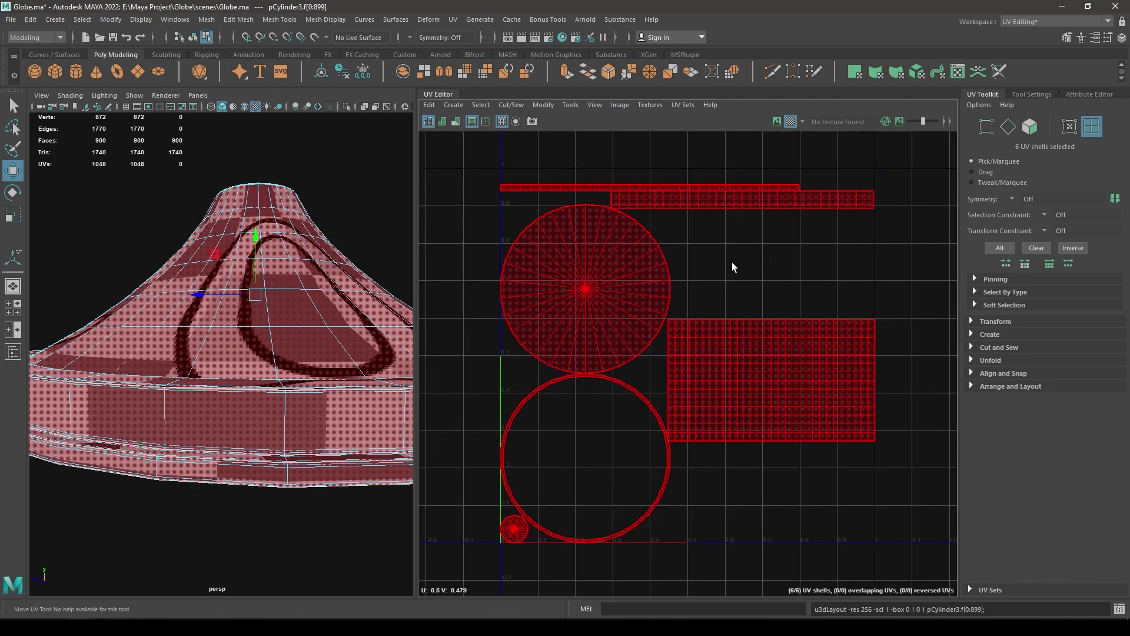
click(749, 272)
Return the base to object selection, show the hidden globe parts and bring the whole model into view.
alt+drag(274, 313, 267, 392)
scroll(267, 393, down, 3)
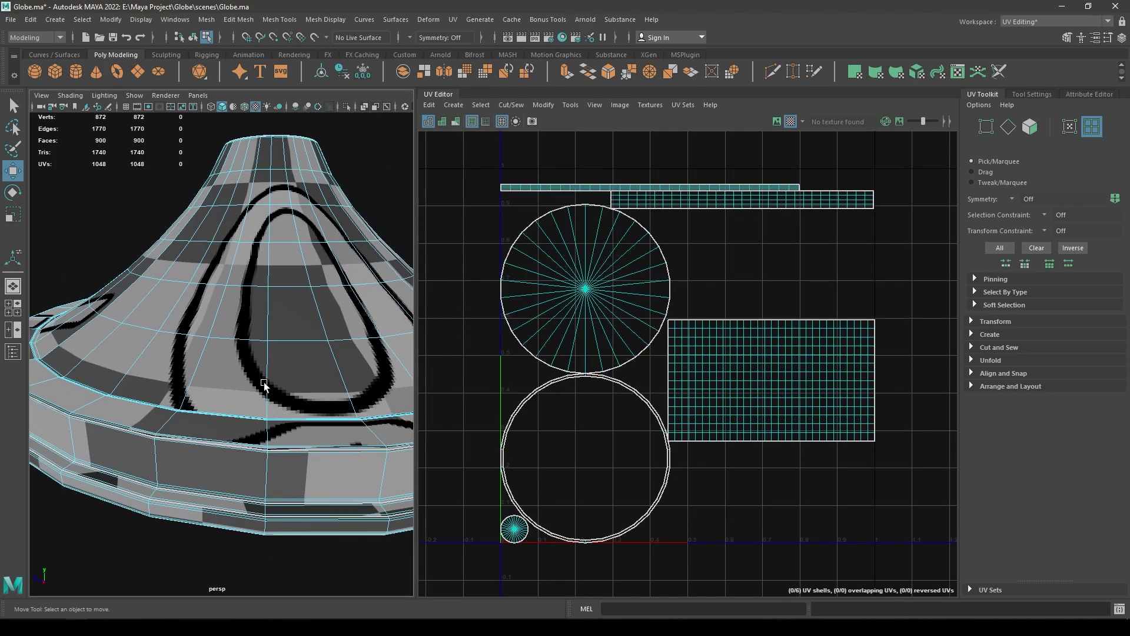
right_drag(267, 329, 390, 205)
scroll(396, 209, down, 8)
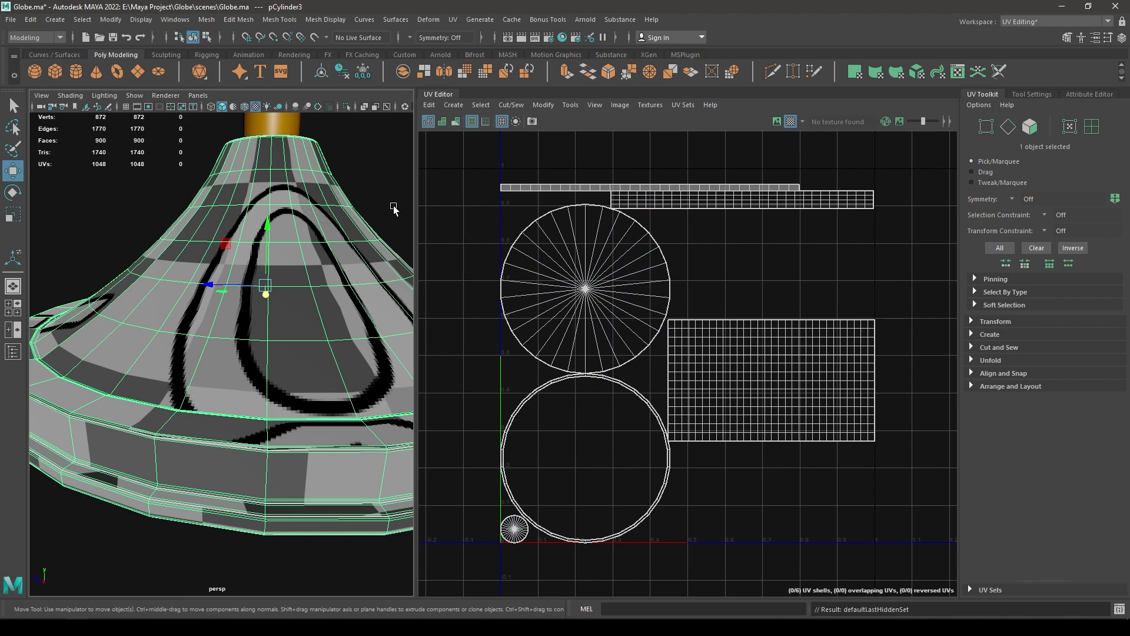
alt+drag(270, 259, 407, 336)
alt+right_drag(407, 336, 248, 259)
alt+drag(247, 259, 288, 240)
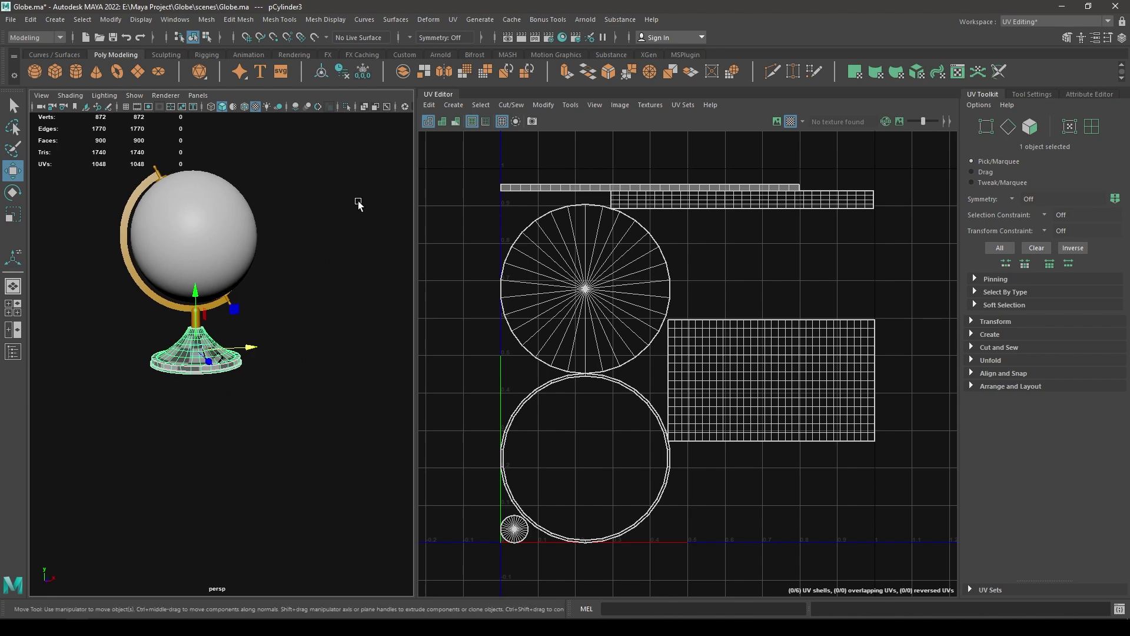
alt+right_drag(289, 246, 285, 288)
alt+drag(285, 287, 308, 302)
alt+middle_drag(308, 303, 320, 334)
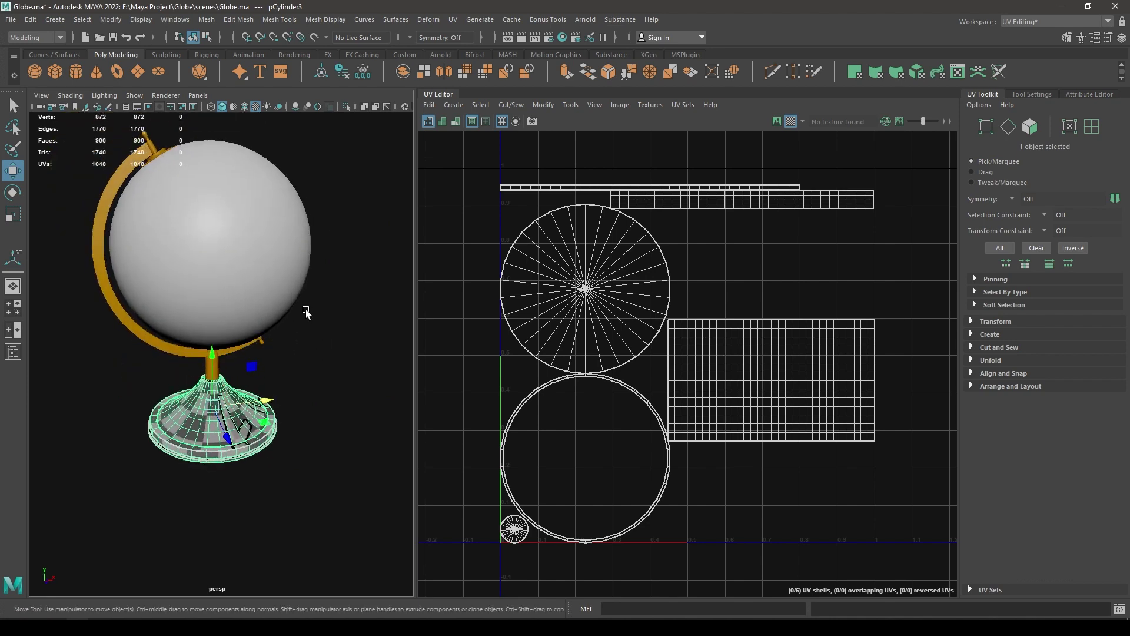
click(337, 368)
Select the base, curved arm, stem, axis pins and collar pieces together, leaving out the globe sphere.
click(263, 436)
shift+click(193, 348)
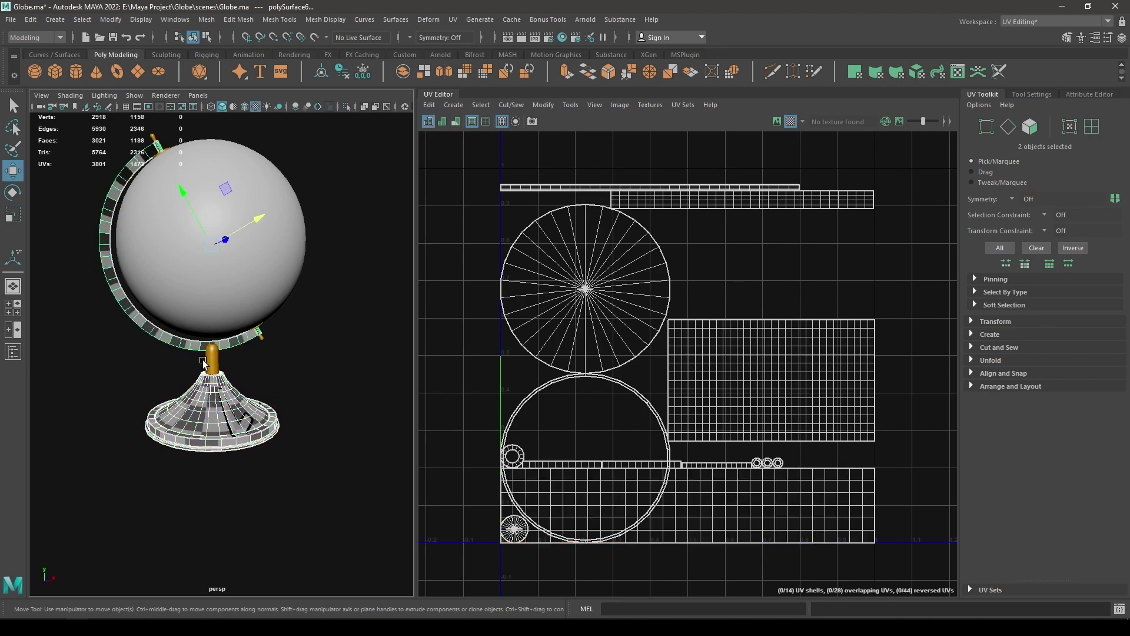
shift+click(207, 362)
shift+click(262, 343)
scroll(274, 359, up, 5)
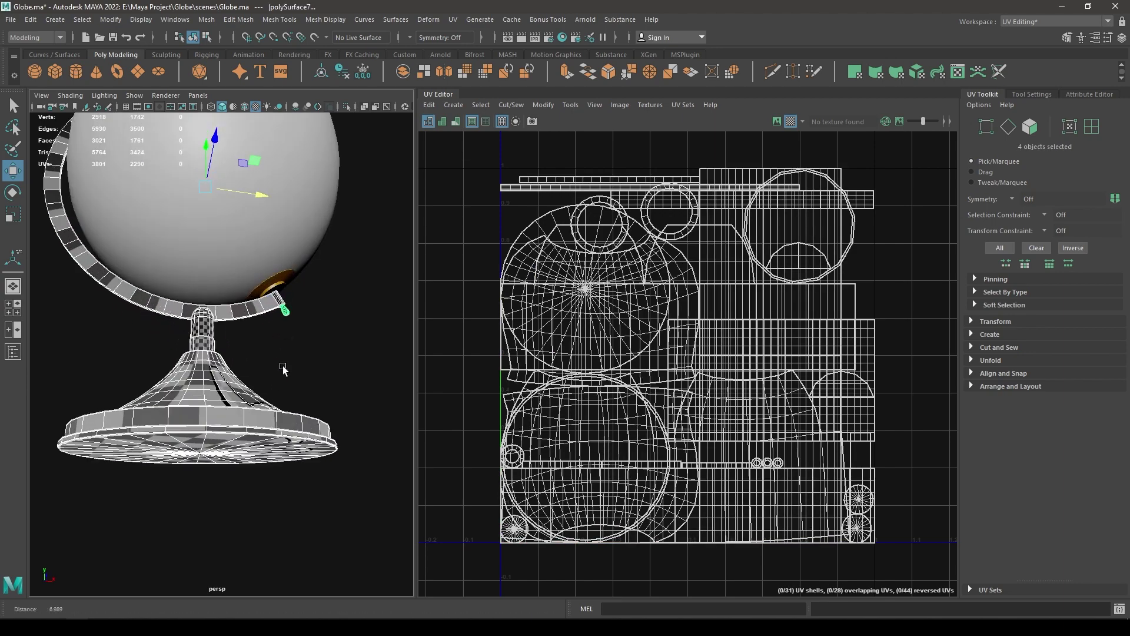
shift+click(281, 271)
scroll(559, 387, down, 3)
key(bracketleft)
key(bracketleft)
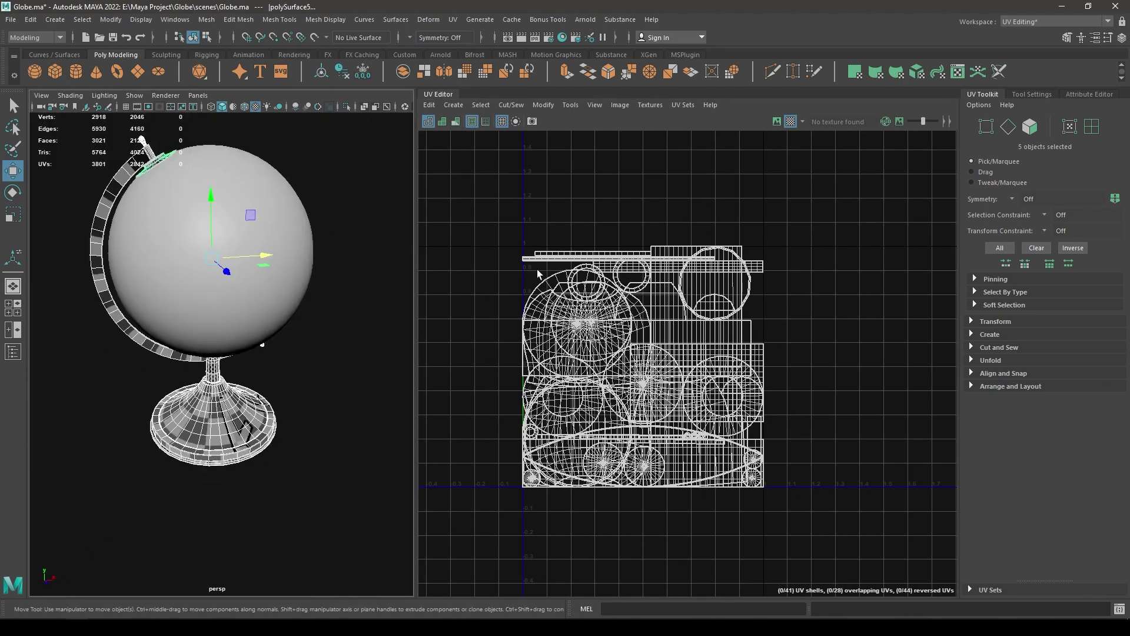
Select all UV shells of the chosen parts, lay them out together in one tile and clear the selection.
right_drag(684, 239, 648, 223)
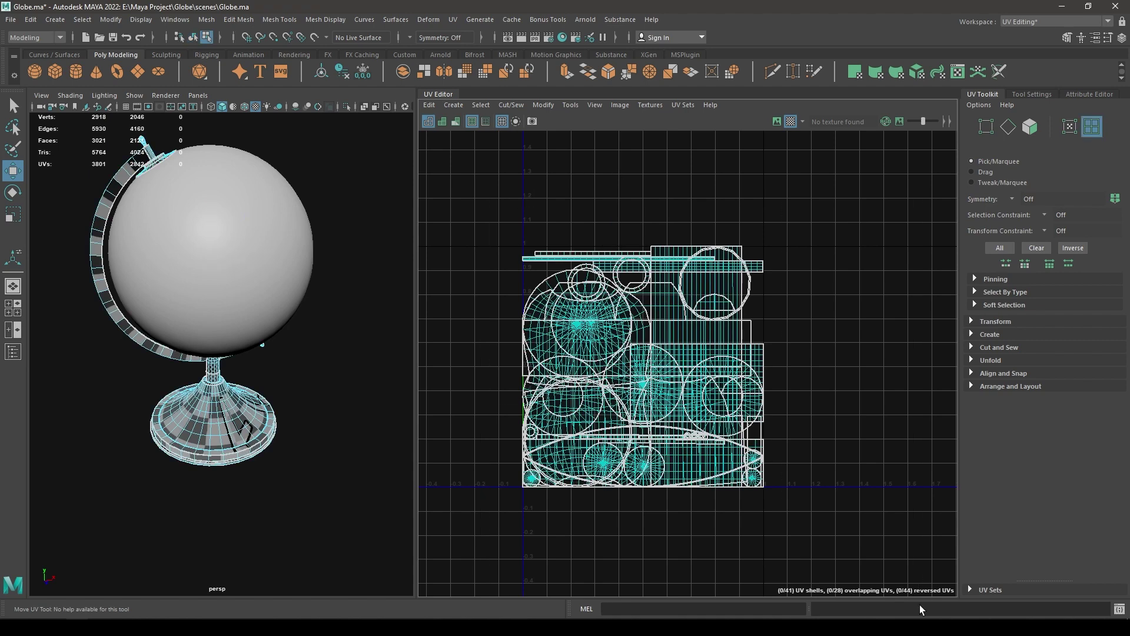
drag(498, 510, 782, 199)
shift+right_drag(782, 199, 650, 247)
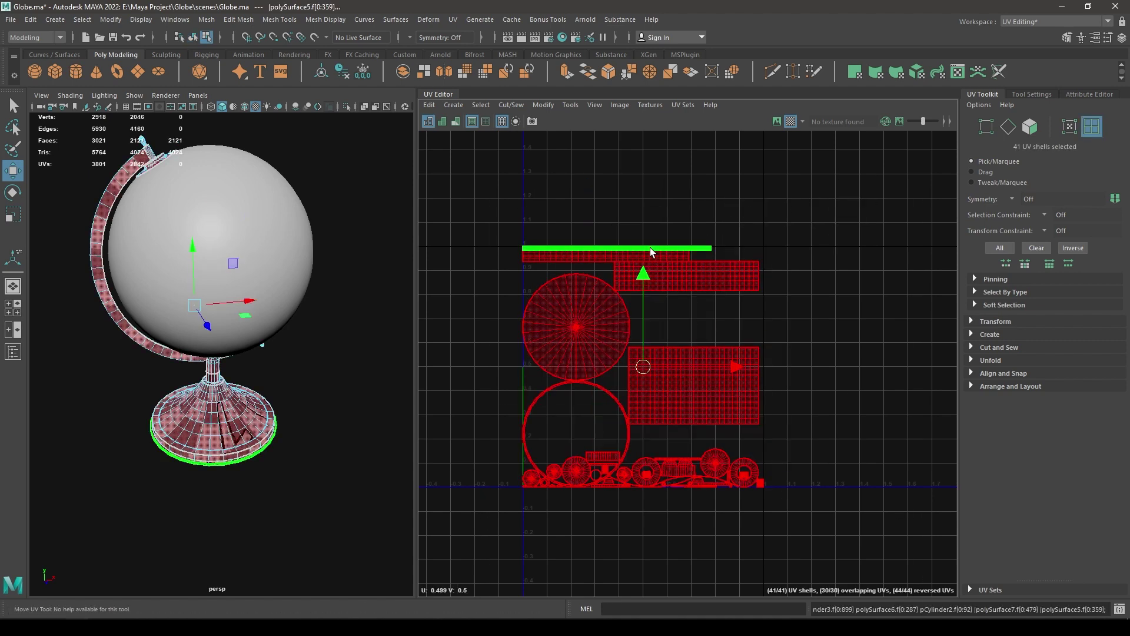
key(f)
click(916, 263)
Select the curved arm's wide rectangular UV shell below the thin strips and shift it slightly down and to the right.
scroll(856, 268, up, 2)
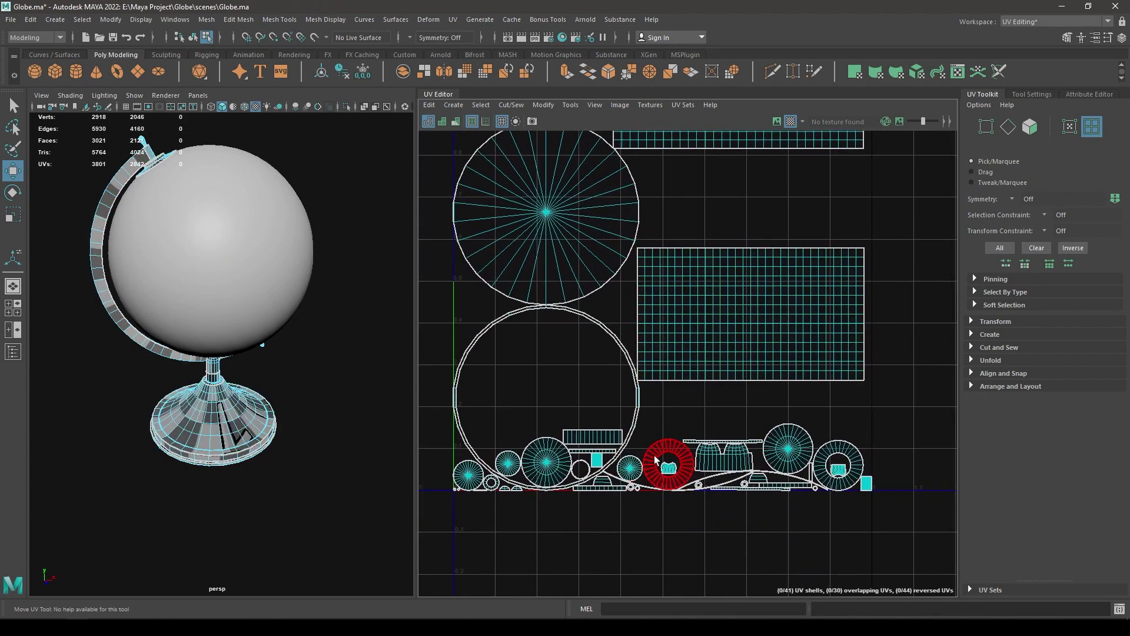
click(654, 459)
scroll(301, 333, down, 3)
alt+drag(301, 333, 312, 365)
alt+middle_drag(613, 303, 638, 479)
scroll(639, 480, down, 1)
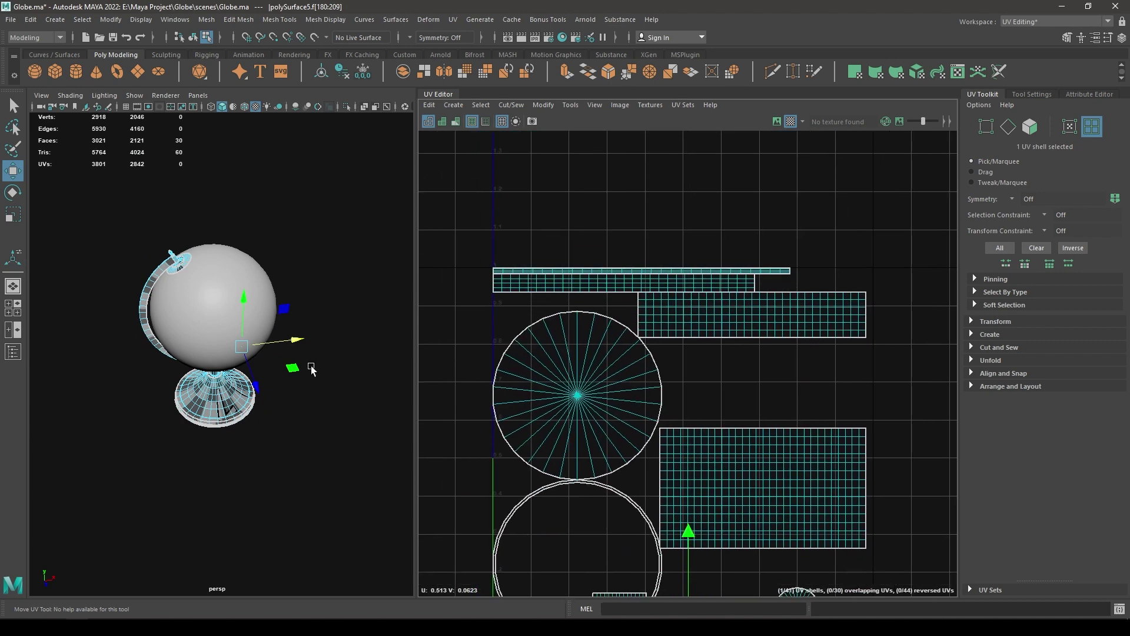
scroll(313, 369, up, 5)
click(713, 312)
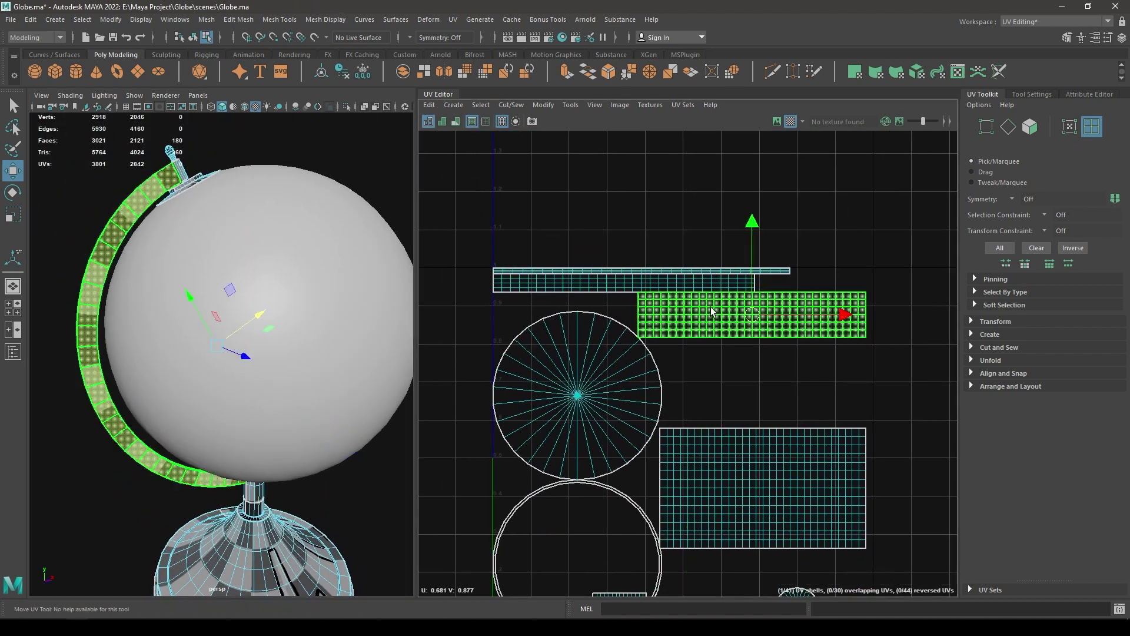
alt+right_drag(825, 362, 849, 364)
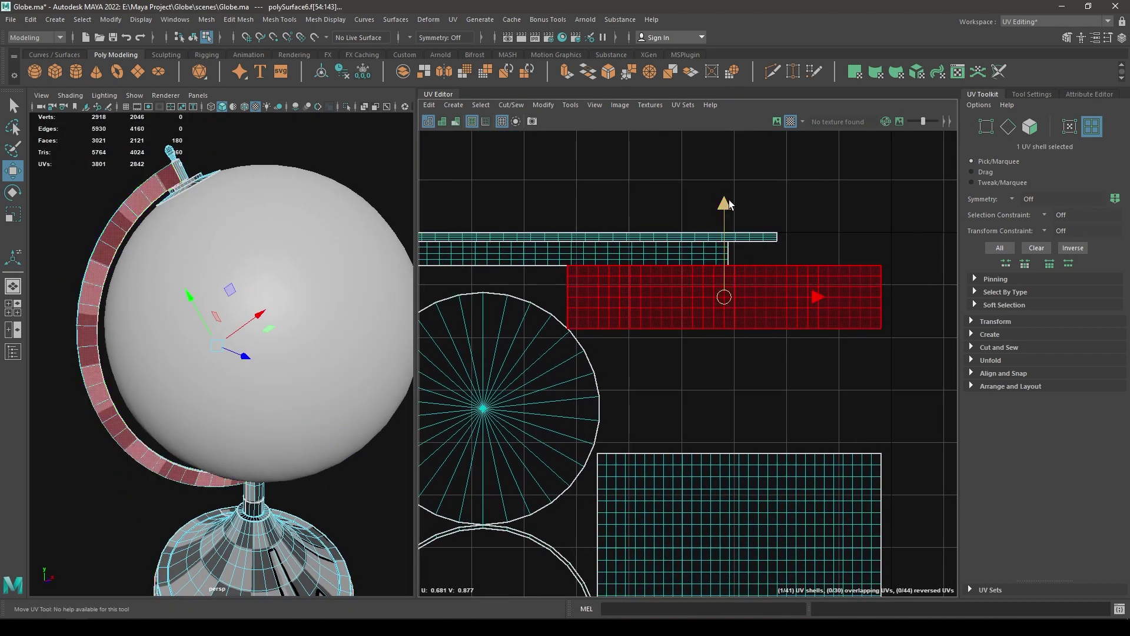
drag(730, 201, 730, 203)
drag(811, 298, 815, 299)
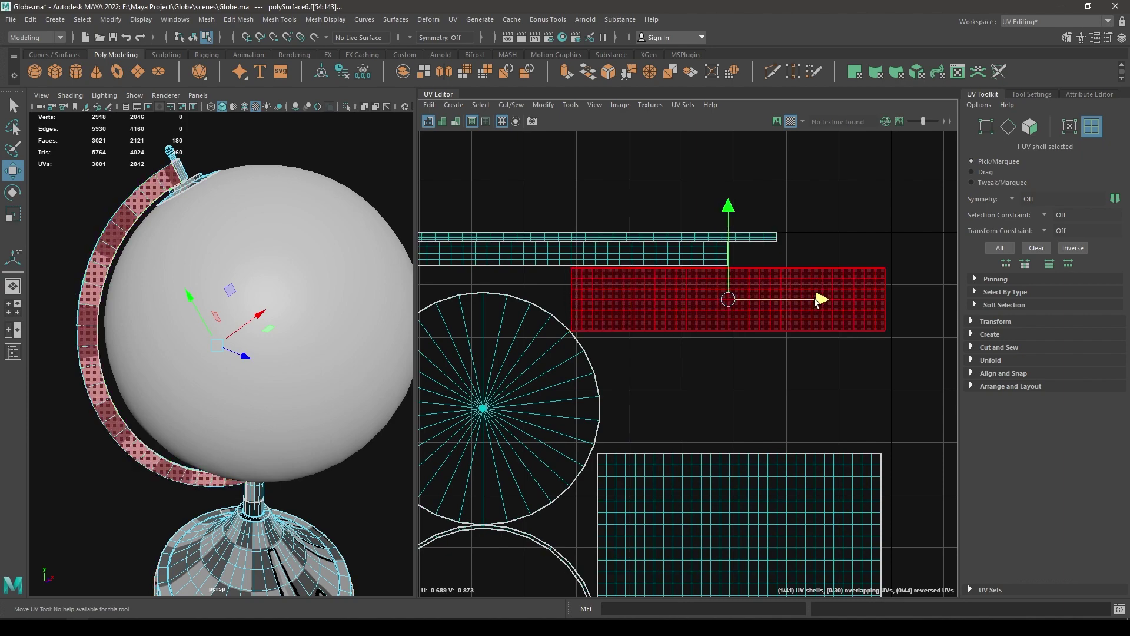
key(a)
Check the base's large round UV shell, return the stand parts to object selection and save the scene.
click(545, 332)
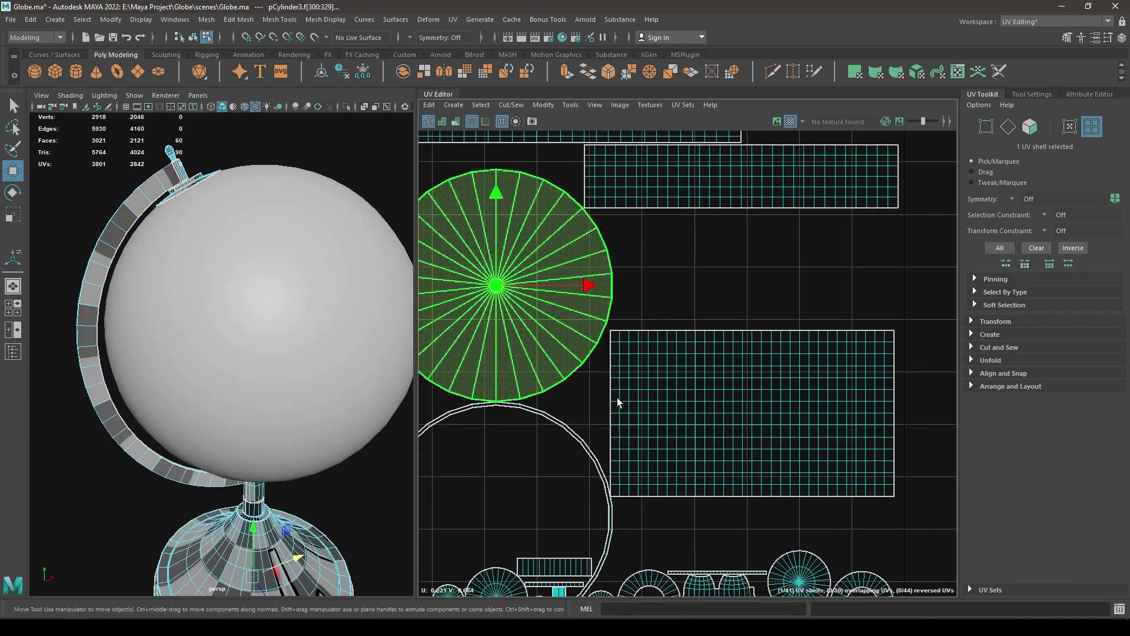
alt+middle_drag(689, 346, 691, 311)
alt+right_drag(683, 467, 664, 426)
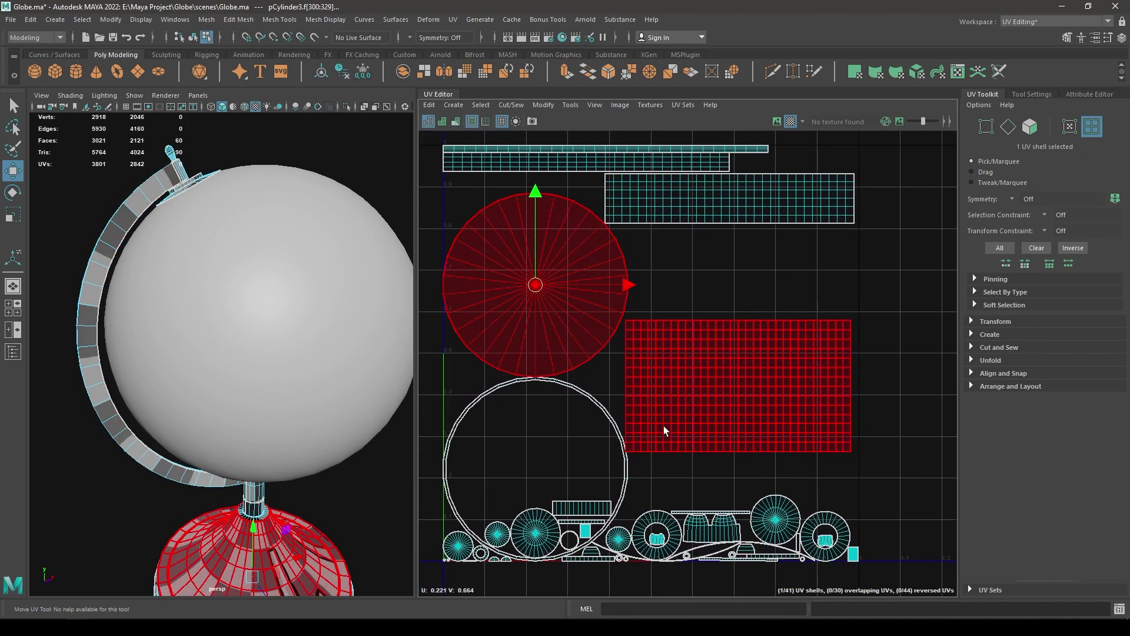
alt+drag(249, 474, 223, 436)
right_drag(222, 297, 271, 272)
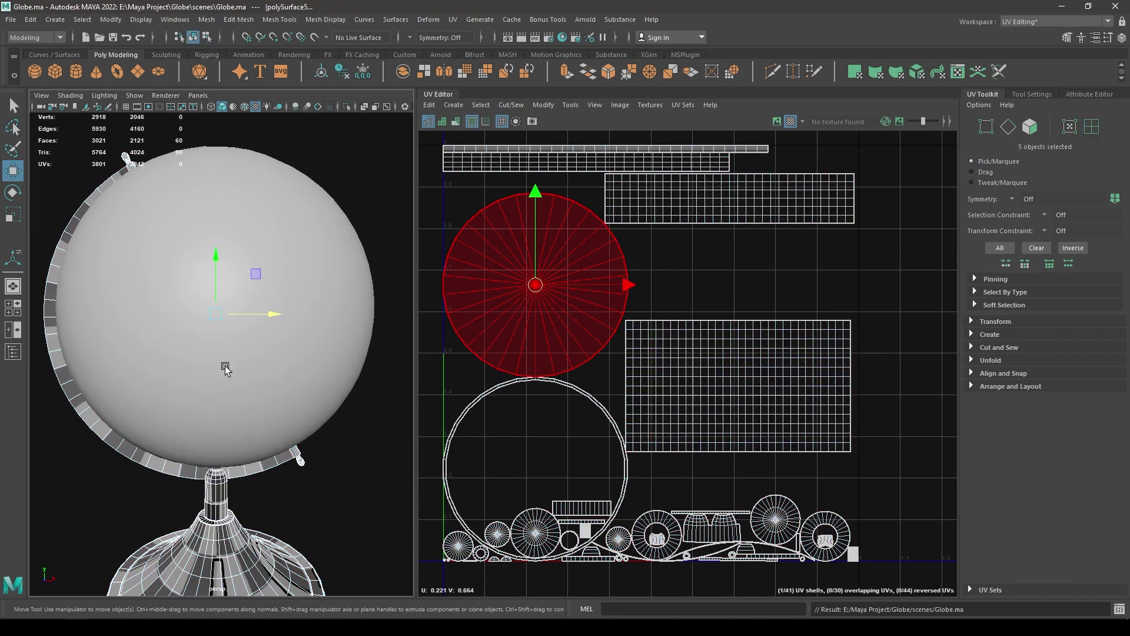
Assign a new Blinn material to the five selected stand parts and name the material Metal.
alt+drag(244, 466, 256, 465)
right_drag(240, 326, 325, 528)
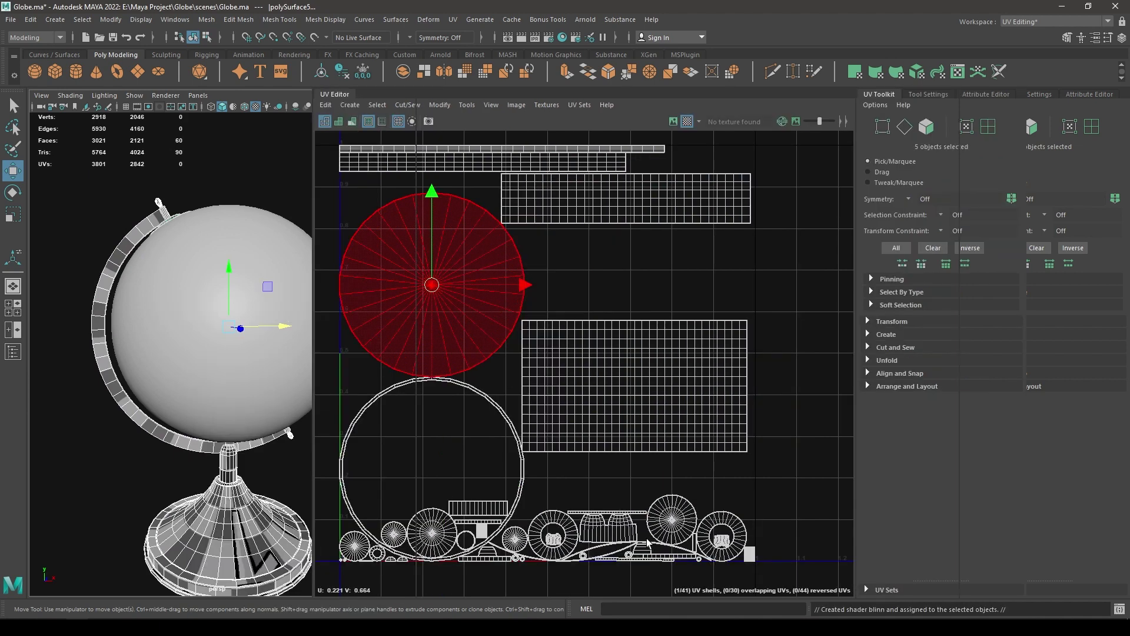
click(972, 126)
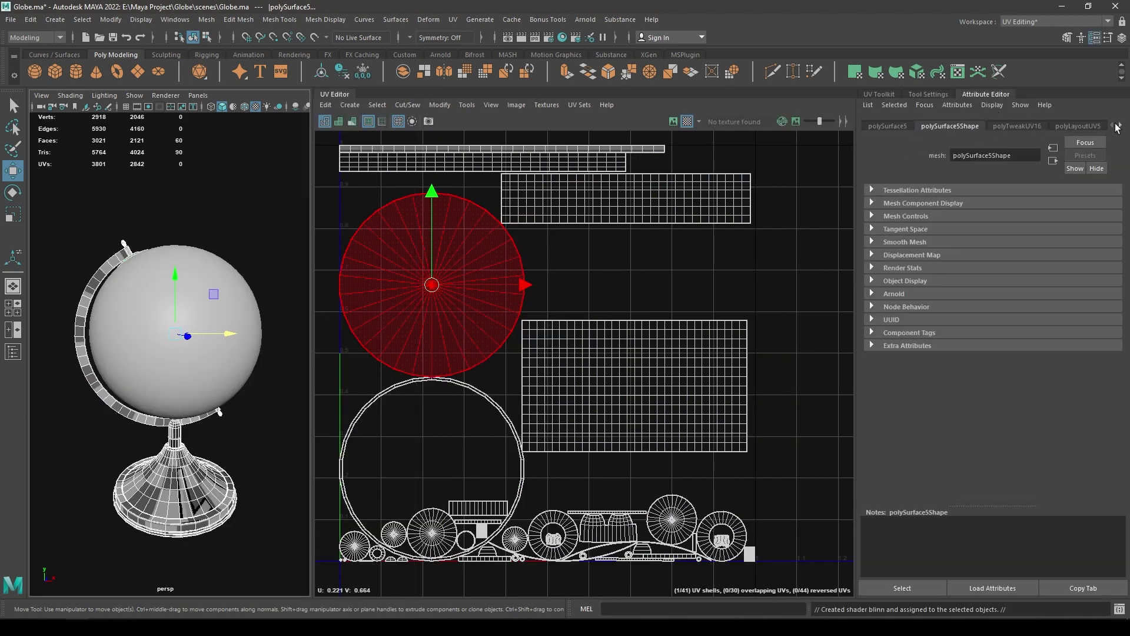
click(1121, 126)
click(1077, 273)
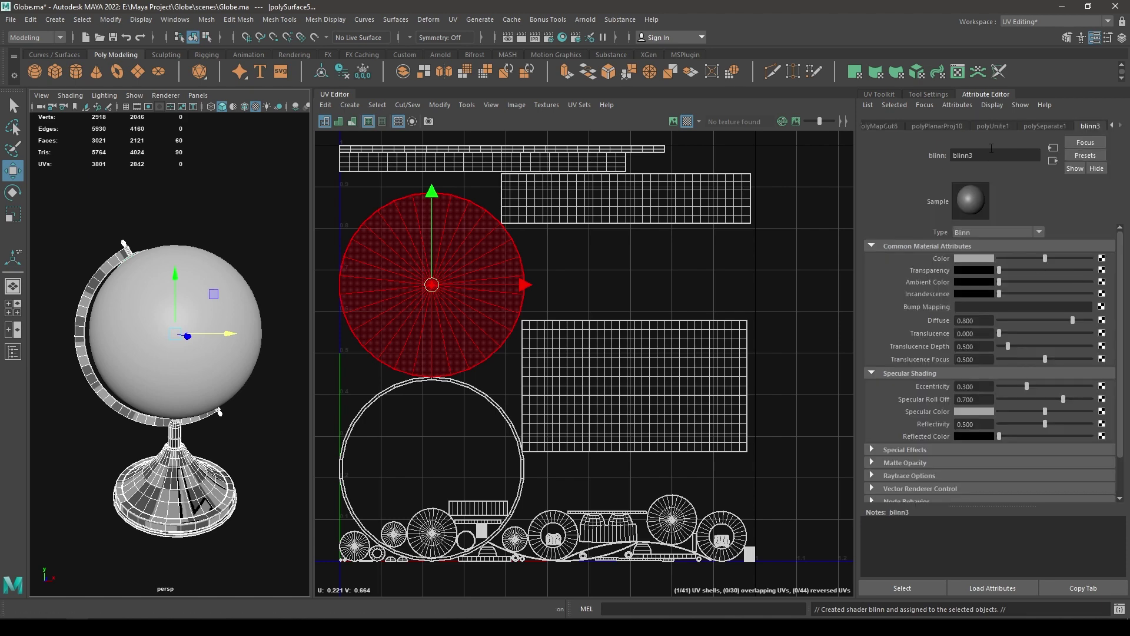
double_click(992, 152)
text(Metal)
key(Return)
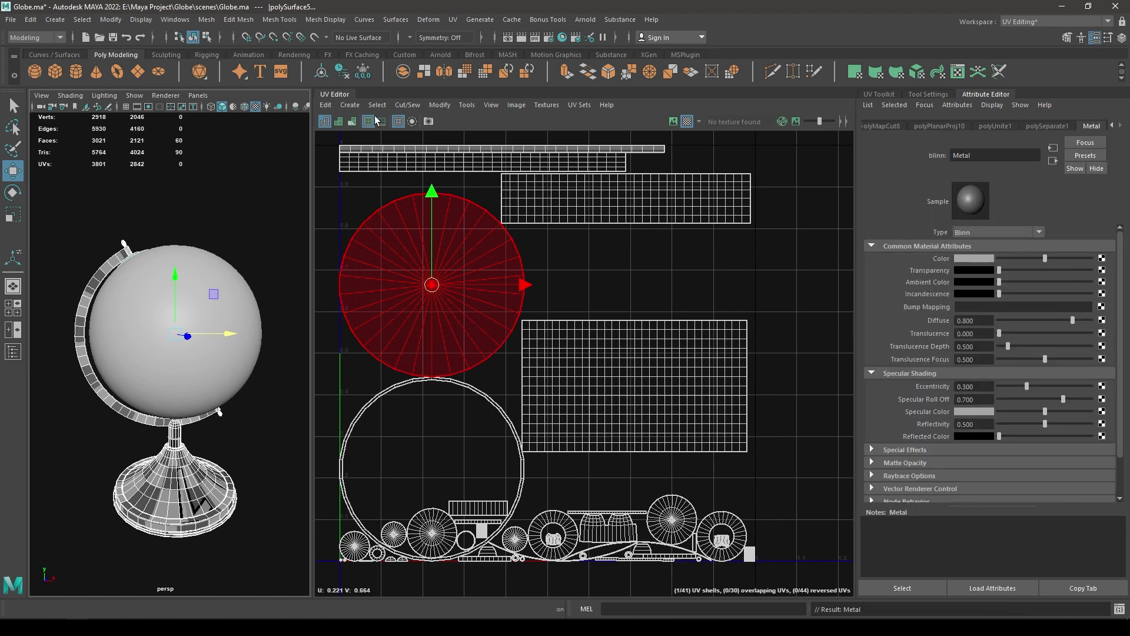
Select every part except the globe sphere, combine them into a single stand mesh and save the scene.
drag(288, 182, 79, 594)
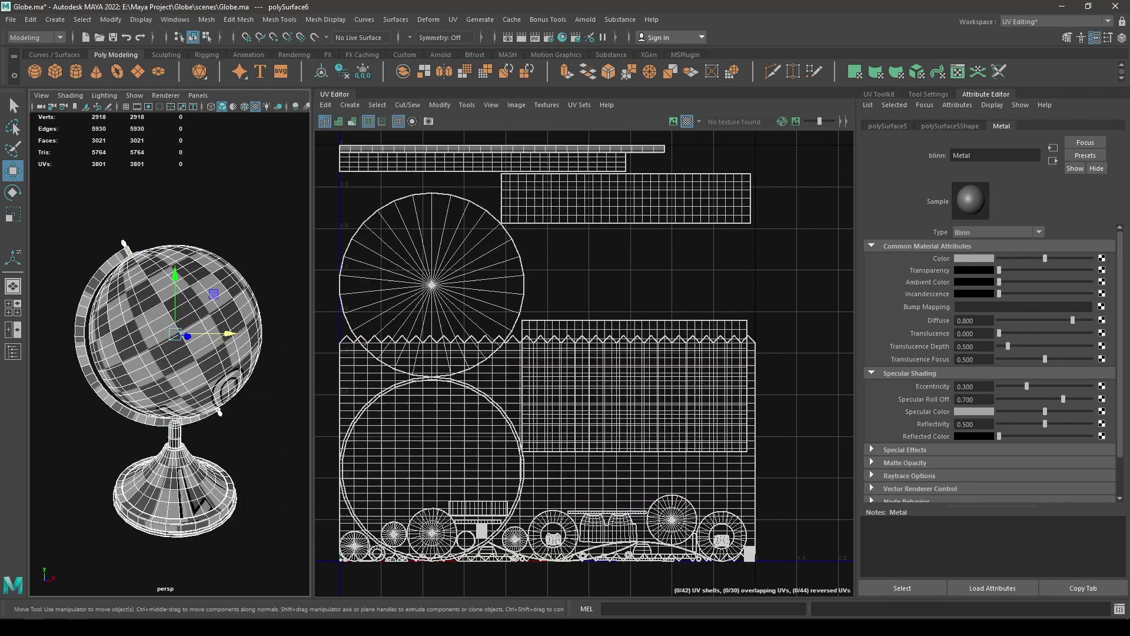
ctrl+click(168, 366)
alt+drag(214, 434, 191, 429)
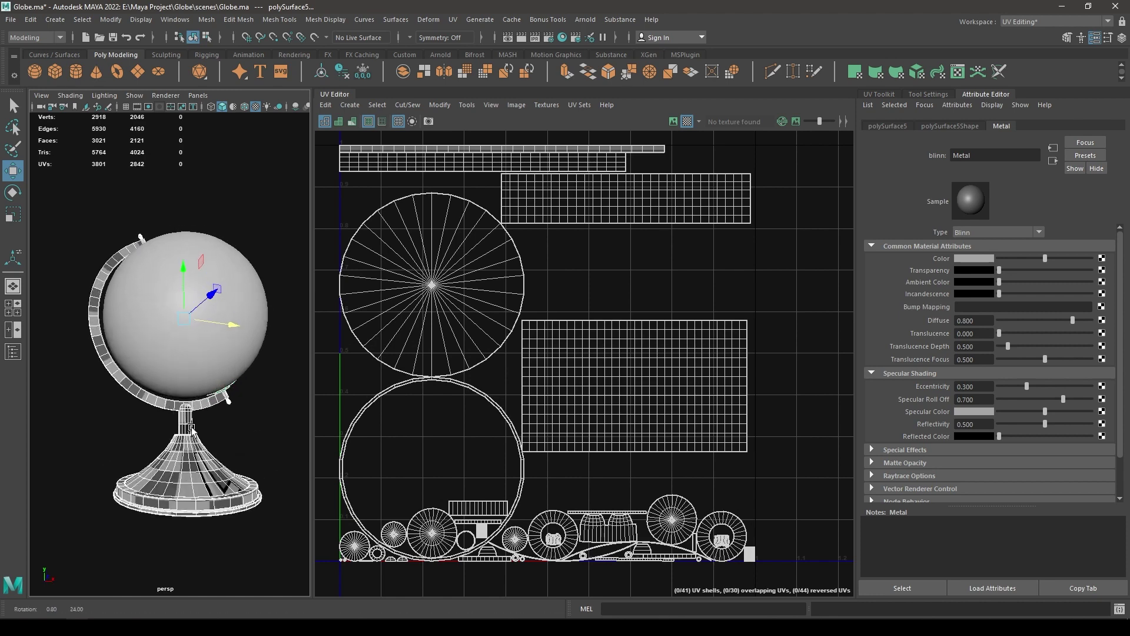
shift+right_drag(206, 429, 191, 534)
key(ctrl+s)
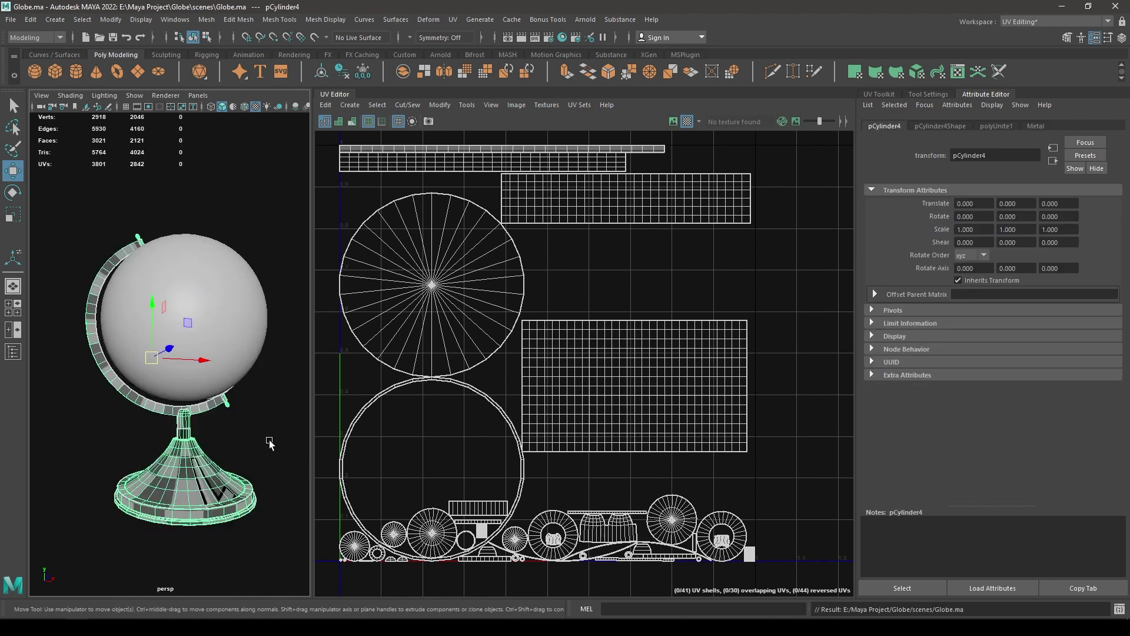
Assign a new Blinn material to the globe sphere and name the material Map.
click(206, 376)
alt+drag(206, 377, 213, 349)
right_drag(213, 300, 289, 527)
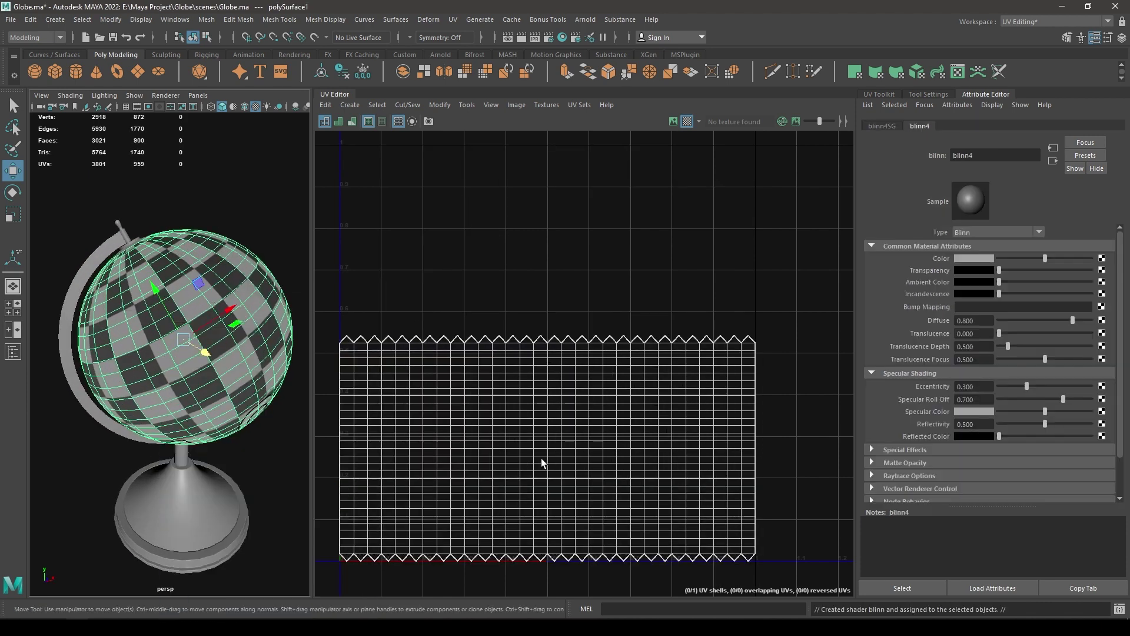
click(999, 153)
text(Map)
key(Return)
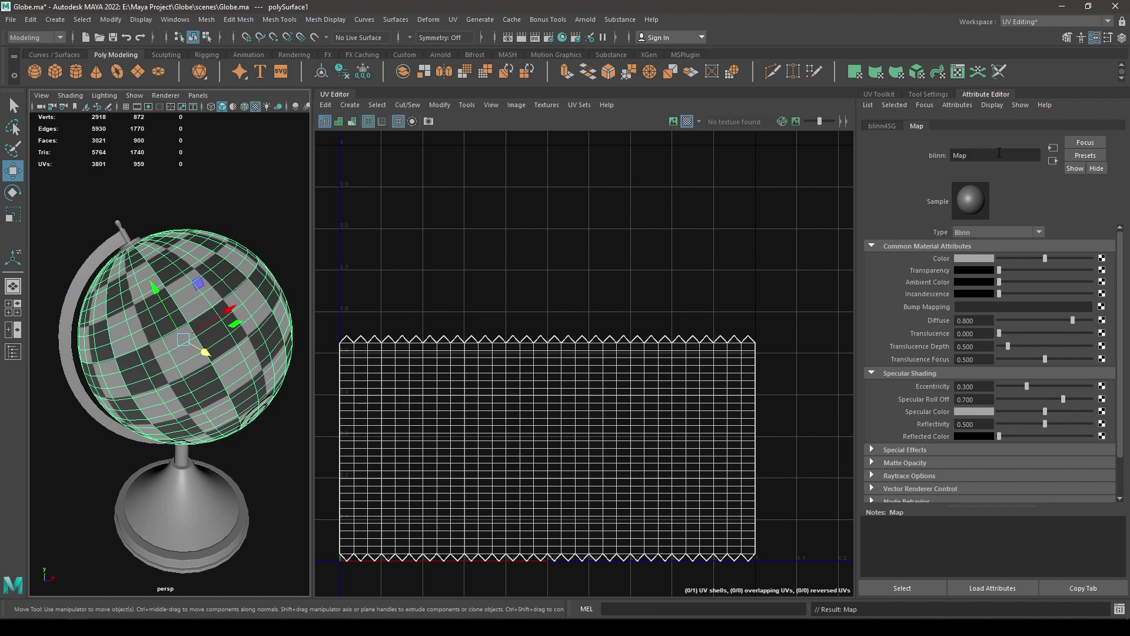
Delete the globe sphere's construction history, clear the selection and save the scene.
click(32, 20)
mouse_move(105, 171)
mouse_move(141, 161)
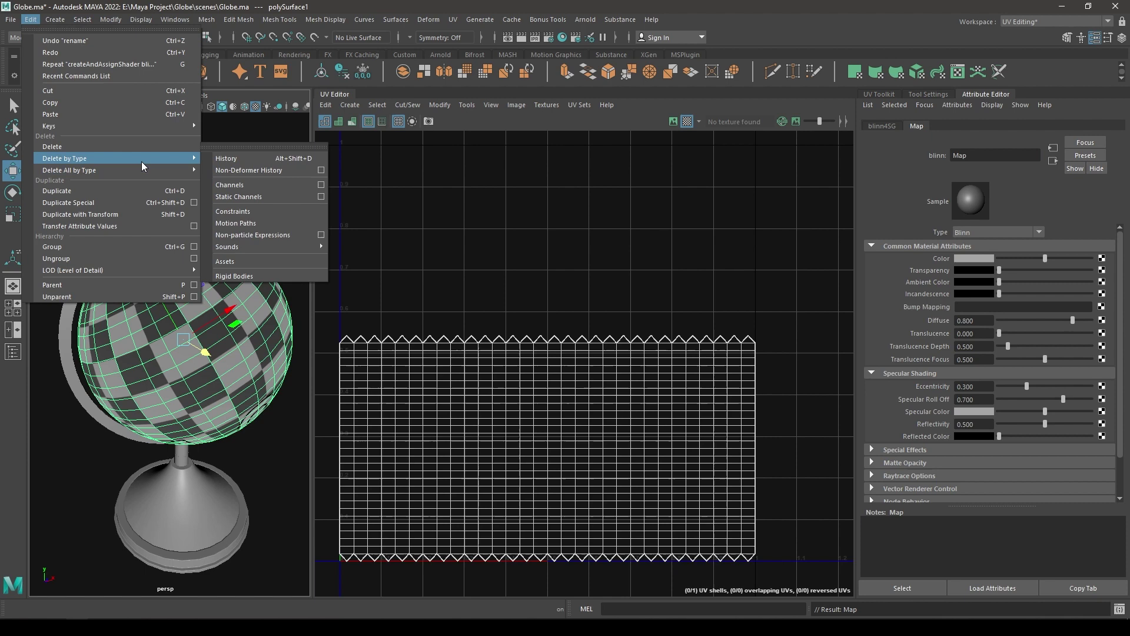
click(256, 154)
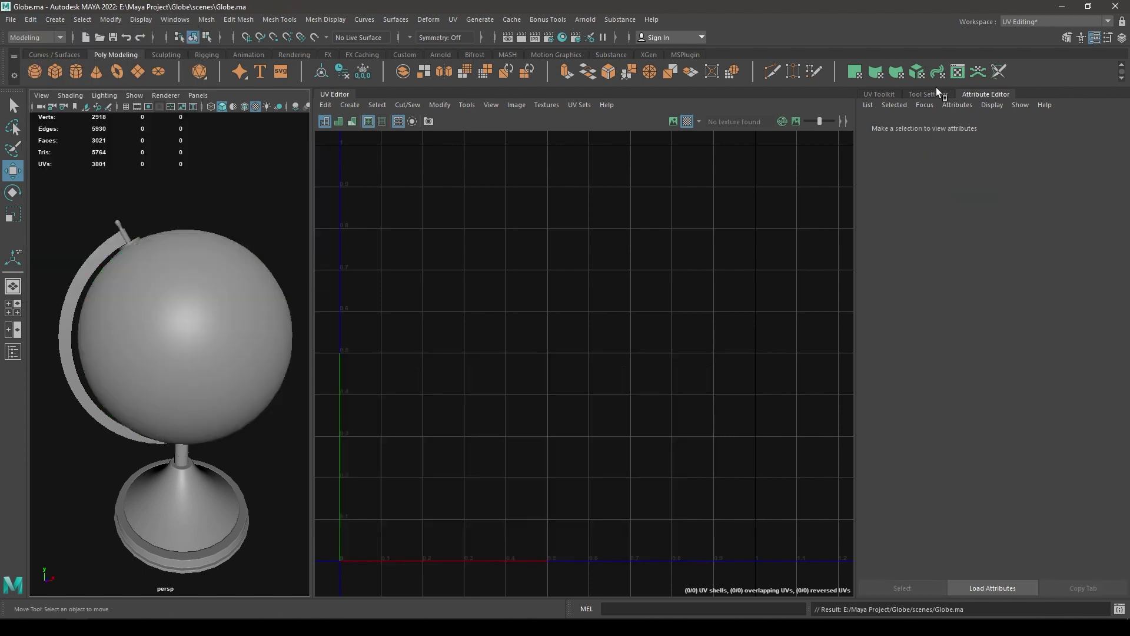
Leave the UV editing layout by switching to My Custom Workspace.
click(883, 94)
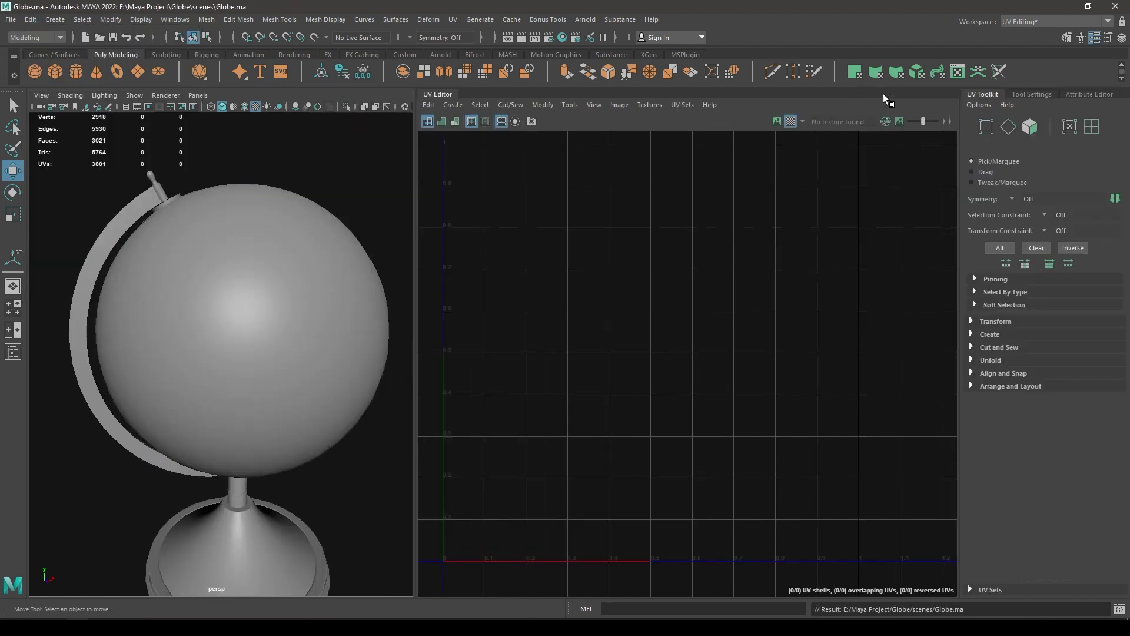
scroll(345, 361, down, 4)
click(1060, 22)
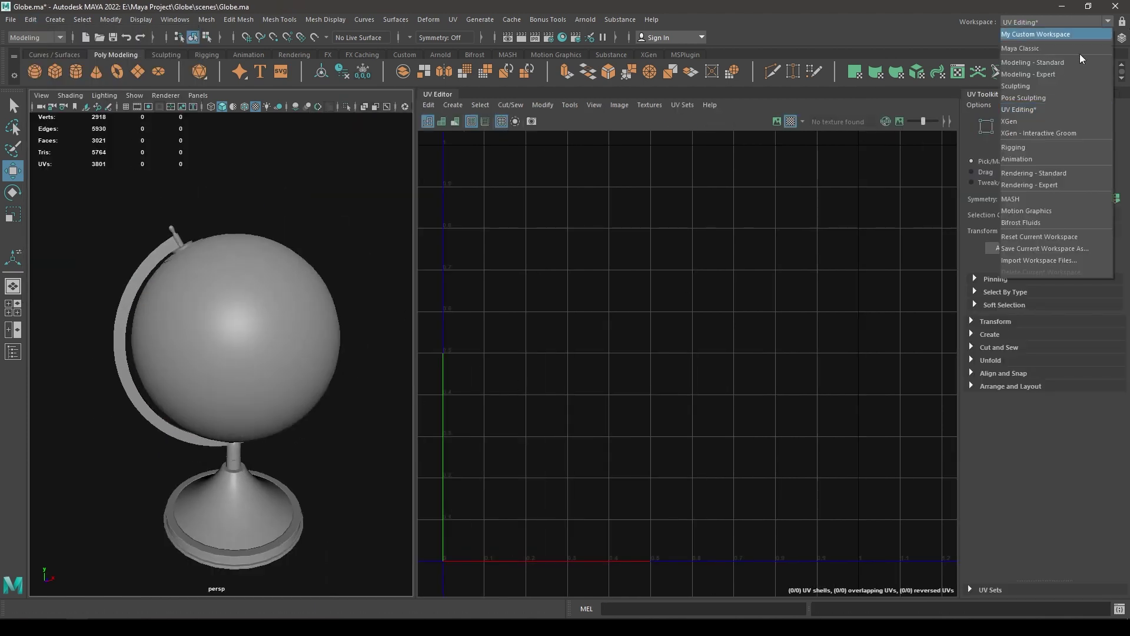
click(1065, 34)
scroll(733, 186, down, 5)
Select the globe sphere and the stand, export them as an OBJ file named GlobeOBJ and clear the selection.
alt+drag(684, 232, 530, 420)
alt+drag(530, 421, 453, 453)
click(10, 20)
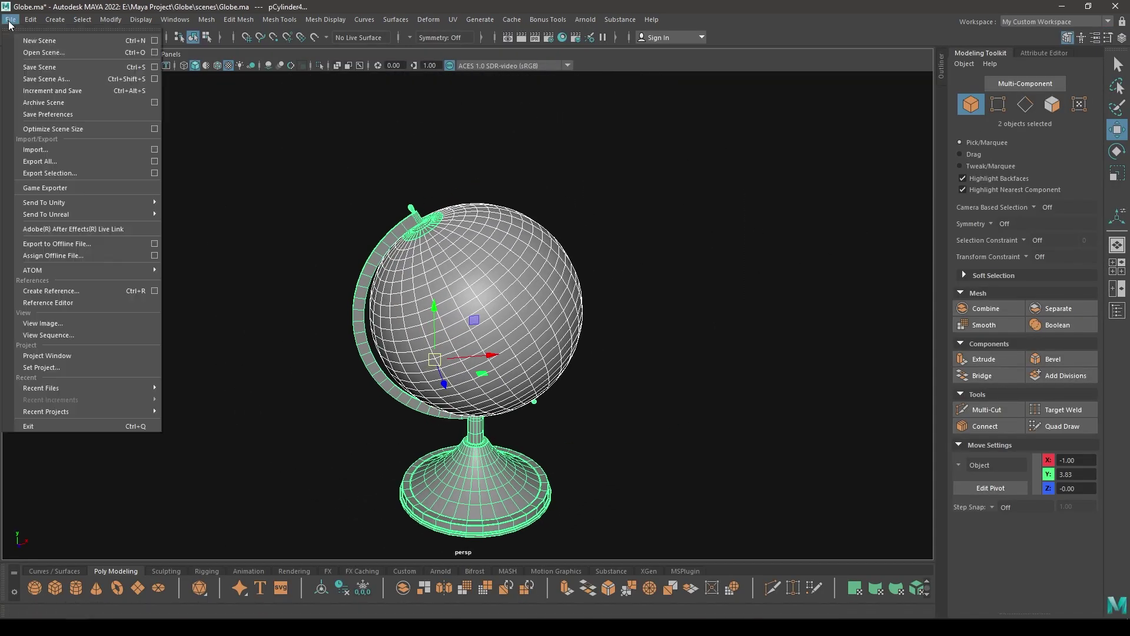
click(94, 172)
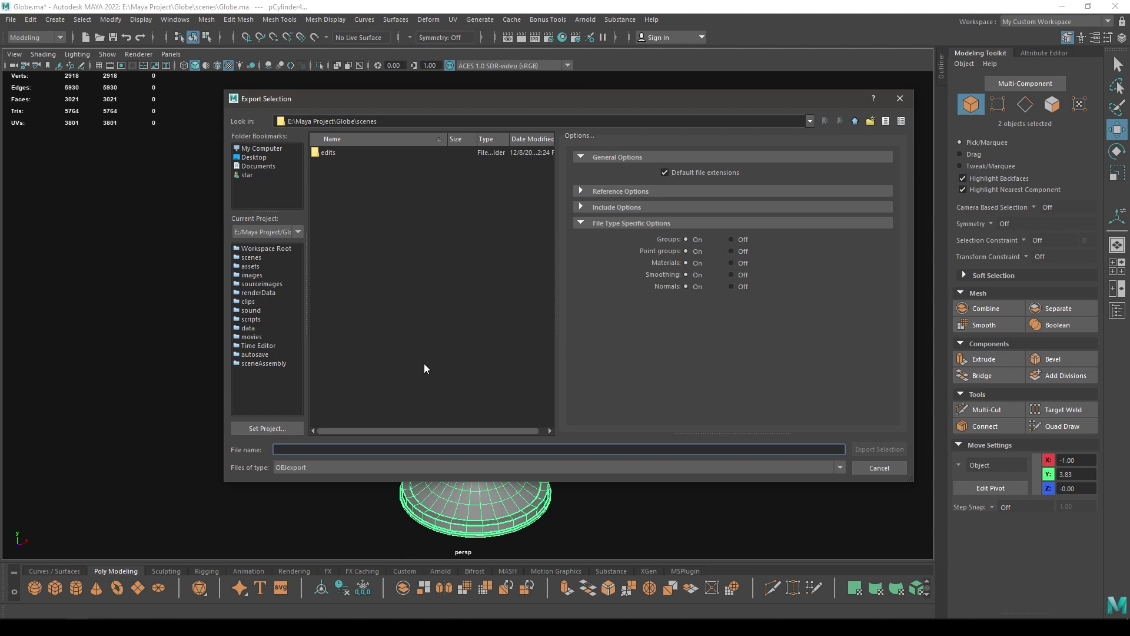
text(GlobeOBJ)
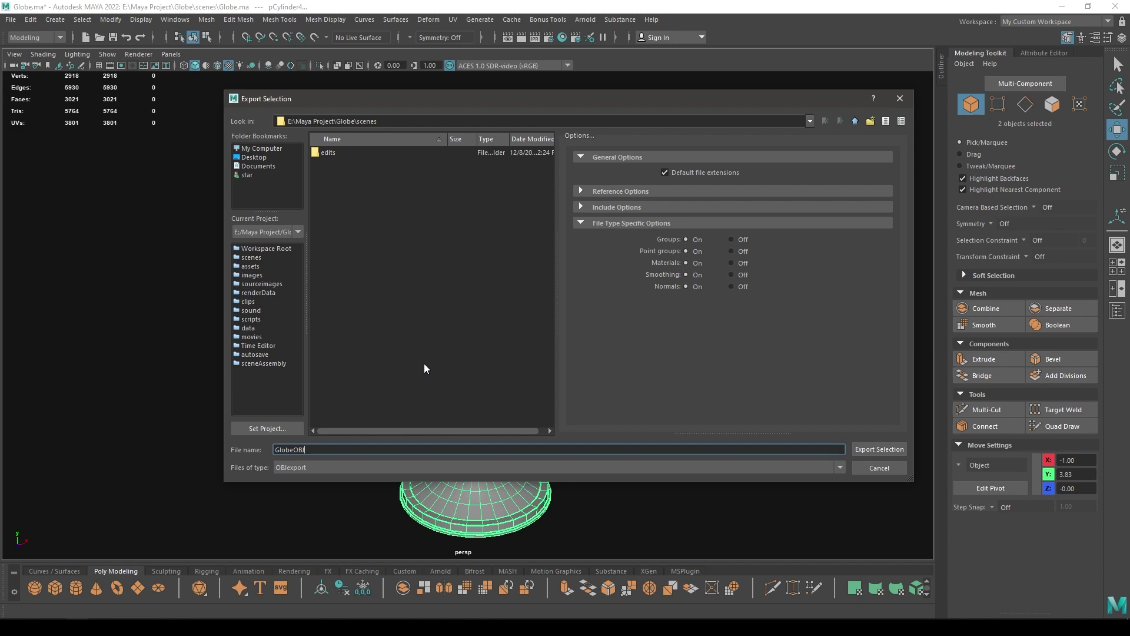
key(Return)
click(648, 393)
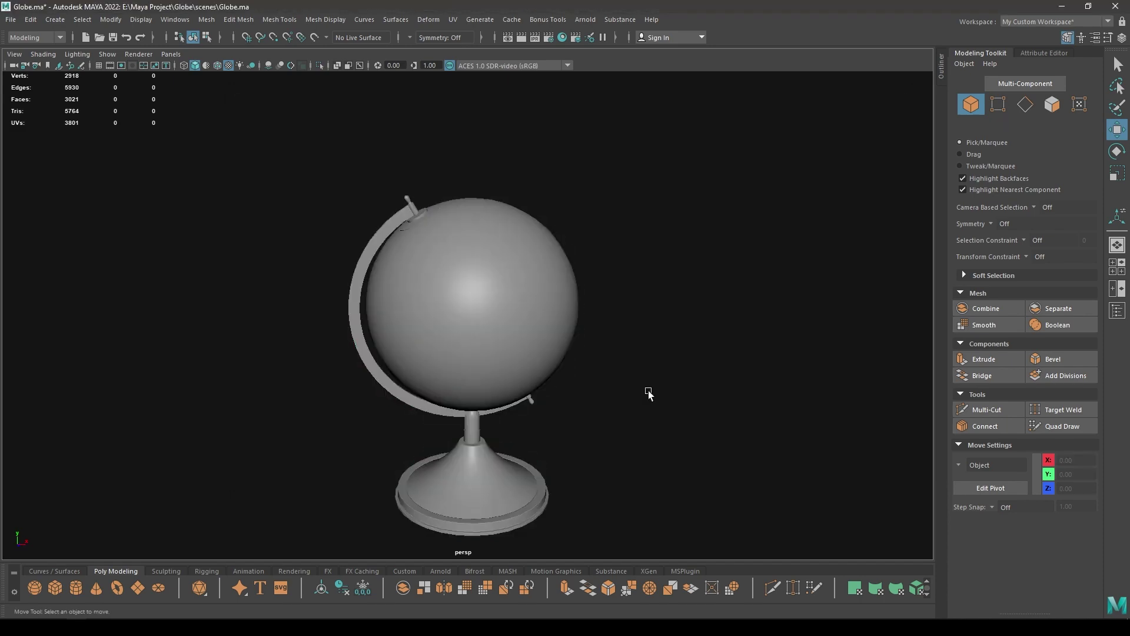